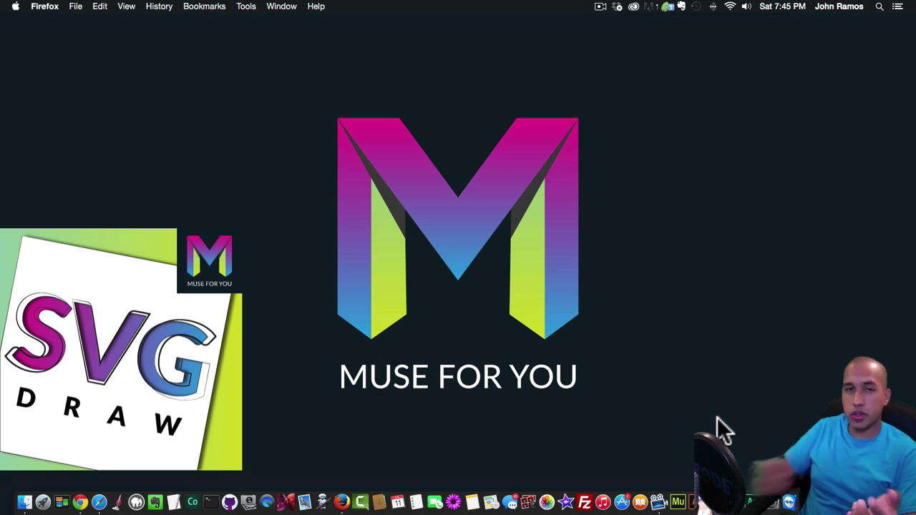
Open museforyoushop.com in Chrome and go to the SVG Draw widget's page from the new widget announcement.
{"action": "left_click", "coordinate": [79, 490]}
{"action": "type", "text": "museforyou"}
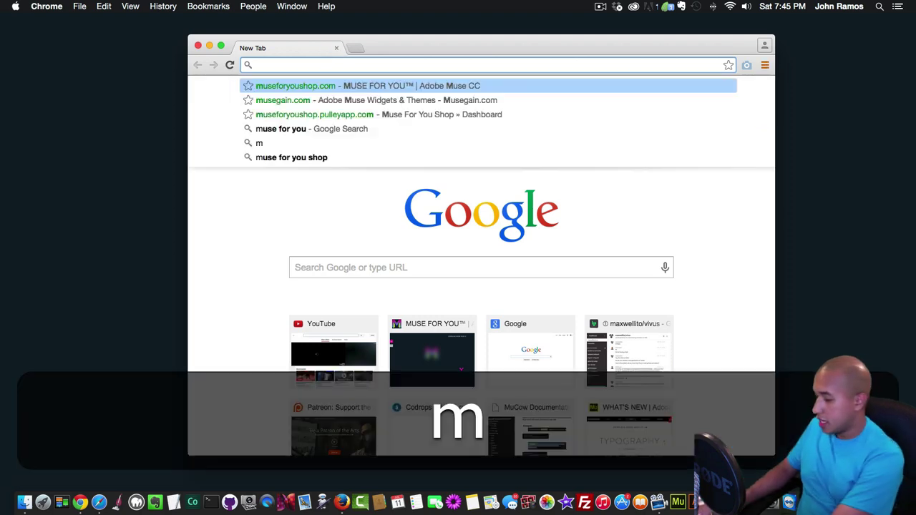
{"action": "key", "text": "BackSpace"}
{"action": "key", "text": "BackSpace"}
{"action": "type", "text": "oushop.com"}
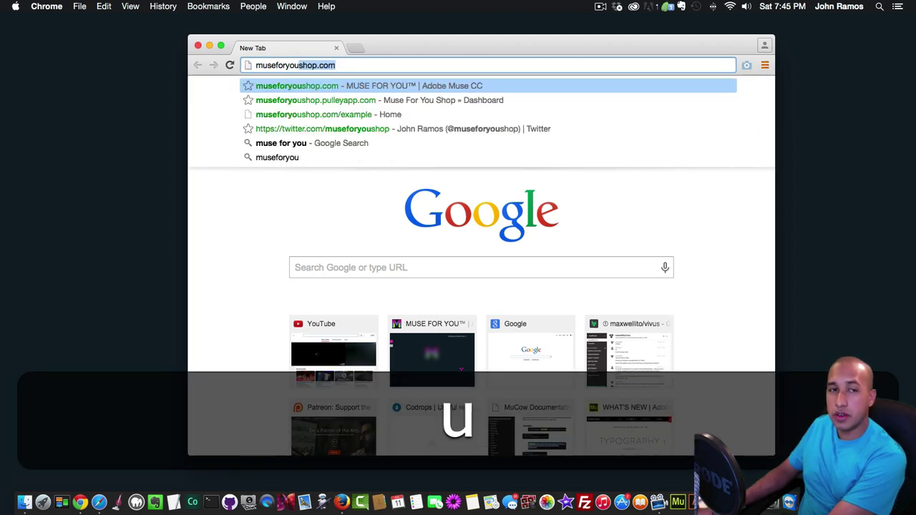
{"action": "key", "text": "Return"}
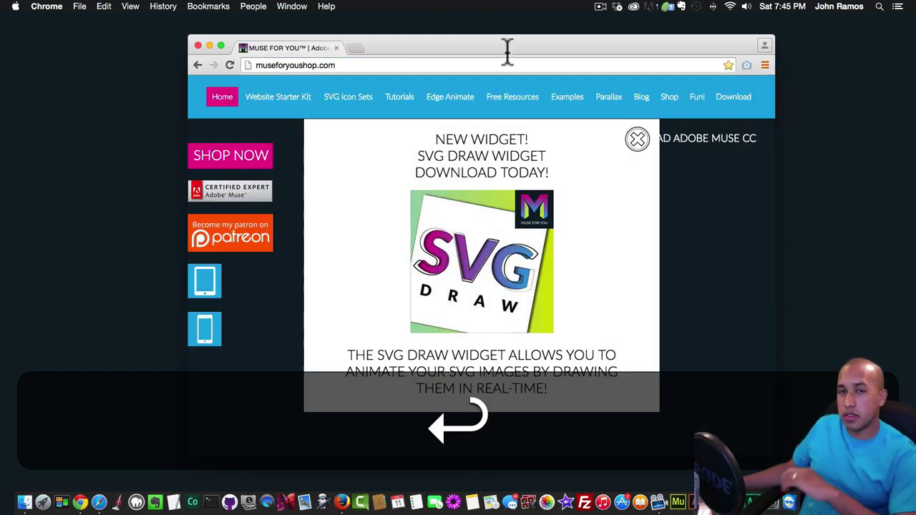
{"action": "left_click", "coordinate": [518, 233]}
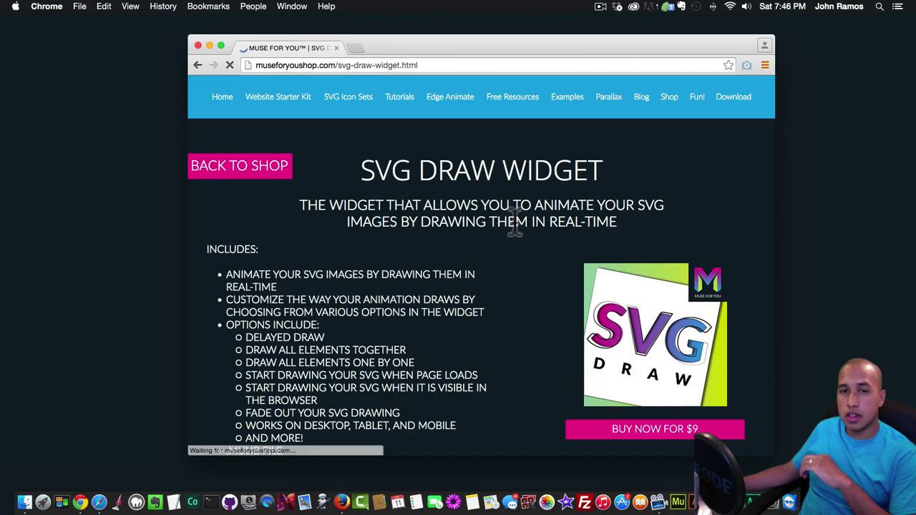
Find the SVG Draw lettering demo on the widget page and replay its drawing animation.
{"action": "scroll", "coordinate": [457, 201], "scroll_direction": "down", "scroll_amount": 5}
{"action": "scroll", "coordinate": [459, 201], "scroll_direction": "down", "scroll_amount": 5}
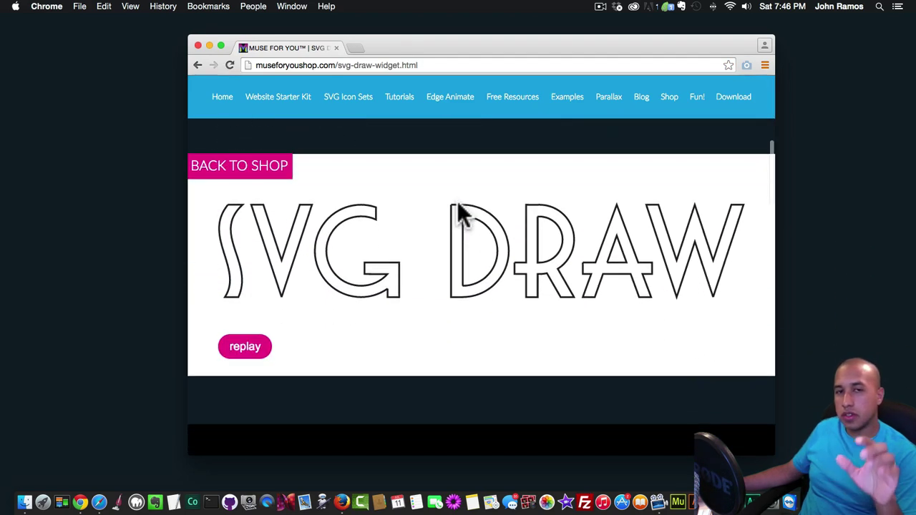
{"action": "scroll", "coordinate": [454, 209], "scroll_direction": "up", "scroll_amount": 1}
{"action": "left_click", "coordinate": [238, 365]}
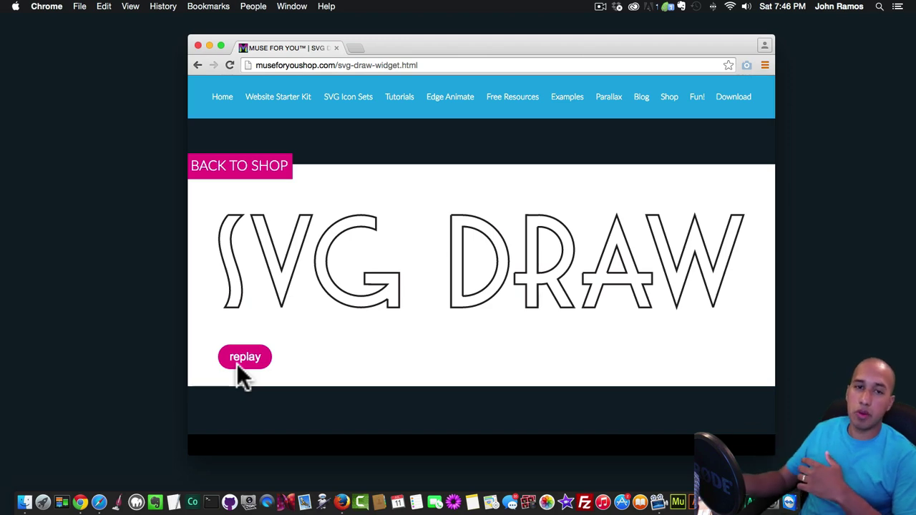
Switch to Safari, review browser support for basic SVG on the saved caniuse.com page, and minimize the window.
{"action": "left_click", "coordinate": [99, 502]}
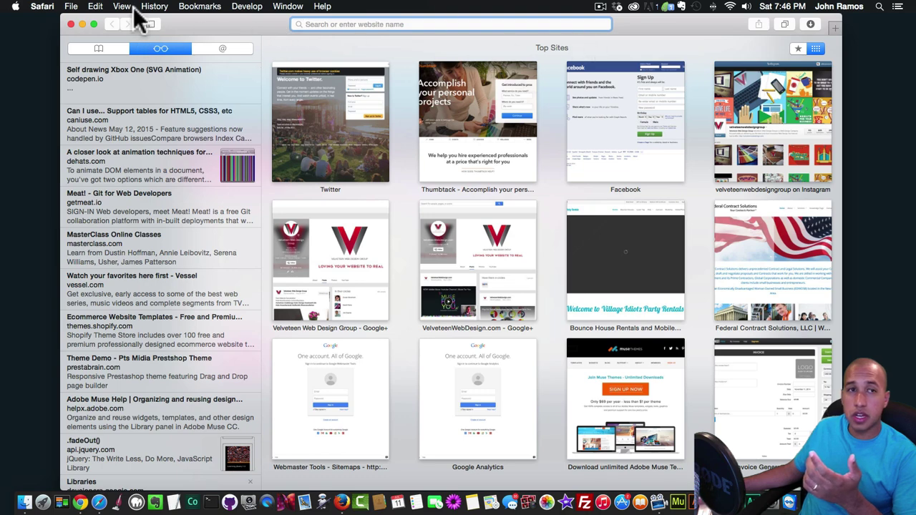
{"action": "left_click", "coordinate": [148, 25]}
{"action": "left_click", "coordinate": [148, 24]}
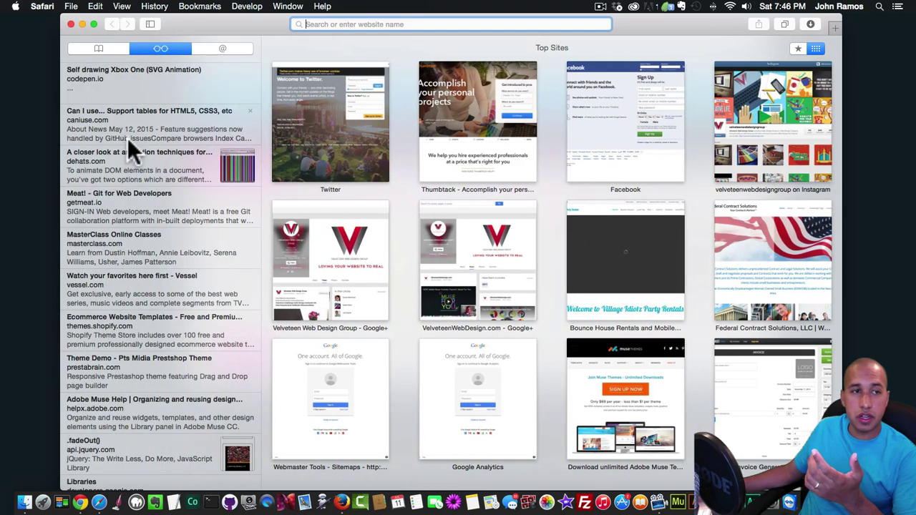
{"action": "left_click", "coordinate": [129, 122]}
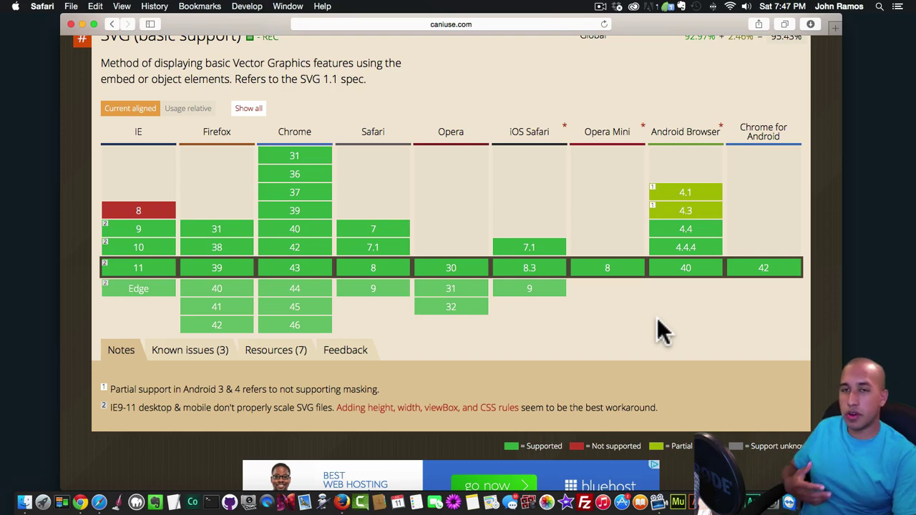
{"action": "left_click", "coordinate": [82, 25]}
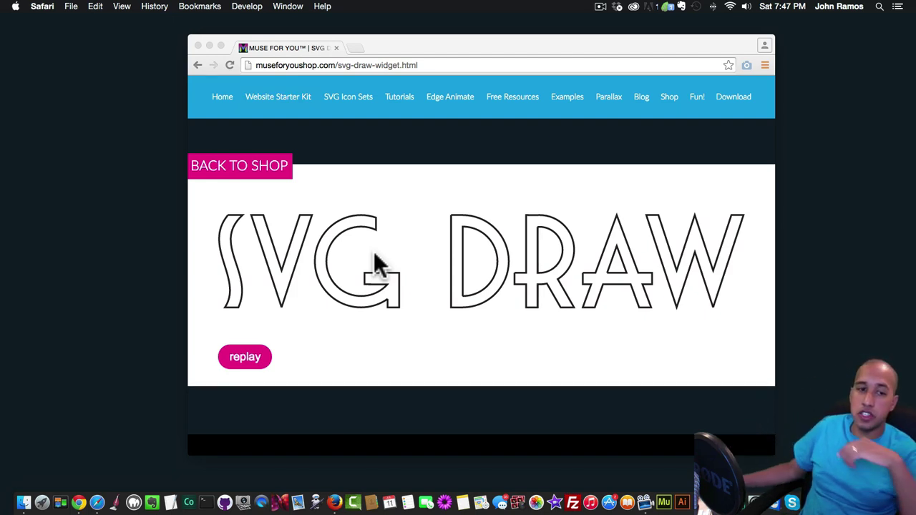
Replay the drawing animations of the SVG Draw lettering, Cupcake, Hipster Style and Atomic Records demos.
{"action": "left_click", "coordinate": [222, 345]}
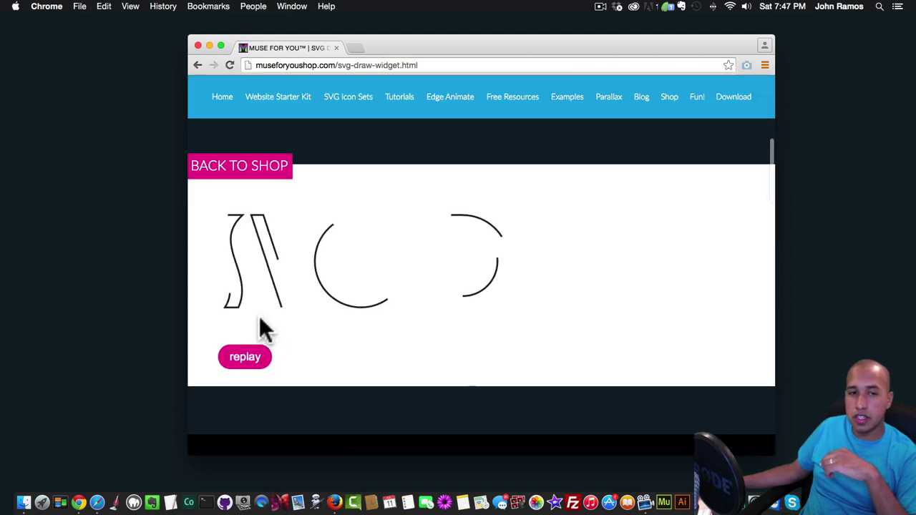
{"action": "scroll", "coordinate": [264, 329], "scroll_direction": "down", "scroll_amount": 5}
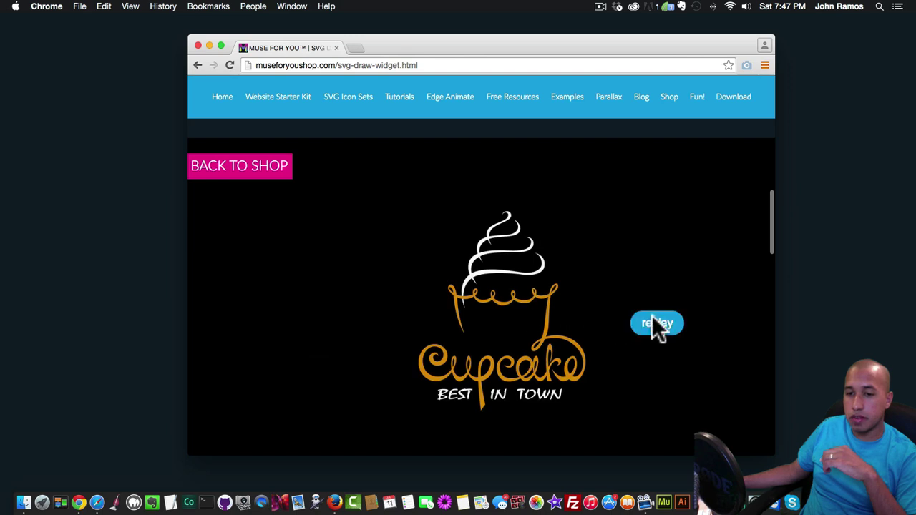
{"action": "left_click", "coordinate": [656, 323]}
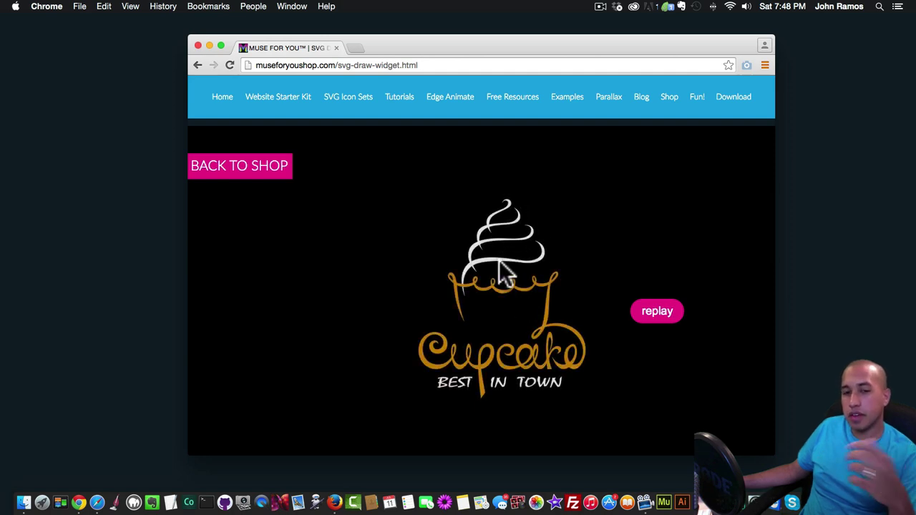
{"action": "scroll", "coordinate": [500, 261], "scroll_direction": "down", "scroll_amount": 3}
{"action": "scroll", "coordinate": [500, 265], "scroll_direction": "down", "scroll_amount": 5}
{"action": "left_click", "coordinate": [665, 284]}
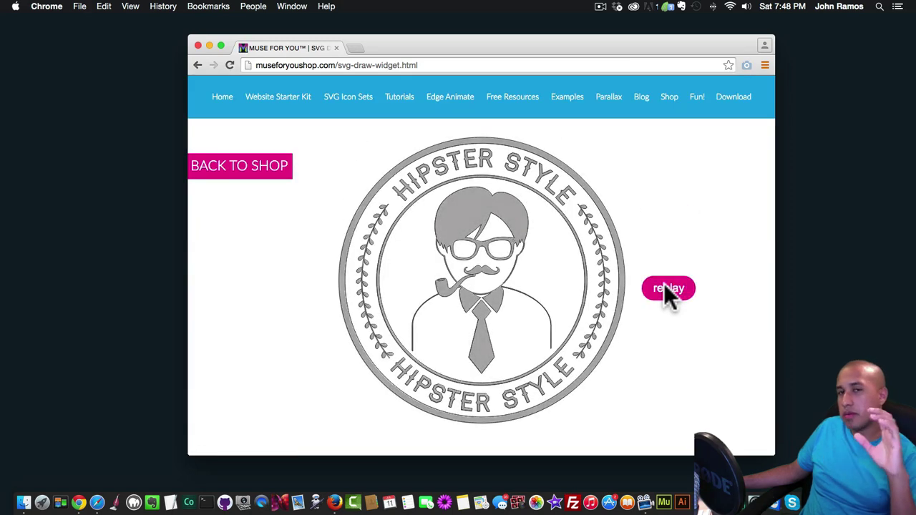
{"action": "scroll", "coordinate": [666, 293], "scroll_direction": "down", "scroll_amount": 10}
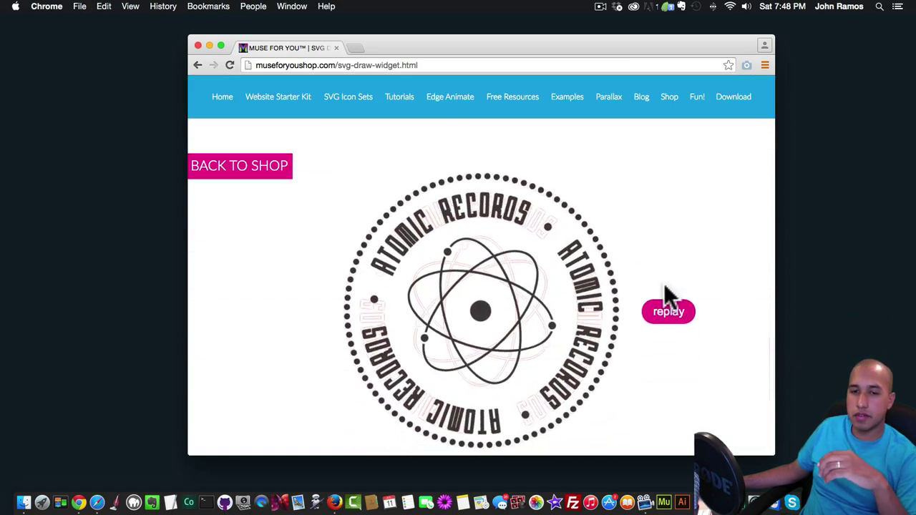
{"action": "scroll", "coordinate": [663, 293], "scroll_direction": "down", "scroll_amount": 3}
{"action": "left_click", "coordinate": [664, 295]}
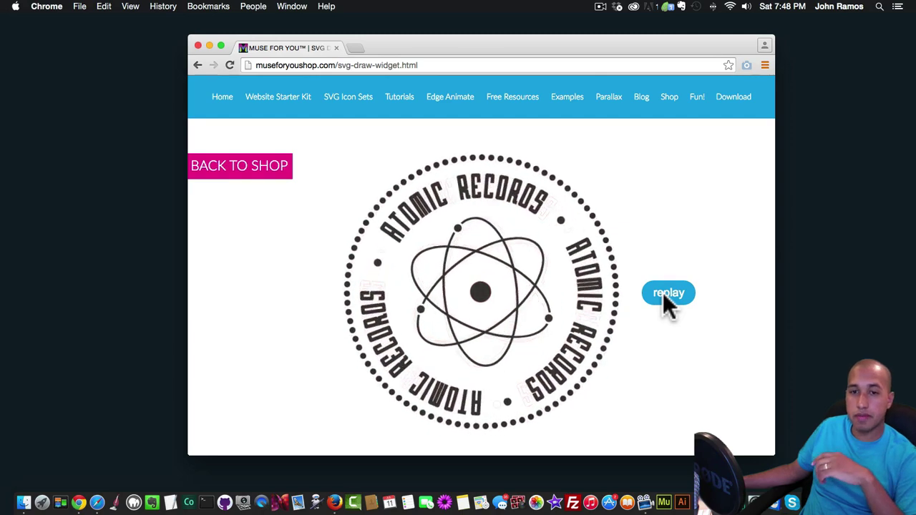
Switch to Safari, view the saved self-drawing Xbox One CodePen demo with an enlarged preview, and minimize the window.
{"action": "left_click", "coordinate": [98, 503]}
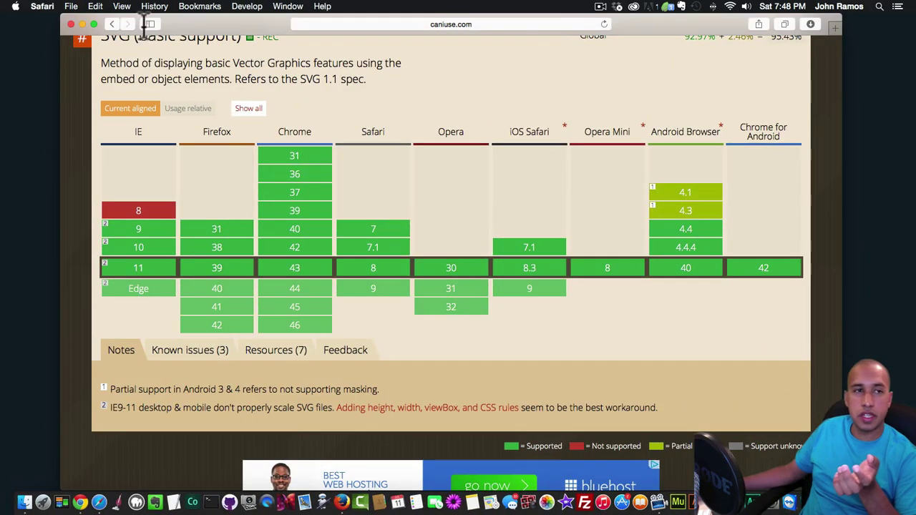
{"action": "left_click", "coordinate": [147, 24]}
{"action": "scroll", "coordinate": [133, 164], "scroll_direction": "up", "scroll_amount": 2}
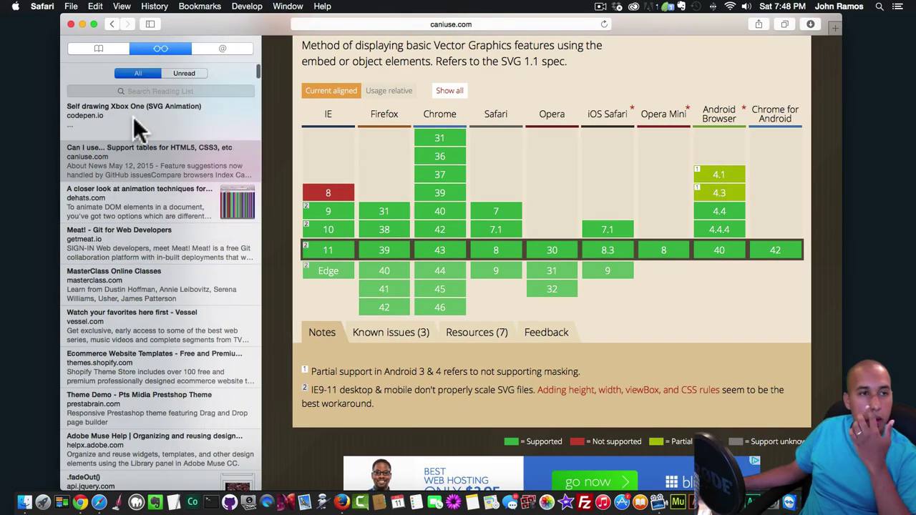
{"action": "left_click", "coordinate": [133, 113]}
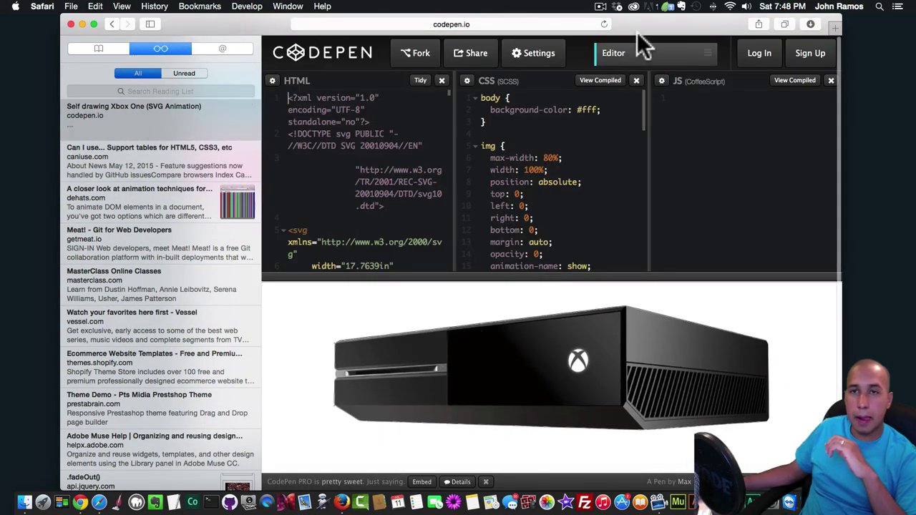
{"action": "left_click", "coordinate": [150, 25]}
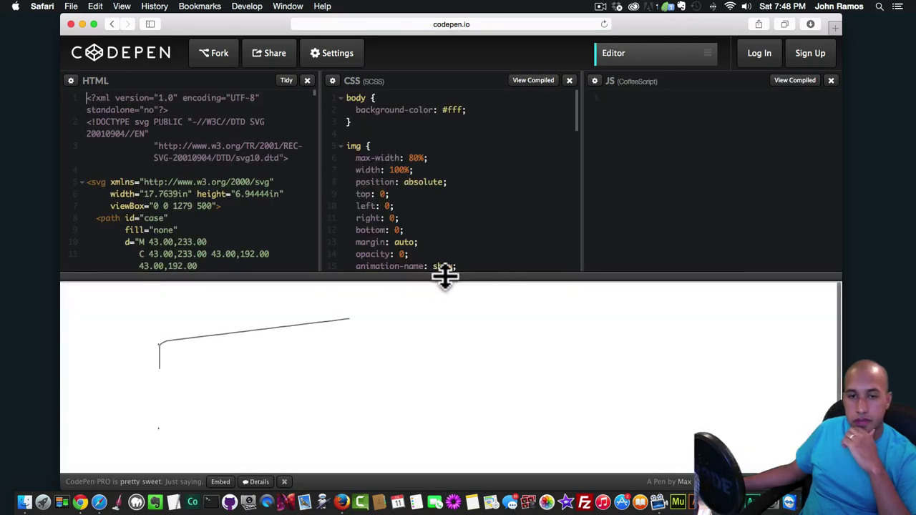
{"action": "left_click_drag", "start_coordinate": [443, 275], "coordinate": [444, 143]}
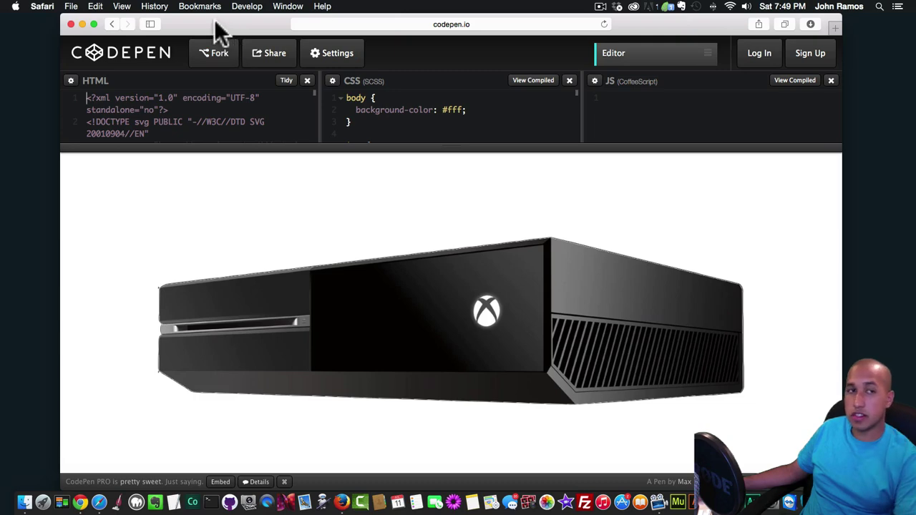
{"action": "left_click", "coordinate": [82, 24]}
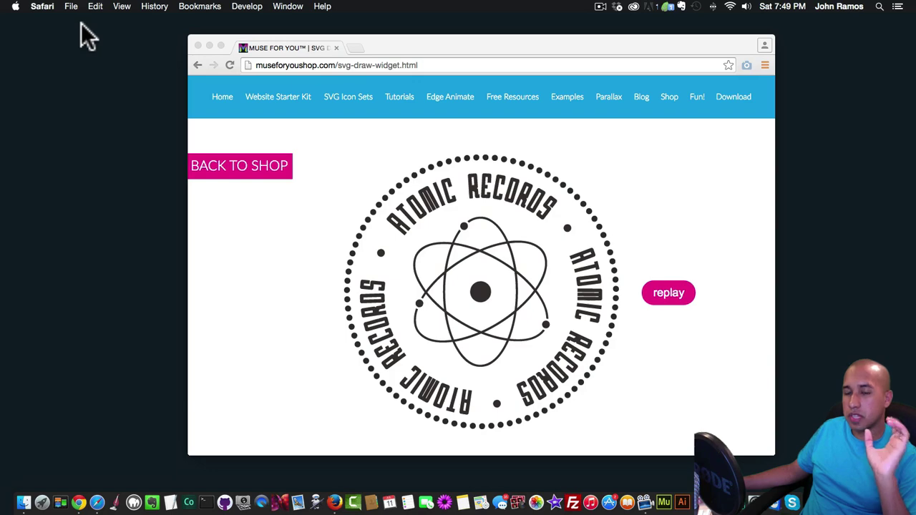
Look over the SVG Draw demos on the widget page once more and close the browser window.
{"action": "scroll", "coordinate": [403, 175], "scroll_direction": "up", "scroll_amount": 15}
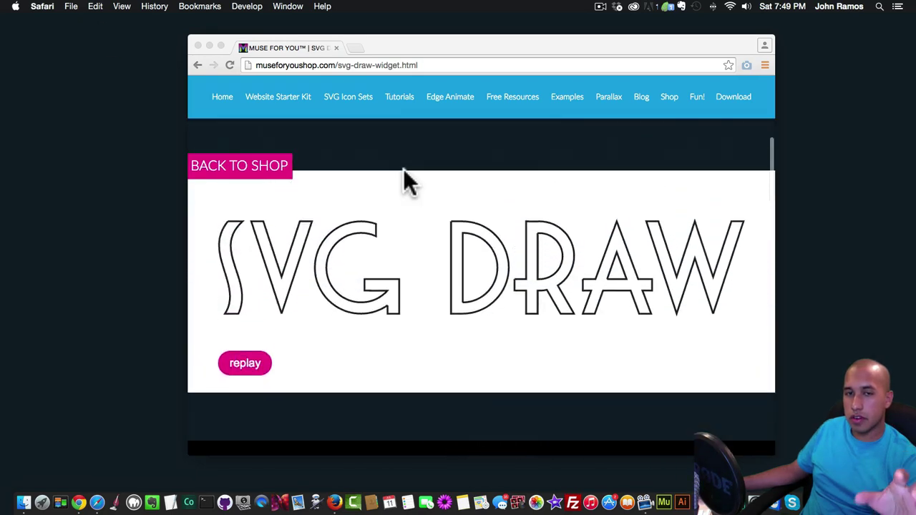
{"action": "scroll", "coordinate": [403, 172], "scroll_direction": "down", "scroll_amount": 12}
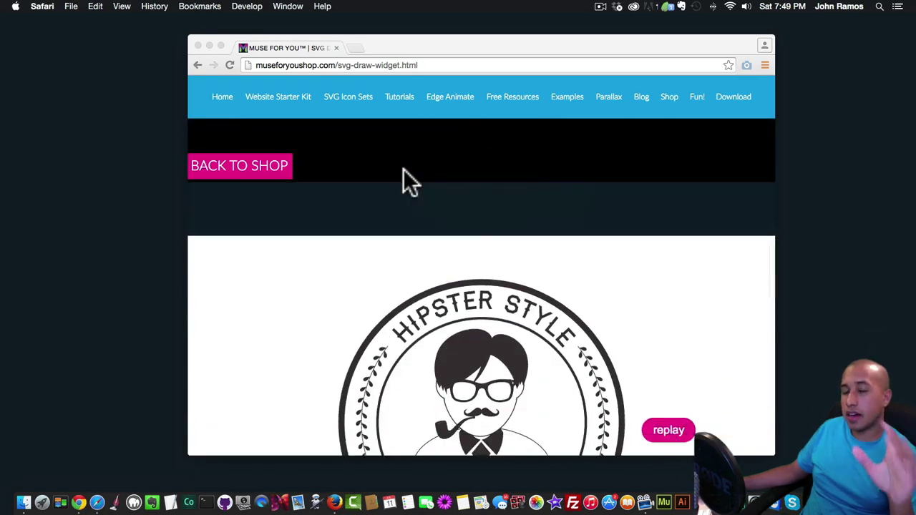
{"action": "scroll", "coordinate": [403, 179], "scroll_direction": "down", "scroll_amount": 1}
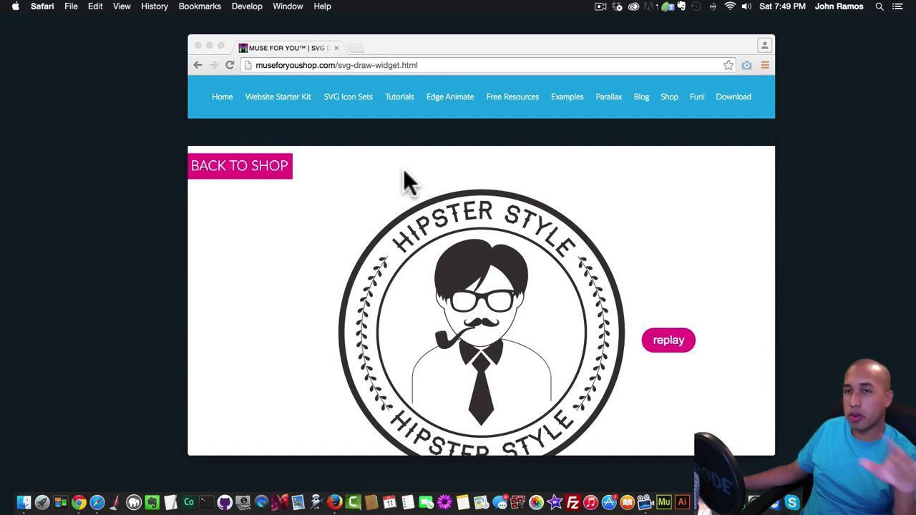
{"action": "scroll", "coordinate": [404, 183], "scroll_direction": "down", "scroll_amount": 5}
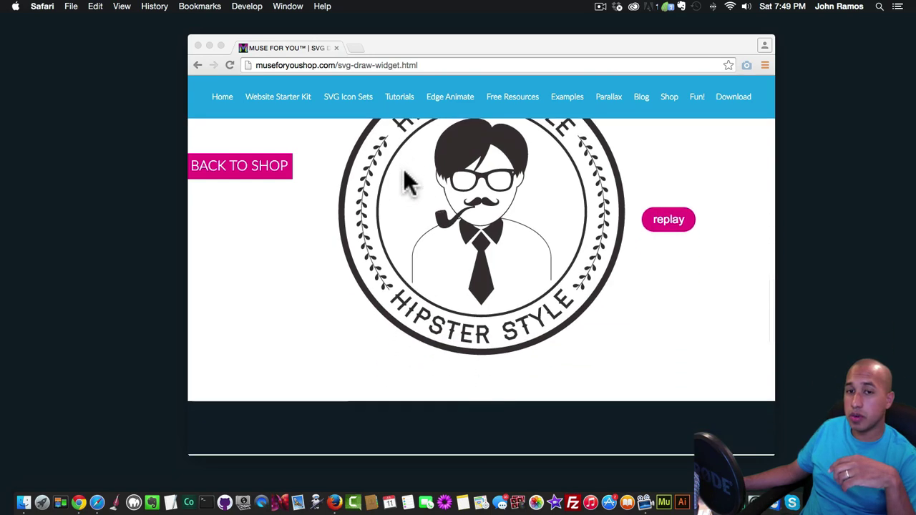
{"action": "left_click", "coordinate": [198, 46]}
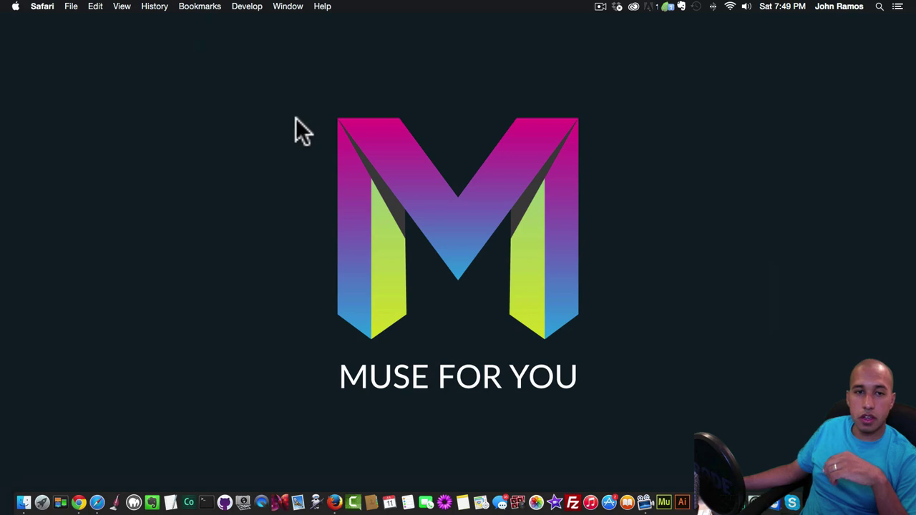
Reopen Chrome and load the museforyoushop.com home page.
{"action": "left_click", "coordinate": [79, 502]}
{"action": "type", "text": "musfory"}
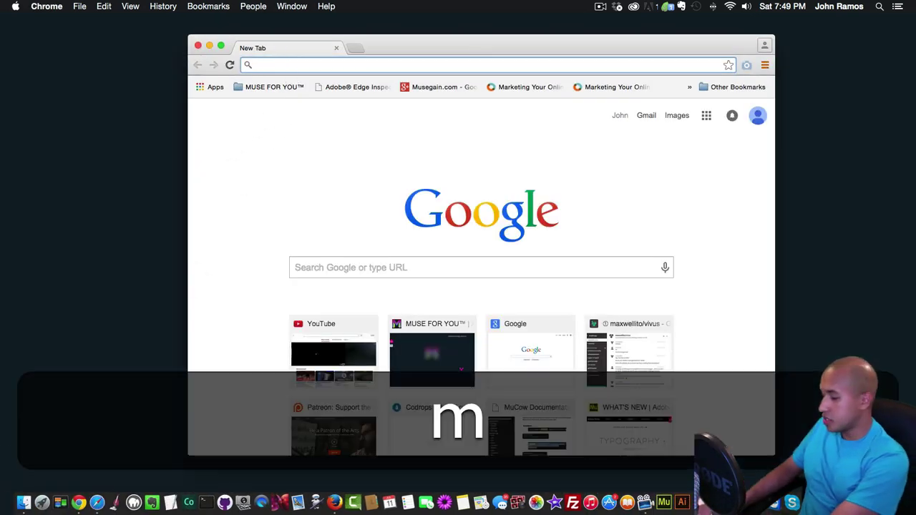
{"action": "key", "text": "BackSpace"}
{"action": "key", "text": "BackSpace"}
{"action": "key", "text": "BackSpace"}
{"action": "key", "text": "BackSpace"}
{"action": "type", "text": "efory"}
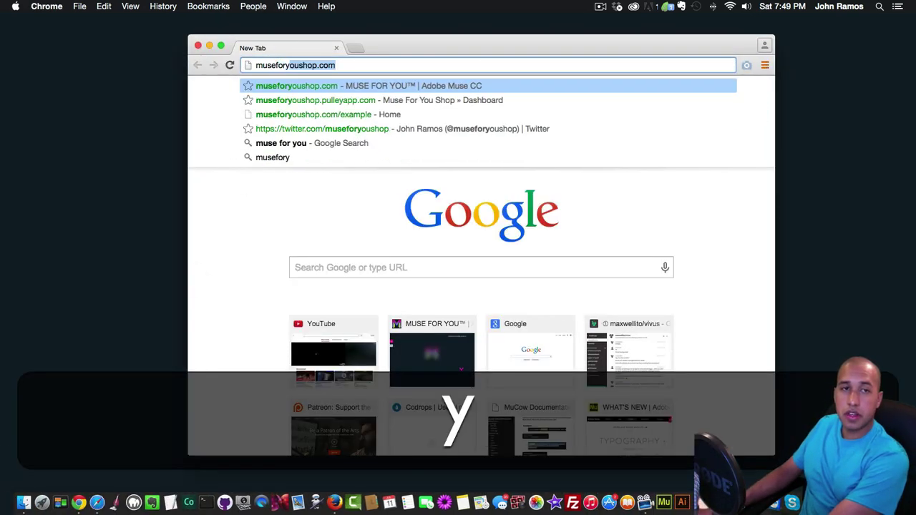
{"action": "key", "text": "Return"}
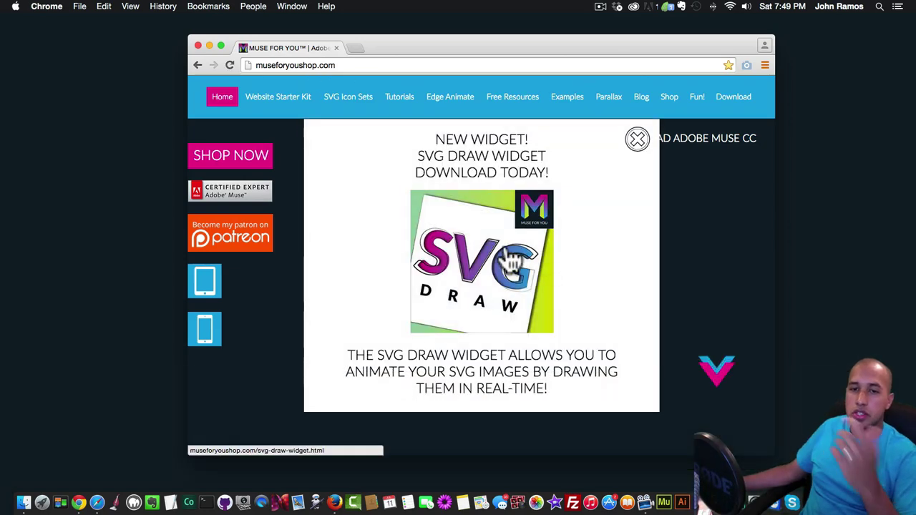
Dismiss the new widget popup, visit the site's Shop page, and return to the home page.
{"action": "left_click", "coordinate": [637, 138]}
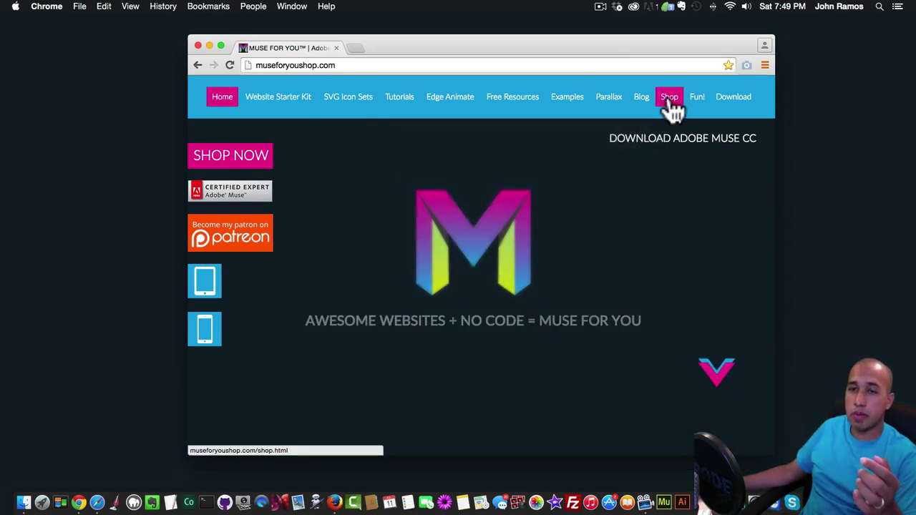
{"action": "left_click", "coordinate": [670, 96]}
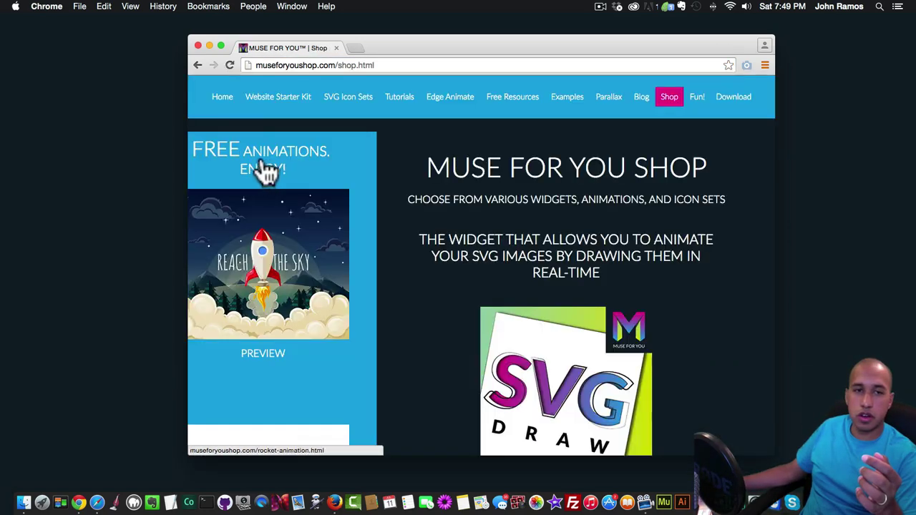
{"action": "left_click", "coordinate": [197, 65]}
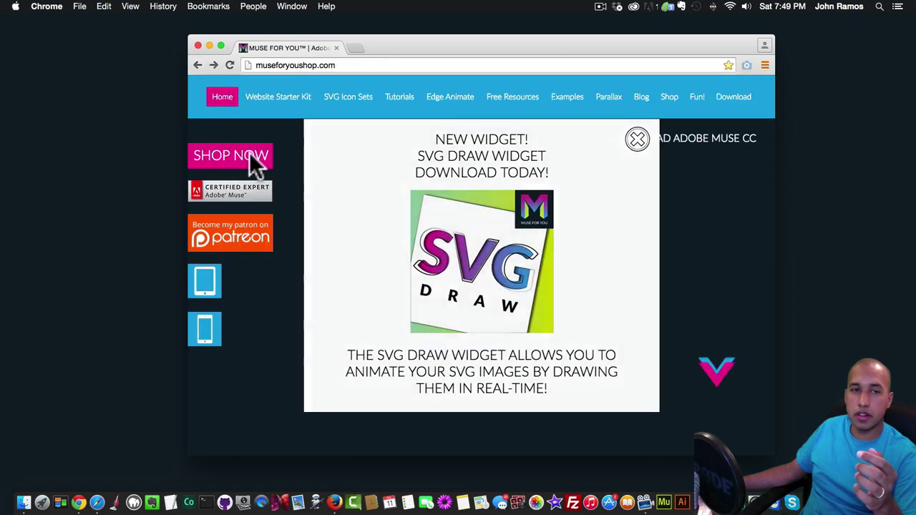
Go to the shop through the home page's Shop Now link and locate the SVG Draw widget.
{"action": "left_click", "coordinate": [214, 151]}
{"action": "left_click", "coordinate": [213, 152]}
{"action": "scroll", "coordinate": [483, 205], "scroll_direction": "down", "scroll_amount": 5}
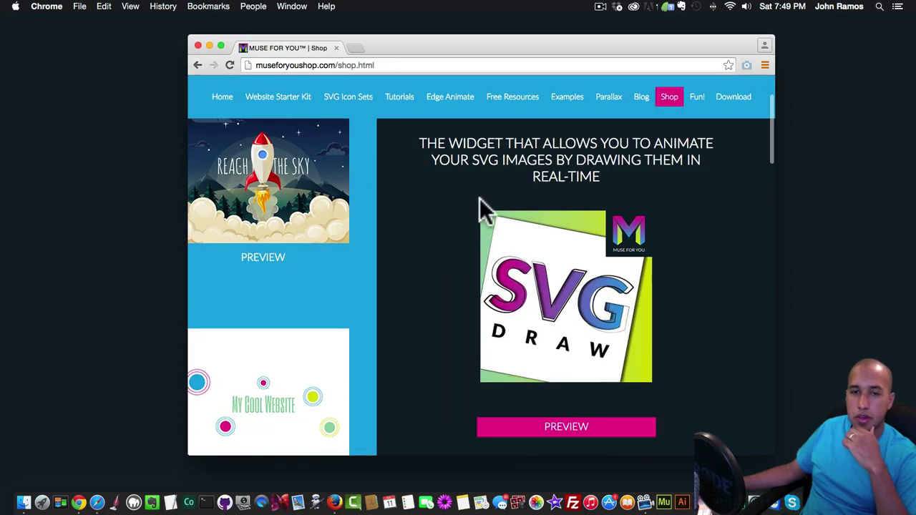
{"action": "scroll", "coordinate": [552, 245], "scroll_direction": "up", "scroll_amount": 5}
{"action": "scroll", "coordinate": [559, 243], "scroll_direction": "down", "scroll_amount": 3}
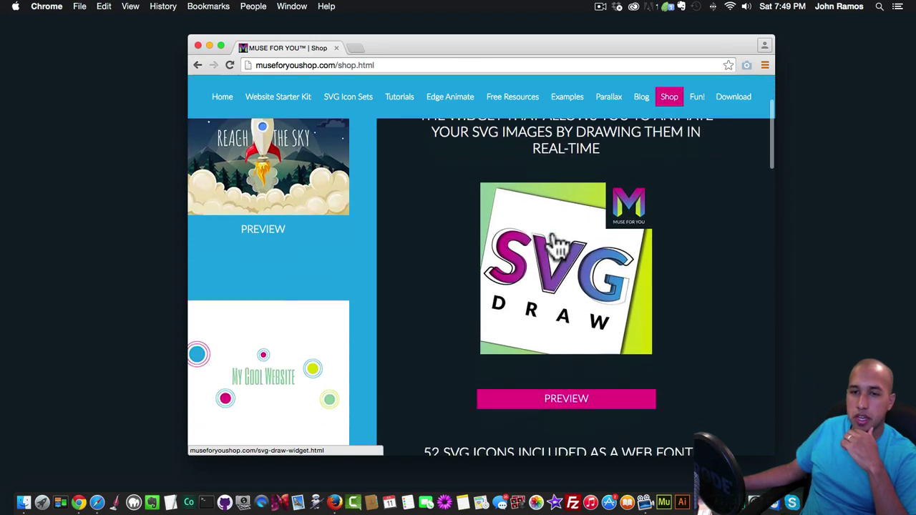
Open the SVG Draw widget's product page from the shop and look over the list of what it includes.
{"action": "left_click", "coordinate": [584, 271]}
{"action": "left_click", "coordinate": [197, 65]}
{"action": "left_click", "coordinate": [572, 398]}
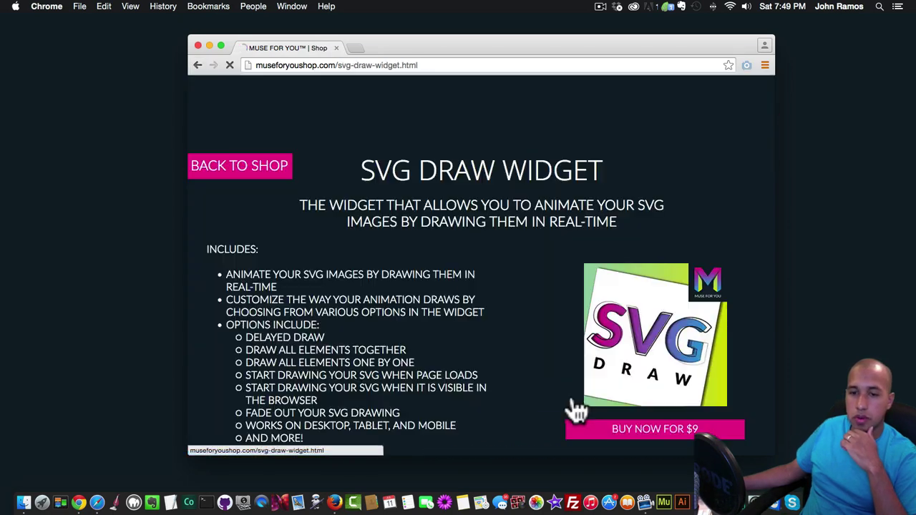
{"action": "scroll", "coordinate": [671, 358], "scroll_direction": "down", "scroll_amount": 2}
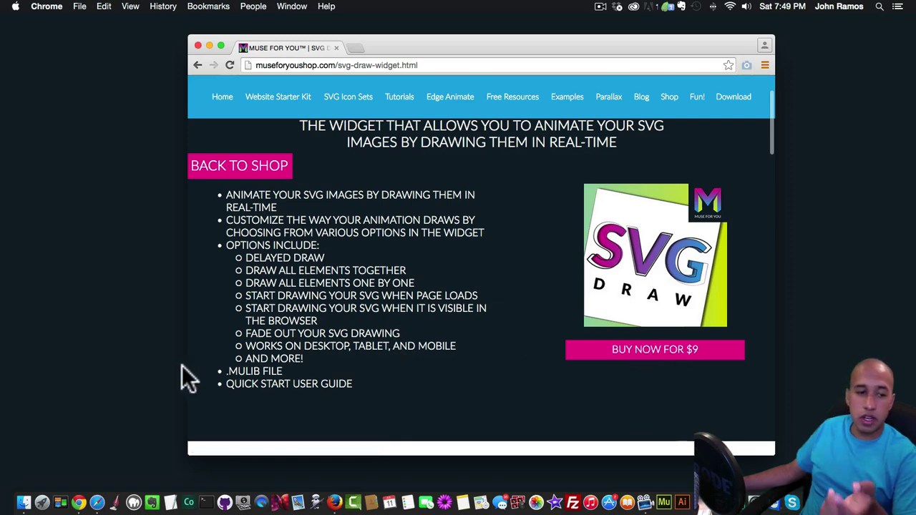
Switch to Finder and open the muse-for-you-svg-draw-widget folder inside the Muse For You widgets folder.
{"action": "left_click", "coordinate": [23, 501]}
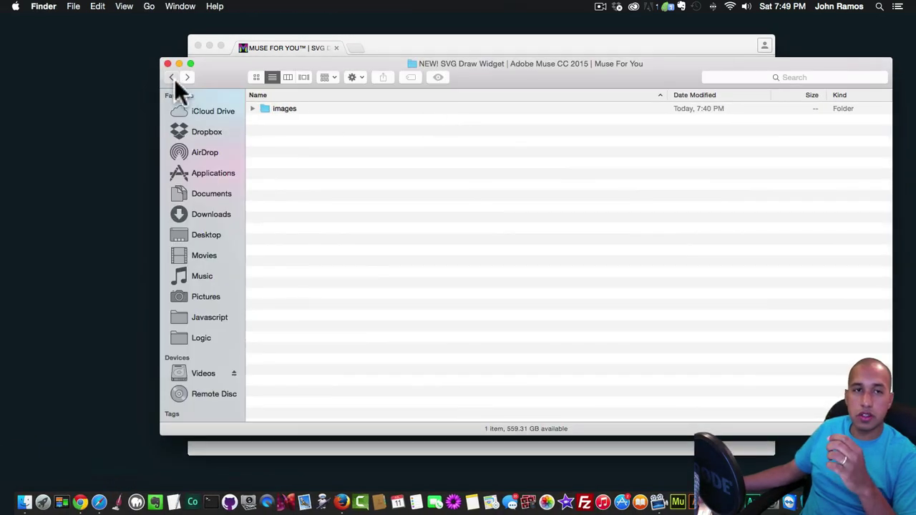
{"action": "left_click", "coordinate": [173, 77]}
{"action": "left_click", "coordinate": [169, 75]}
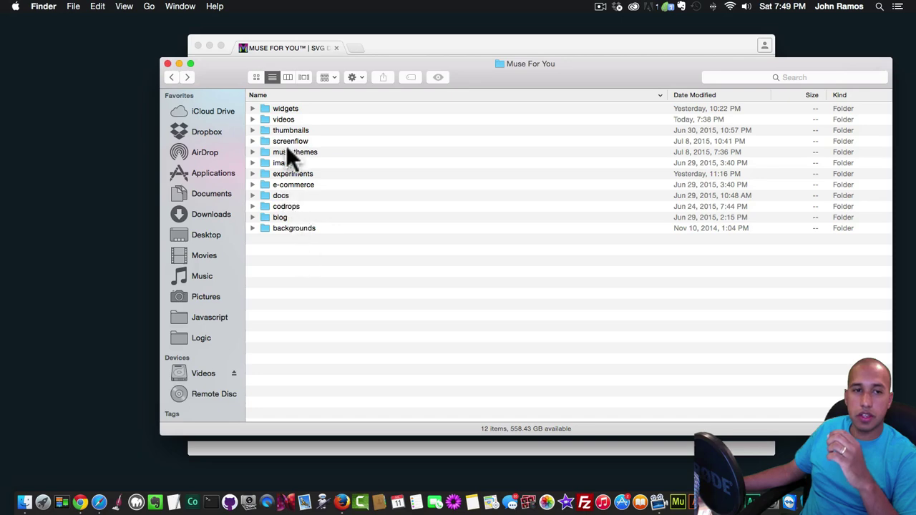
{"action": "double_click", "coordinate": [285, 110]}
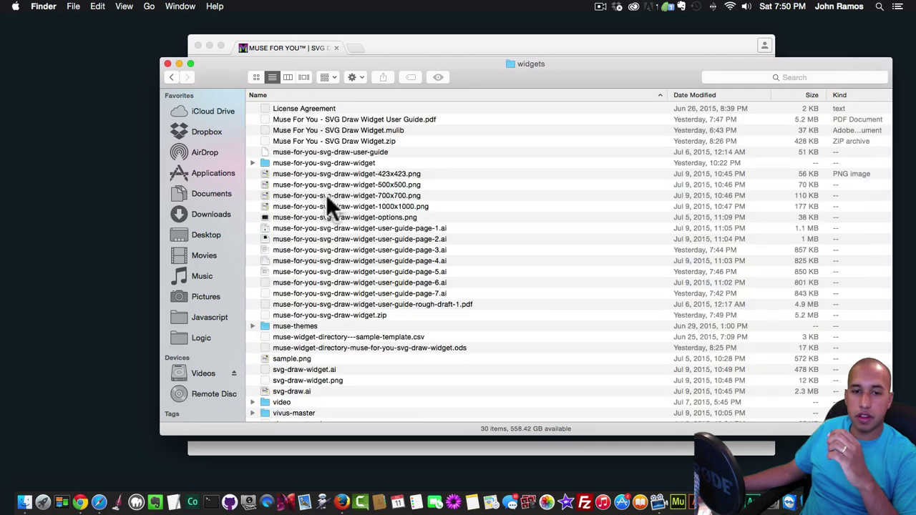
{"action": "scroll", "coordinate": [327, 229], "scroll_direction": "down", "scroll_amount": 2}
{"action": "scroll", "coordinate": [329, 260], "scroll_direction": "up", "scroll_amount": 2}
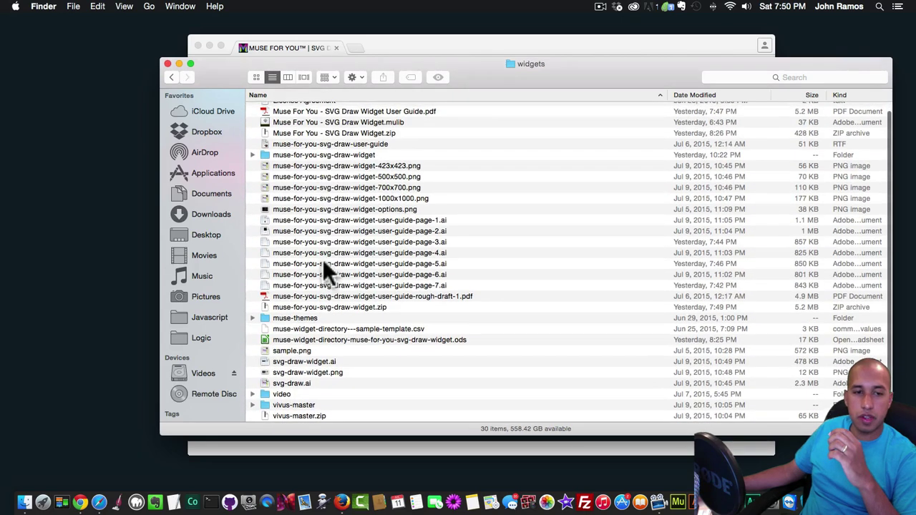
{"action": "left_click", "coordinate": [302, 155]}
{"action": "double_click", "coordinate": [302, 154]}
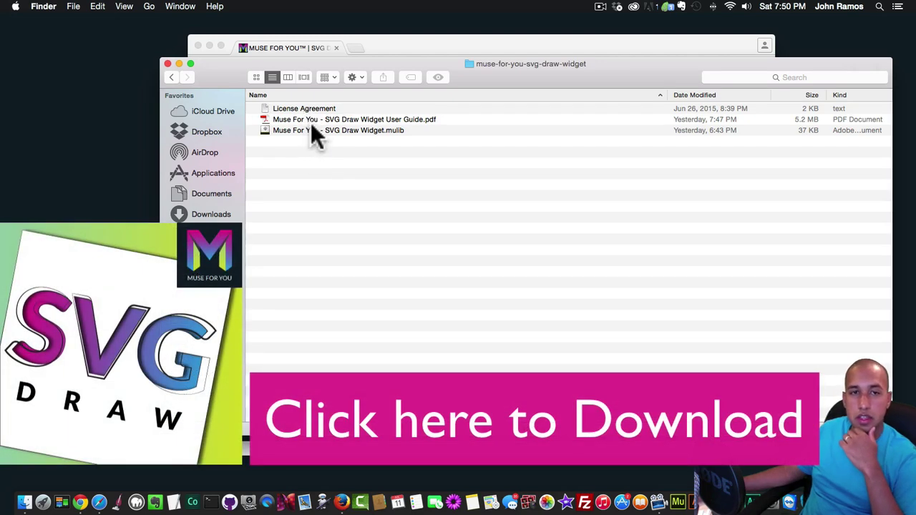
Import the Muse For You - SVG Draw Widget.mulib file into Adobe Muse and acknowledge the import notice.
{"action": "left_click", "coordinate": [315, 121]}
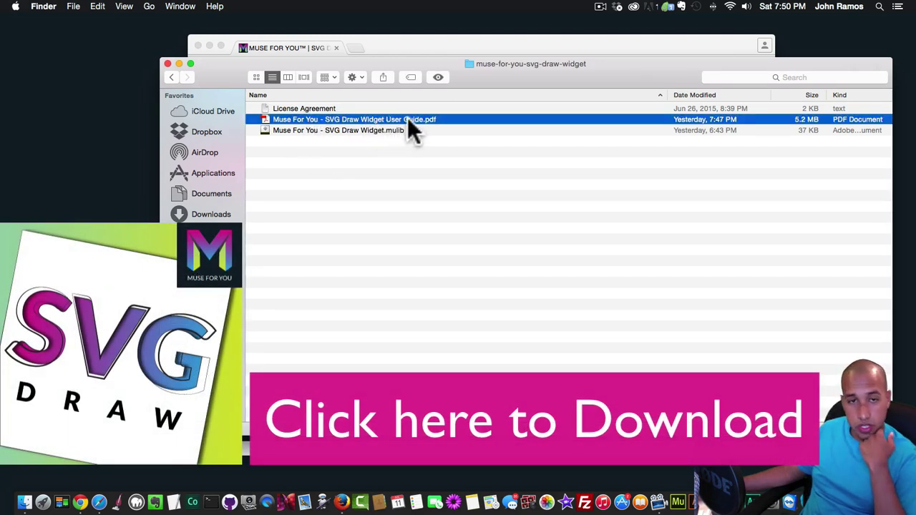
{"action": "left_click", "coordinate": [329, 131]}
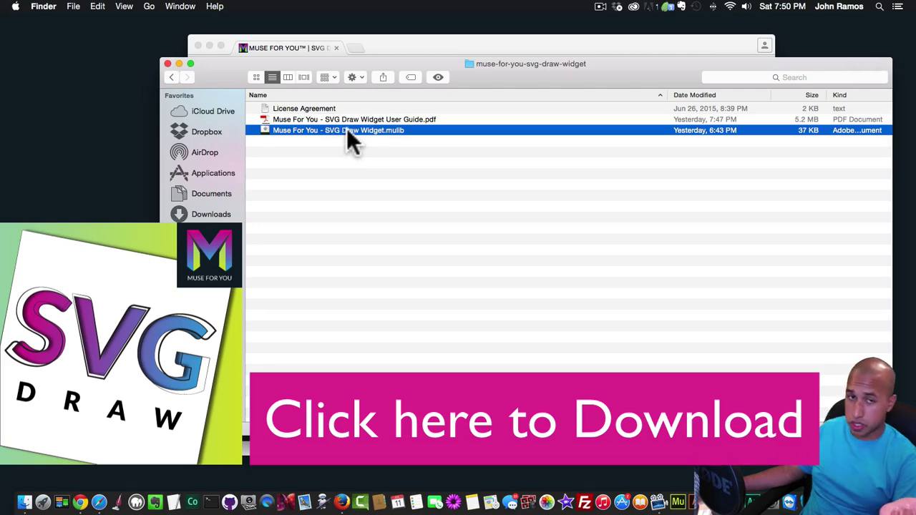
{"action": "double_click", "coordinate": [348, 131]}
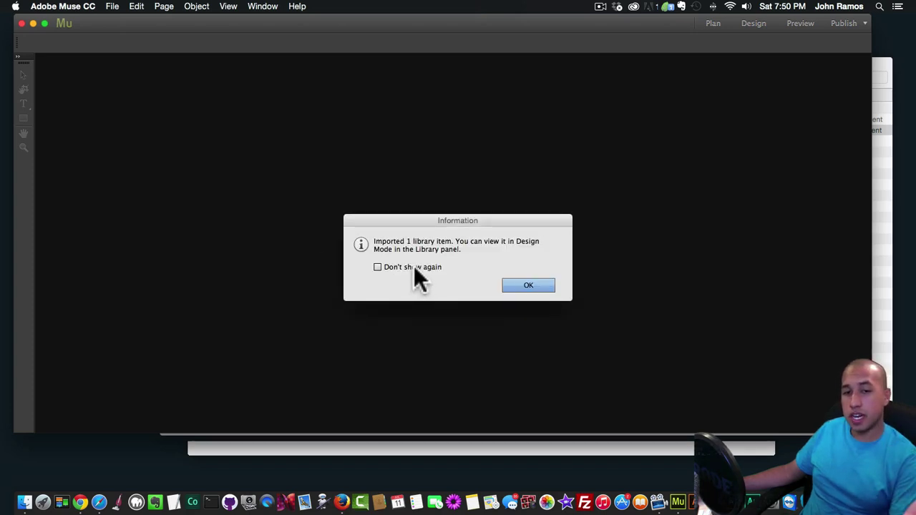
{"action": "left_click", "coordinate": [531, 283]}
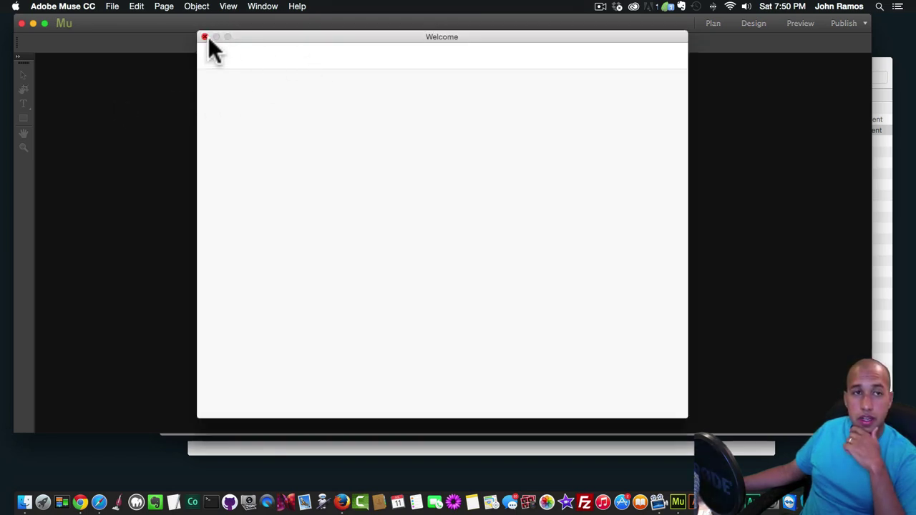
Dismiss the Welcome window, create a new site with the default settings, and open its Home page for design.
{"action": "left_click", "coordinate": [205, 36]}
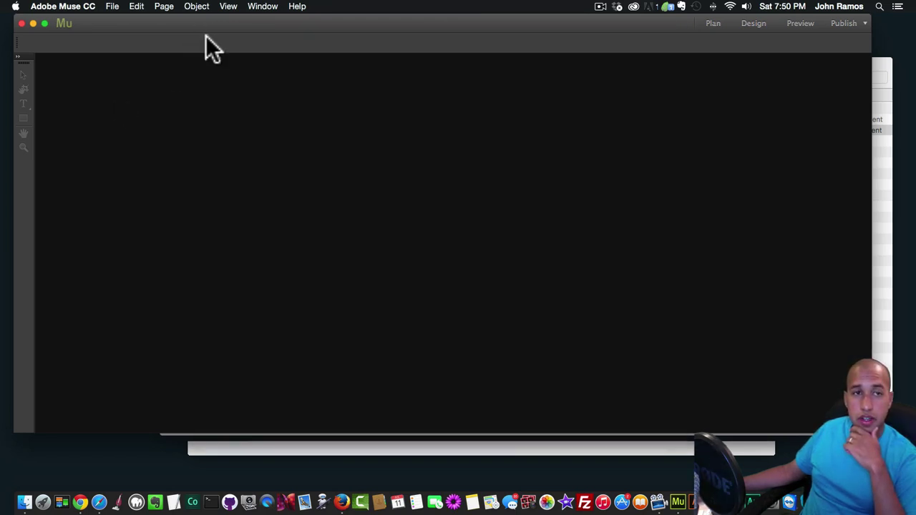
{"action": "left_click", "coordinate": [112, 6]}
{"action": "left_click", "coordinate": [126, 20]}
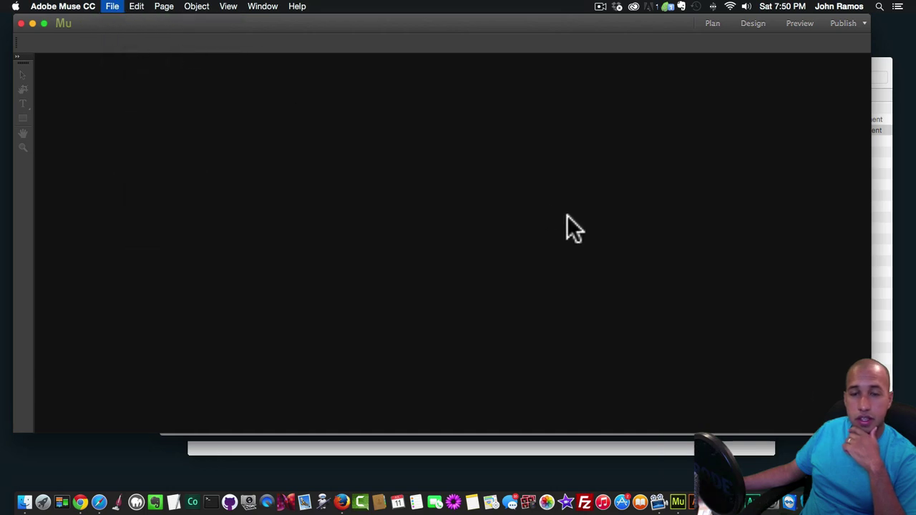
{"action": "left_click", "coordinate": [580, 378]}
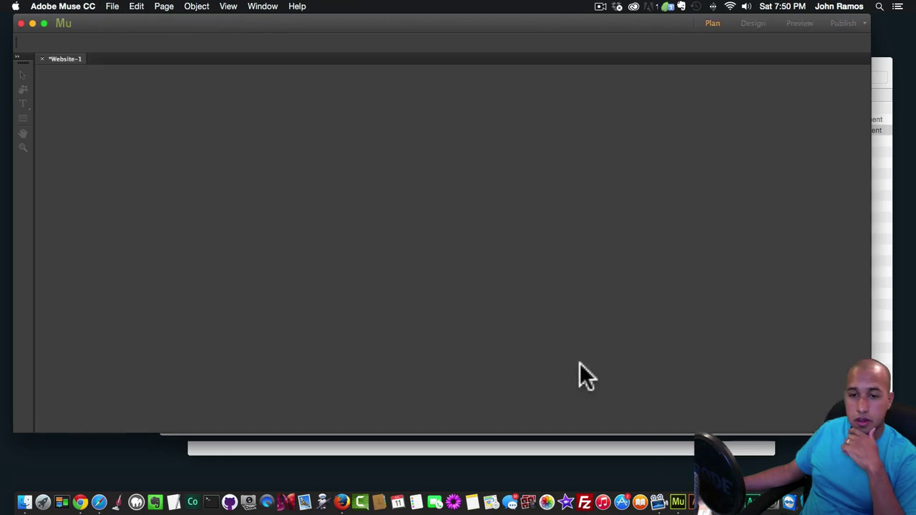
{"action": "double_click", "coordinate": [126, 135]}
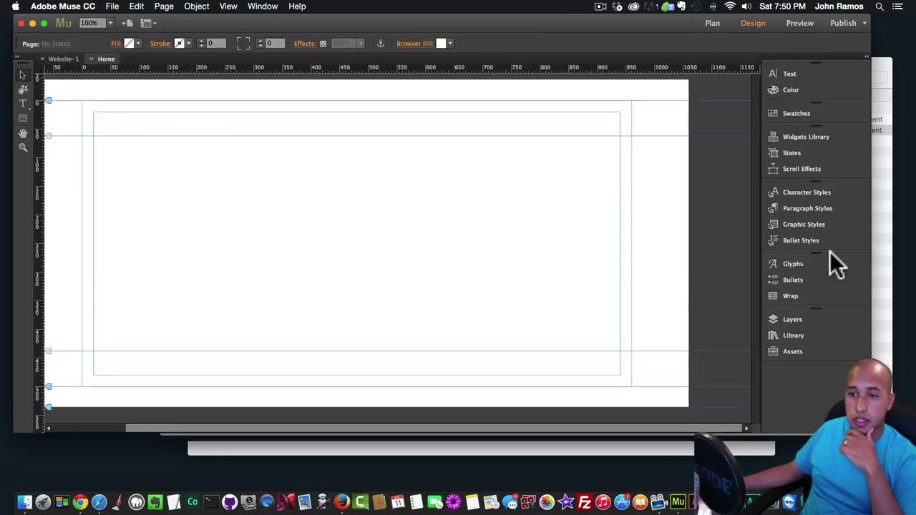
Place the Muse For You - SVG Draw Widget from the library at about X 237, Y 195 on the Home page, denying incoming network connections.
{"action": "left_click", "coordinate": [798, 334]}
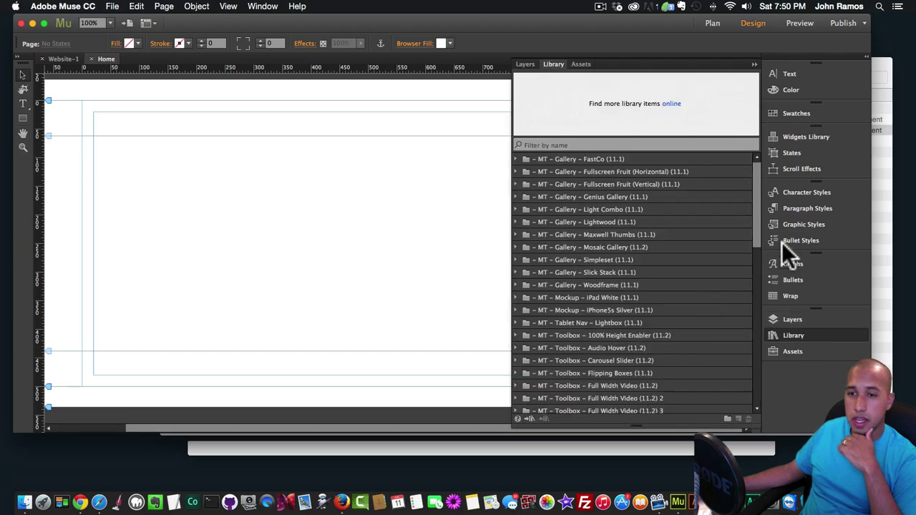
{"action": "left_click_drag", "start_coordinate": [756, 219], "coordinate": [755, 384]}
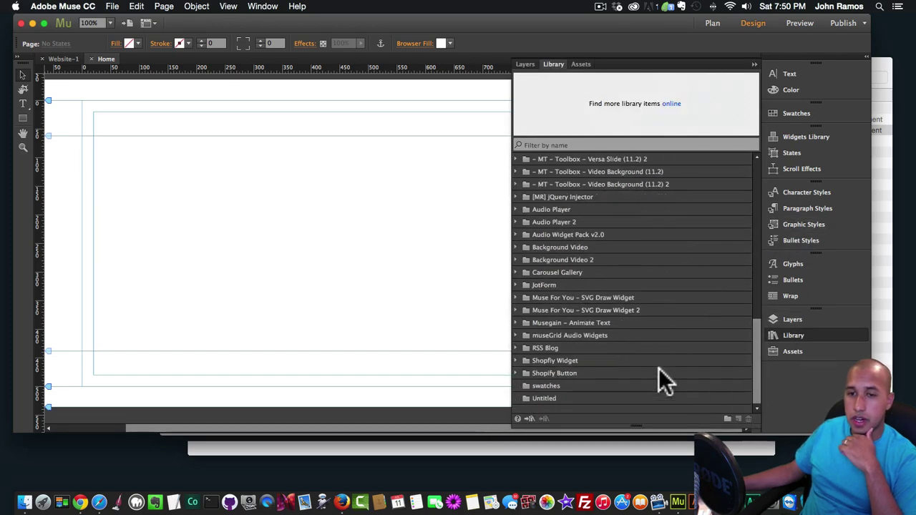
{"action": "left_click", "coordinate": [612, 313]}
{"action": "left_click", "coordinate": [571, 296]}
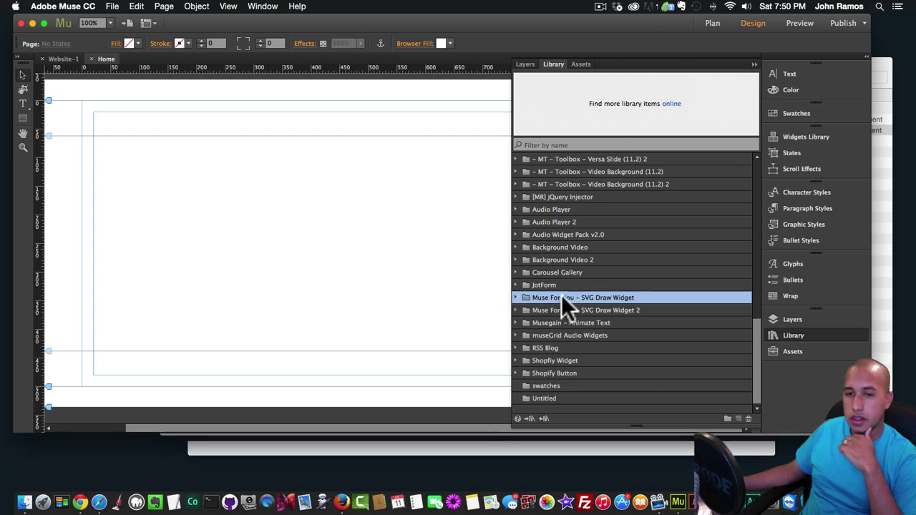
{"action": "left_click", "coordinate": [515, 297]}
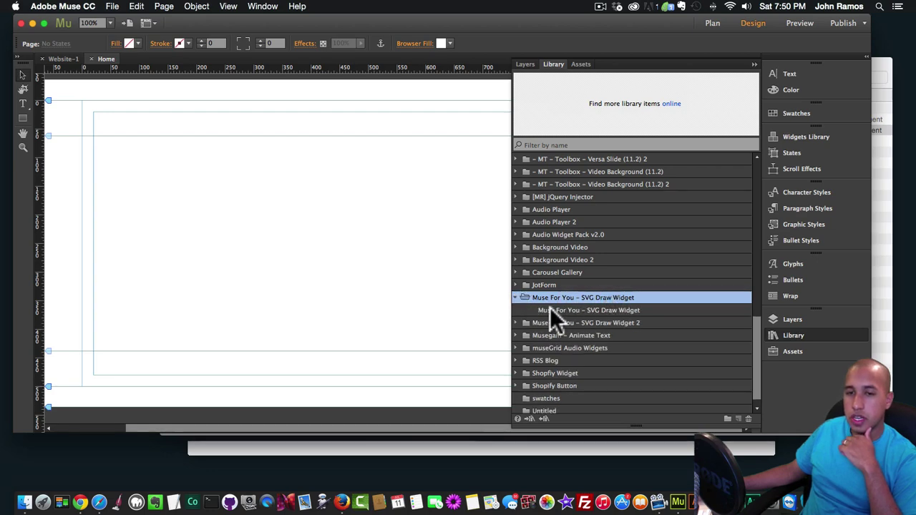
{"action": "left_click", "coordinate": [581, 311]}
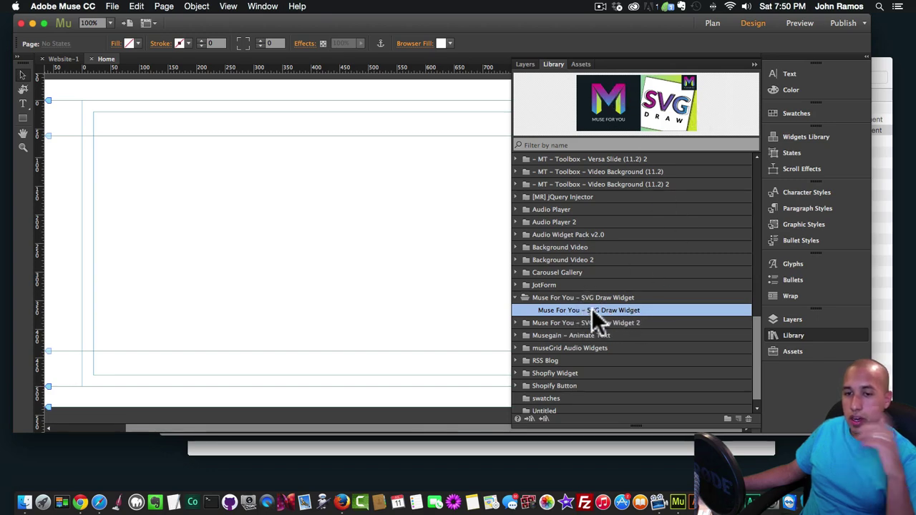
{"action": "mouse_move", "coordinate": [592, 308]}
{"action": "left_mouse_down"}
{"action": "mouse_move", "coordinate": [496, 190]}
{"action": "mouse_move", "coordinate": [216, 209]}
{"action": "left_mouse_up"}
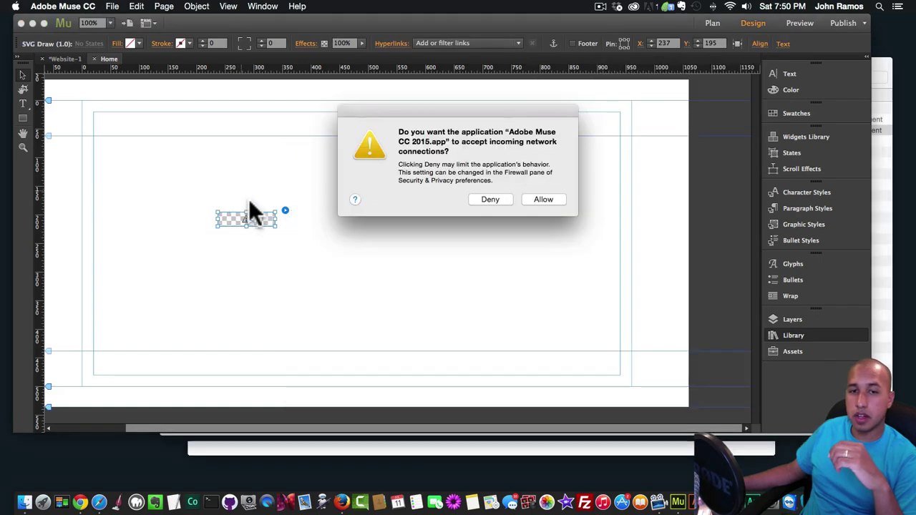
{"action": "left_click", "coordinate": [507, 197]}
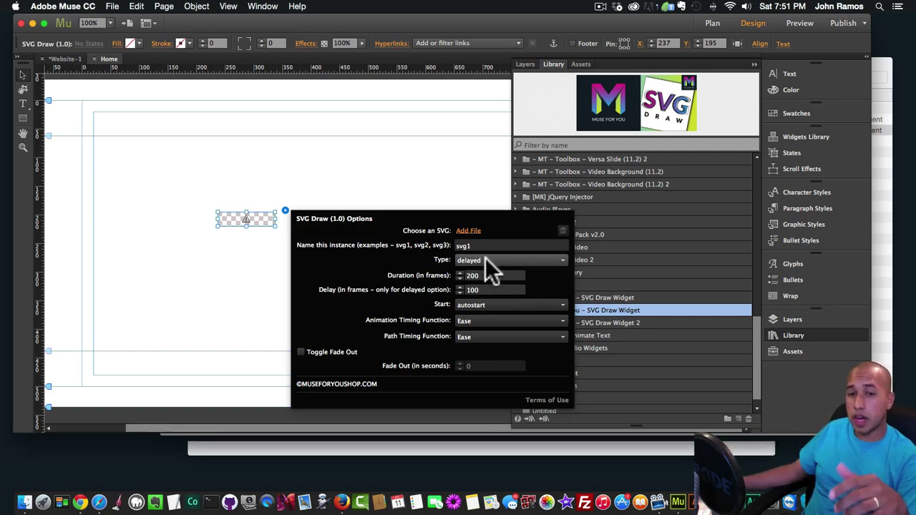
Examine the SVG Draw widget's type, delay, start, animation timing and fade-out options, and close the options without changing them.
{"action": "left_click", "coordinate": [484, 259]}
{"action": "left_click", "coordinate": [476, 273]}
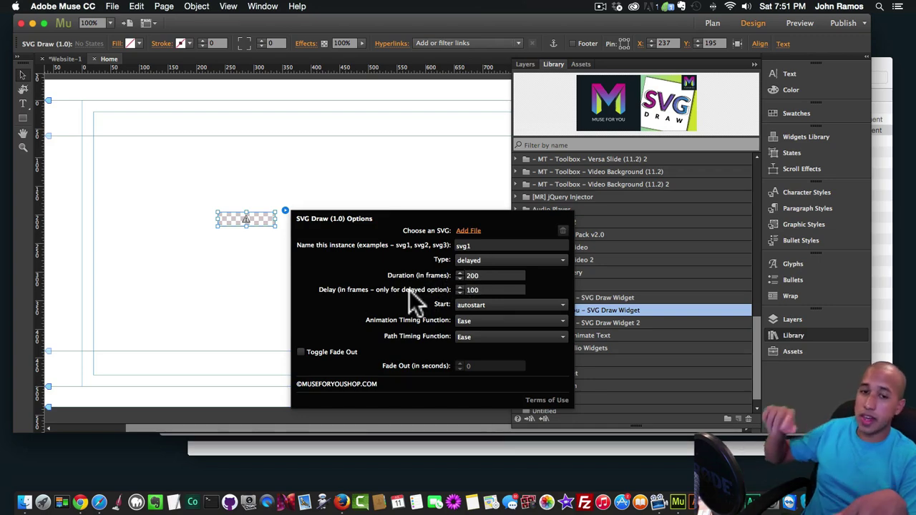
{"action": "left_click", "coordinate": [494, 290]}
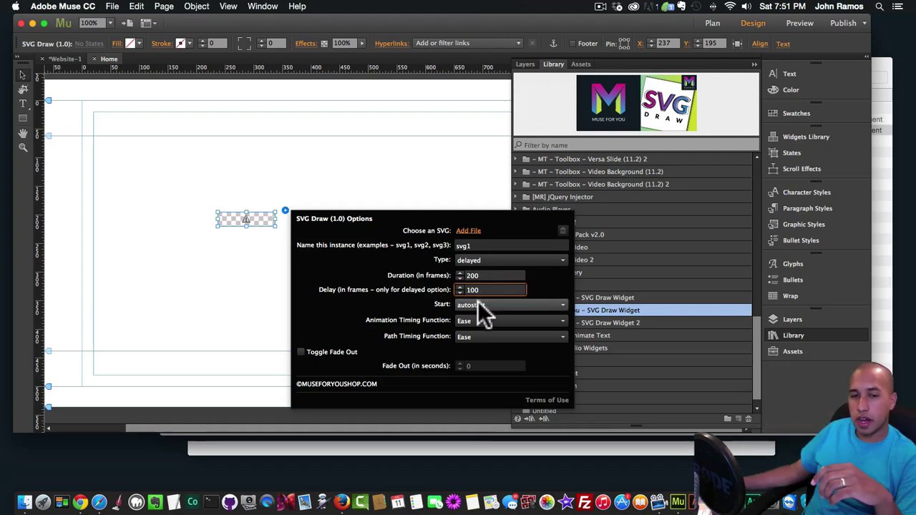
{"action": "left_click", "coordinate": [478, 304]}
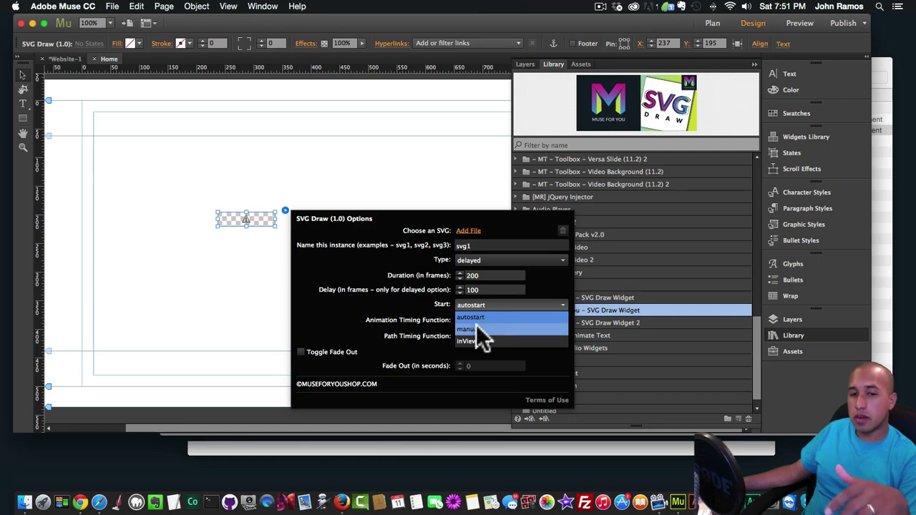
{"action": "left_click", "coordinate": [435, 340]}
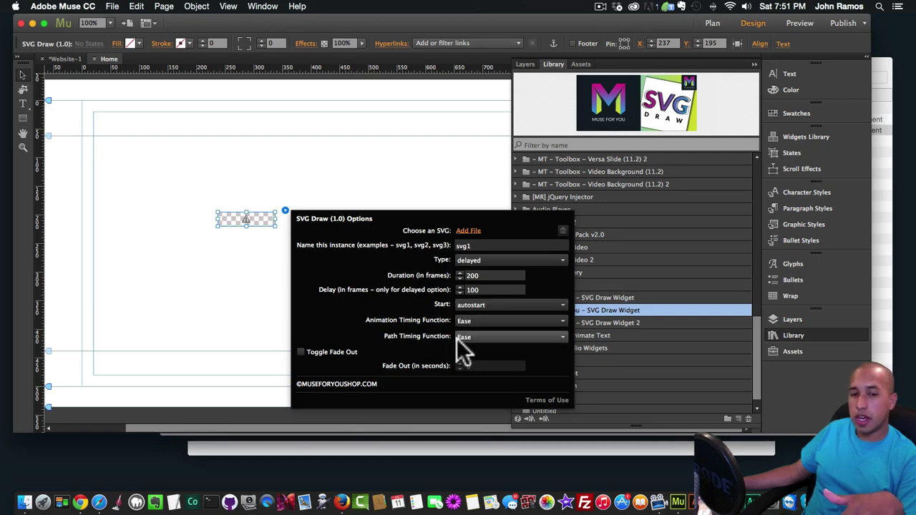
{"action": "left_click", "coordinate": [486, 320]}
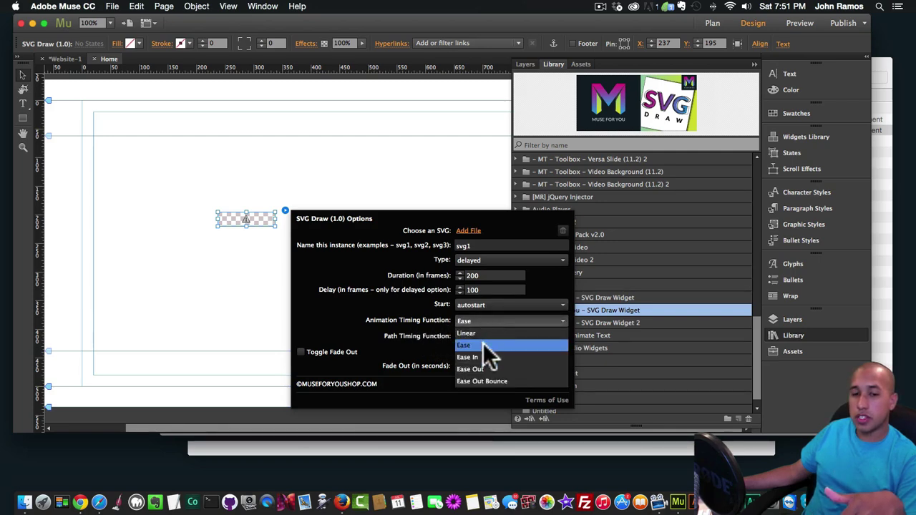
{"action": "left_click", "coordinate": [430, 334]}
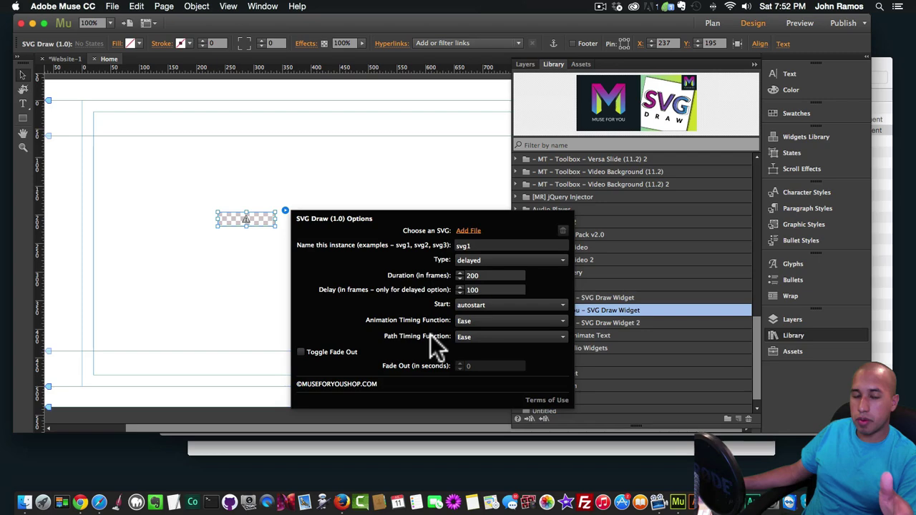
{"action": "left_click", "coordinate": [300, 352]}
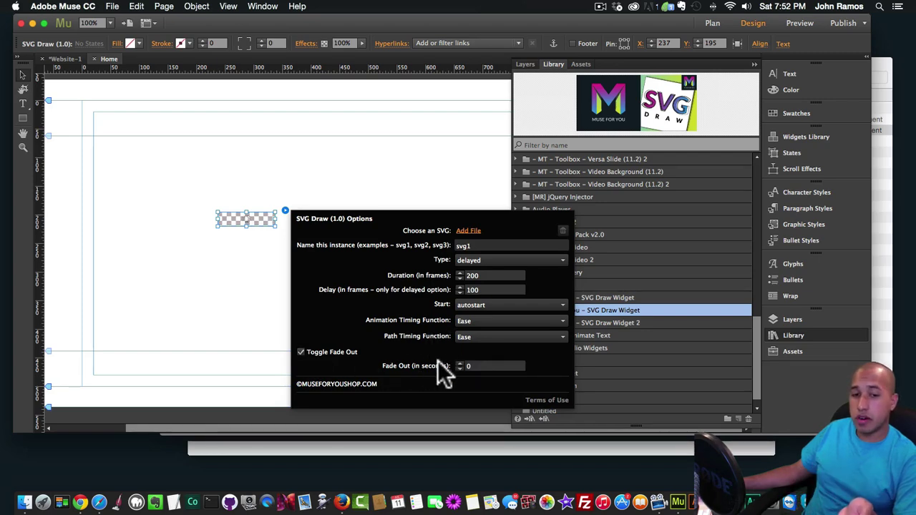
{"action": "left_click", "coordinate": [300, 352]}
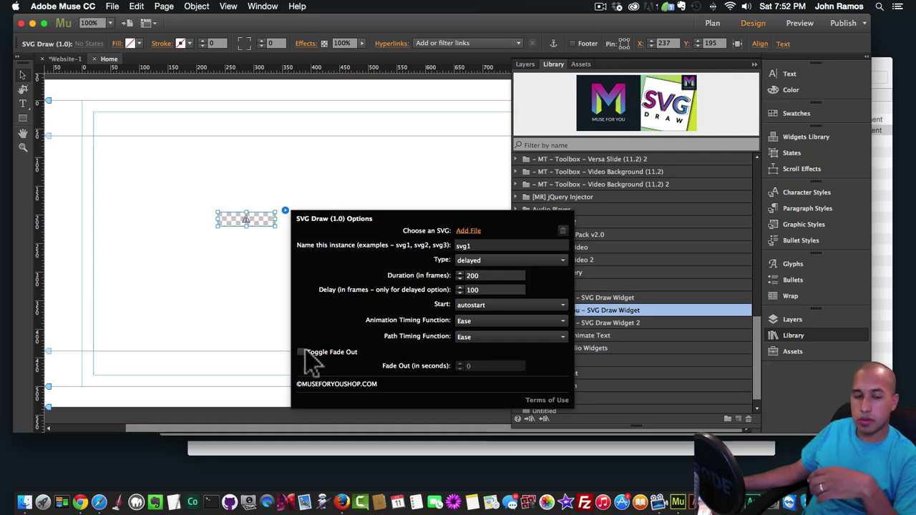
{"action": "left_click", "coordinate": [290, 192]}
Minimize Muse, switch to Adobe Illustrator, and create a new 960 × 500 px RGB document.
{"action": "left_click", "coordinate": [32, 24]}
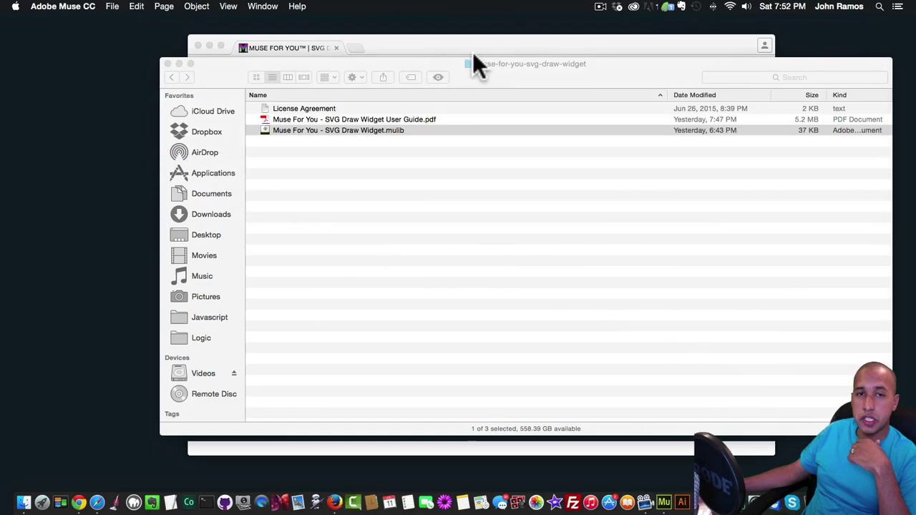
{"action": "left_click", "coordinate": [682, 500]}
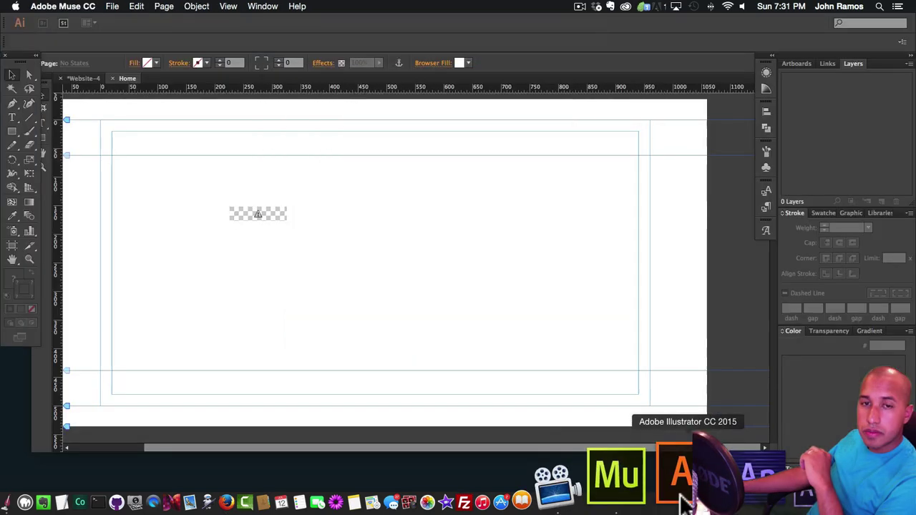
{"action": "left_click", "coordinate": [100, 6]}
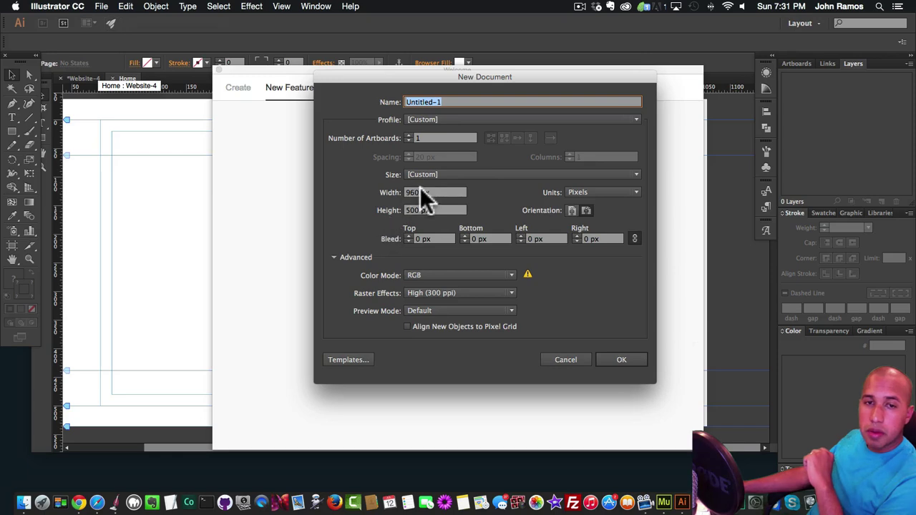
{"action": "left_click_drag", "start_coordinate": [399, 190], "coordinate": [435, 192]}
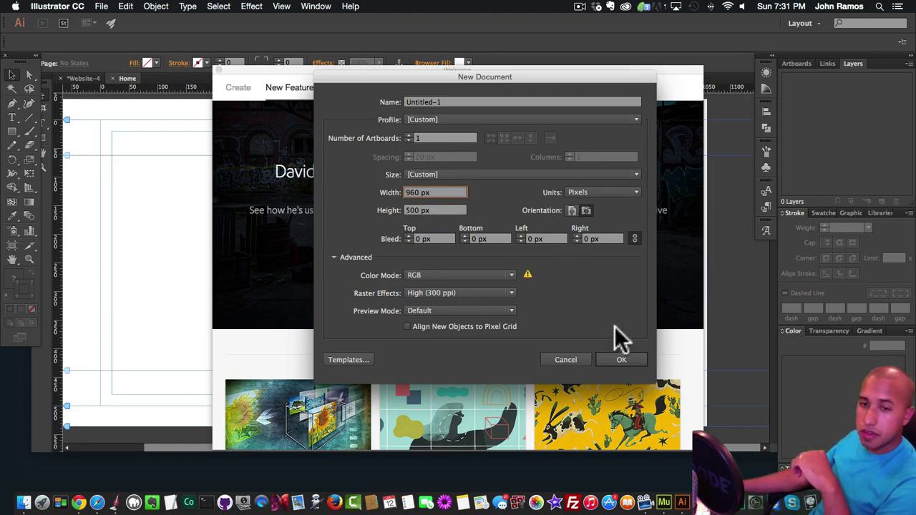
{"action": "left_click", "coordinate": [621, 360]}
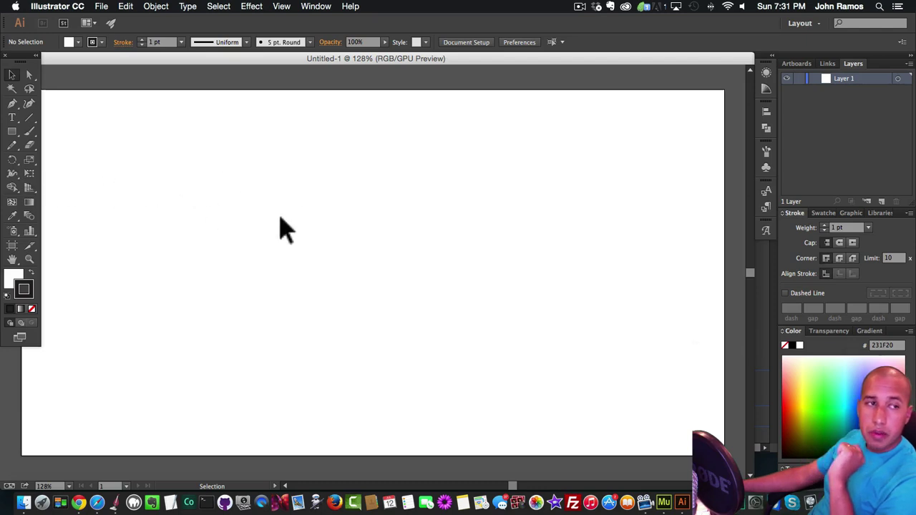
Add the text "MUSE FOR YOU" to the artboard in the DK Majolica font.
{"action": "left_click_drag", "start_coordinate": [11, 118], "coordinate": [28, 126]}
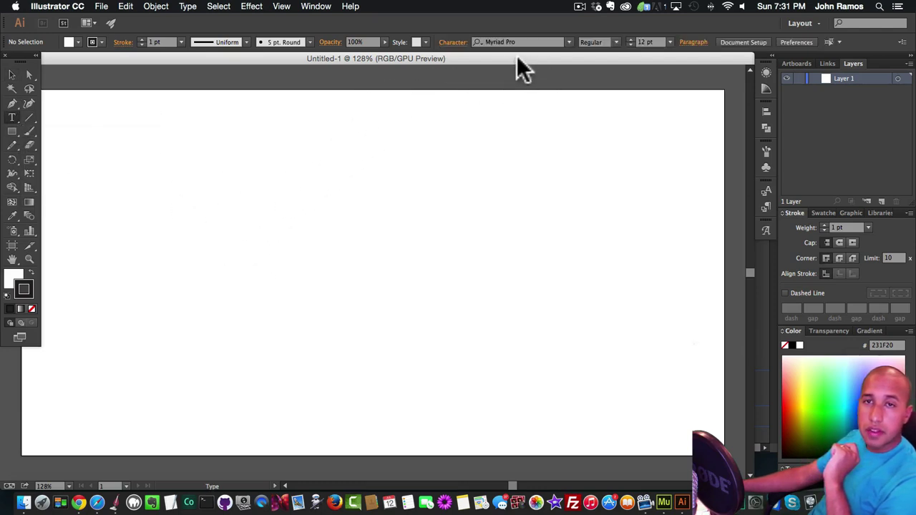
{"action": "left_click", "coordinate": [569, 41]}
{"action": "scroll", "coordinate": [509, 186], "scroll_direction": "up", "scroll_amount": 10}
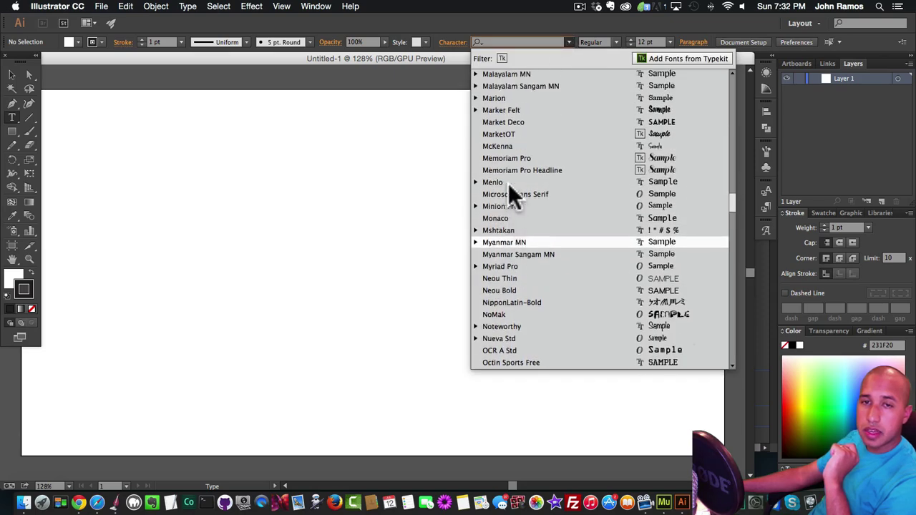
{"action": "scroll", "coordinate": [508, 184], "scroll_direction": "up", "scroll_amount": 10}
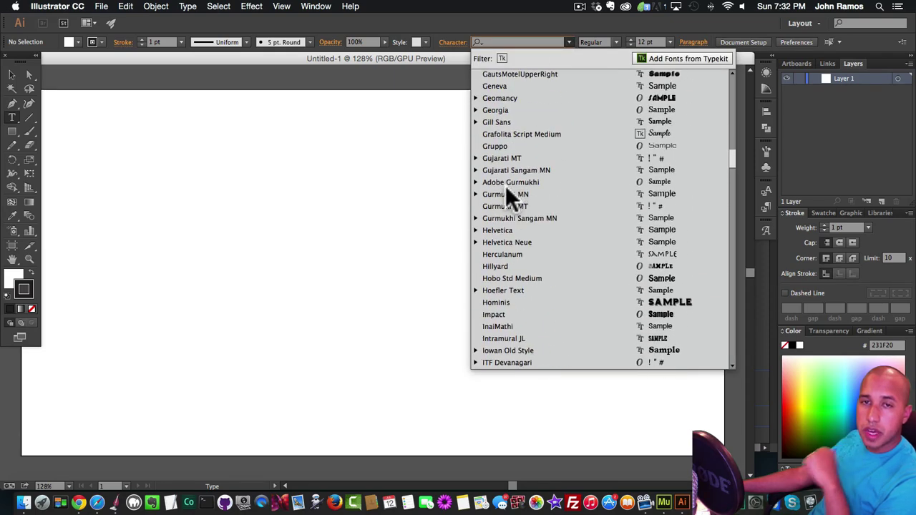
{"action": "scroll", "coordinate": [504, 180], "scroll_direction": "down", "scroll_amount": 10}
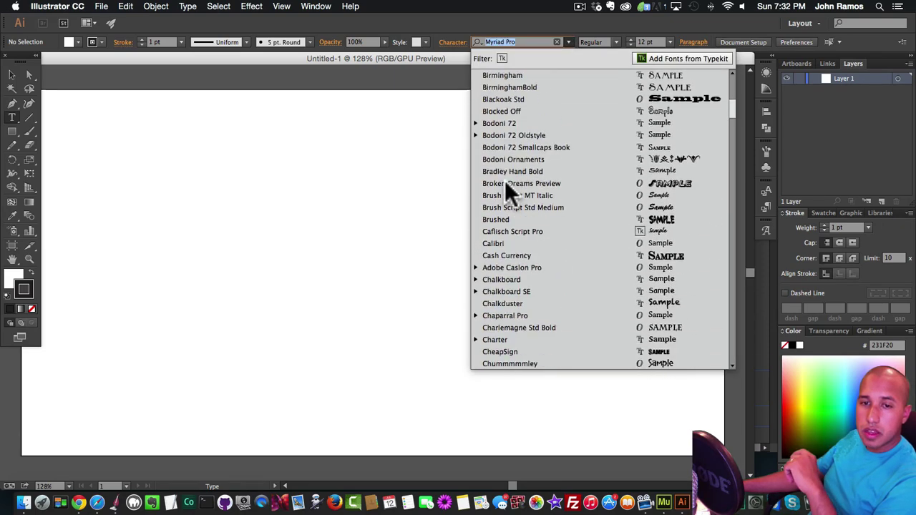
{"action": "scroll", "coordinate": [506, 224], "scroll_direction": "down", "scroll_amount": 6}
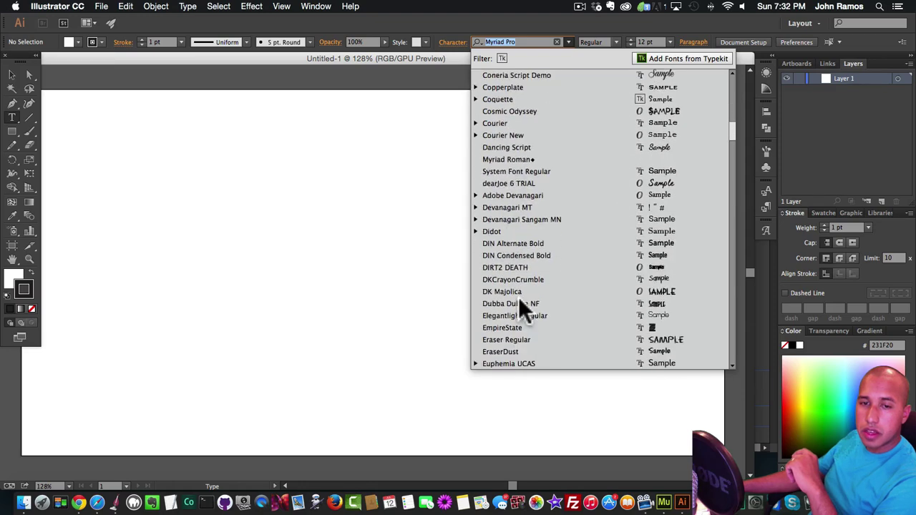
{"action": "left_click", "coordinate": [512, 291]}
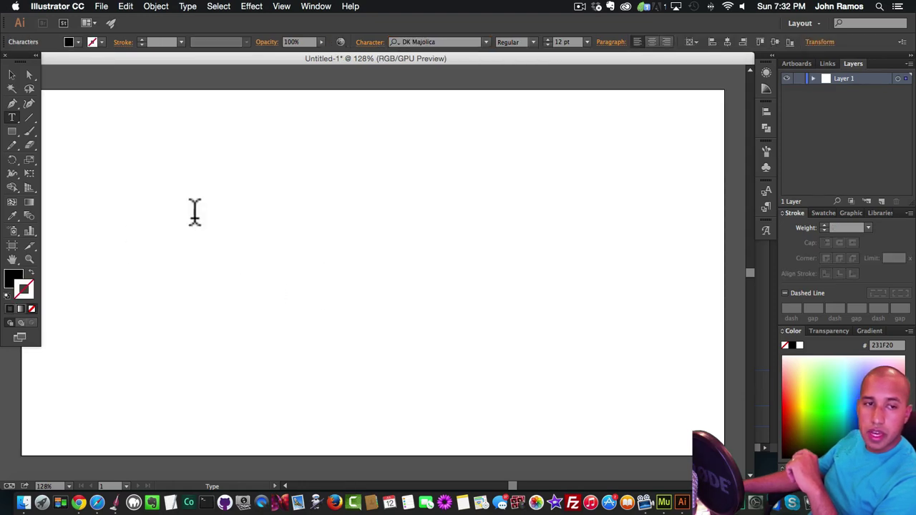
{"action": "left_click", "coordinate": [248, 214]}
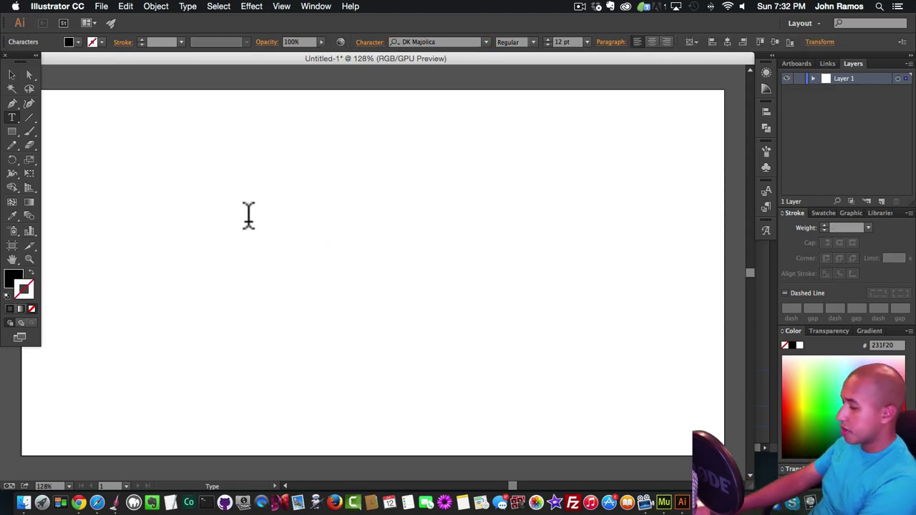
{"action": "type", "text": "MUSE FOR YOU"}
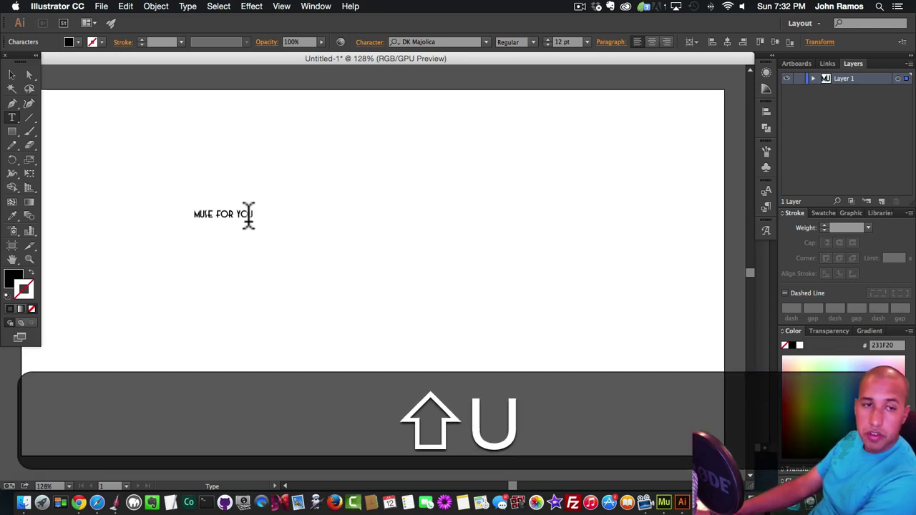
Set the font size of the whole MUSE FOR YOU text to 120 pt.
{"action": "key", "text": "super+a"}
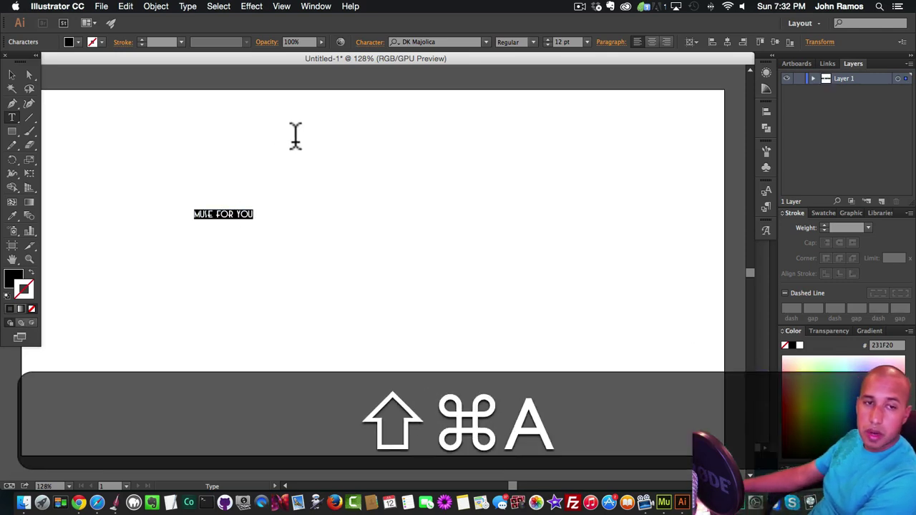
{"action": "left_click", "coordinate": [586, 41]}
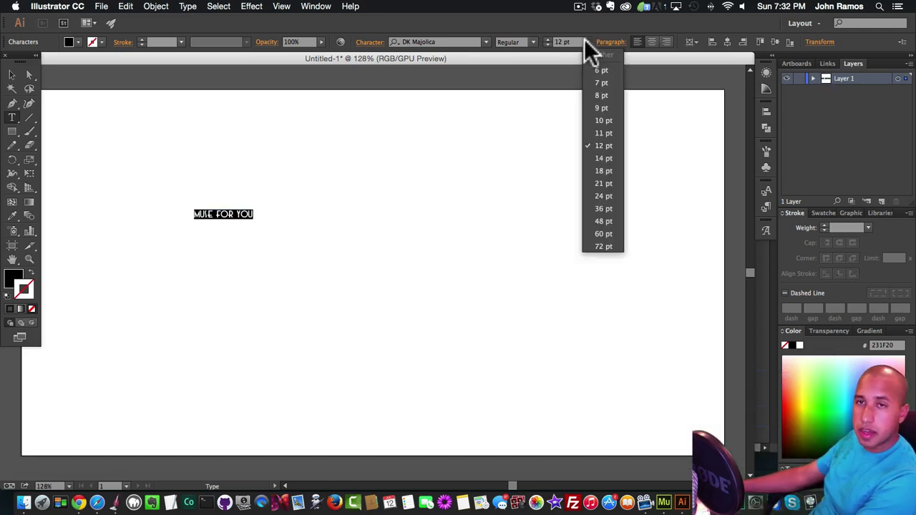
{"action": "left_click", "coordinate": [578, 39]}
{"action": "type", "text": "120"}
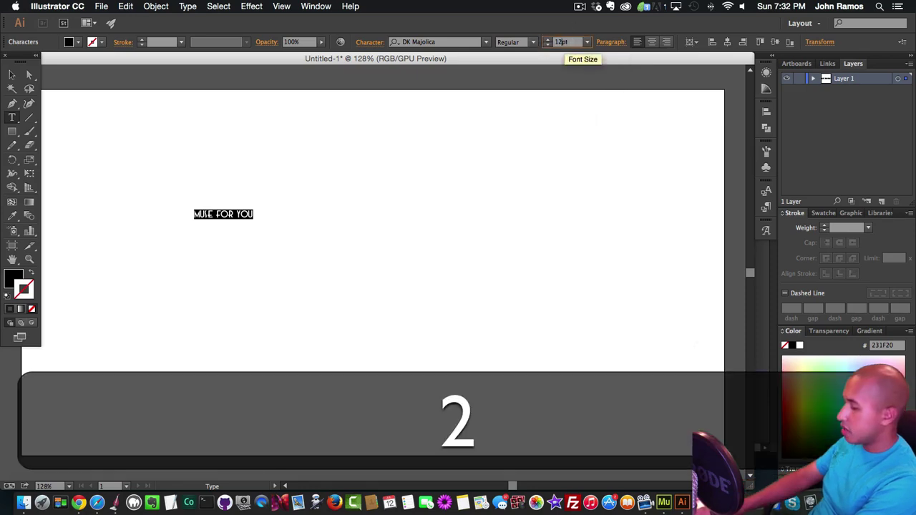
{"action": "key", "text": "Return"}
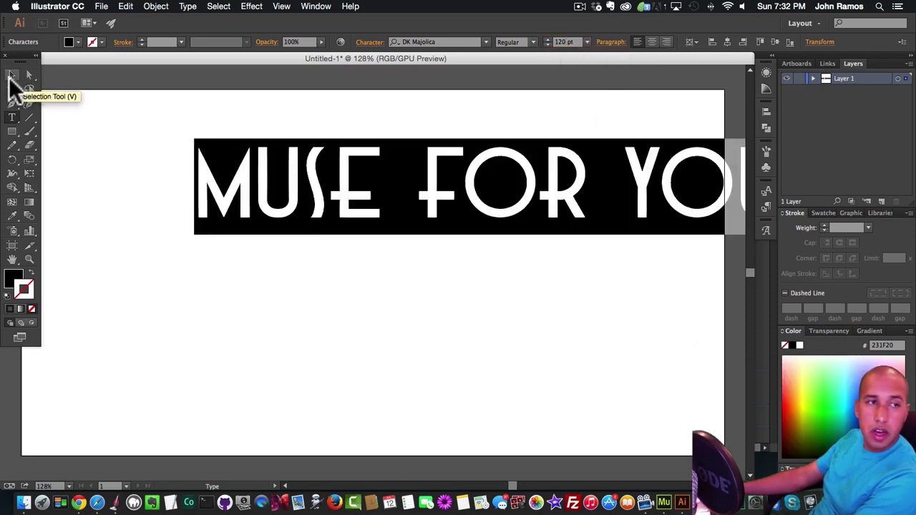
Move the MUSE FOR YOU text onto the artboard, center it horizontally and vertically, and deselect it.
{"action": "left_click", "coordinate": [12, 75]}
{"action": "left_click_drag", "start_coordinate": [475, 226], "coordinate": [376, 247]}
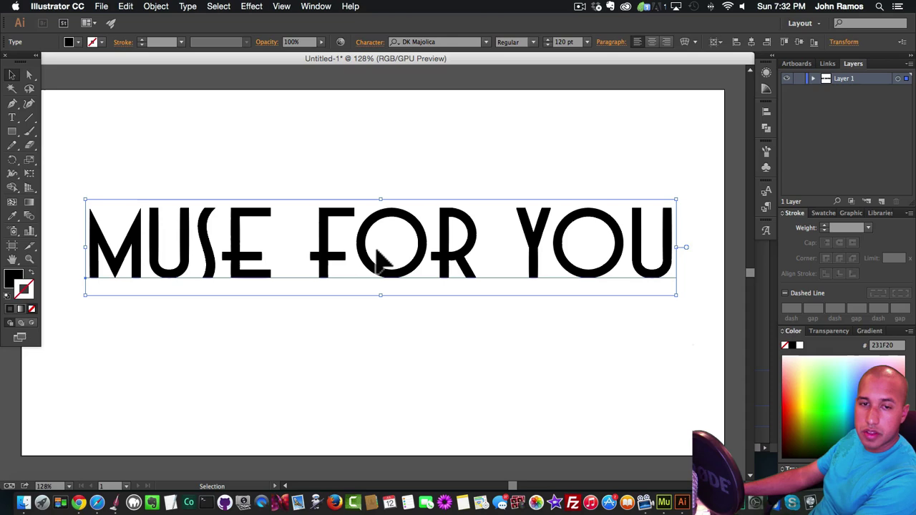
{"action": "left_click", "coordinate": [446, 196]}
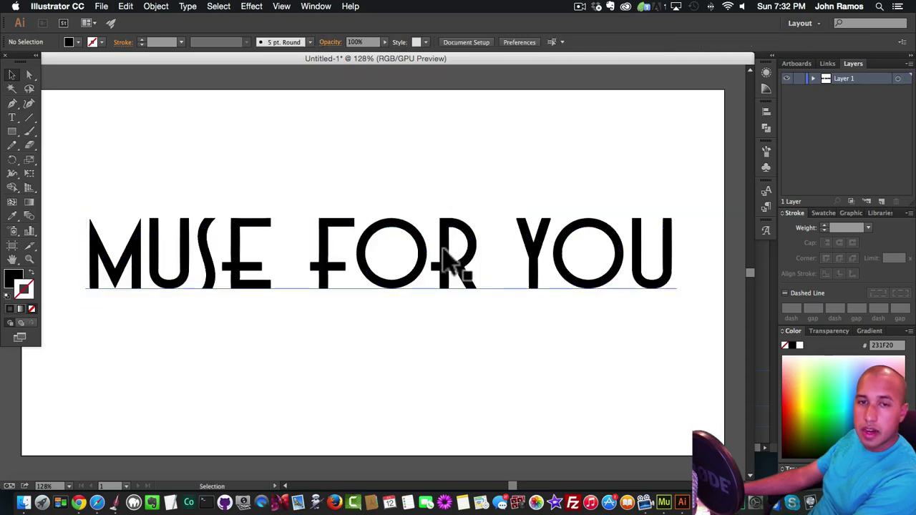
{"action": "left_click", "coordinate": [452, 263]}
{"action": "left_click", "coordinate": [750, 43]}
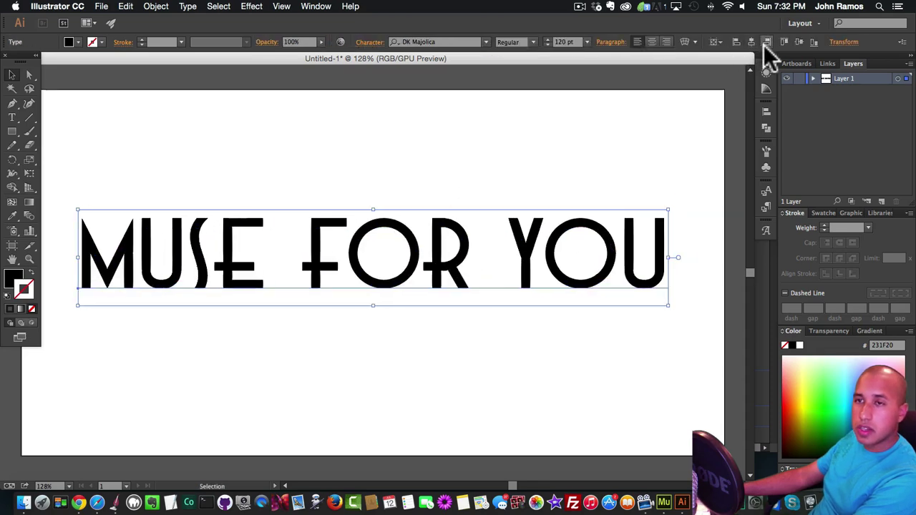
{"action": "left_click", "coordinate": [798, 43]}
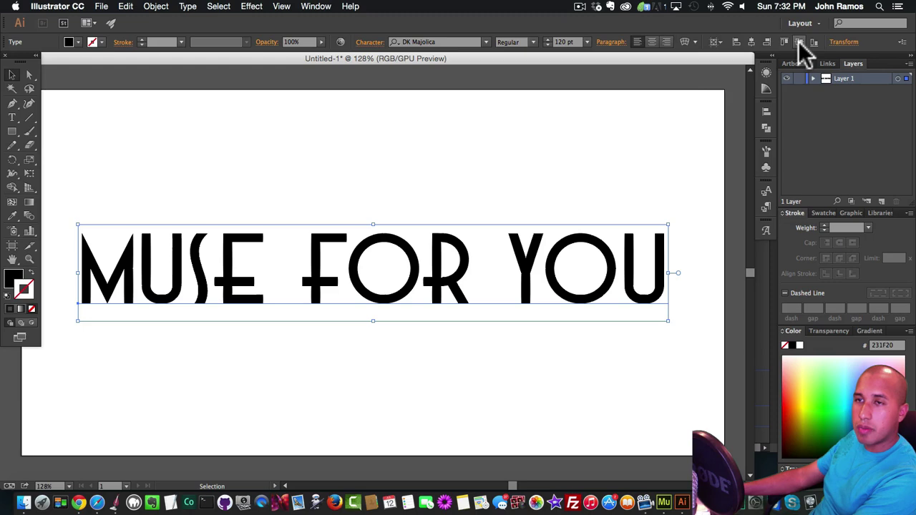
{"action": "left_click", "coordinate": [285, 86]}
Fit the artboard to the artwork bounds of the MUSE FOR YOU text.
{"action": "left_click", "coordinate": [156, 6]}
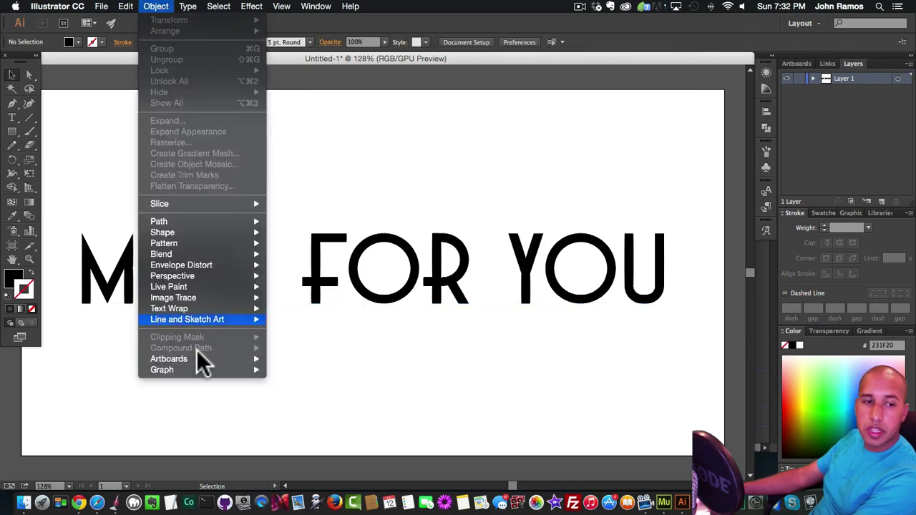
{"action": "mouse_move", "coordinate": [184, 359]}
{"action": "left_click", "coordinate": [338, 395]}
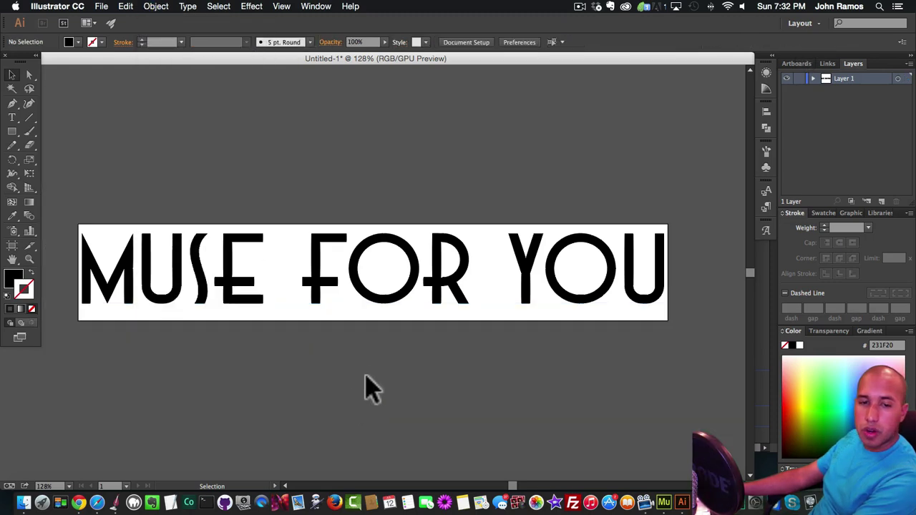
{"action": "left_click", "coordinate": [147, 8]}
{"action": "mouse_move", "coordinate": [209, 359]}
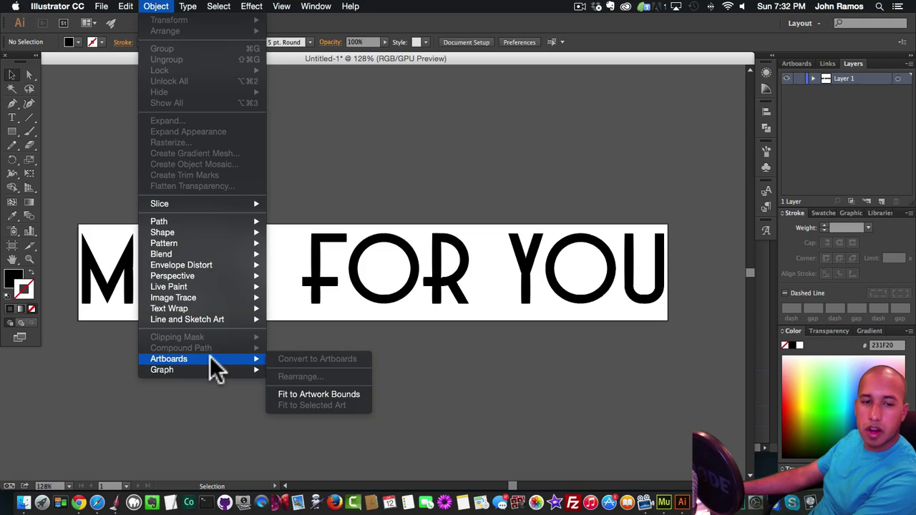
{"action": "left_click", "coordinate": [498, 397]}
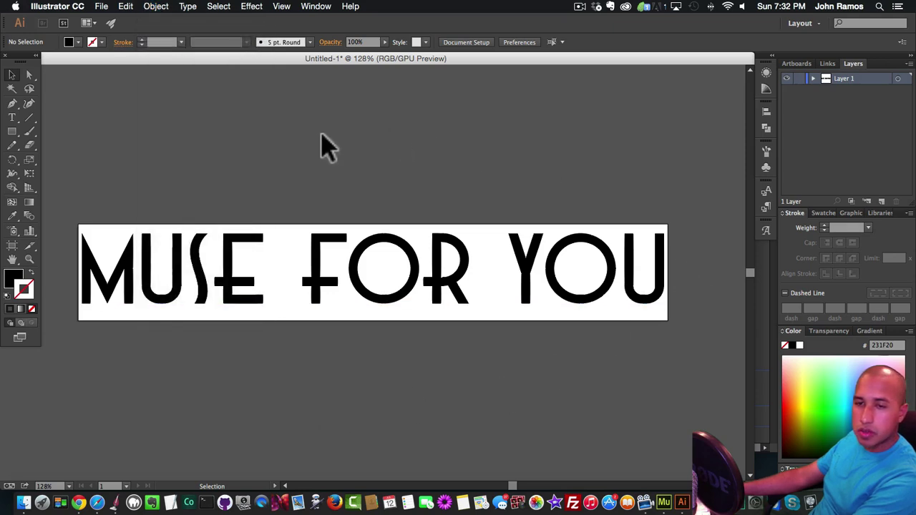
Convert the MUSE FOR YOU text to outlines.
{"action": "left_click", "coordinate": [414, 267]}
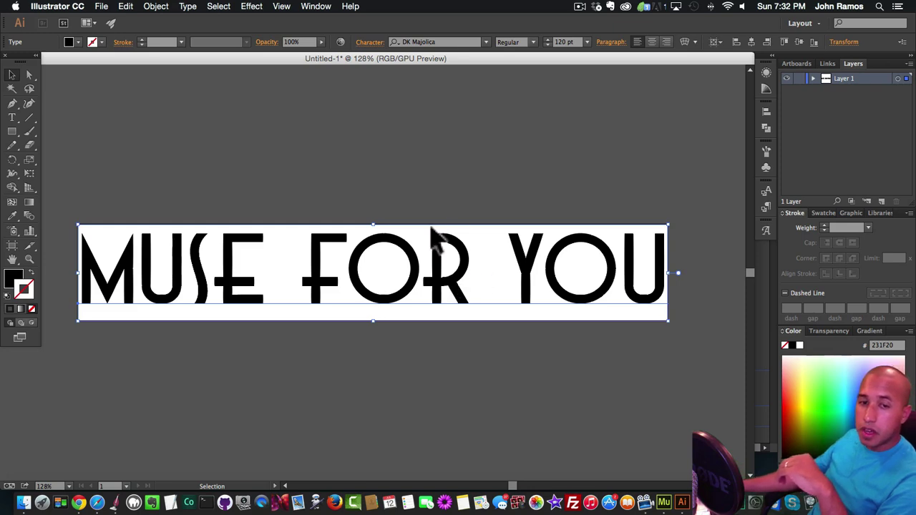
{"action": "right_click", "coordinate": [442, 256]}
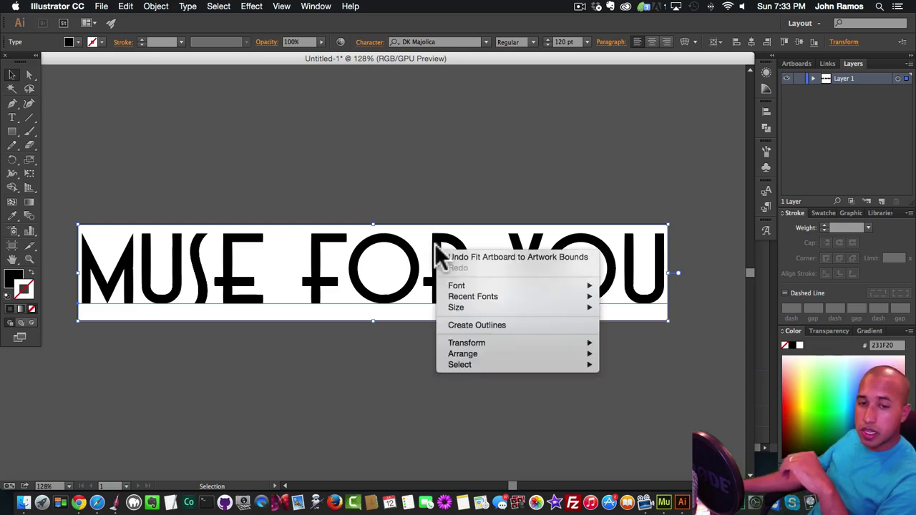
{"action": "left_click", "coordinate": [464, 247]}
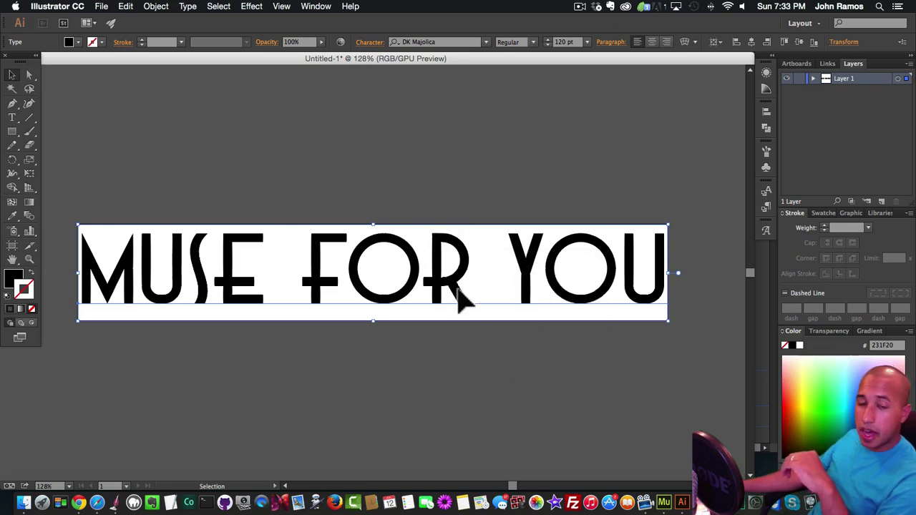
{"action": "right_click", "coordinate": [428, 266]}
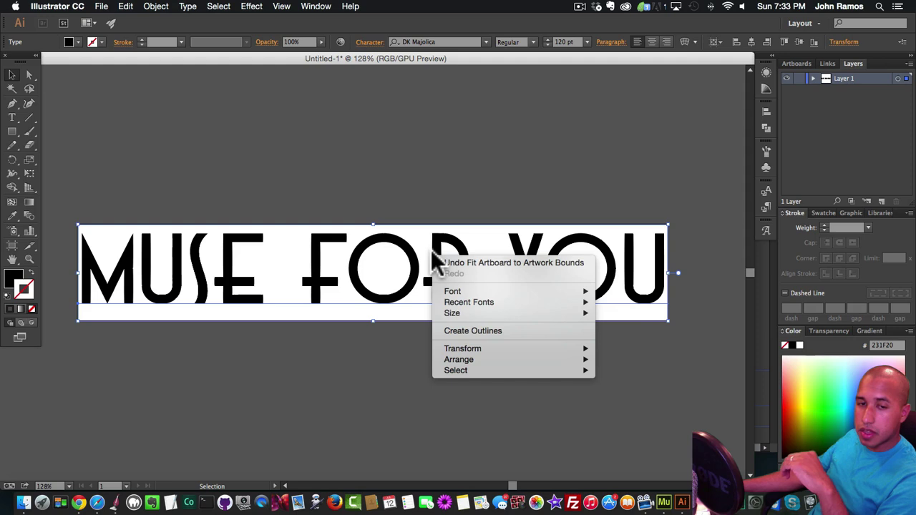
{"action": "left_click", "coordinate": [456, 331]}
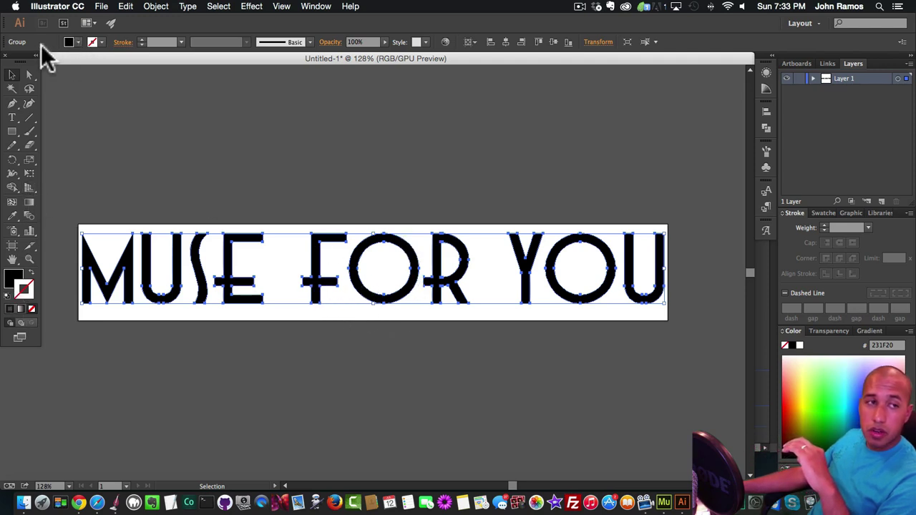
Set the fill of the outlined MUSE FOR YOU lettering to None and deselect it.
{"action": "left_click", "coordinate": [21, 290]}
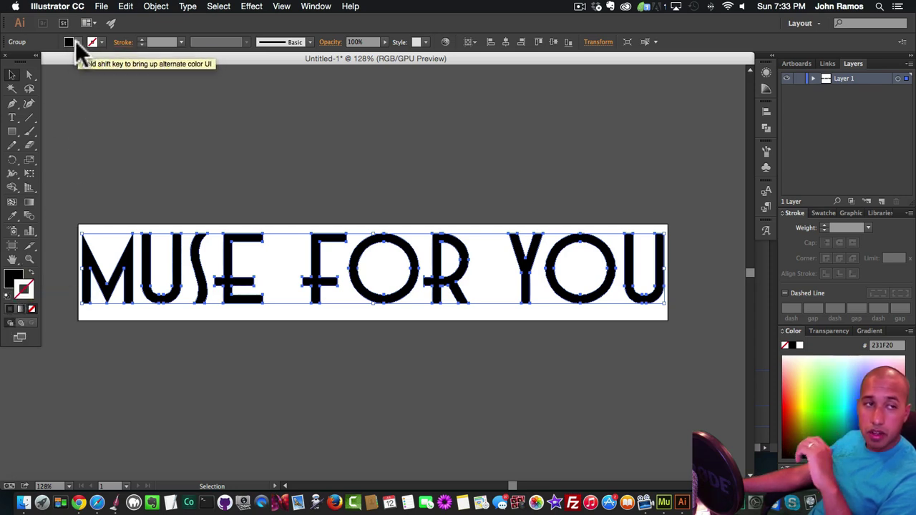
{"action": "left_click", "coordinate": [79, 41]}
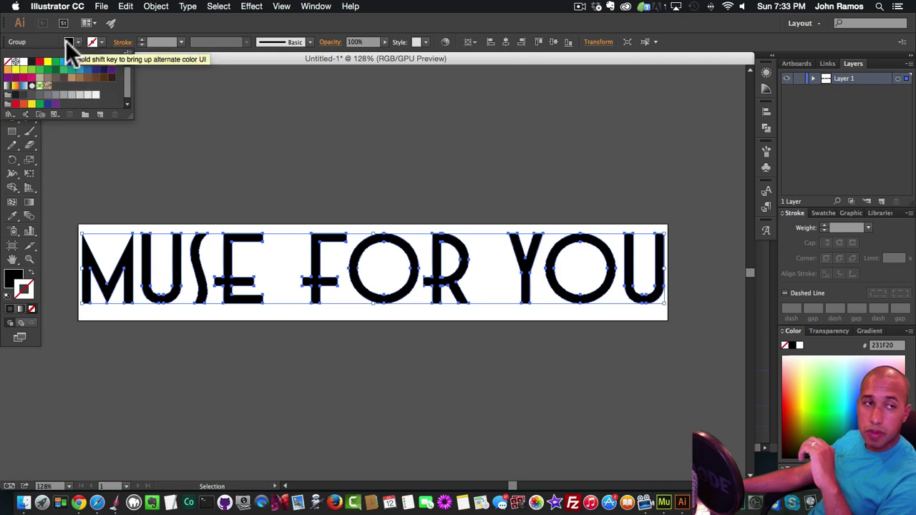
{"action": "left_click", "coordinate": [10, 66]}
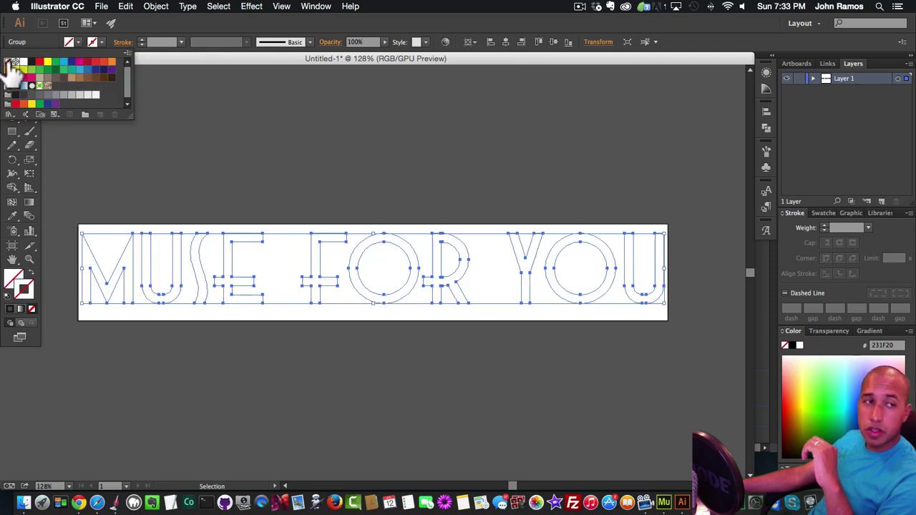
{"action": "left_click", "coordinate": [268, 193]}
{"action": "left_click", "coordinate": [296, 210]}
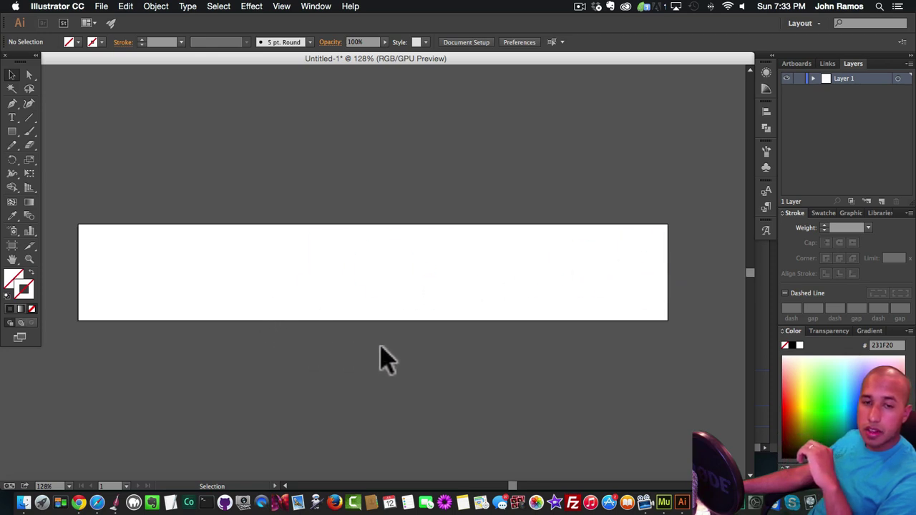
Select the whole unfilled lettering on the artboard, give it a black stroke, and deselect it.
{"action": "left_click_drag", "start_coordinate": [77, 201], "coordinate": [664, 340]}
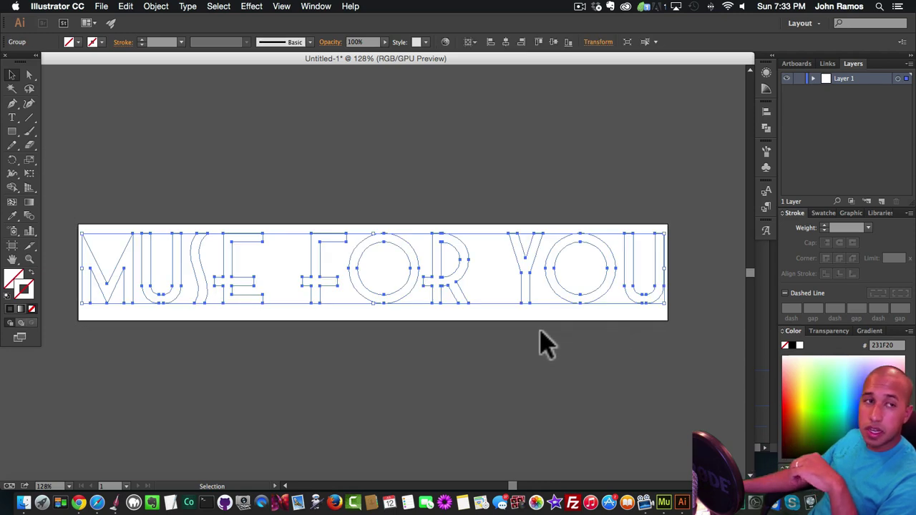
{"action": "left_click", "coordinate": [103, 41]}
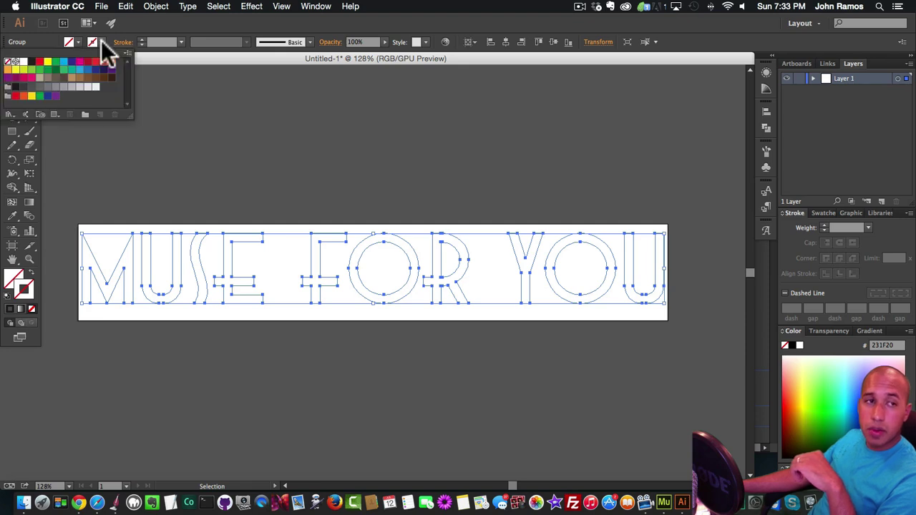
{"action": "left_click", "coordinate": [32, 63]}
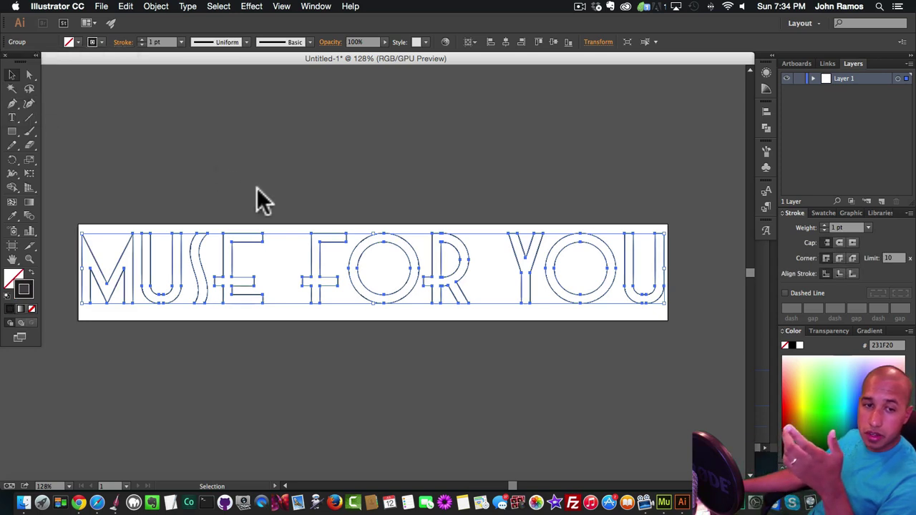
{"action": "left_click", "coordinate": [276, 210]}
Set the stroke weight of the whole outlined lettering to 2 pt and deselect it.
{"action": "mouse_move", "coordinate": [90, 209]}
{"action": "left_mouse_down"}
{"action": "mouse_move", "coordinate": [593, 360]}
{"action": "mouse_move", "coordinate": [665, 348]}
{"action": "left_mouse_up"}
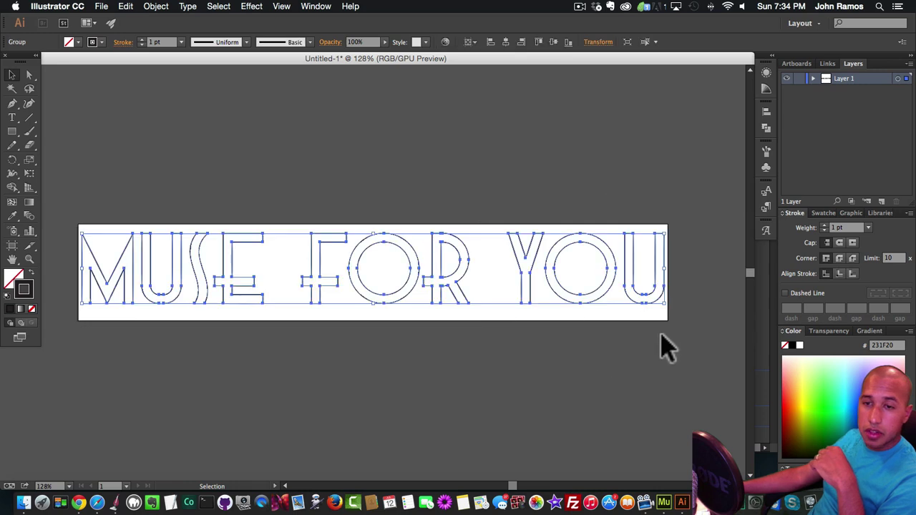
{"action": "left_click", "coordinate": [181, 43]}
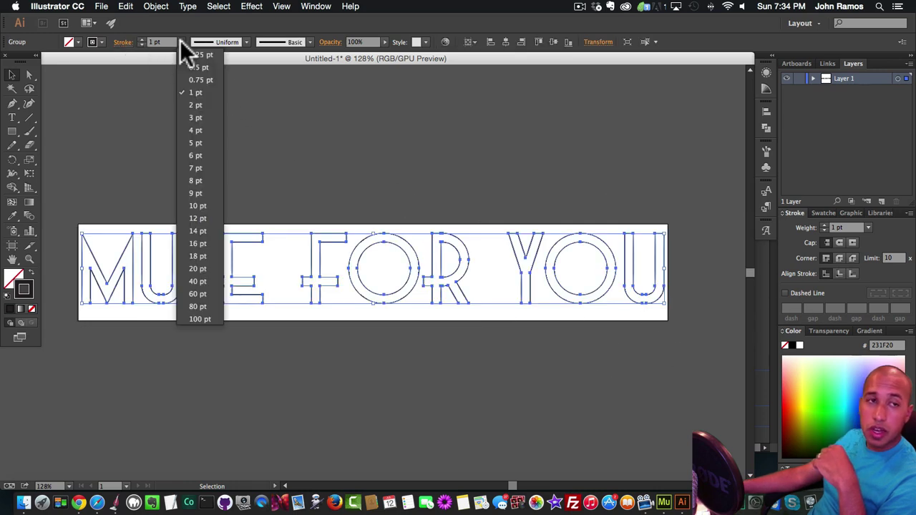
{"action": "left_click", "coordinate": [204, 105]}
{"action": "left_click", "coordinate": [241, 139]}
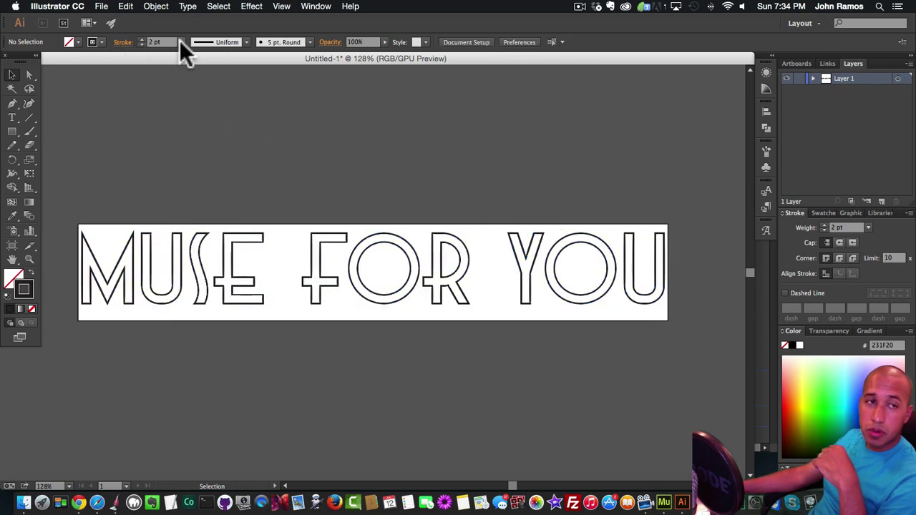
Select the whole MUSE FOR YOU lettering, set its stroke weight to 6 pt, and deselect it.
{"action": "left_click_drag", "start_coordinate": [646, 221], "coordinate": [72, 382]}
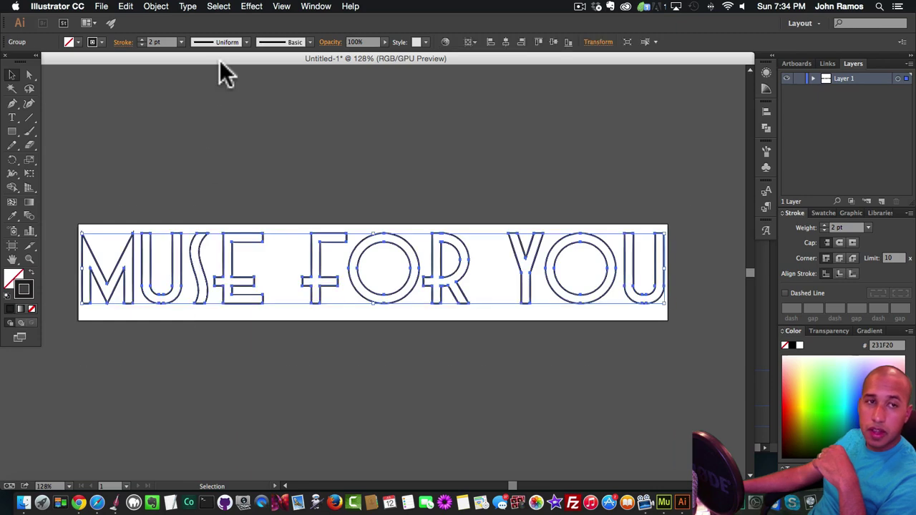
{"action": "left_click", "coordinate": [181, 42]}
{"action": "left_click", "coordinate": [200, 151]}
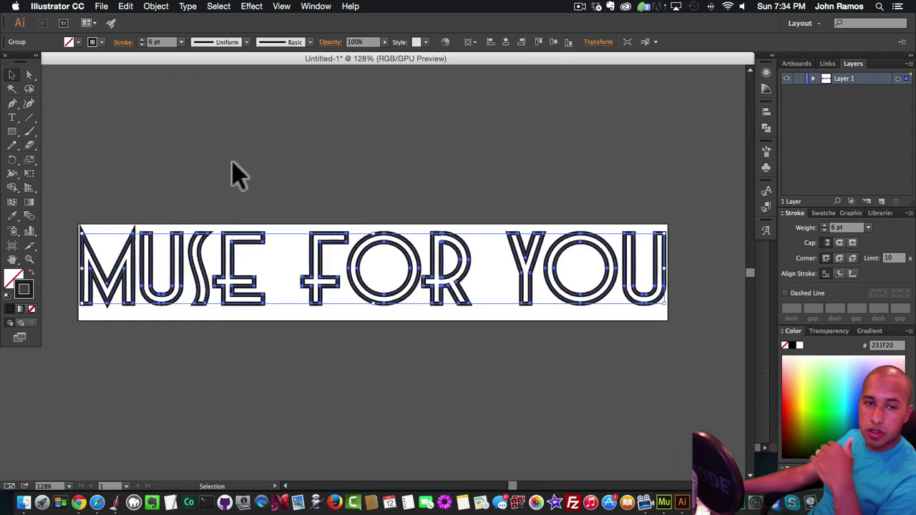
{"action": "left_click", "coordinate": [231, 176]}
Reselect the whole lettering, set its stroke weight to 2 pt, and deselect it.
{"action": "left_click_drag", "start_coordinate": [634, 205], "coordinate": [73, 372]}
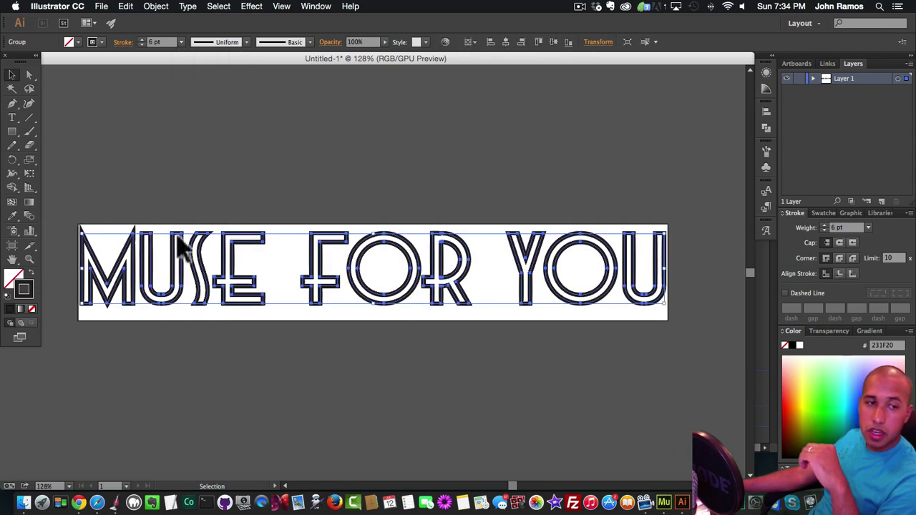
{"action": "left_click", "coordinate": [183, 41]}
{"action": "left_click", "coordinate": [205, 113]}
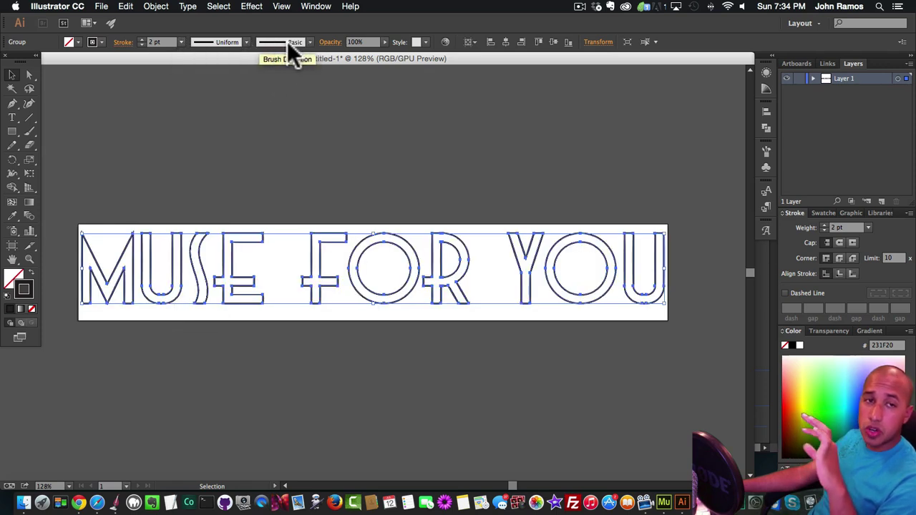
{"action": "left_click", "coordinate": [309, 41]}
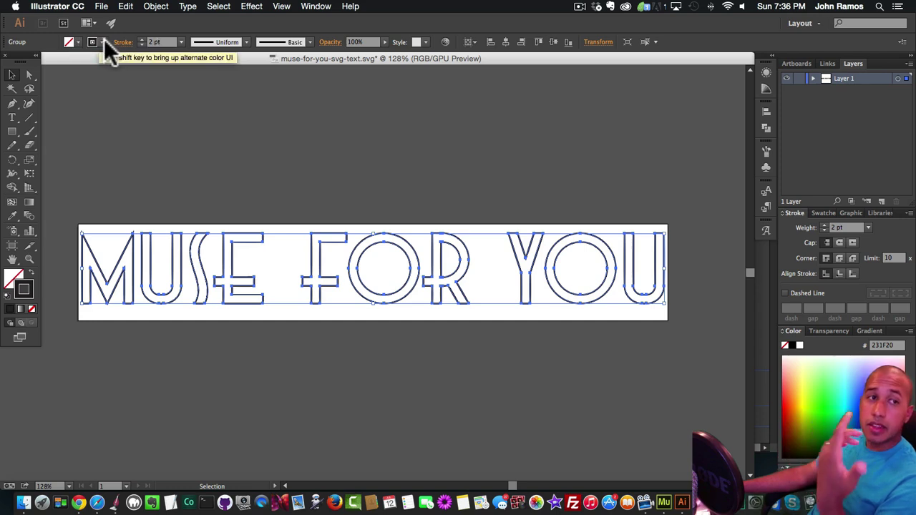
{"action": "left_click", "coordinate": [219, 178]}
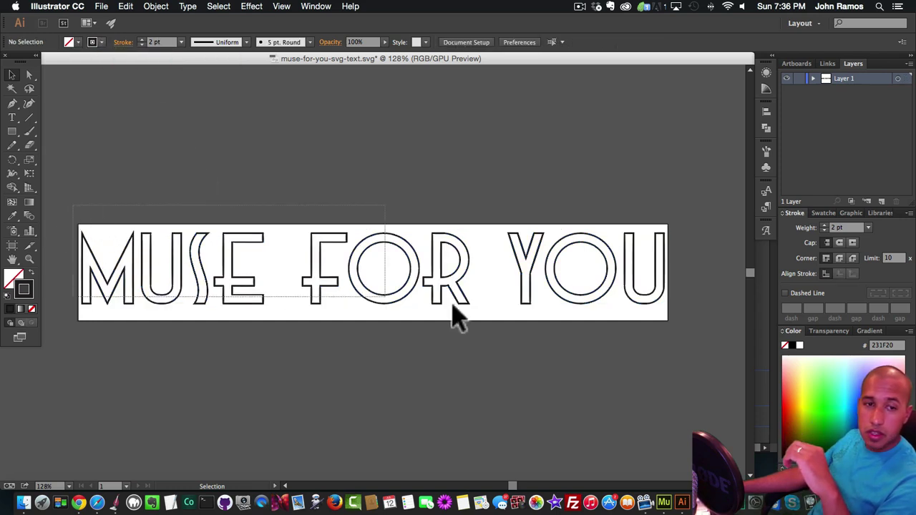
{"action": "key", "text": "super+a"}
{"action": "left_click", "coordinate": [711, 342]}
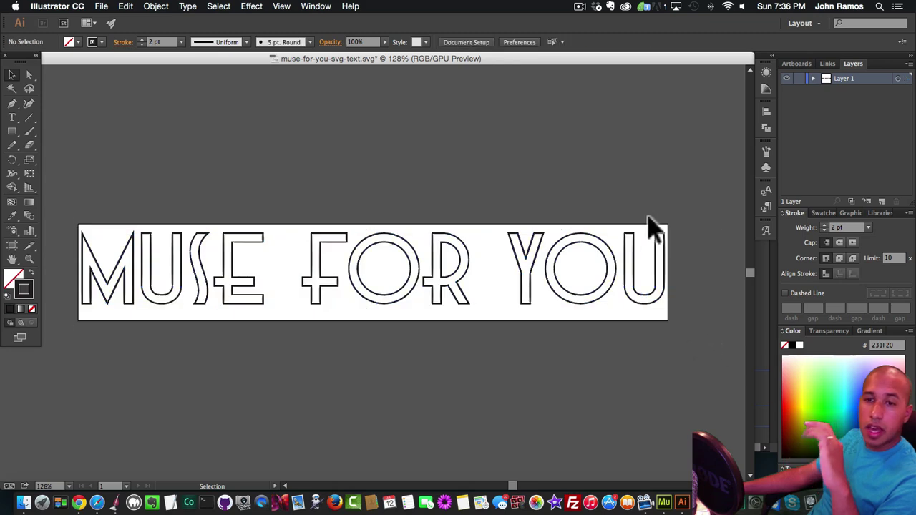
{"action": "left_click_drag", "start_coordinate": [679, 215], "coordinate": [44, 360]}
{"action": "left_click", "coordinate": [120, 357]}
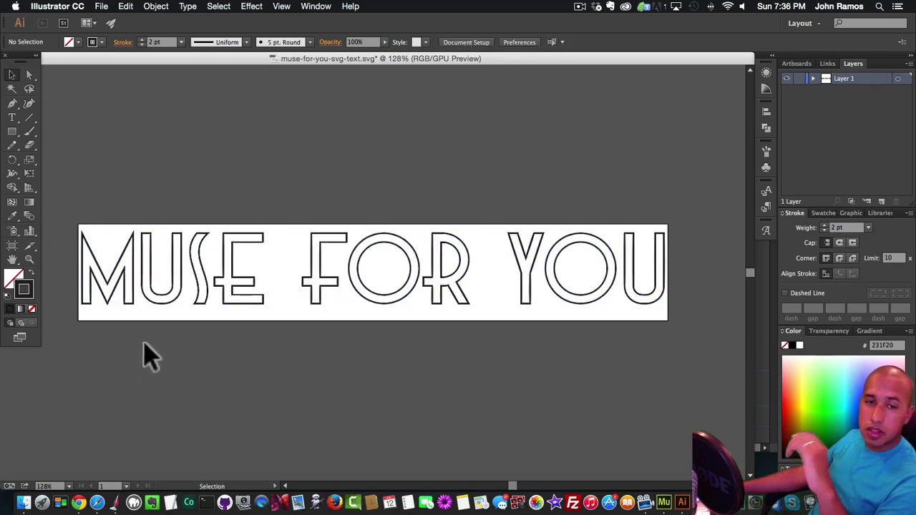
Start a Save As of muse-for-you-svg-text in the images folder and choose SVG (svg) as the format.
{"action": "left_click", "coordinate": [101, 6]}
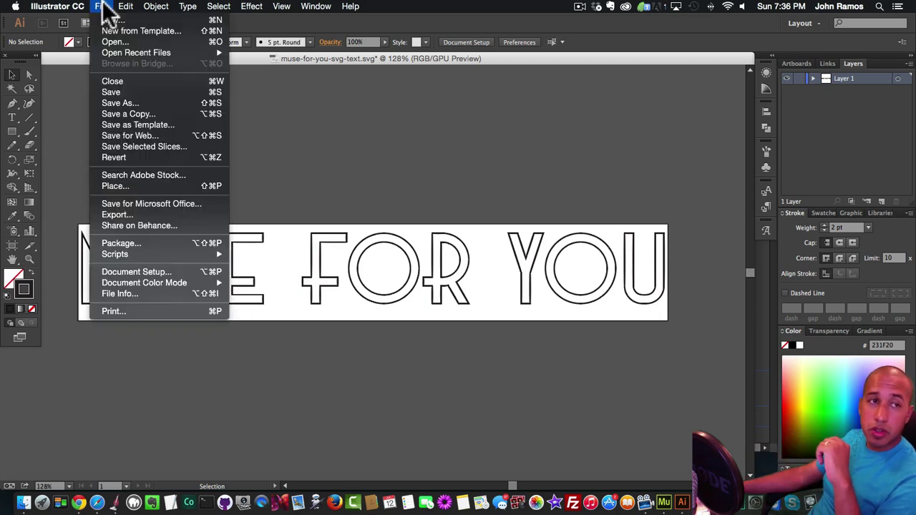
{"action": "left_click", "coordinate": [116, 102]}
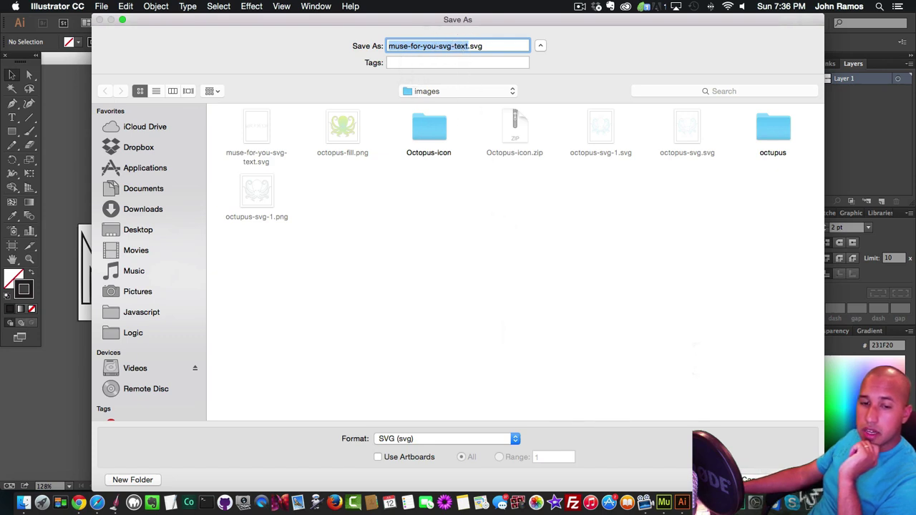
{"action": "left_click", "coordinate": [472, 441]}
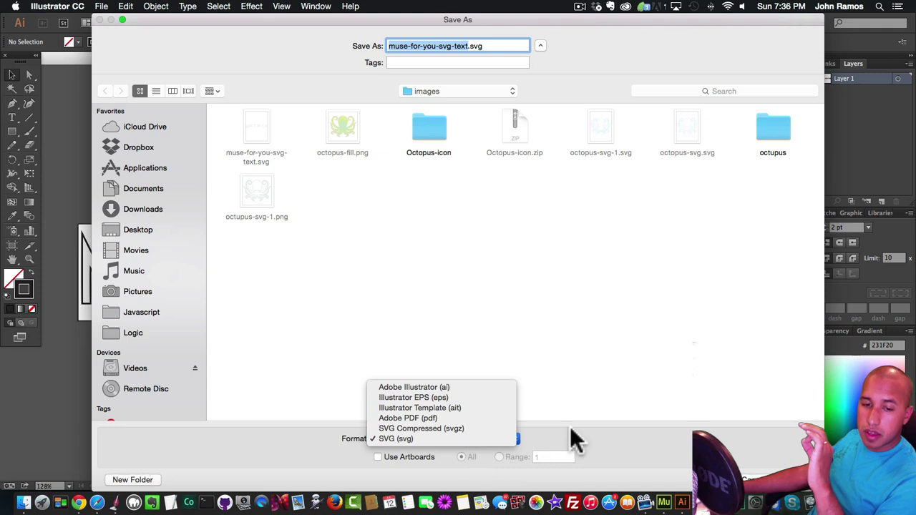
{"action": "left_click", "coordinate": [452, 434]}
{"action": "left_click", "coordinate": [451, 435]}
{"action": "left_click", "coordinate": [438, 386]}
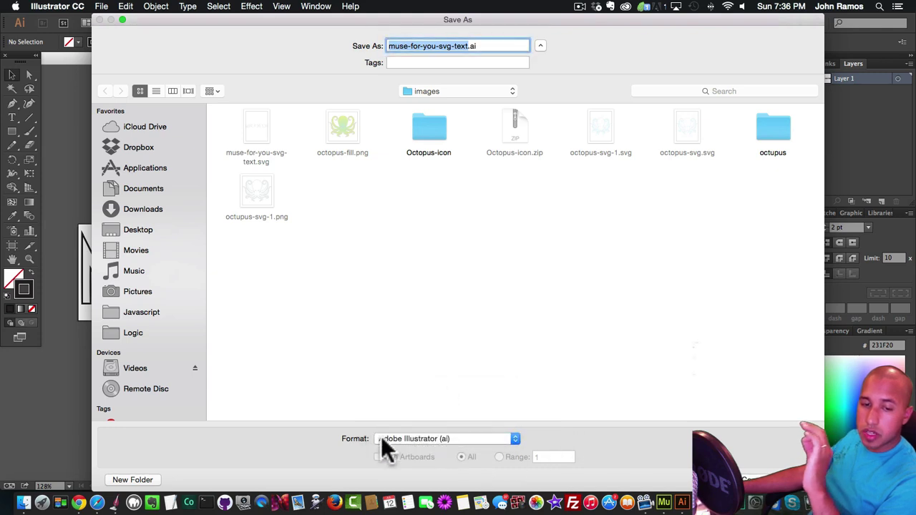
{"action": "left_click", "coordinate": [414, 440]}
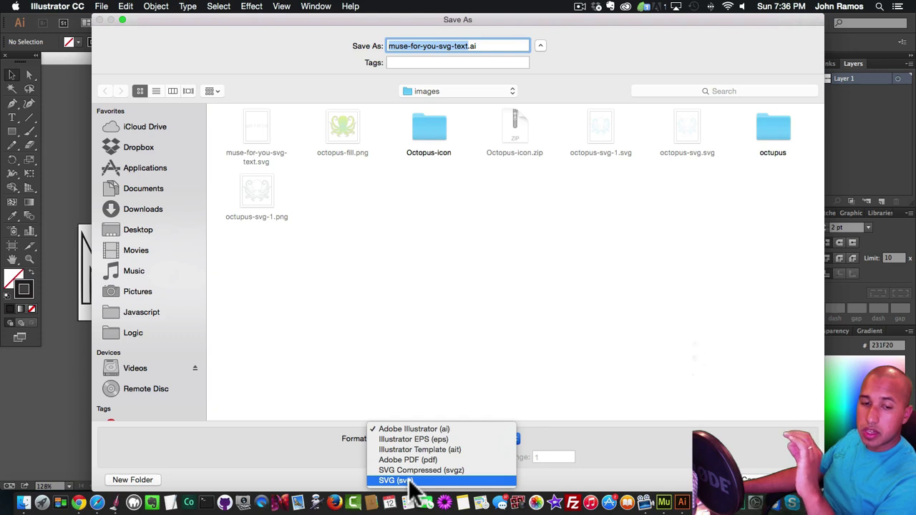
{"action": "left_click", "coordinate": [411, 481]}
{"action": "left_click", "coordinate": [434, 434]}
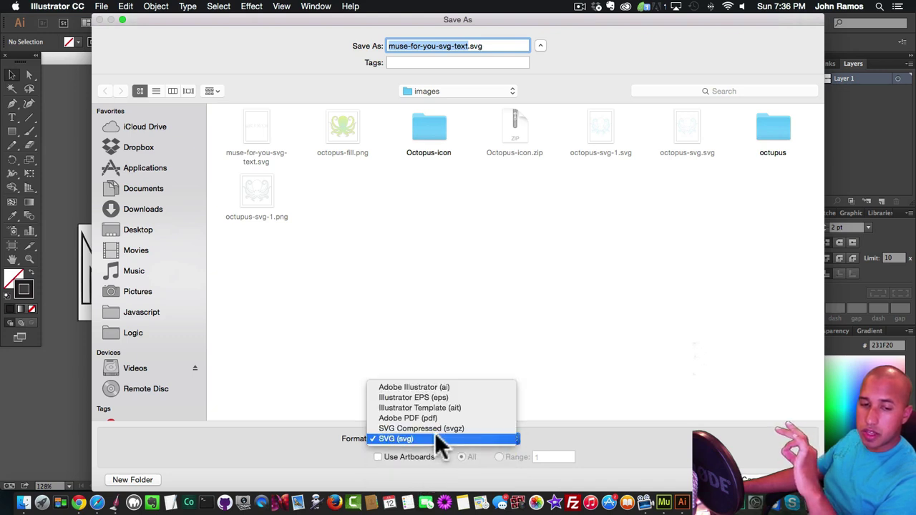
{"action": "left_click", "coordinate": [427, 438]}
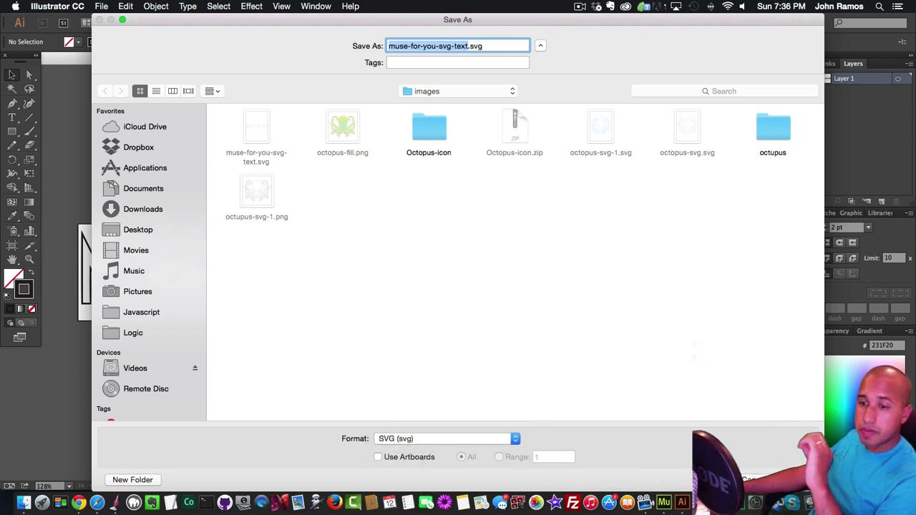
Save the lettering over the existing muse-for-you-svg-text.svg, accepting the SVG 1.1 export options.
{"action": "key", "text": "Return"}
{"action": "left_click", "coordinate": [540, 95]}
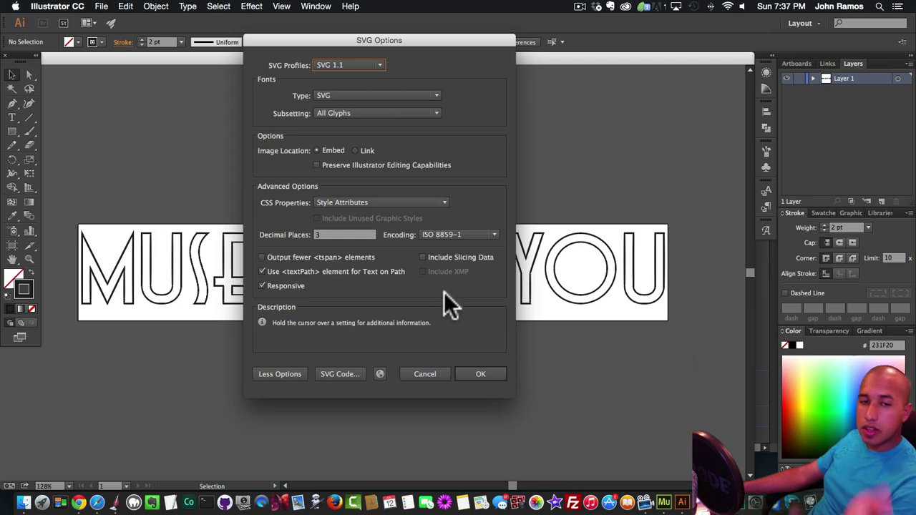
{"action": "left_click", "coordinate": [473, 372]}
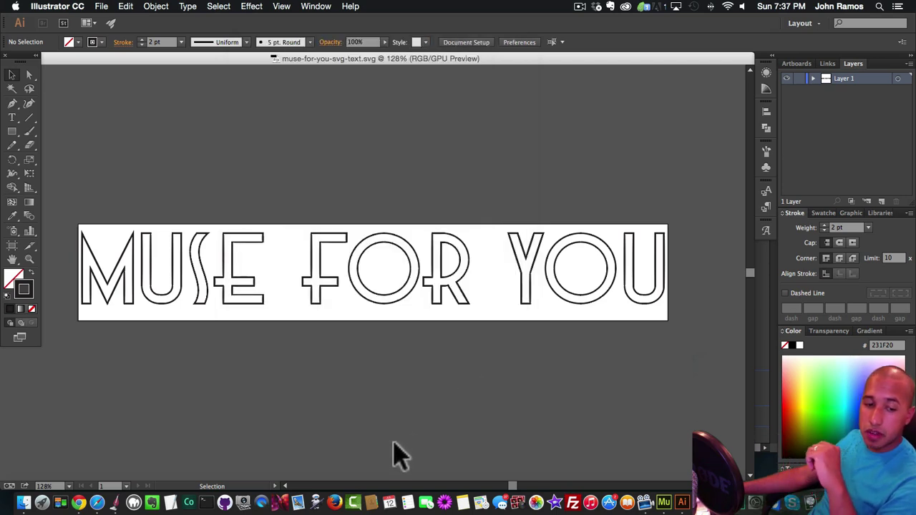
Switch to Adobe Muse, load muse-for-you-svg-text.svg into the SVG Draw widget, and close its options.
{"action": "left_click", "coordinate": [665, 494]}
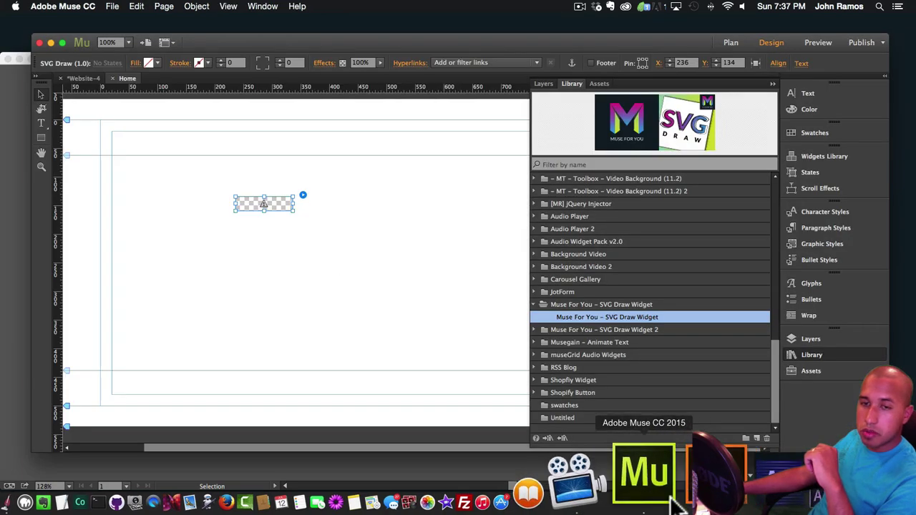
{"action": "left_click", "coordinate": [303, 196]}
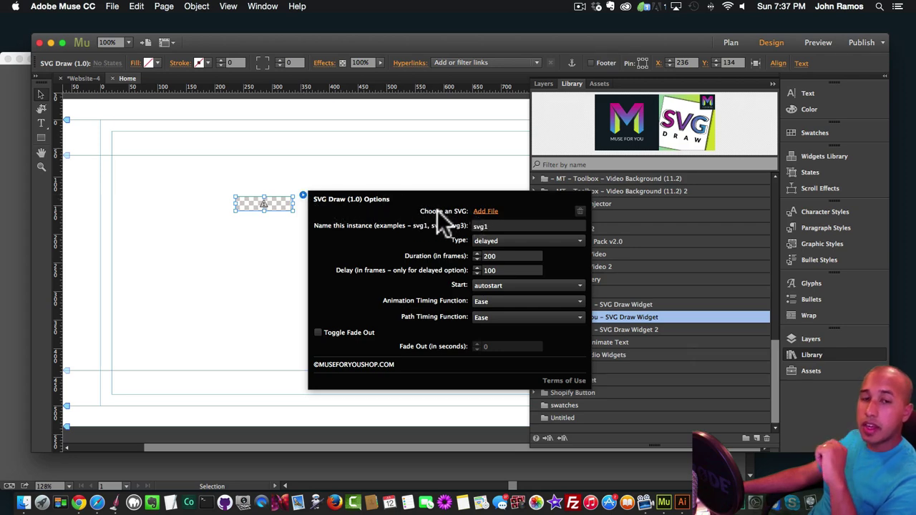
{"action": "left_click", "coordinate": [481, 212]}
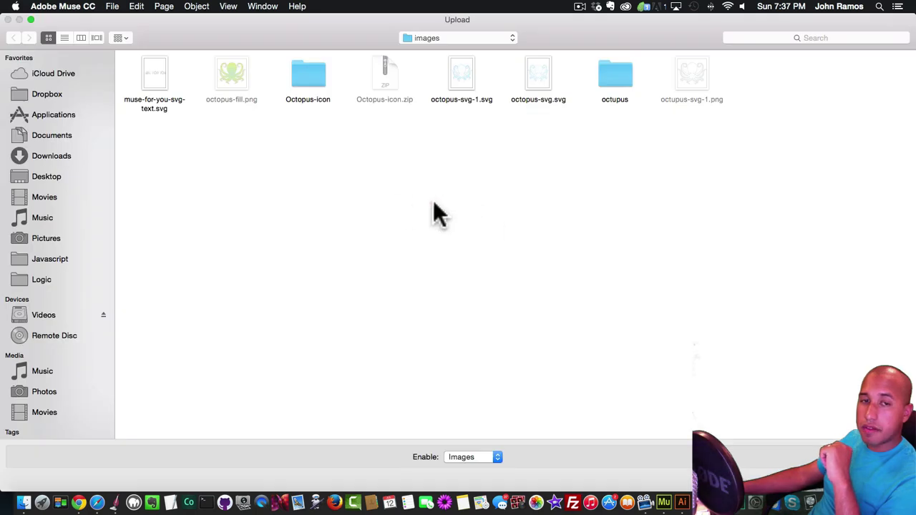
{"action": "double_click", "coordinate": [153, 69]}
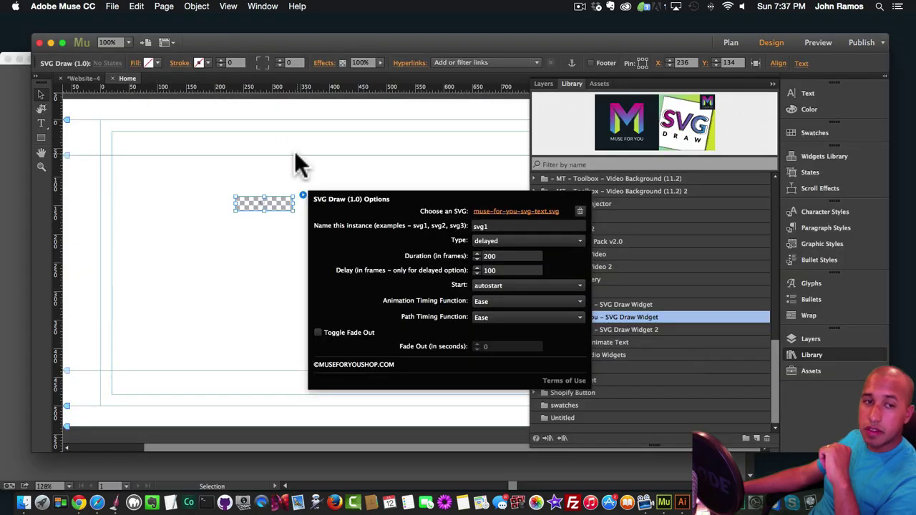
{"action": "left_click", "coordinate": [272, 203]}
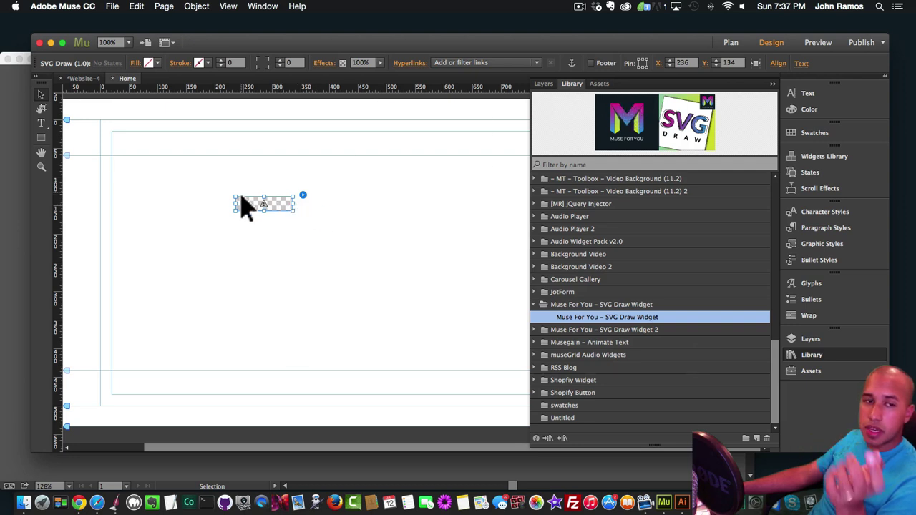
Show and hide the Library panel, leaving it hidden so the full page width is free.
{"action": "left_click", "coordinate": [826, 354]}
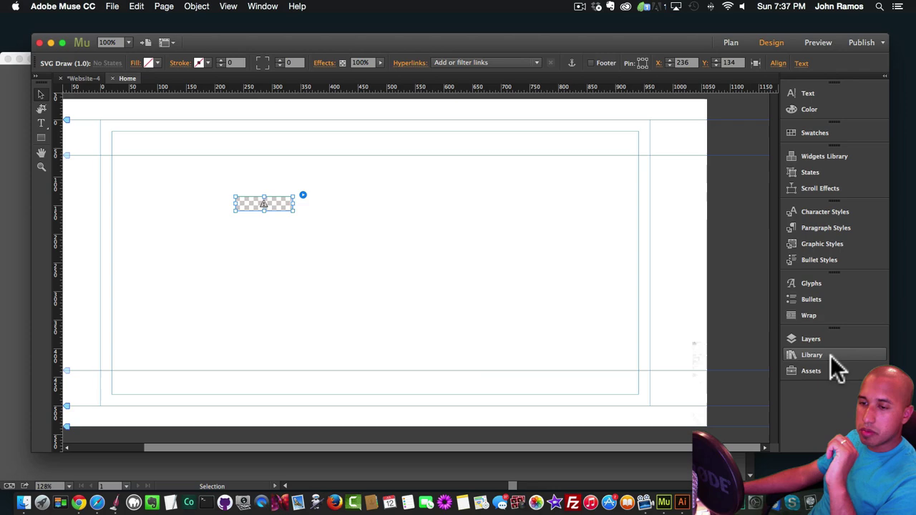
{"action": "left_click", "coordinate": [830, 355]}
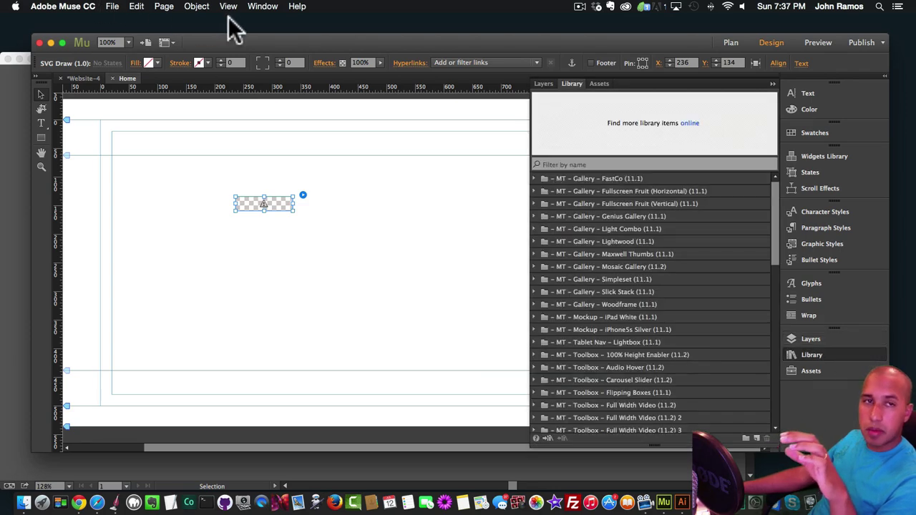
{"action": "left_click", "coordinate": [261, 7]}
{"action": "left_click", "coordinate": [271, 208]}
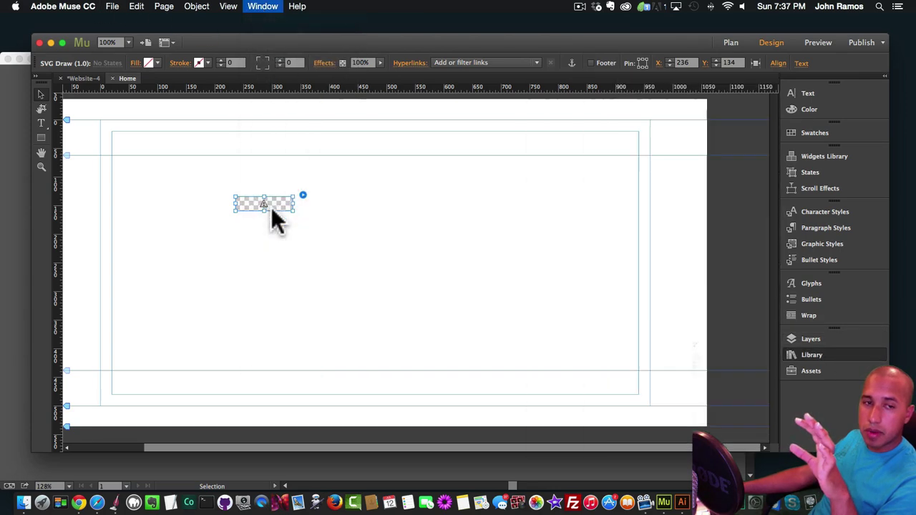
{"action": "left_click", "coordinate": [272, 7]}
{"action": "left_click", "coordinate": [272, 208]}
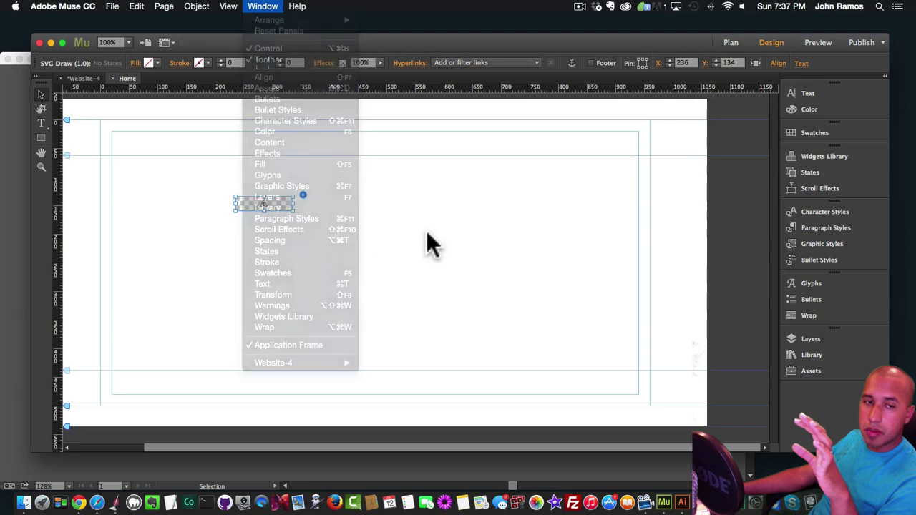
{"action": "left_click", "coordinate": [814, 354]}
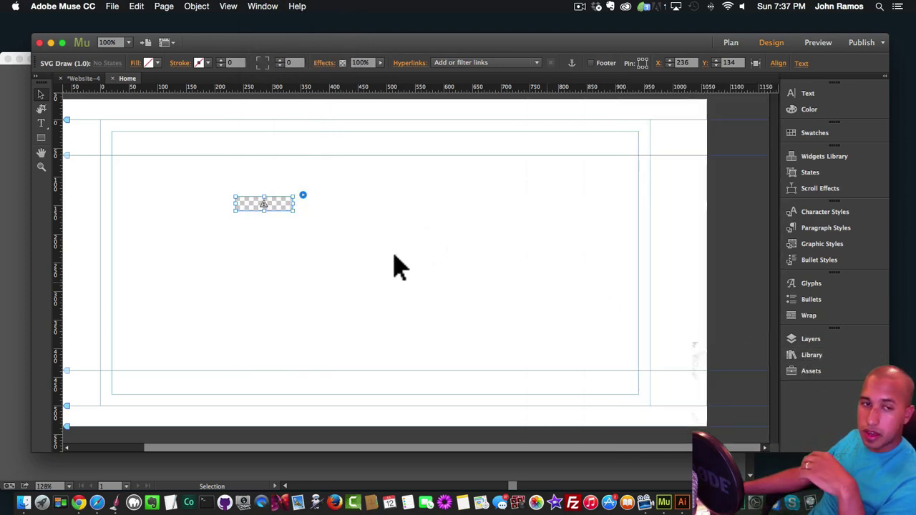
Enlarge the SVG Draw widget to 920 px wide between the page margins and place it at X 20, Y 62.
{"action": "left_click_drag", "start_coordinate": [293, 204], "coordinate": [639, 205]}
{"action": "left_click_drag", "start_coordinate": [236, 215], "coordinate": [112, 200]}
{"action": "left_click_drag", "start_coordinate": [515, 224], "coordinate": [637, 225]}
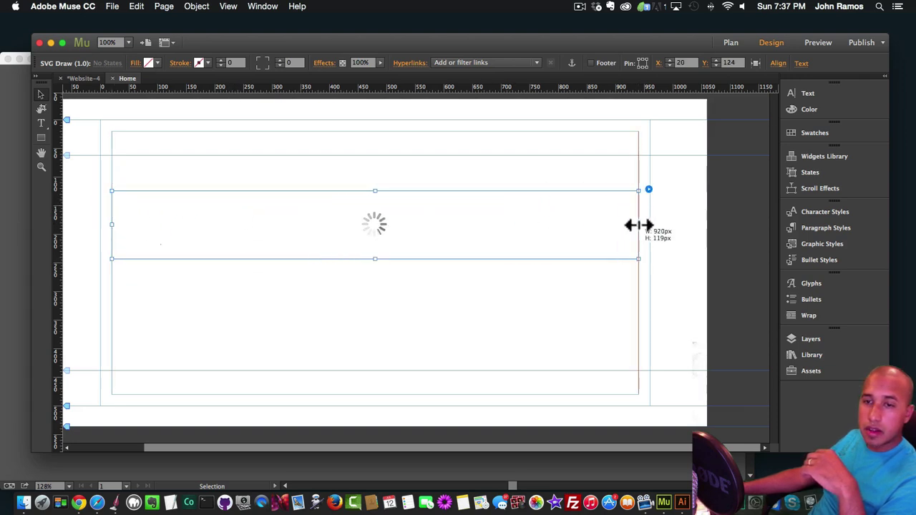
{"action": "left_click_drag", "start_coordinate": [397, 239], "coordinate": [398, 205]}
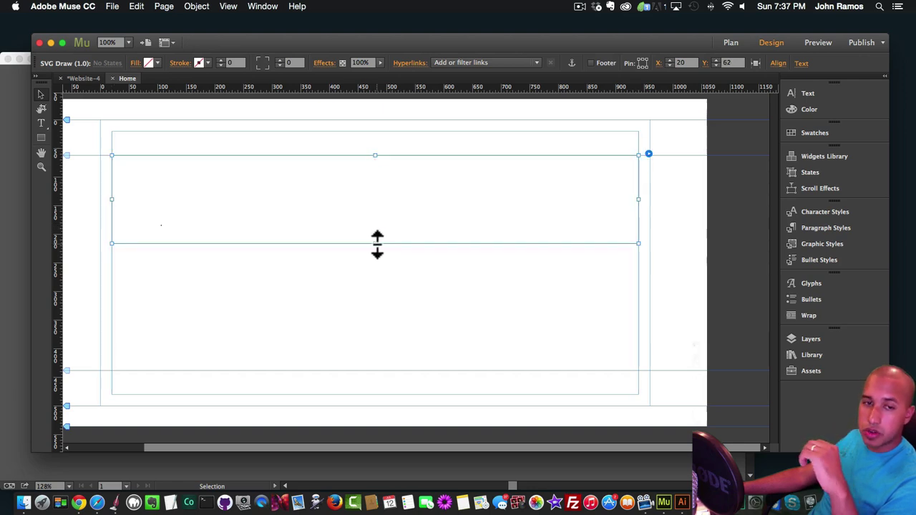
{"action": "left_click_drag", "start_coordinate": [376, 244], "coordinate": [377, 255]}
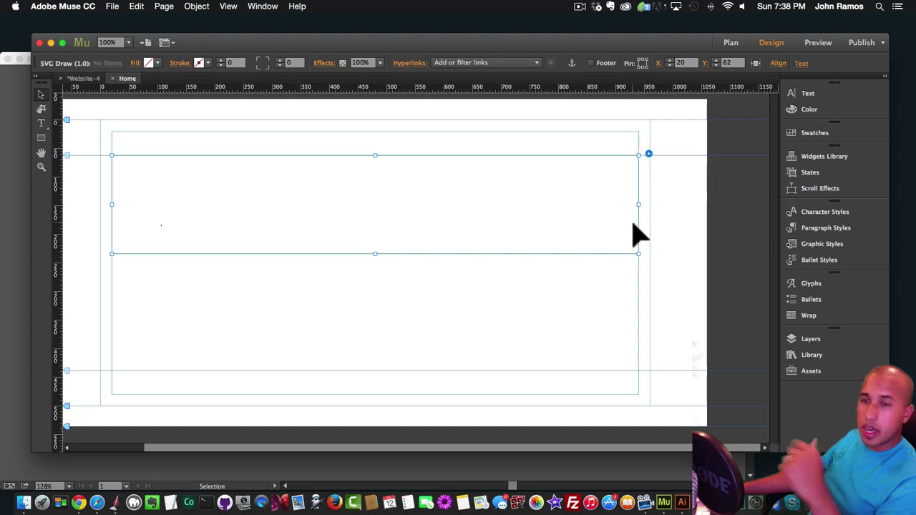
Preview the page in Chrome to check the lettering's draw animation, and return to Adobe Muse.
{"action": "key", "text": "shift+super+e"}
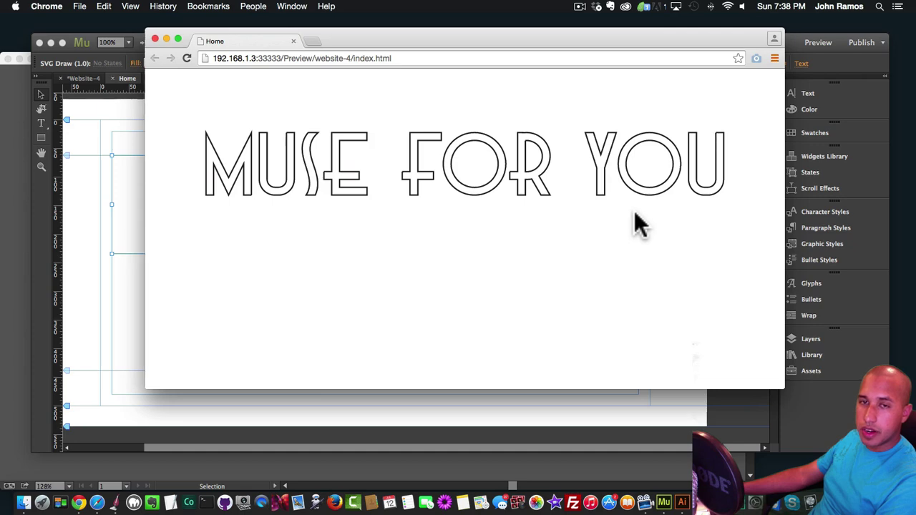
{"action": "left_click", "coordinate": [126, 198]}
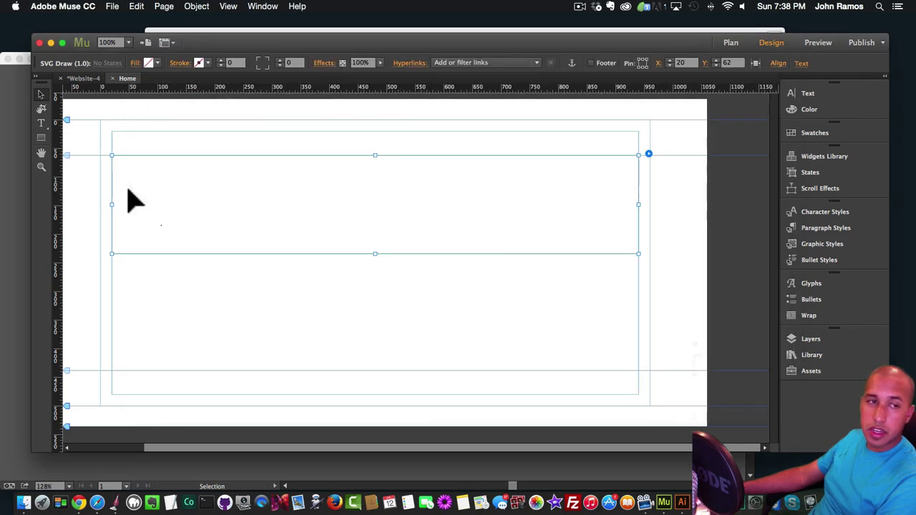
Set the SVG Draw widget's animation type to async and close its options.
{"action": "left_click", "coordinate": [648, 152]}
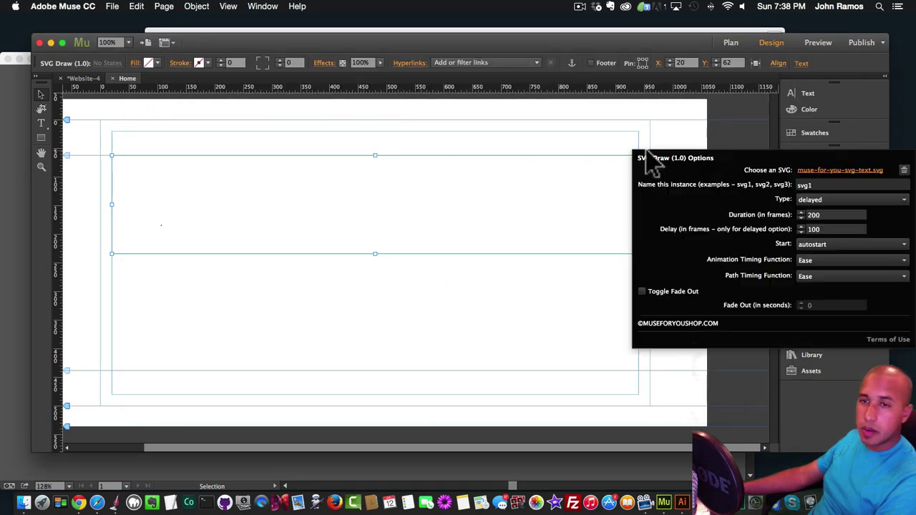
{"action": "left_click", "coordinate": [814, 202]}
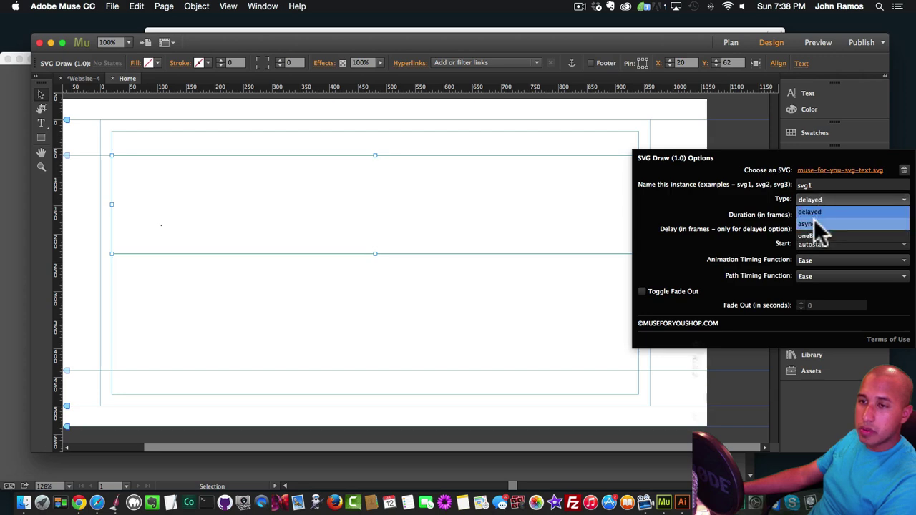
{"action": "left_click", "coordinate": [820, 224]}
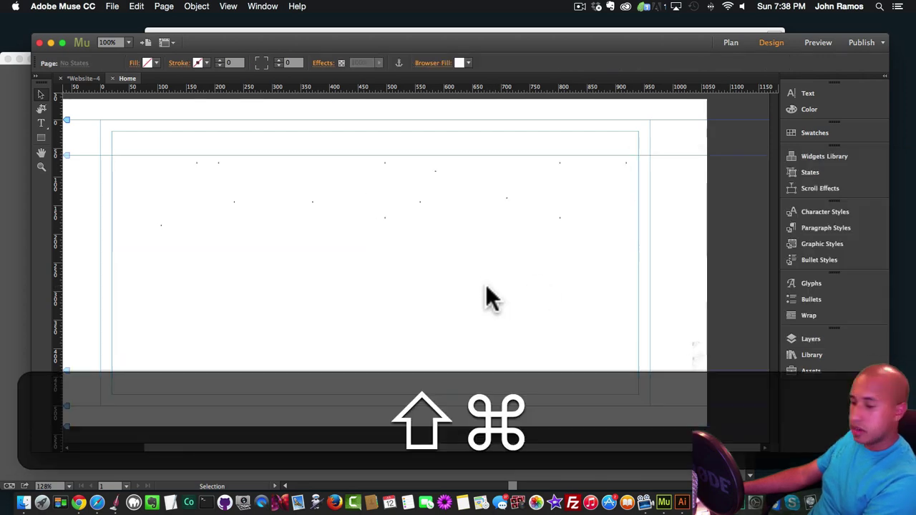
Preview the page in Chrome to check the async draw animation, and return to Adobe Muse.
{"action": "key", "text": "shift+super+e"}
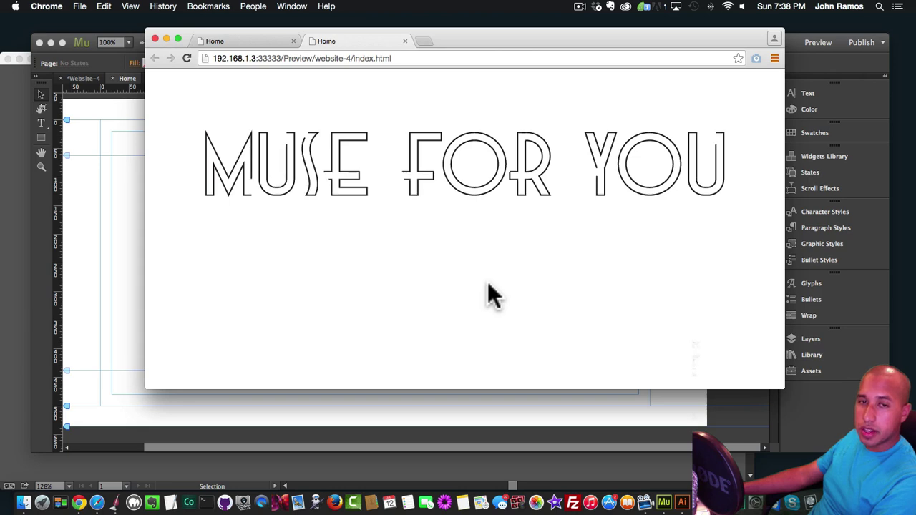
{"action": "left_click", "coordinate": [121, 193]}
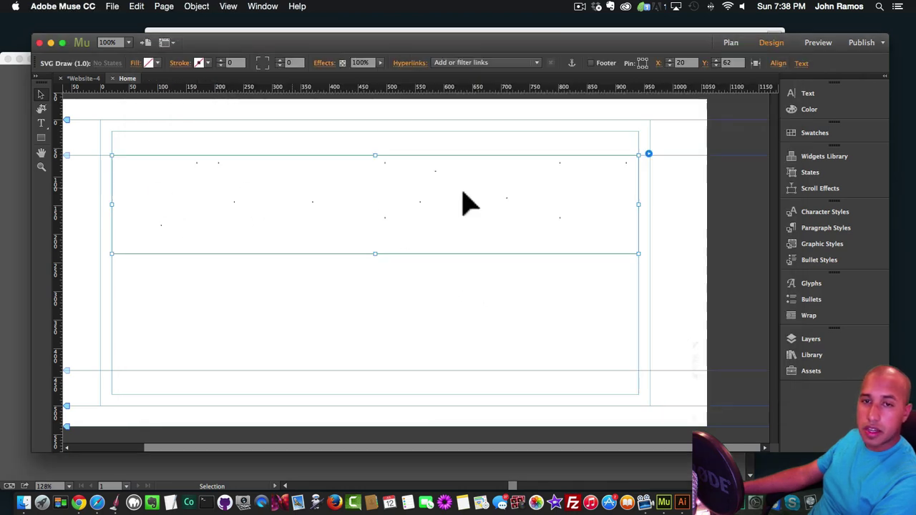
Set the SVG Draw widget's animation type to oneByOne, preview the page in Chrome, and return to Adobe Muse.
{"action": "left_click", "coordinate": [642, 152]}
{"action": "left_click", "coordinate": [830, 200]}
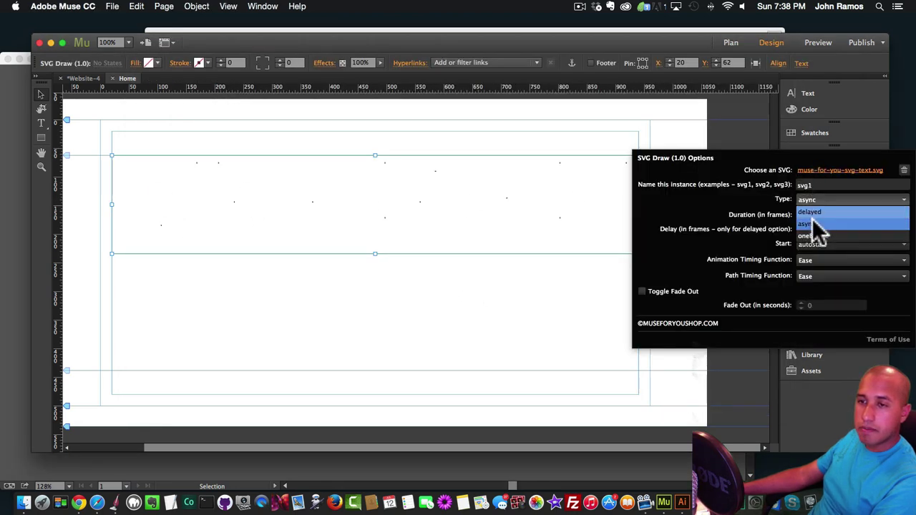
{"action": "left_click", "coordinate": [812, 240]}
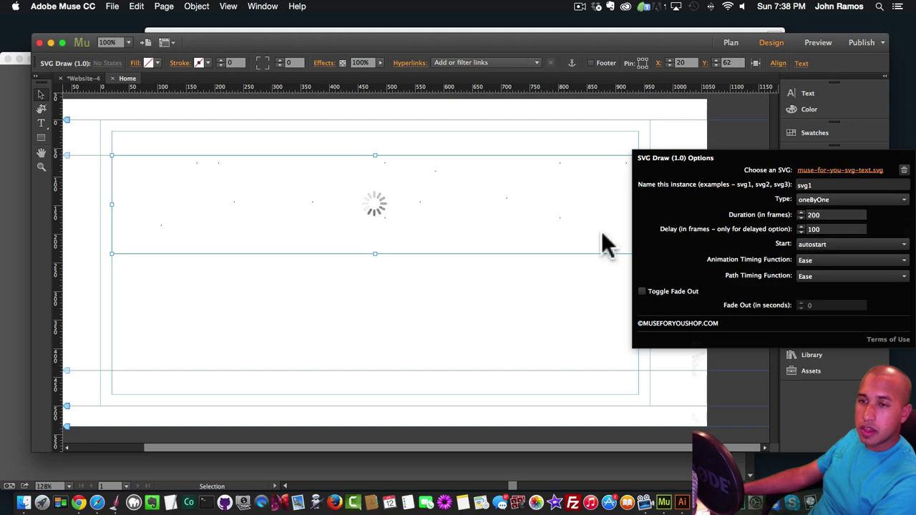
{"action": "left_click", "coordinate": [361, 294]}
{"action": "key", "text": "shift+super+e"}
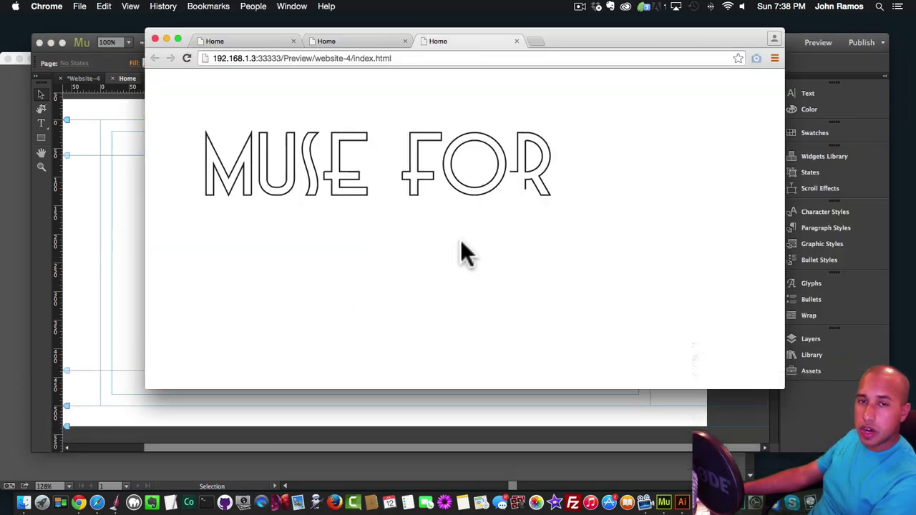
{"action": "left_click", "coordinate": [129, 194]}
Set the SVG Draw widget's animation timing function to Ease In and its path timing function to Ease Out Bounce.
{"action": "left_click", "coordinate": [648, 154]}
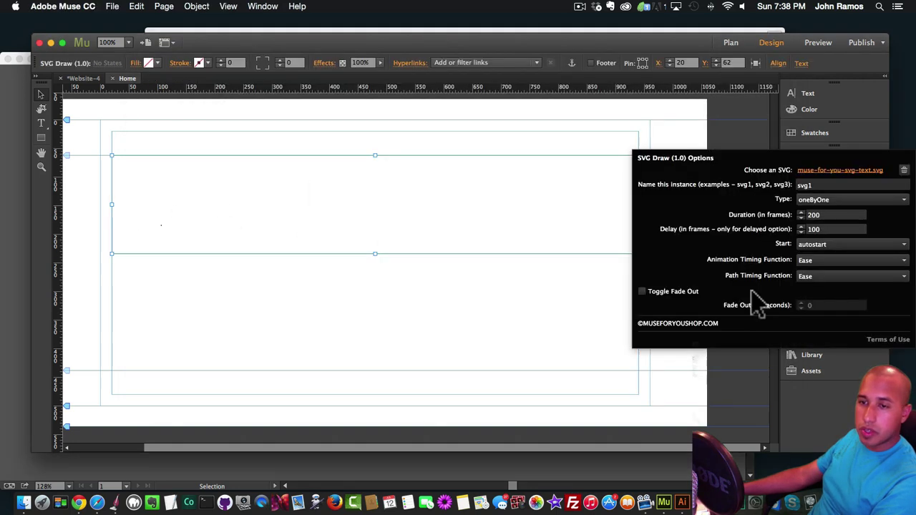
{"action": "left_click", "coordinate": [810, 257]}
{"action": "left_click", "coordinate": [812, 296]}
{"action": "left_click", "coordinate": [815, 277]}
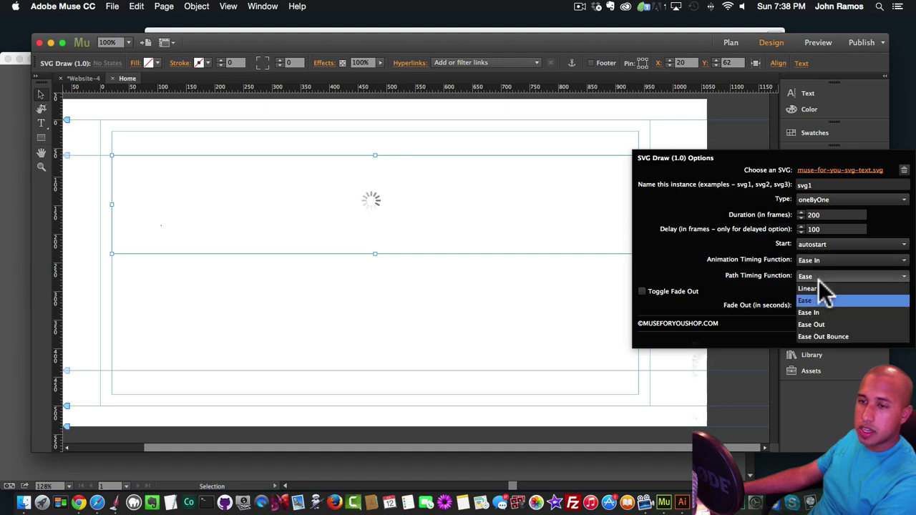
{"action": "left_click", "coordinate": [821, 337]}
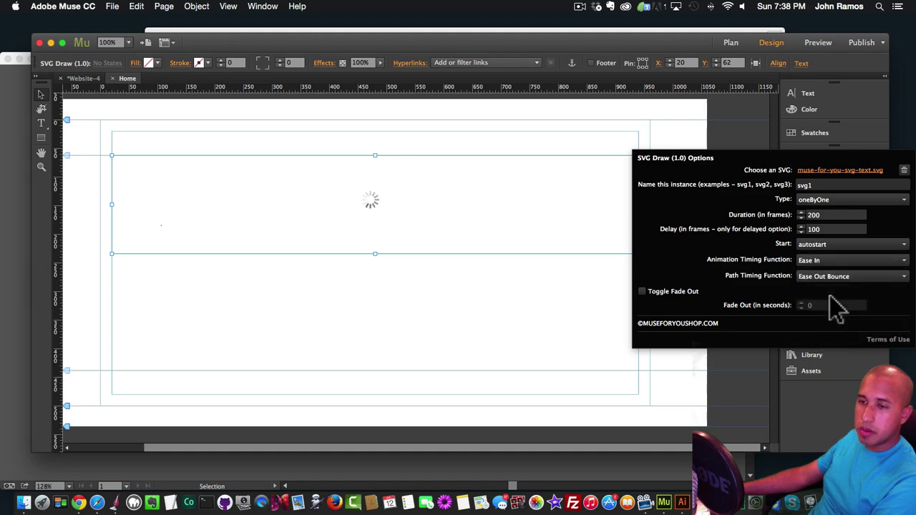
Set the animation duration to 500 frames, preview the page in Chrome, and return to Adobe Muse.
{"action": "double_click", "coordinate": [823, 214]}
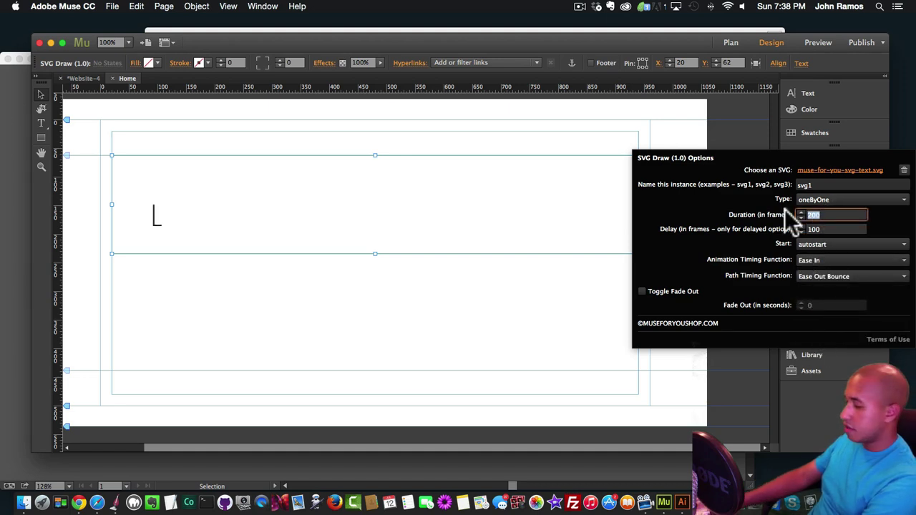
{"action": "type", "text": "500"}
{"action": "key", "text": "Return"}
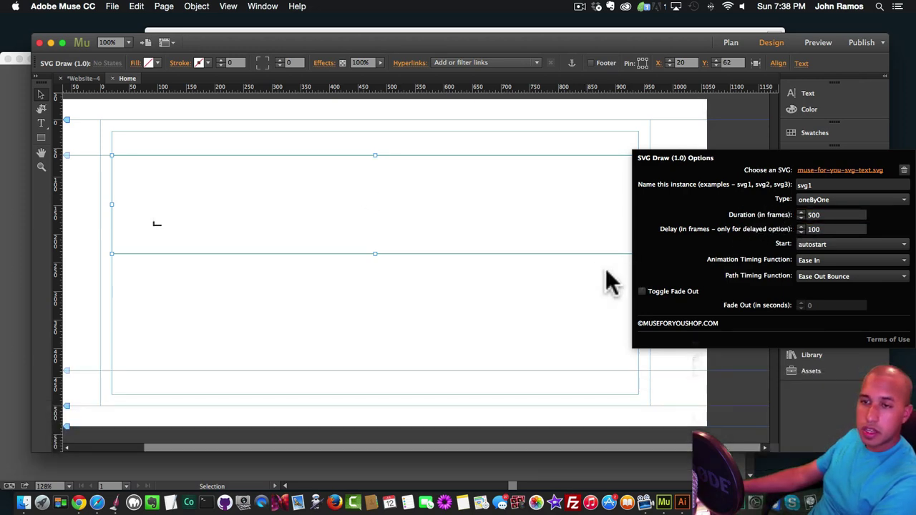
{"action": "left_click", "coordinate": [528, 287]}
{"action": "key", "text": "shift+super+e"}
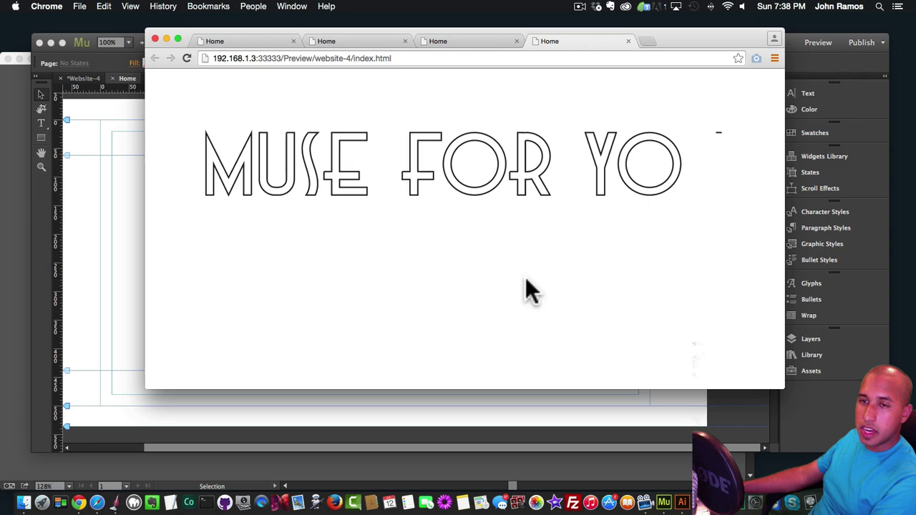
{"action": "left_click", "coordinate": [127, 205]}
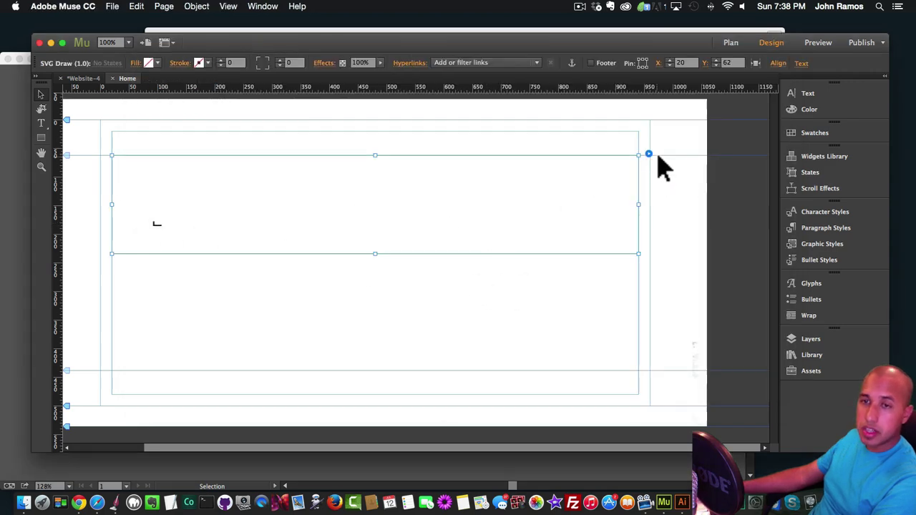
Set the SVG Draw widget's delay to 250 frames and its animation type to delayed.
{"action": "left_click", "coordinate": [649, 154]}
{"action": "left_click", "coordinate": [827, 229]}
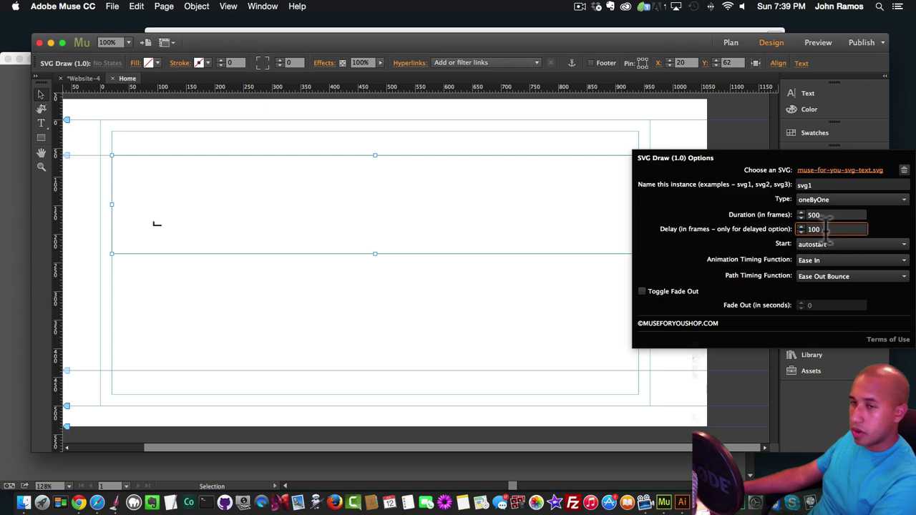
{"action": "double_click", "coordinate": [827, 229]}
{"action": "type", "text": "250"}
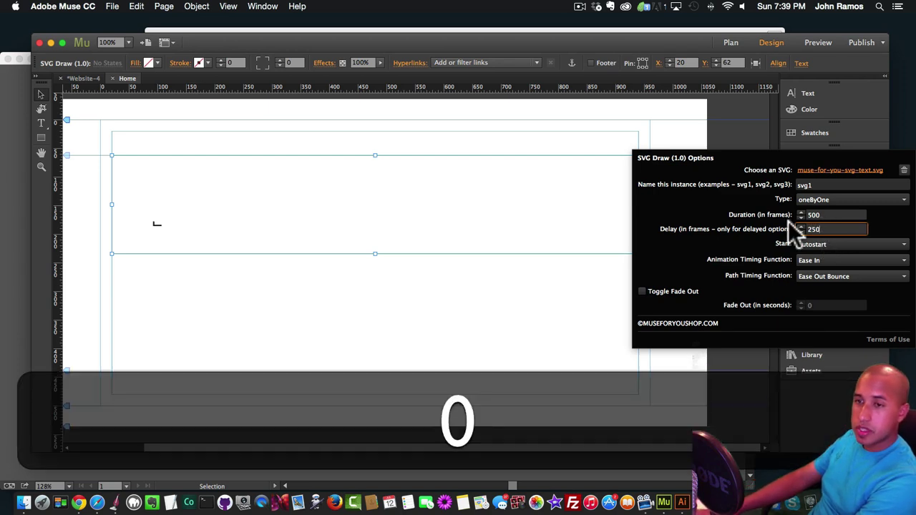
{"action": "left_click", "coordinate": [848, 200]}
{"action": "left_click", "coordinate": [823, 229]}
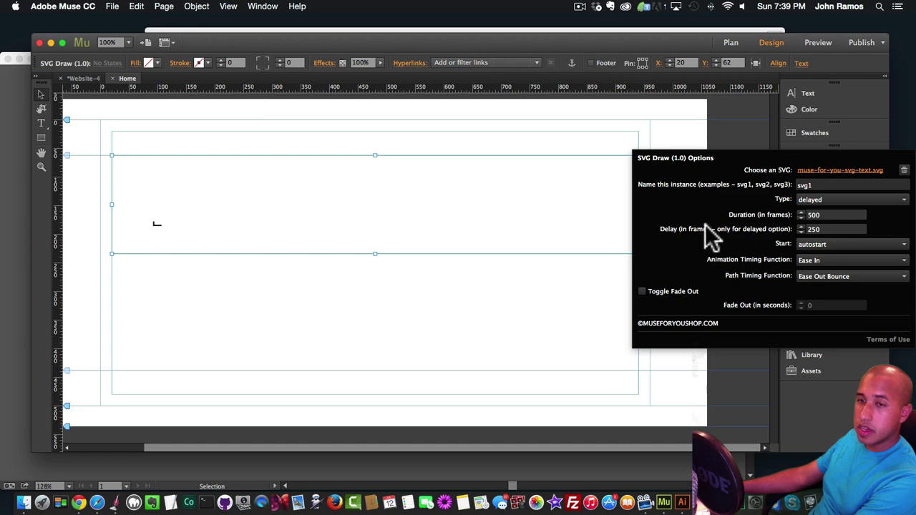
Set the path timing function to Ease Out, preview the page in Chrome, and return to Adobe Muse.
{"action": "left_click", "coordinate": [823, 277]}
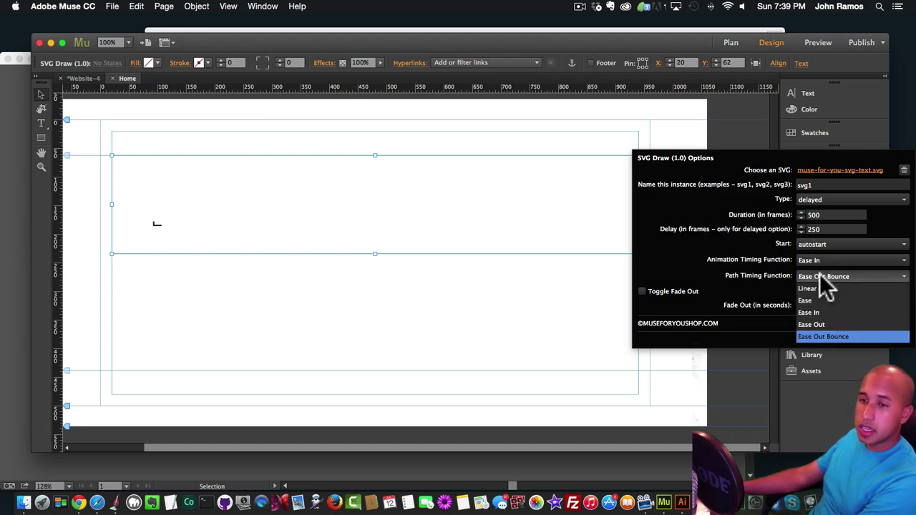
{"action": "left_click", "coordinate": [818, 324]}
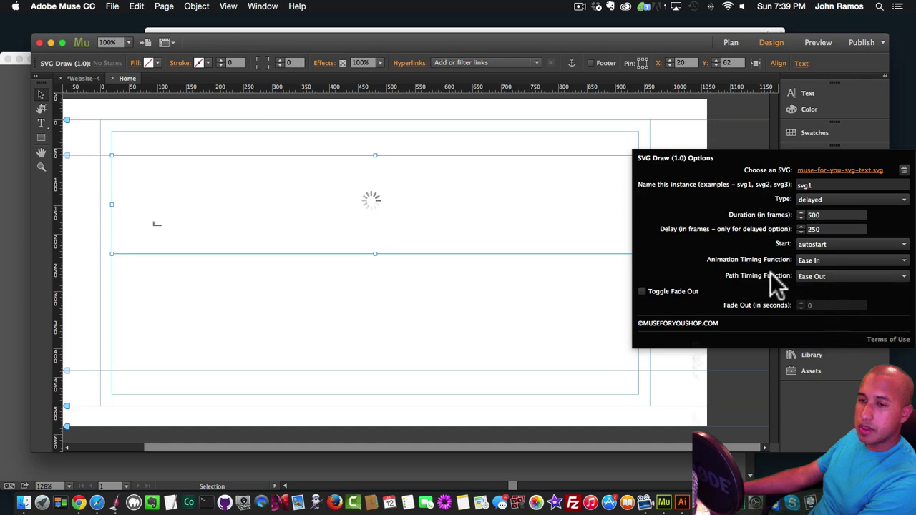
{"action": "left_click", "coordinate": [445, 290]}
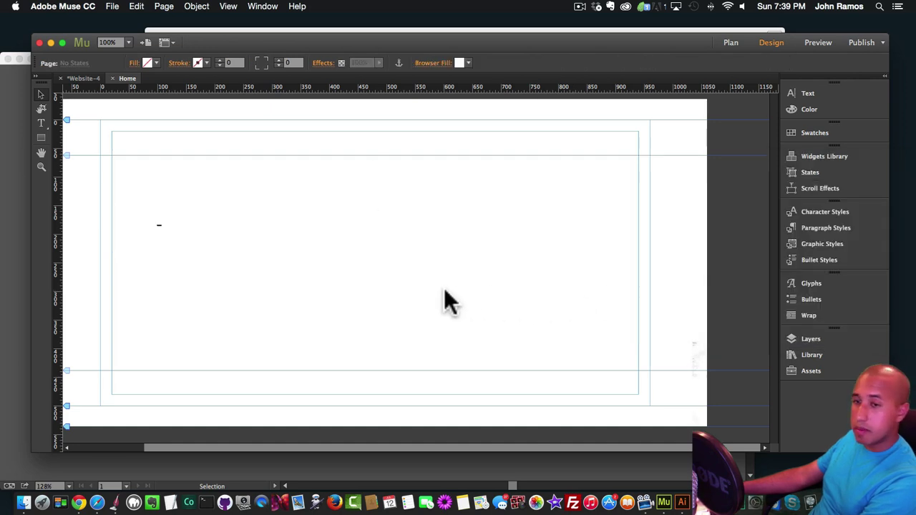
{"action": "key", "text": "shift+super+e"}
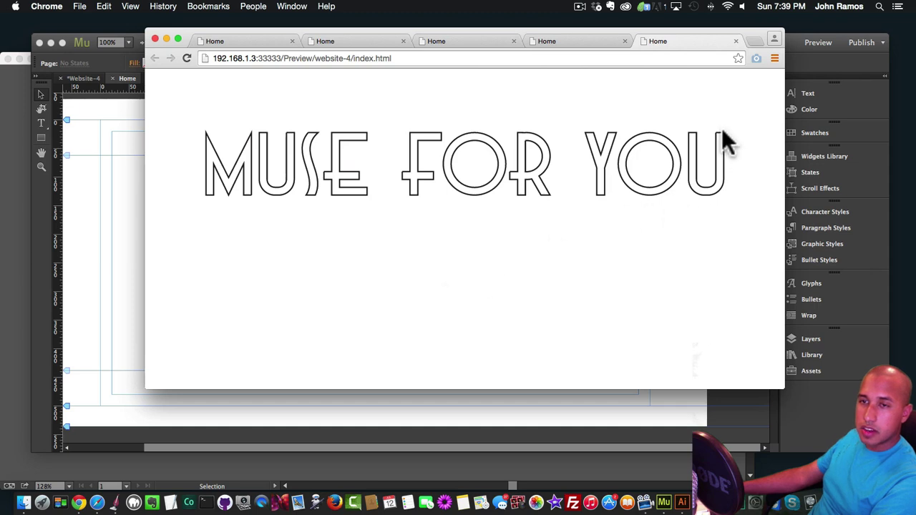
{"action": "left_click", "coordinate": [49, 185]}
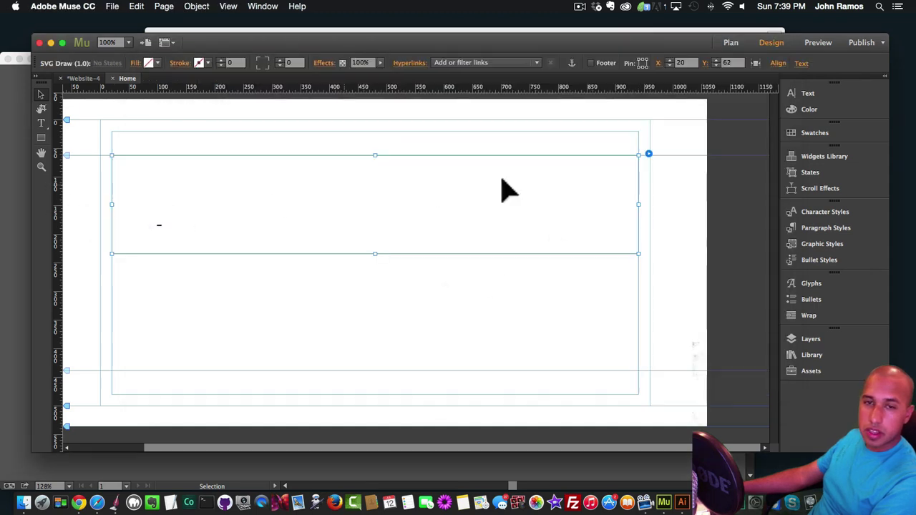
Set the widget's path timing function to Ease, preview the page in Chrome, and return to Adobe Muse.
{"action": "left_click", "coordinate": [648, 155]}
{"action": "left_click", "coordinate": [831, 277]}
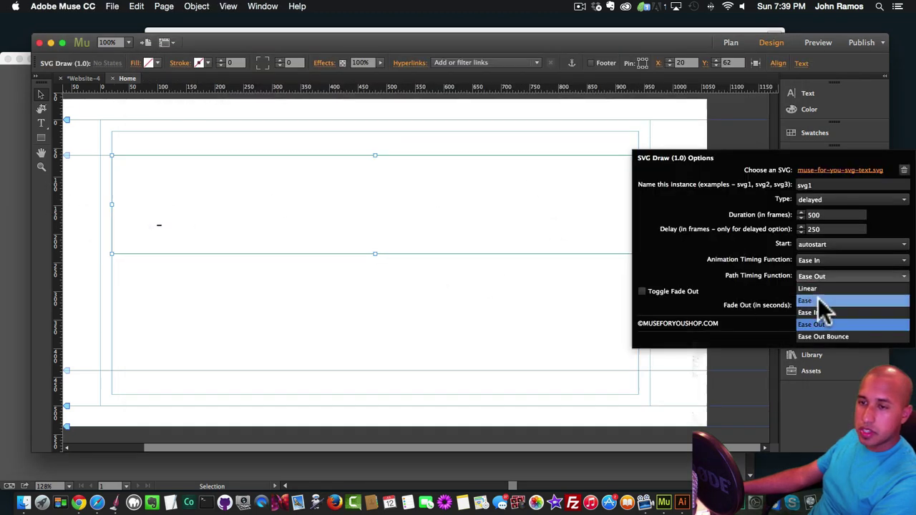
{"action": "left_click", "coordinate": [815, 300]}
{"action": "left_click", "coordinate": [419, 306]}
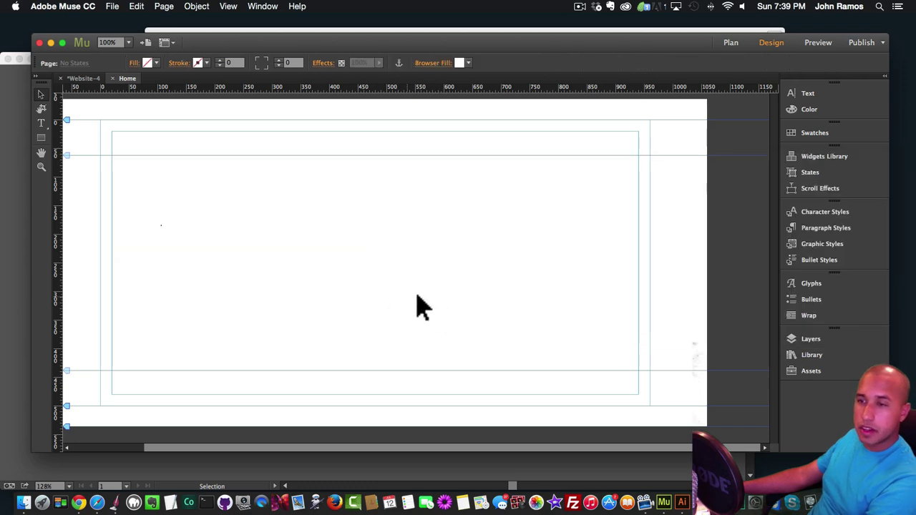
{"action": "key", "text": "shift+super+e"}
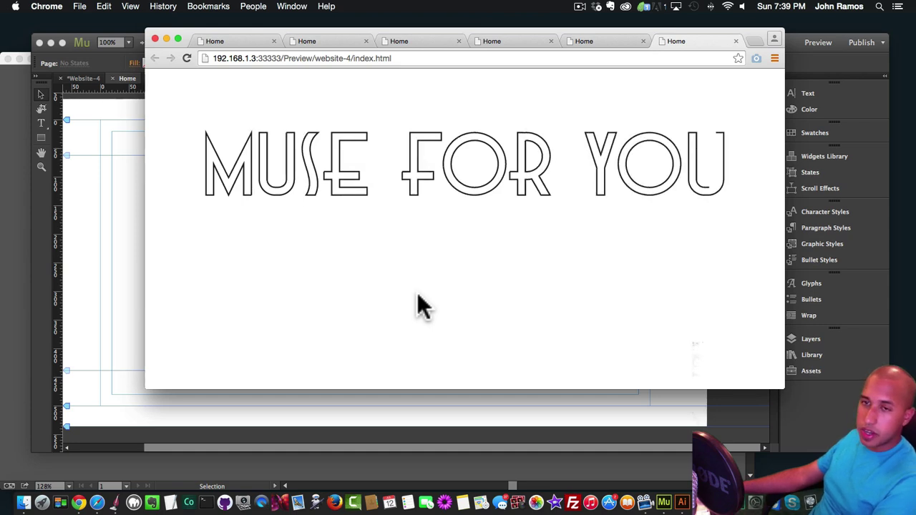
{"action": "left_click", "coordinate": [125, 223]}
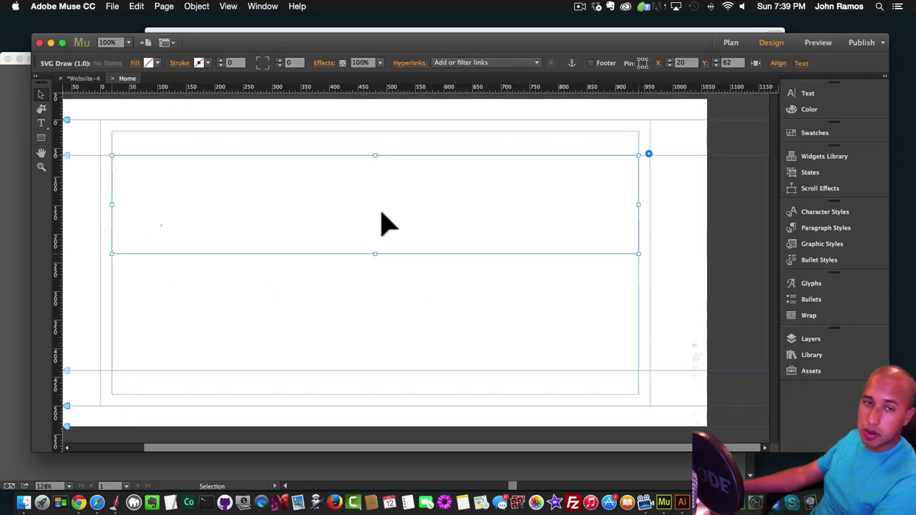
Look at the SVG Draw options, examine the outlined MUSE FOR YOU lettering in Illustrator, and return to Adobe Muse.
{"action": "left_click", "coordinate": [648, 154]}
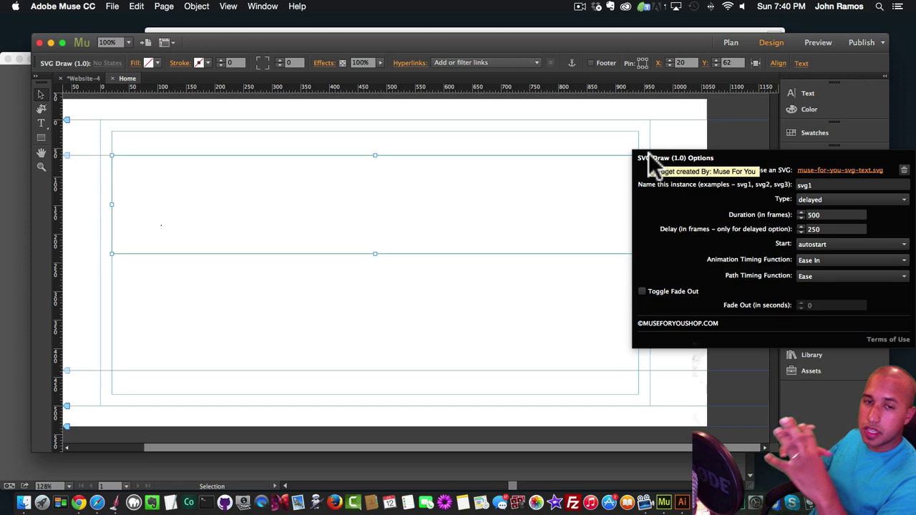
{"action": "left_click", "coordinate": [630, 423]}
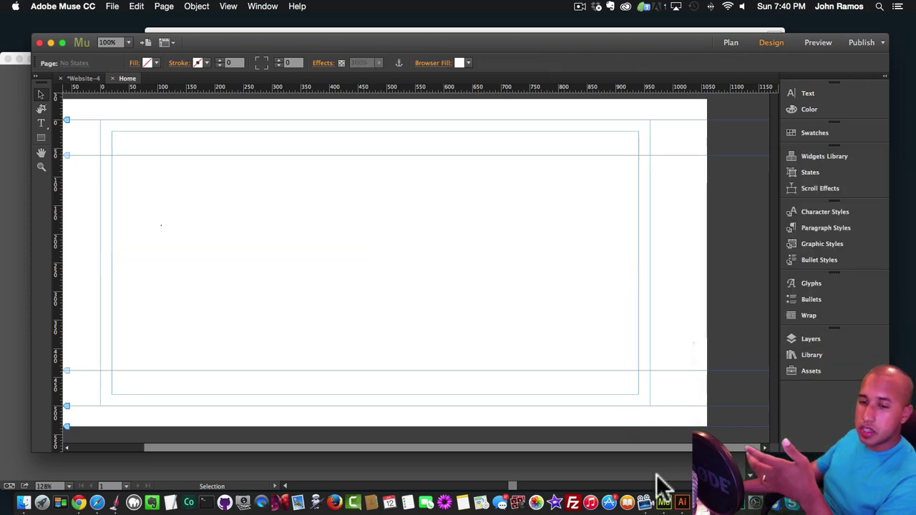
{"action": "left_click", "coordinate": [673, 490]}
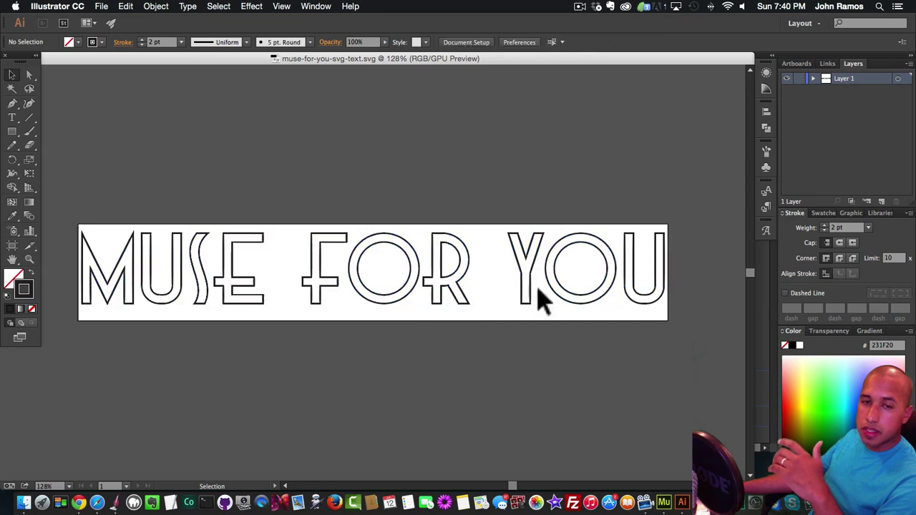
{"action": "left_click_drag", "start_coordinate": [700, 329], "coordinate": [241, 224]}
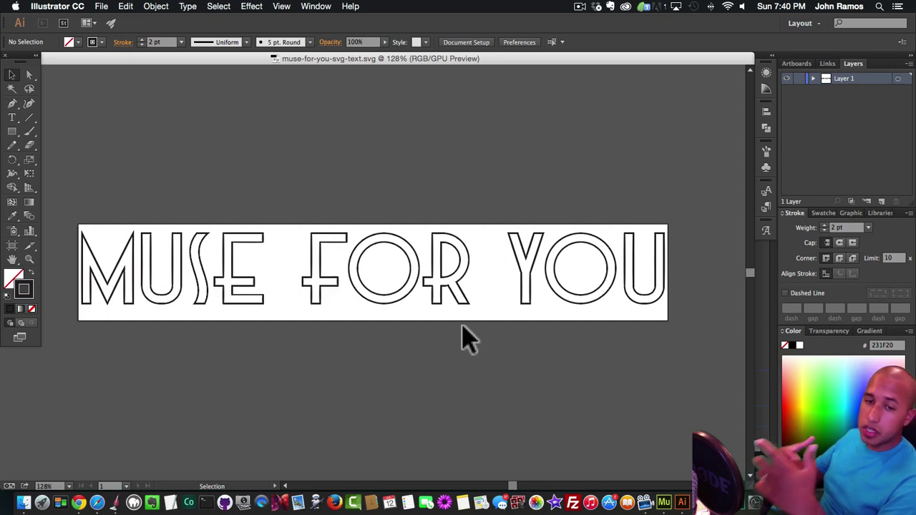
{"action": "left_click", "coordinate": [666, 498]}
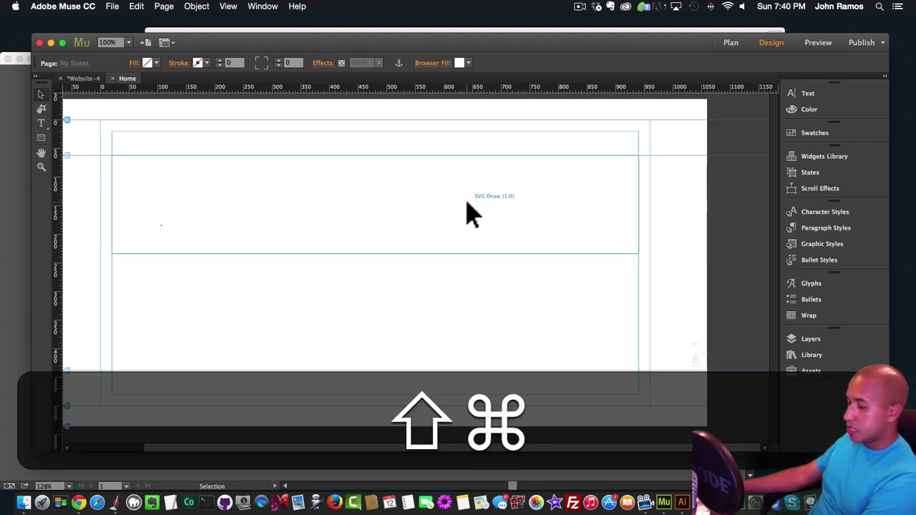
Set the SVG Draw widget's delay to 100 frames and preview the page in Chrome.
{"action": "key", "text": "shift+super+e"}
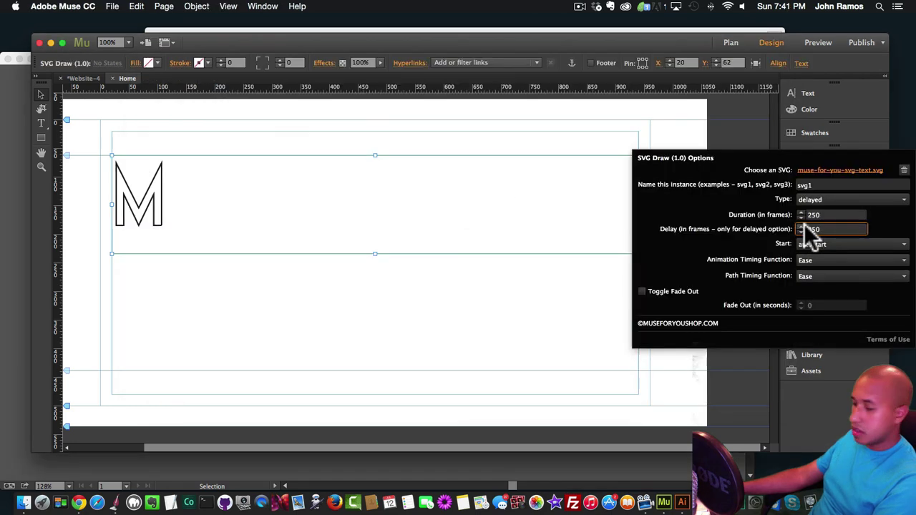
{"action": "key", "text": "super+a"}
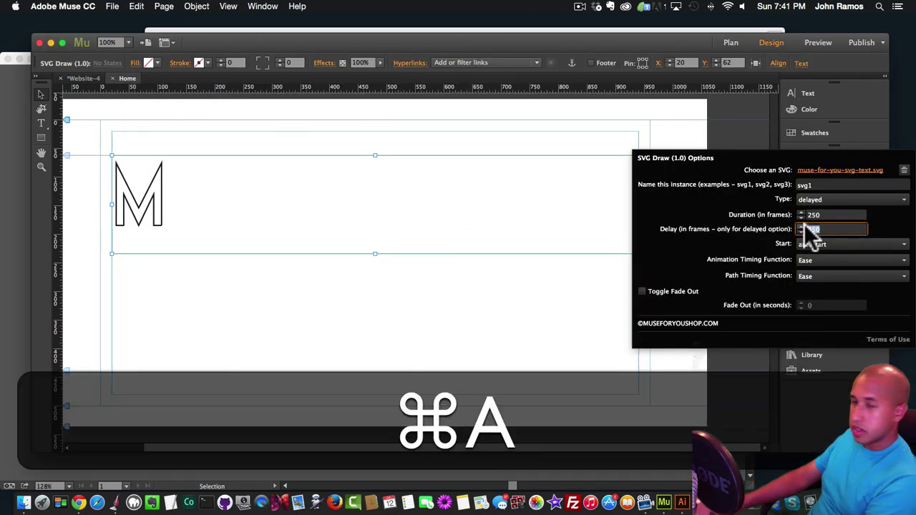
{"action": "type", "text": "100"}
{"action": "key", "text": "Return"}
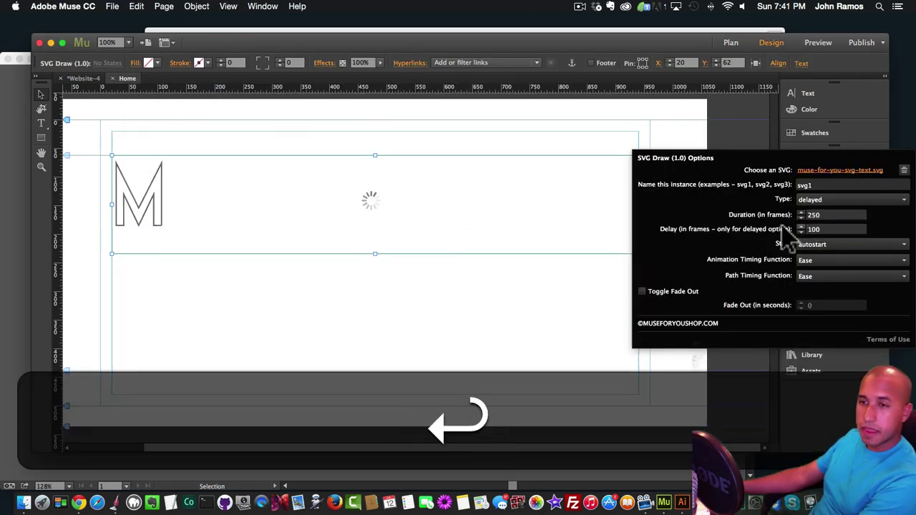
{"action": "key", "text": "shift+super+e"}
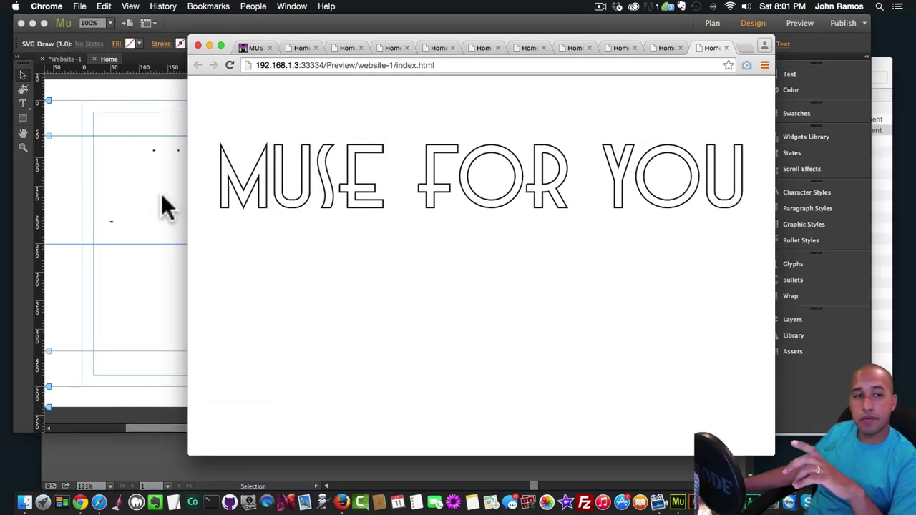
Switch to Adobe Muse to view the full-width SVG Draw widget, and return to the lettering preview in Chrome.
{"action": "left_click", "coordinate": [156, 209]}
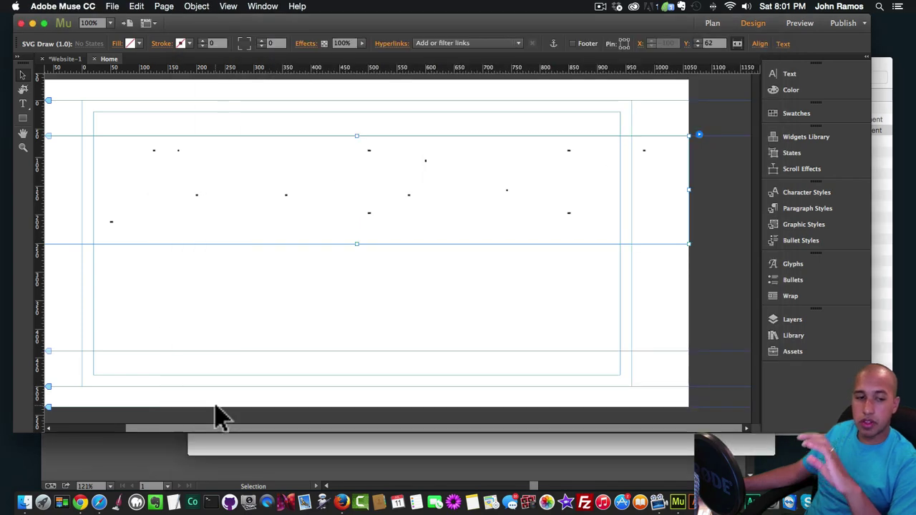
{"action": "left_click", "coordinate": [82, 501]}
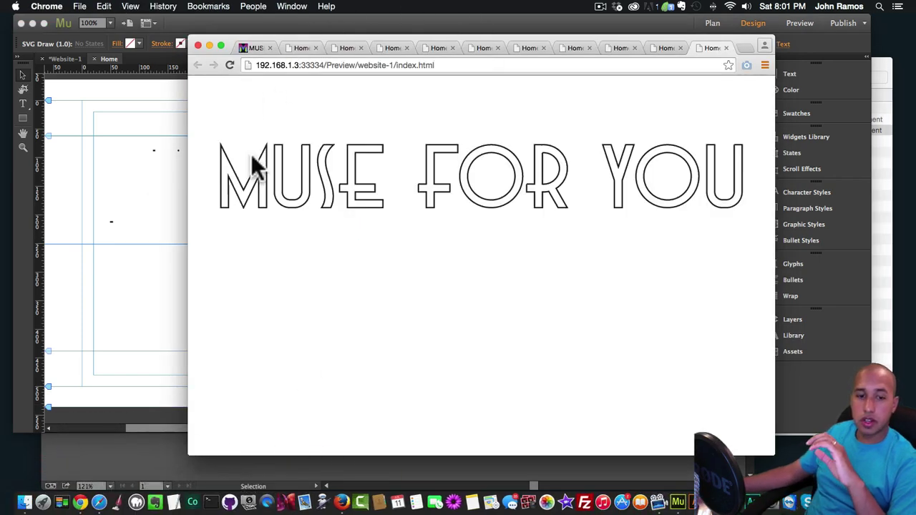
Switch to Finder, browse from the videos folder to the SVG Draw Widget project's Octopus-icon images folder, and open 006.ai in Illustrator.
{"action": "left_click", "coordinate": [23, 493]}
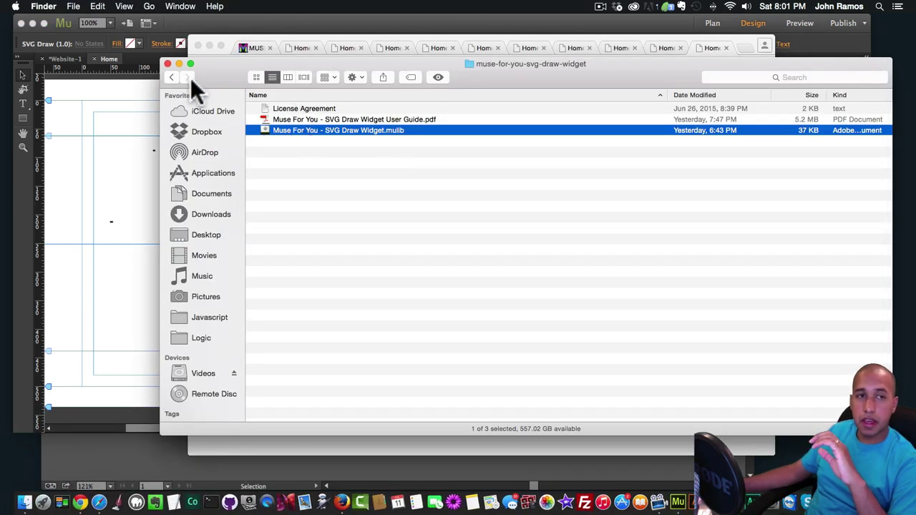
{"action": "left_click", "coordinate": [170, 76]}
{"action": "left_click", "coordinate": [171, 76]}
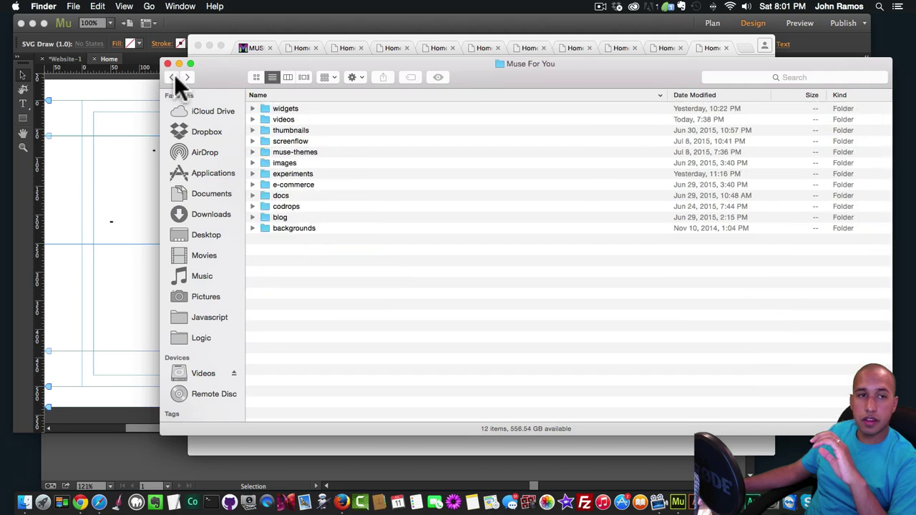
{"action": "double_click", "coordinate": [283, 119]}
{"action": "left_click", "coordinate": [320, 108]}
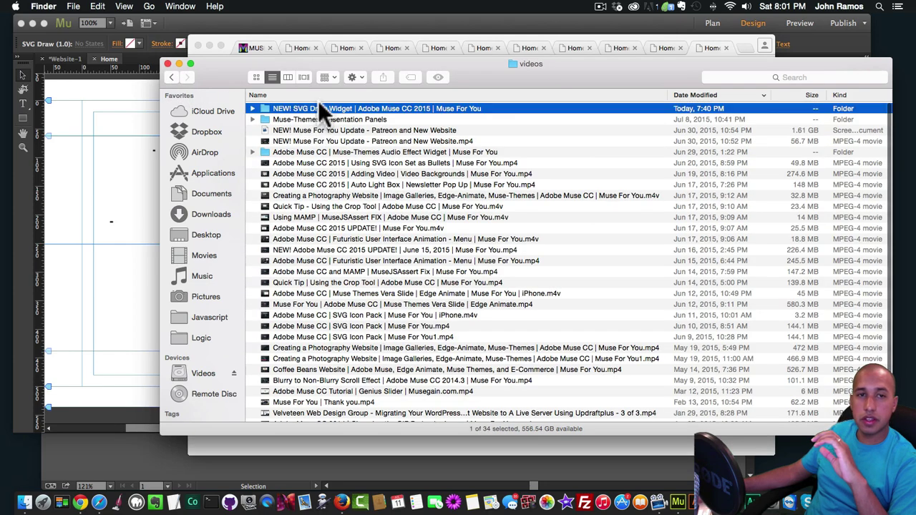
{"action": "double_click", "coordinate": [318, 108]}
{"action": "double_click", "coordinate": [278, 108]}
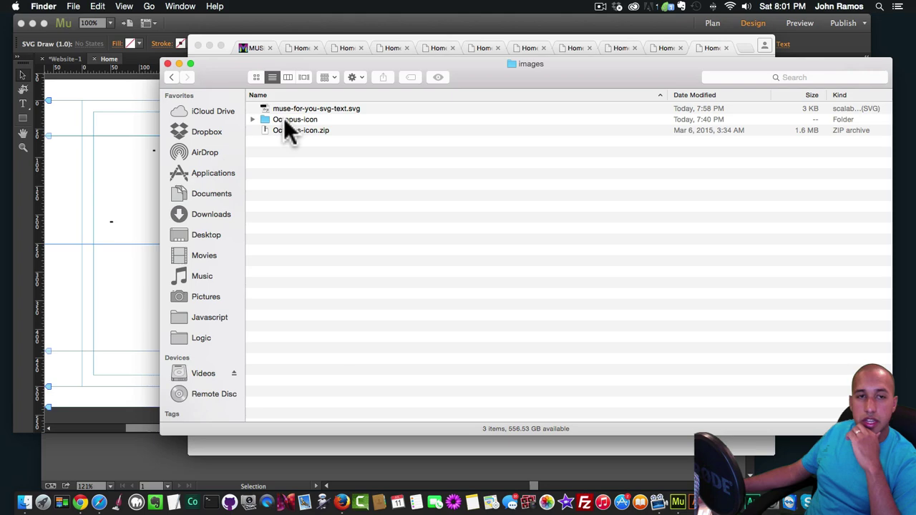
{"action": "double_click", "coordinate": [285, 120]}
{"action": "left_click", "coordinate": [288, 116]}
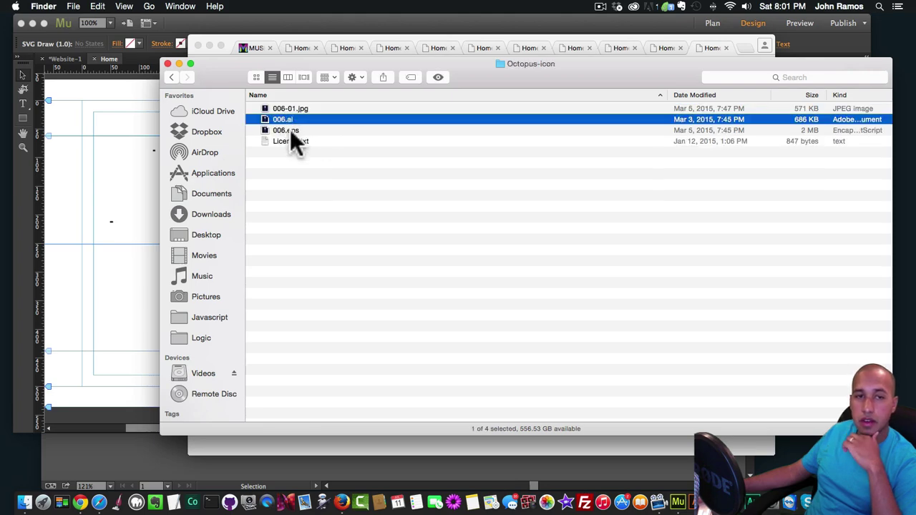
{"action": "double_click", "coordinate": [285, 117]}
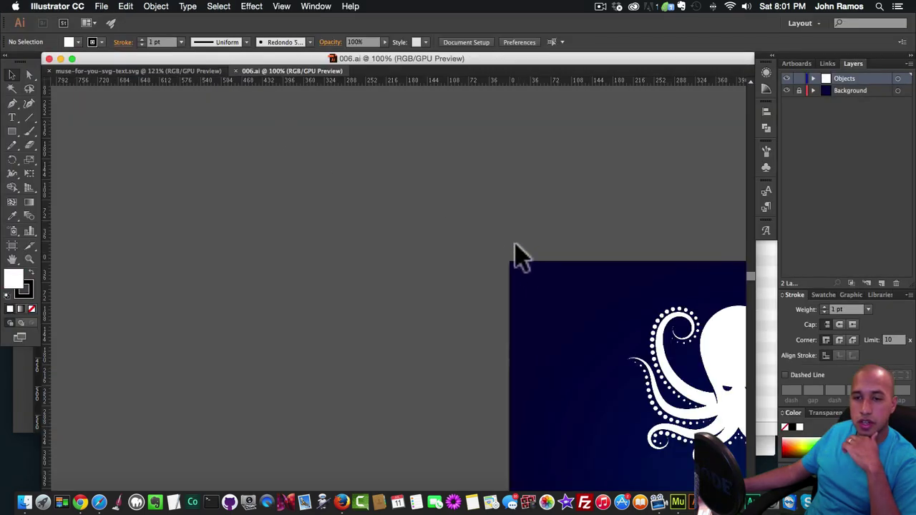
Copy the white octopus artwork group from 006.ai and paste it into a new document.
{"action": "scroll", "coordinate": [516, 256], "scroll_direction": "right", "scroll_amount": 10}
{"action": "scroll", "coordinate": [479, 247], "scroll_direction": "right", "scroll_amount": 10}
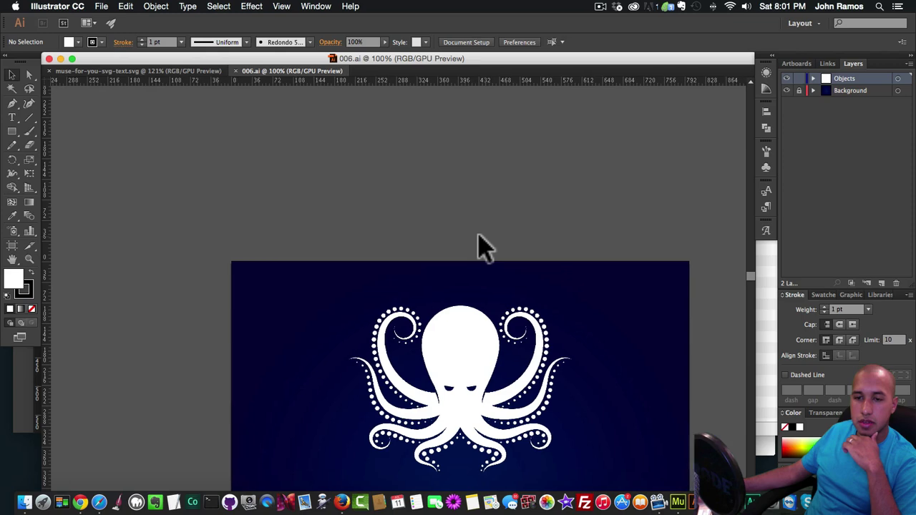
{"action": "scroll", "coordinate": [334, 241], "scroll_direction": "down", "scroll_amount": 8}
{"action": "scroll", "coordinate": [342, 246], "scroll_direction": "left", "scroll_amount": 2}
{"action": "scroll", "coordinate": [342, 247], "scroll_direction": "up", "scroll_amount": 3}
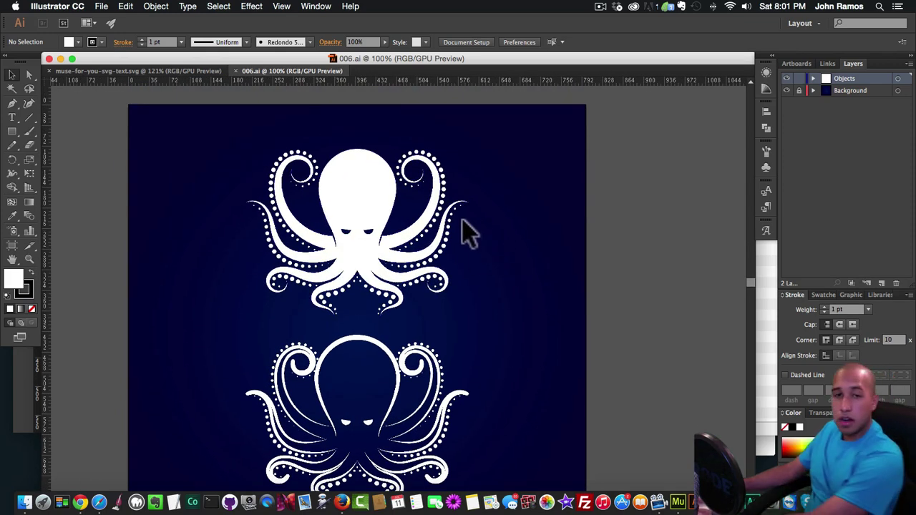
{"action": "left_click", "coordinate": [438, 179]}
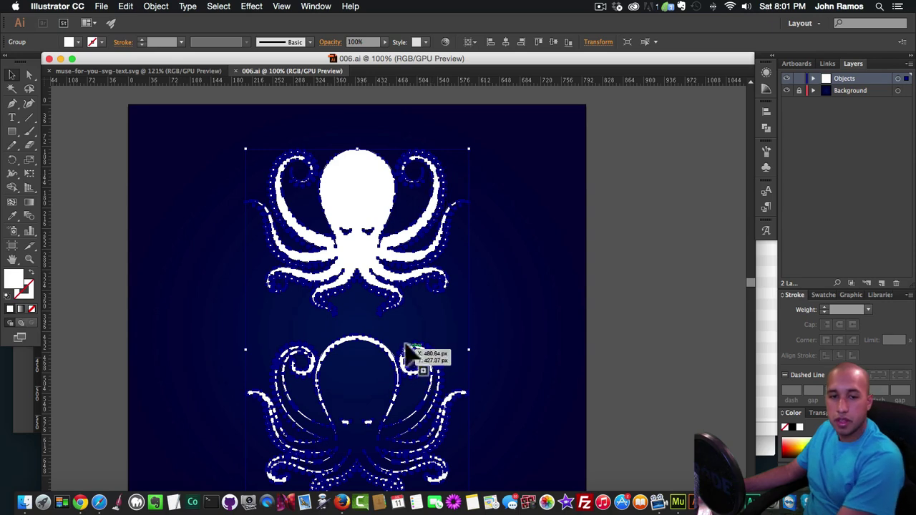
{"action": "key", "text": "super+c"}
{"action": "left_click", "coordinate": [102, 6]}
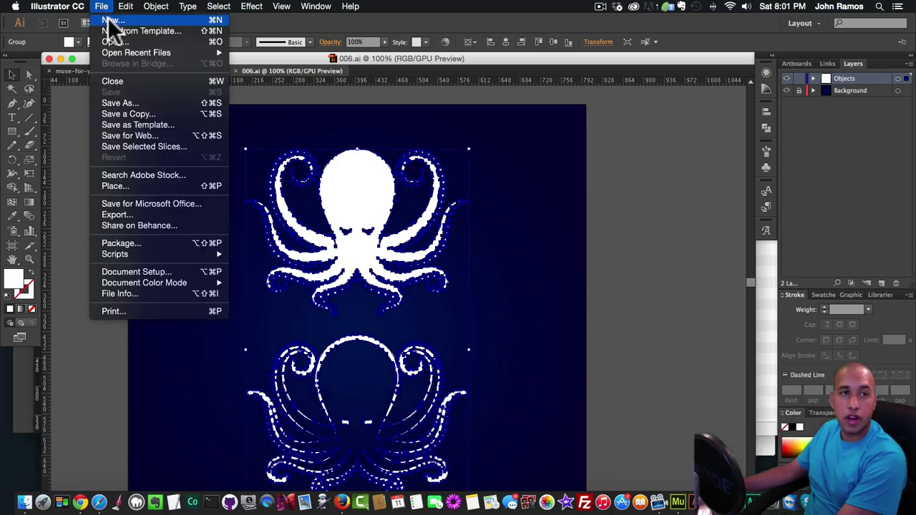
{"action": "left_click", "coordinate": [125, 19]}
{"action": "left_click", "coordinate": [619, 360]}
{"action": "key", "text": "super+v"}
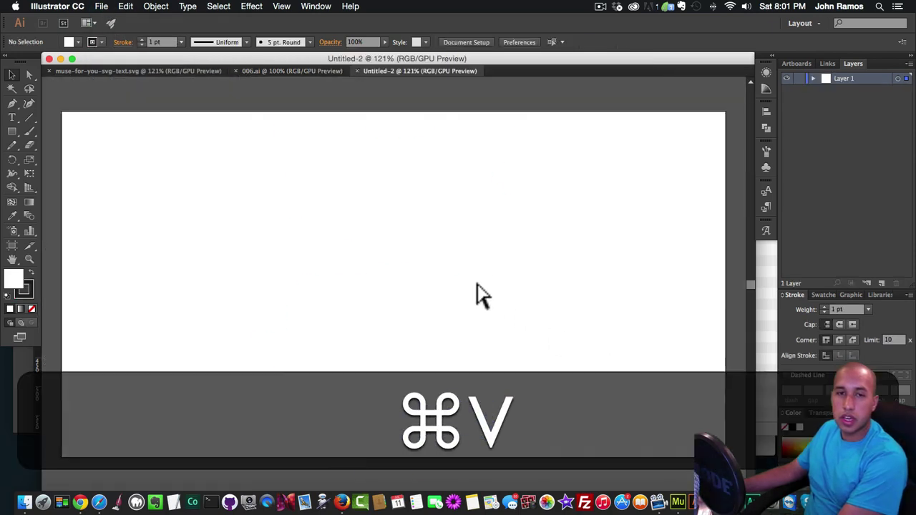
Move the pasted group so the upper octopus sits fully on the artboard, near its top edge.
{"action": "left_click", "coordinate": [566, 310]}
{"action": "scroll", "coordinate": [444, 188], "scroll_direction": "up", "scroll_amount": 3}
{"action": "left_click_drag", "start_coordinate": [419, 170], "coordinate": [438, 274]}
{"action": "scroll", "coordinate": [436, 273], "scroll_direction": "down", "scroll_amount": 5}
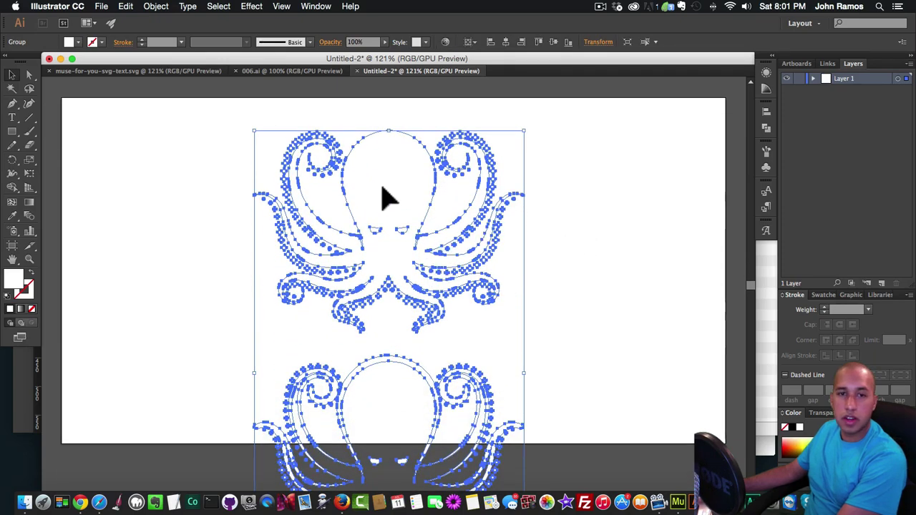
{"action": "mouse_move", "coordinate": [385, 197]}
{"action": "left_mouse_down"}
{"action": "mouse_move", "coordinate": [405, 197]}
{"action": "mouse_move", "coordinate": [395, 193]}
{"action": "left_mouse_up"}
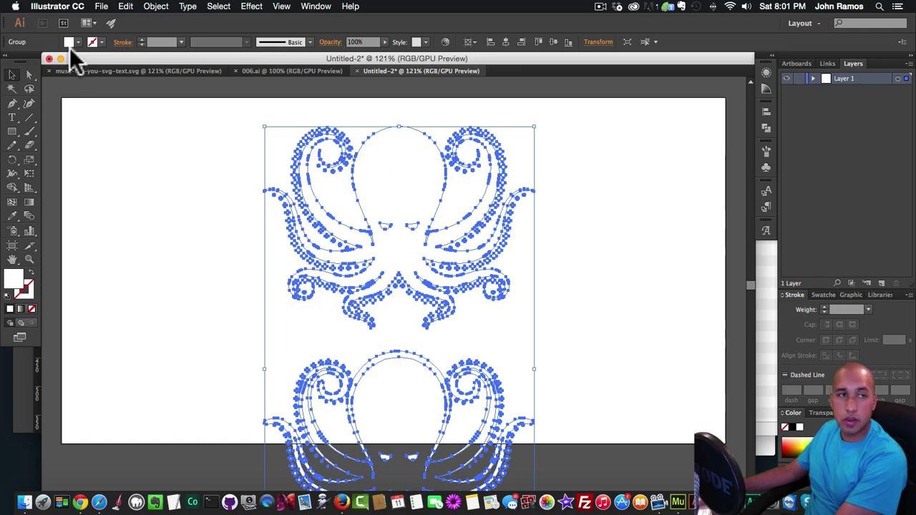
Give the octopus group no fill and a black stroke, and deselect it.
{"action": "left_click", "coordinate": [70, 43]}
{"action": "left_click", "coordinate": [8, 63]}
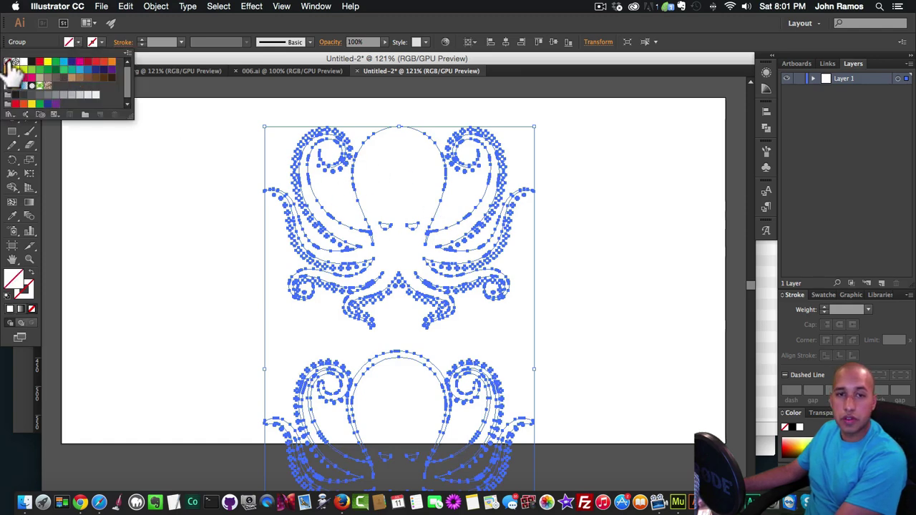
{"action": "left_click", "coordinate": [98, 41]}
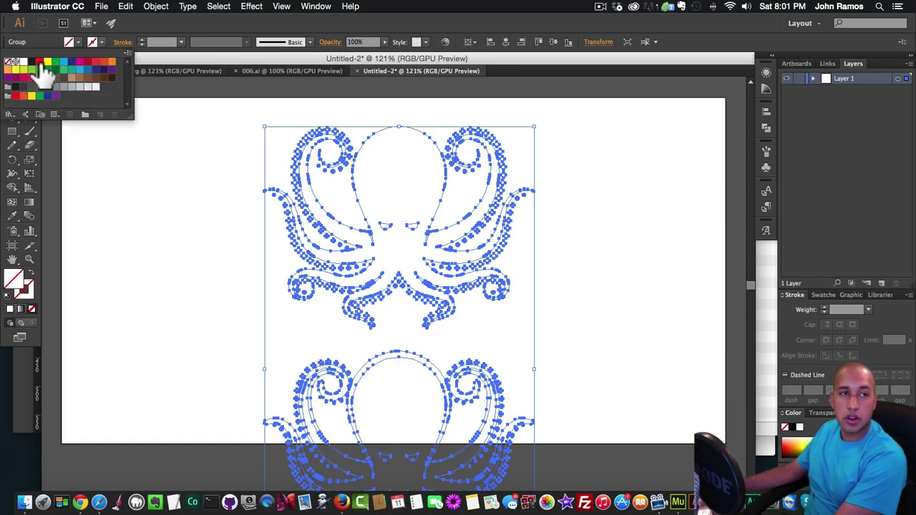
{"action": "left_click", "coordinate": [32, 62]}
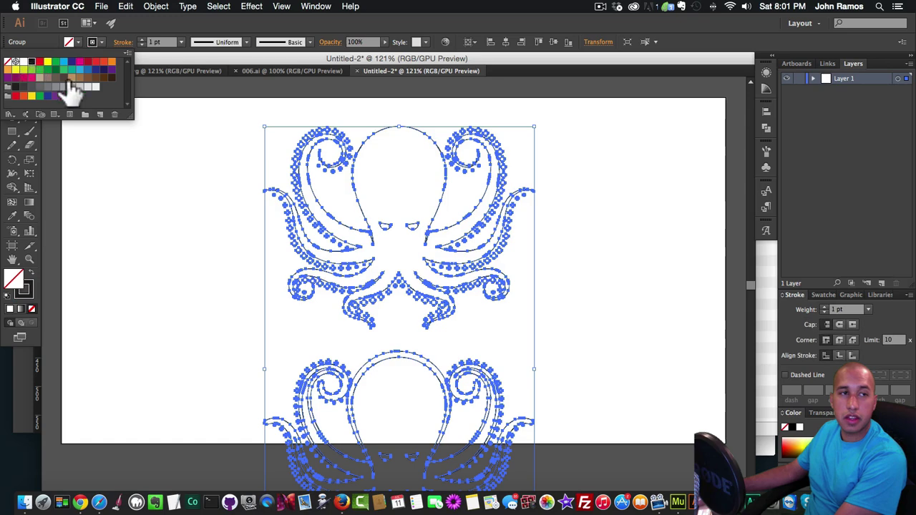
{"action": "left_click", "coordinate": [193, 239]}
Ungroup the octopus artwork and delete the upper octopus.
{"action": "scroll", "coordinate": [187, 247], "scroll_direction": "down", "scroll_amount": 3}
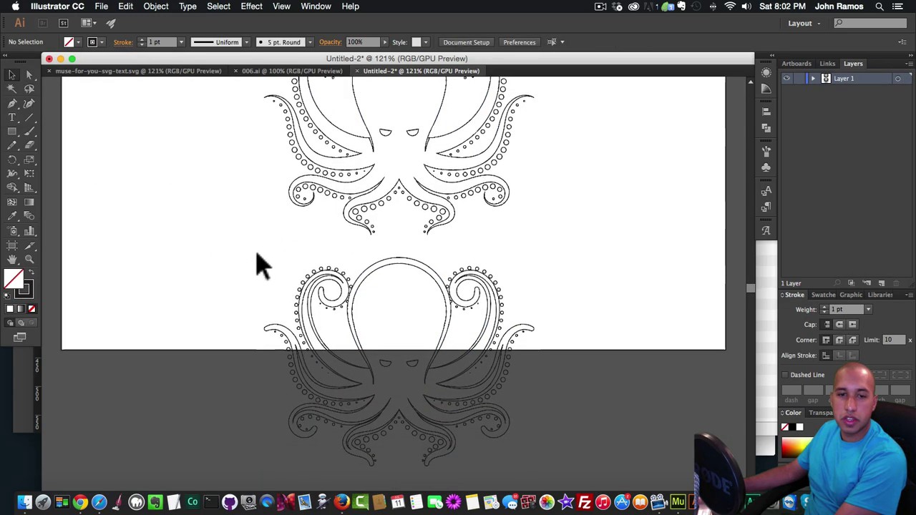
{"action": "scroll", "coordinate": [262, 267], "scroll_direction": "down", "scroll_amount": 1}
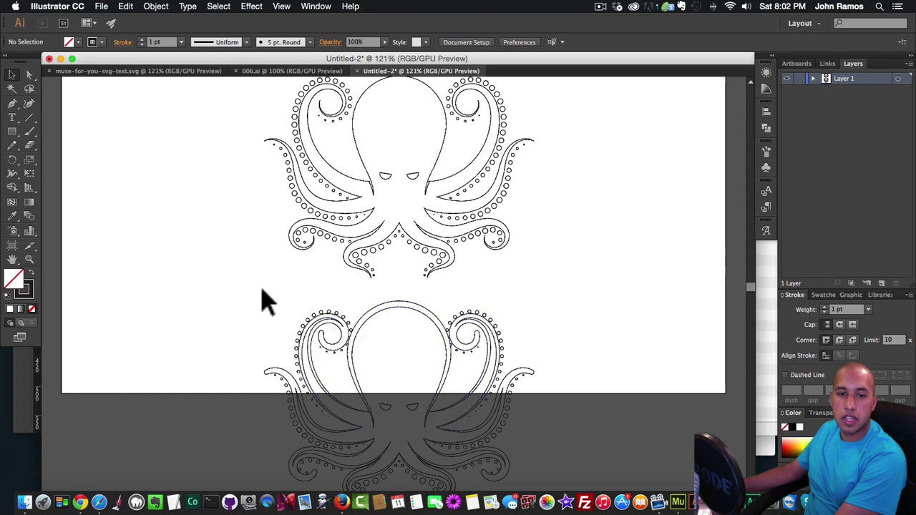
{"action": "left_click_drag", "start_coordinate": [262, 301], "coordinate": [526, 469]}
{"action": "left_click", "coordinate": [572, 439]}
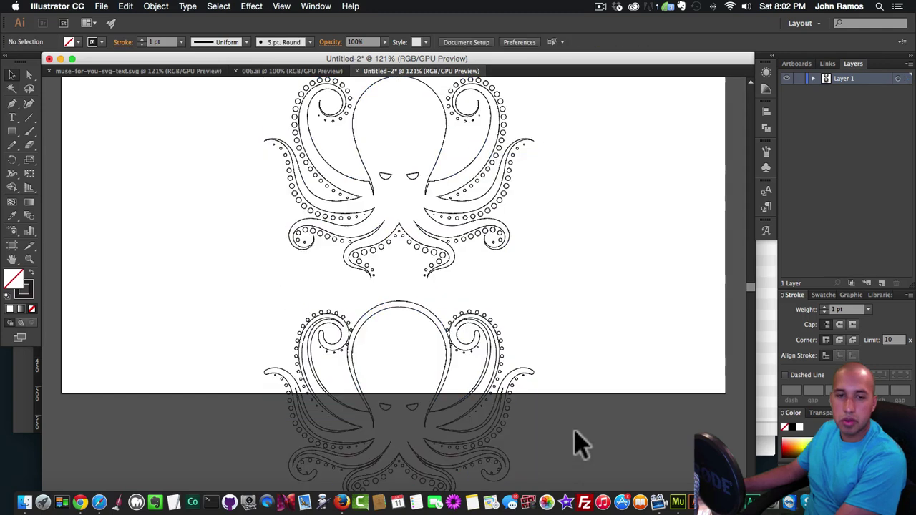
{"action": "left_click", "coordinate": [386, 310]}
{"action": "right_click", "coordinate": [386, 310]}
{"action": "left_click", "coordinate": [417, 378]}
{"action": "left_click", "coordinate": [623, 342]}
{"action": "left_click_drag", "start_coordinate": [588, 295], "coordinate": [147, 126]}
{"action": "key", "text": "BackSpace"}
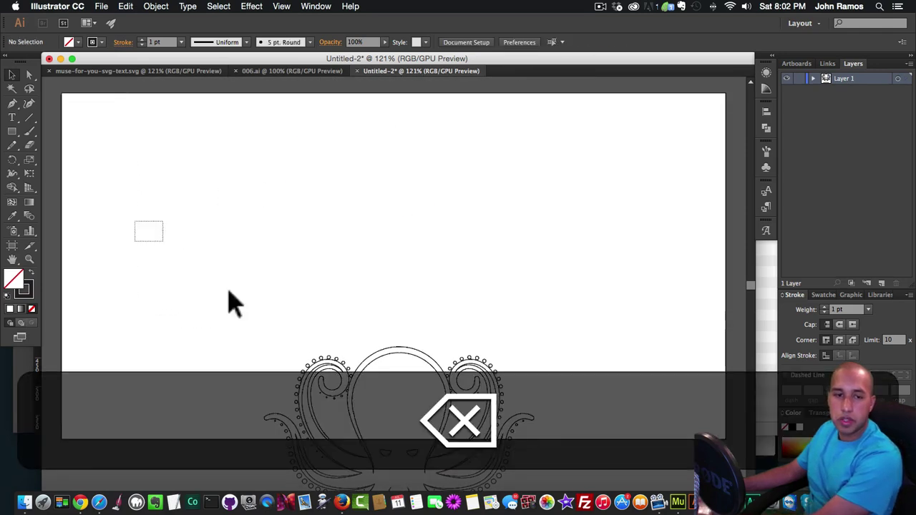
Copy the remaining octopus without the designer credit beneath it.
{"action": "scroll", "coordinate": [373, 393], "scroll_direction": "down", "scroll_amount": 2}
{"action": "left_click", "coordinate": [511, 327]}
{"action": "scroll", "coordinate": [498, 331], "scroll_direction": "down", "scroll_amount": 4}
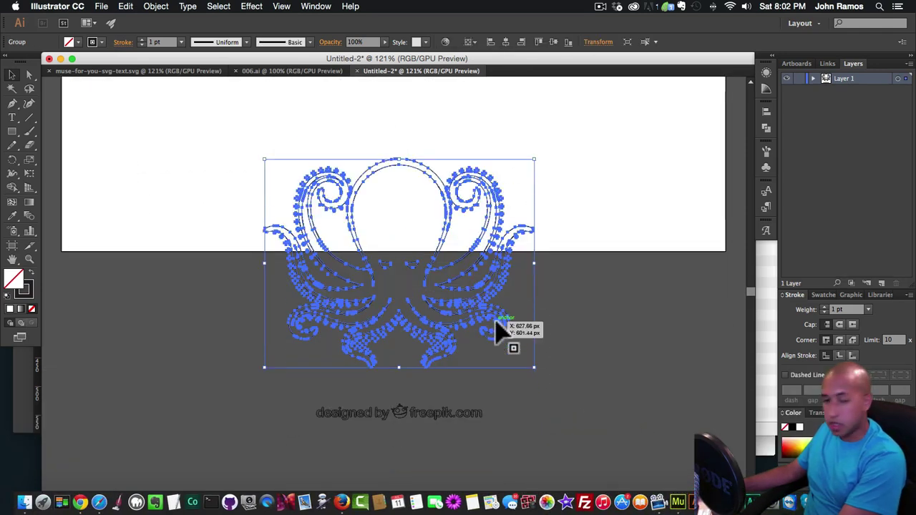
{"action": "key", "text": "super+c"}
Create a new document 600 px wide and 600 px high, and paste the copied octopus into it.
{"action": "left_click", "coordinate": [101, 6]}
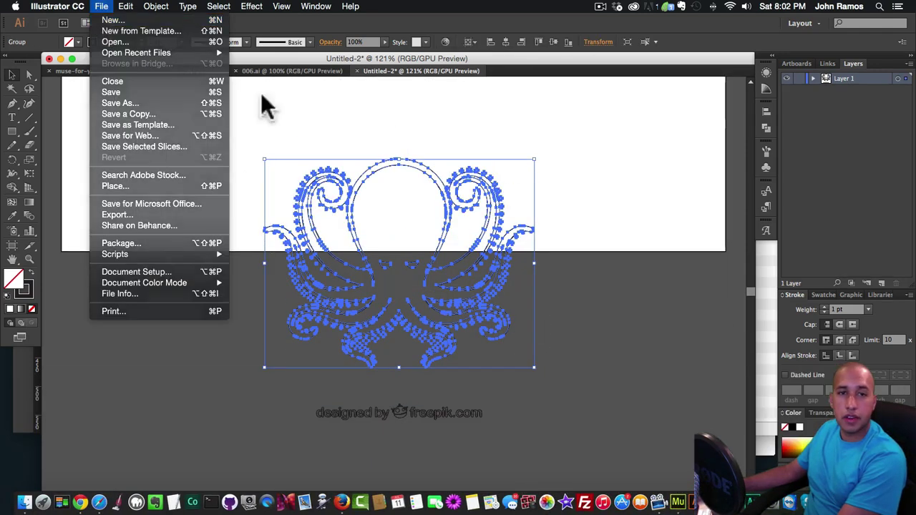
{"action": "key", "text": "super+n"}
{"action": "double_click", "coordinate": [420, 192]}
{"action": "type", "text": "65"}
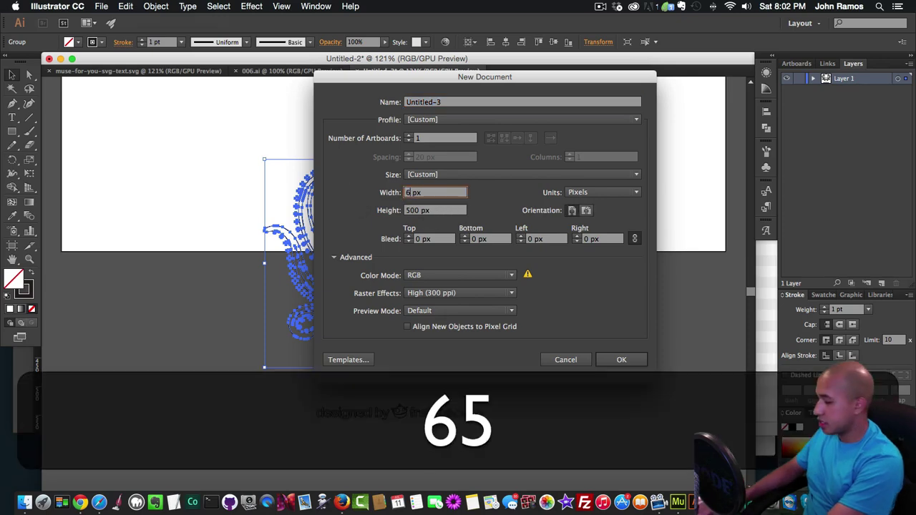
{"action": "key", "text": "BackSpace"}
{"action": "type", "text": "00"}
{"action": "key", "text": "Tab"}
{"action": "type", "text": "600"}
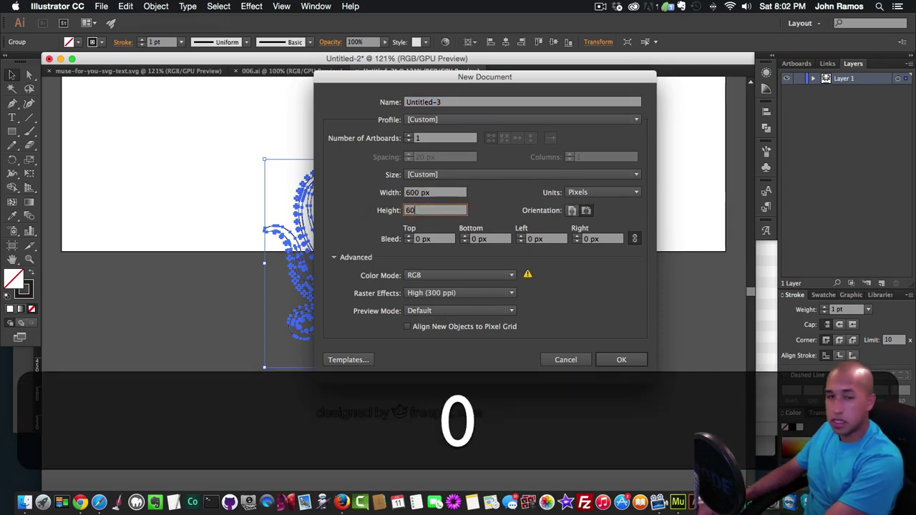
{"action": "key", "text": "Return"}
{"action": "key", "text": "super+Return"}
{"action": "key", "text": "super+v"}
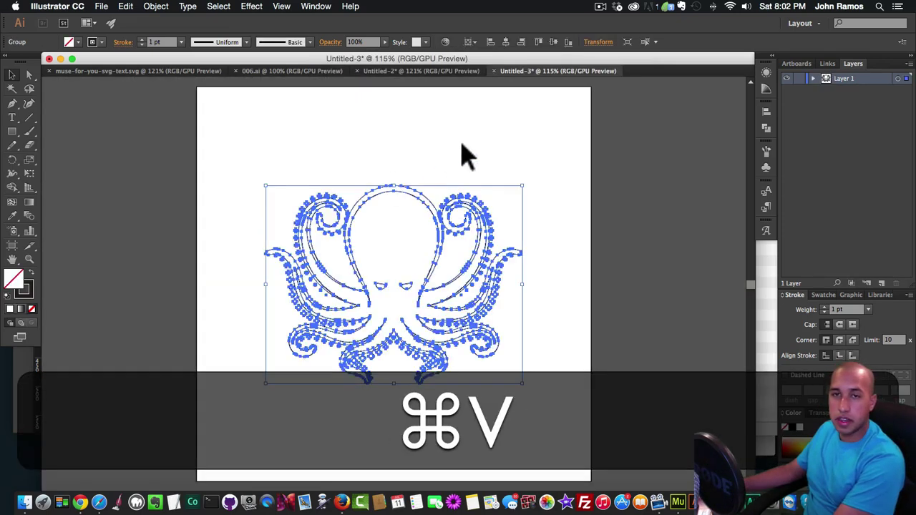
Scale the octopus proportionally to a width of 600 px.
{"action": "left_click", "coordinate": [603, 43]}
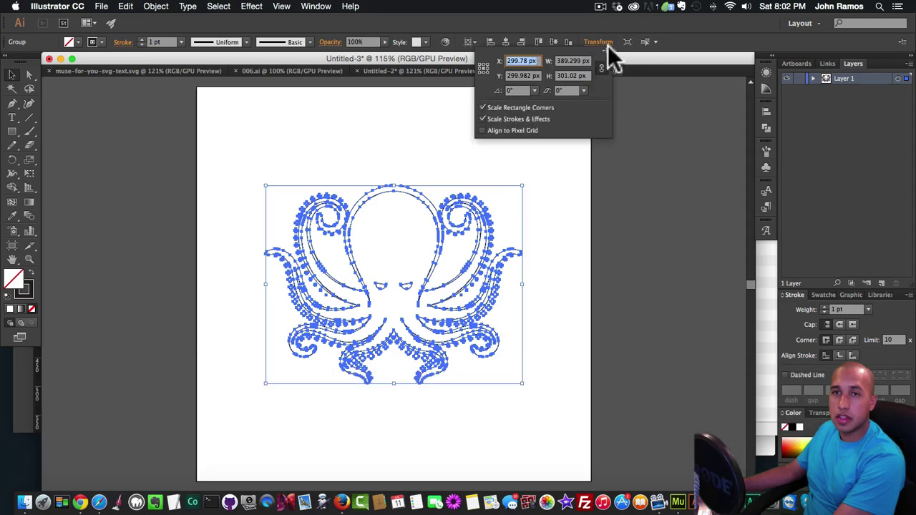
{"action": "left_click", "coordinate": [562, 61]}
{"action": "type", "text": "600"}
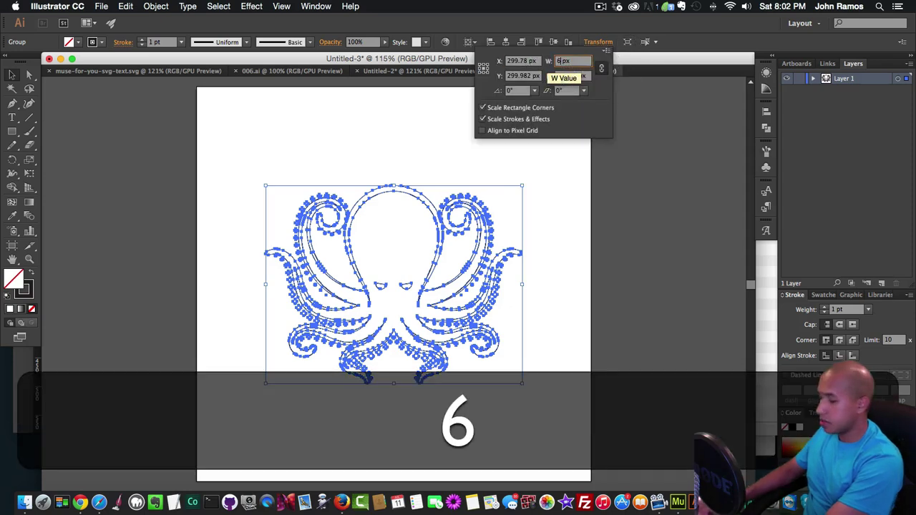
{"action": "key", "text": "Return"}
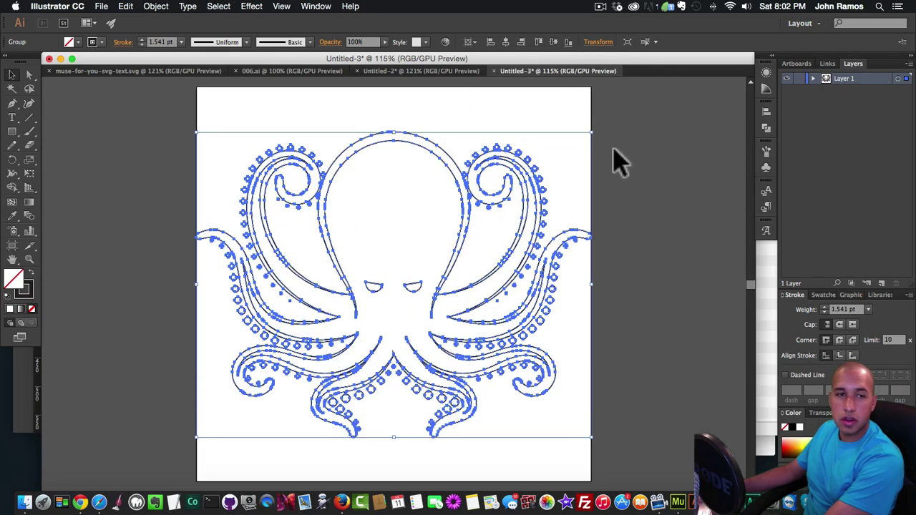
Scale the octopus proportionally to a width of 580 px and deselect it.
{"action": "left_click", "coordinate": [600, 42]}
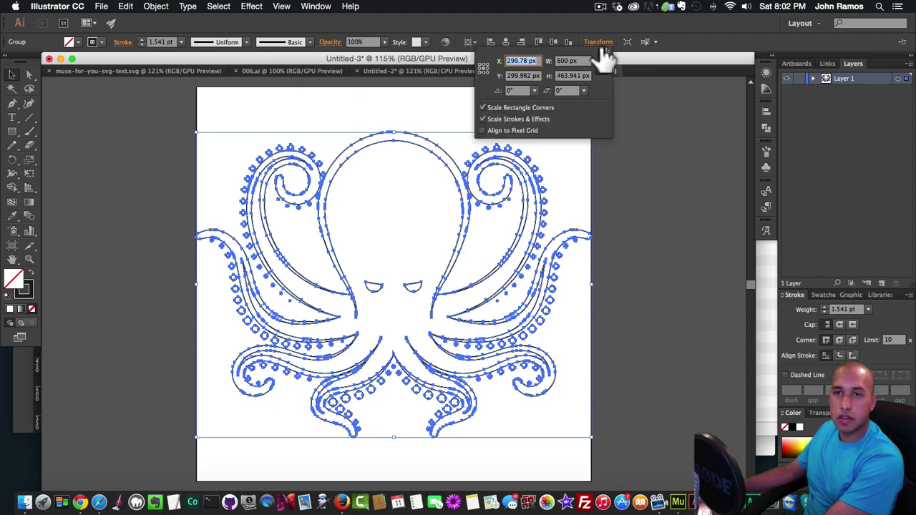
{"action": "left_click", "coordinate": [563, 60]}
{"action": "type", "text": "580"}
{"action": "key", "text": "Return"}
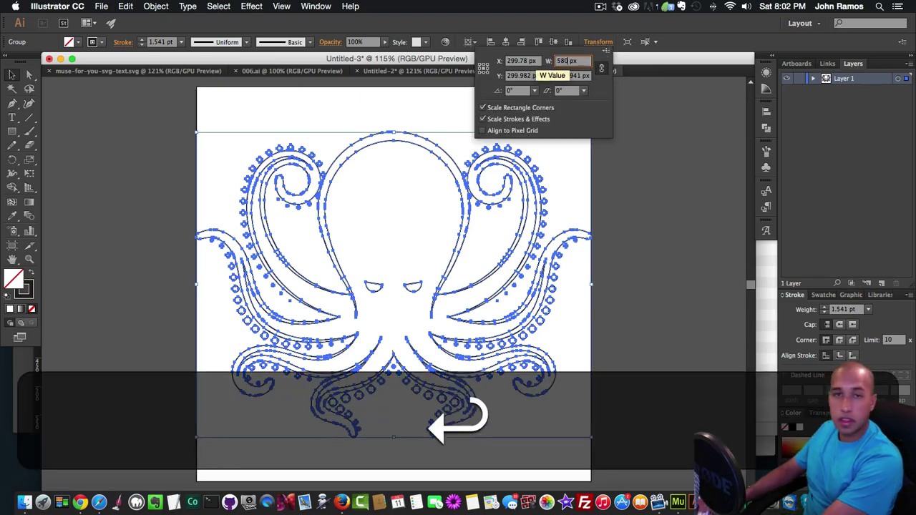
{"action": "left_click", "coordinate": [614, 150]}
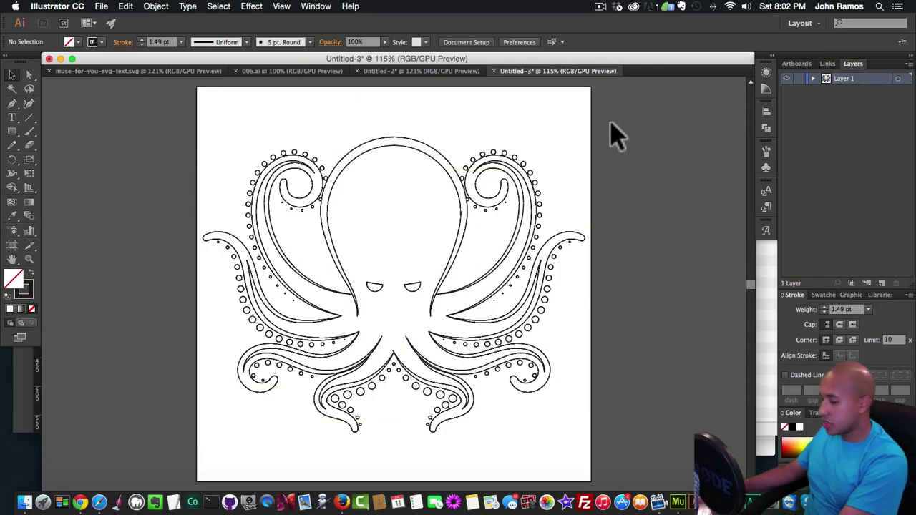
Resize the artboard to 500 px wide and 500 px high.
{"action": "key", "text": "super+a"}
{"action": "key", "text": "super+c"}
{"action": "left_click", "coordinate": [100, 7]}
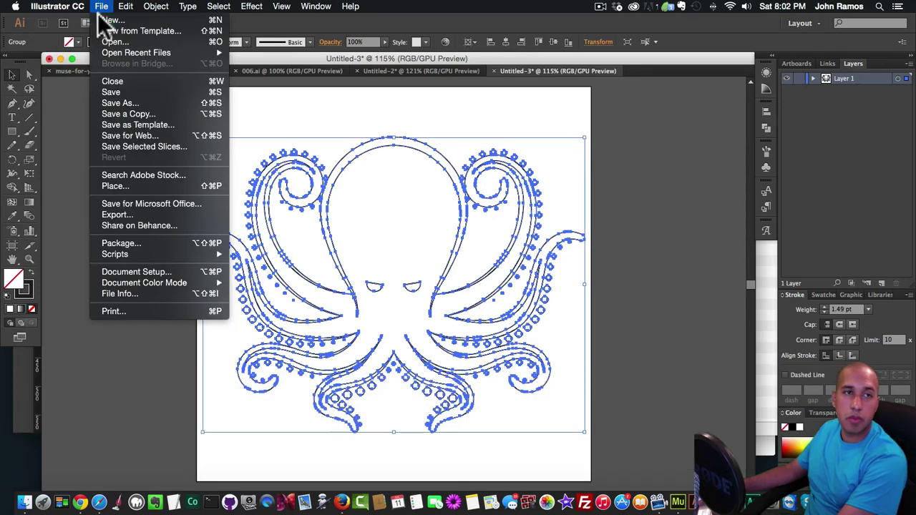
{"action": "key", "text": "Escape"}
{"action": "left_click", "coordinate": [12, 245]}
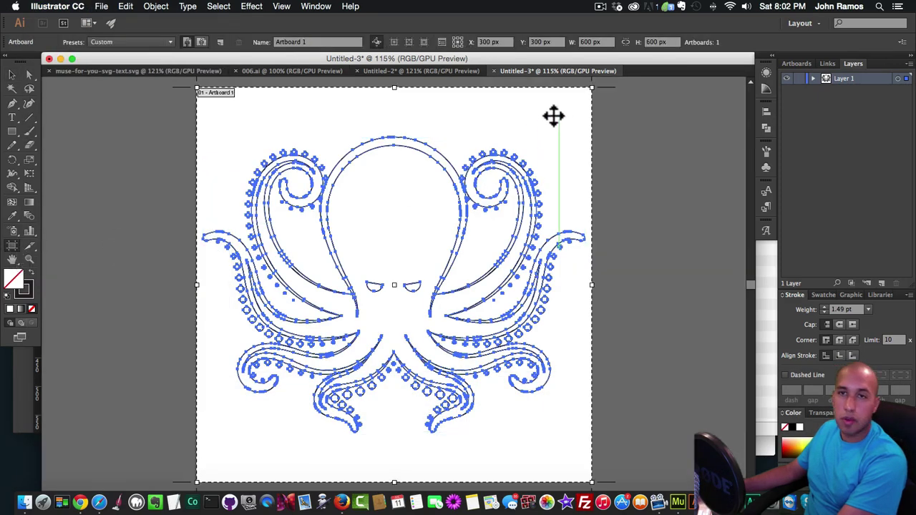
{"action": "type", "text": "500"}
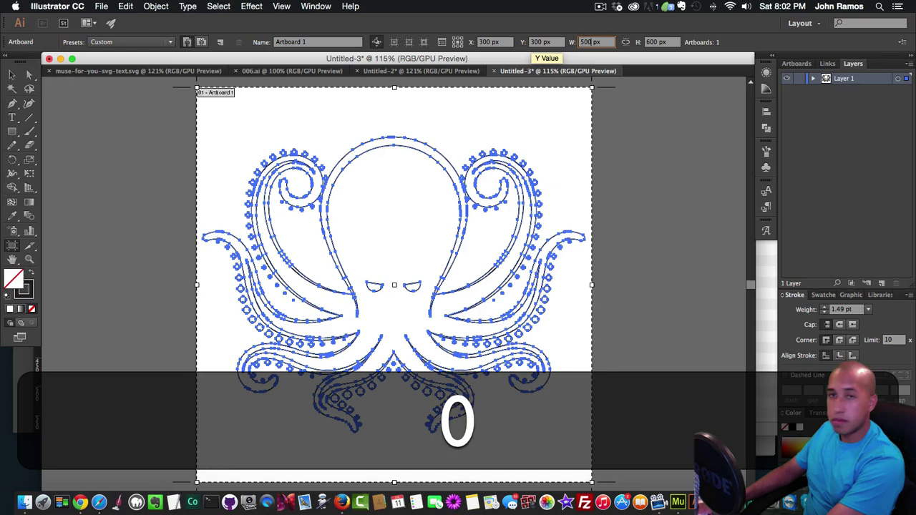
{"action": "key", "text": "Tab"}
{"action": "type", "text": "500"}
{"action": "key", "text": "Return"}
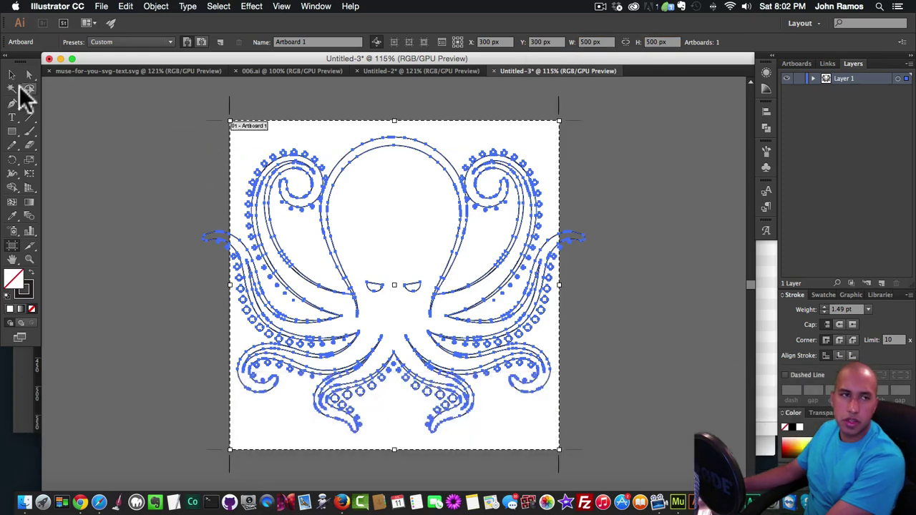
Scale the whole octopus artwork proportionally to a width of 480 px so it fits inside the artboard.
{"action": "left_click", "coordinate": [13, 76]}
{"action": "left_click", "coordinate": [183, 125]}
{"action": "left_click", "coordinate": [335, 167]}
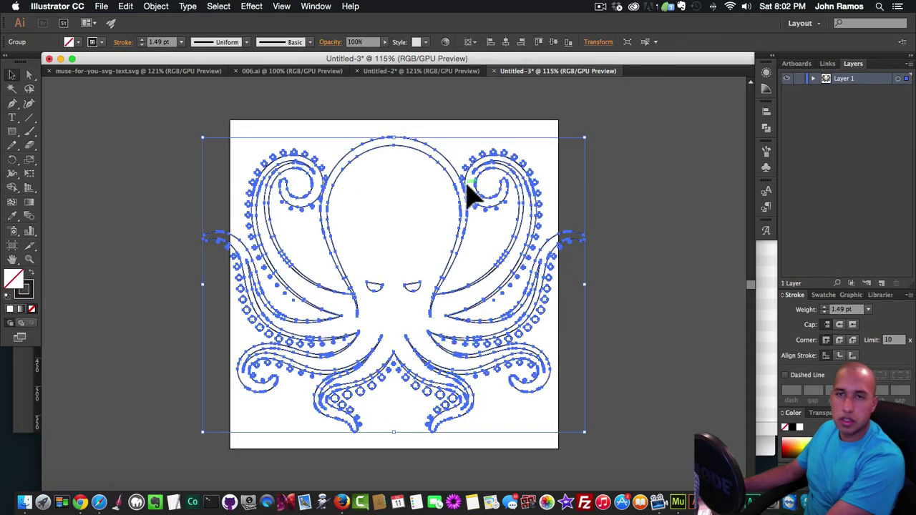
{"action": "left_click", "coordinate": [598, 42]}
{"action": "double_click", "coordinate": [565, 61]}
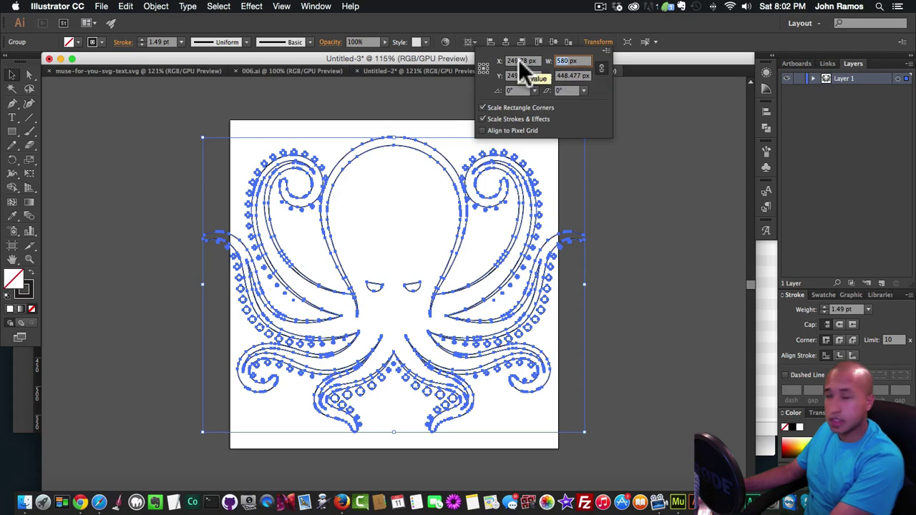
{"action": "type", "text": "480"}
{"action": "key", "text": "Return"}
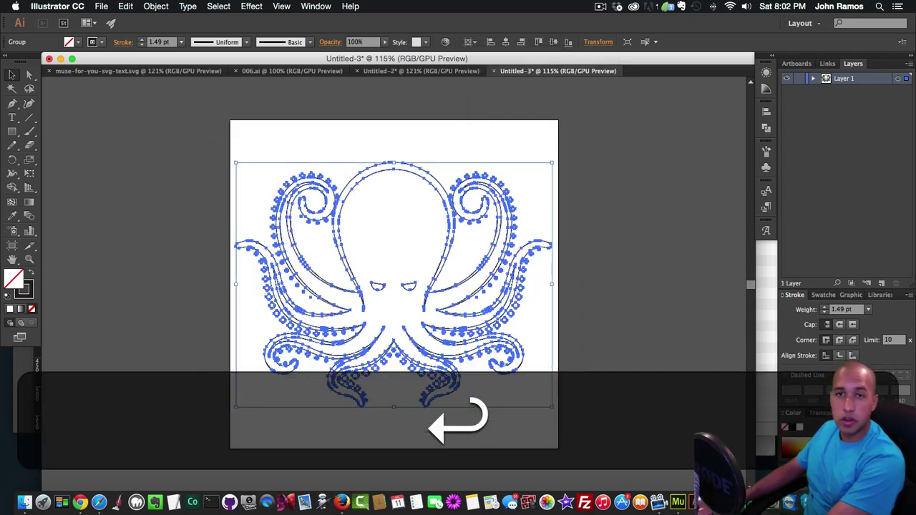
{"action": "left_click", "coordinate": [598, 221]}
{"action": "left_click_drag", "start_coordinate": [584, 136], "coordinate": [147, 405]}
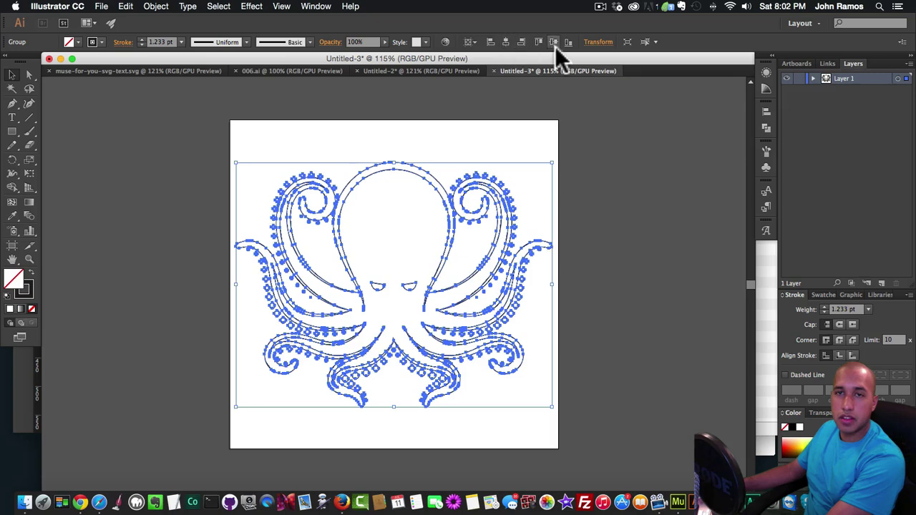
{"action": "left_click", "coordinate": [597, 209]}
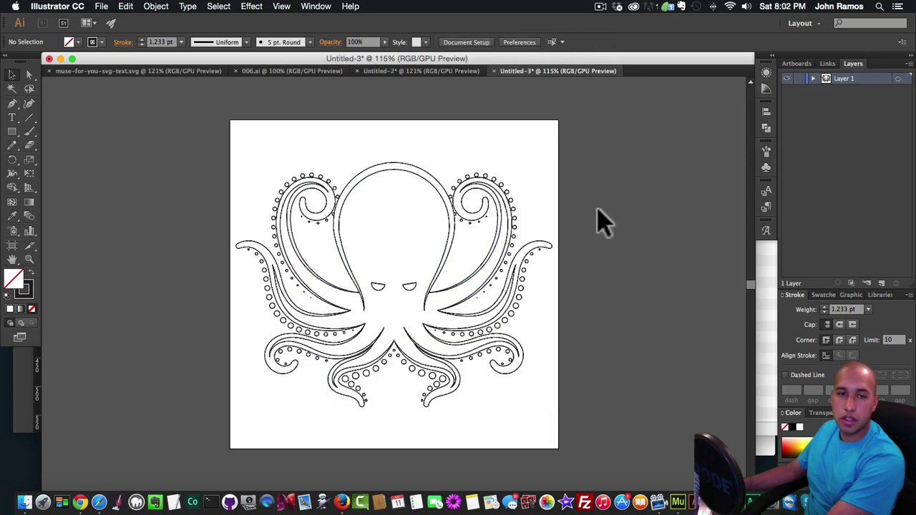
Recolor the octopus outline's stroke magenta (RGB 233, 13, 139) using the copied color code.
{"action": "left_click_drag", "start_coordinate": [230, 133], "coordinate": [581, 434]}
{"action": "left_click", "coordinate": [99, 40]}
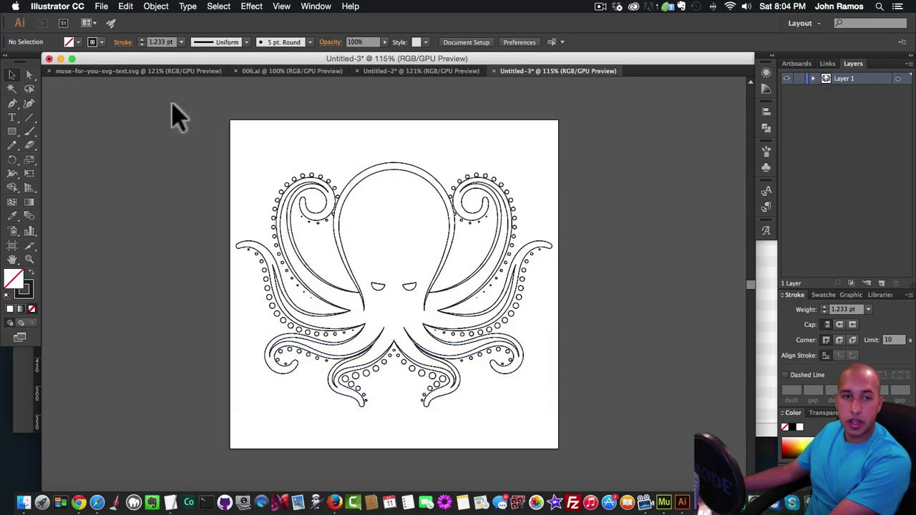
{"action": "left_click_drag", "start_coordinate": [180, 132], "coordinate": [201, 156]}
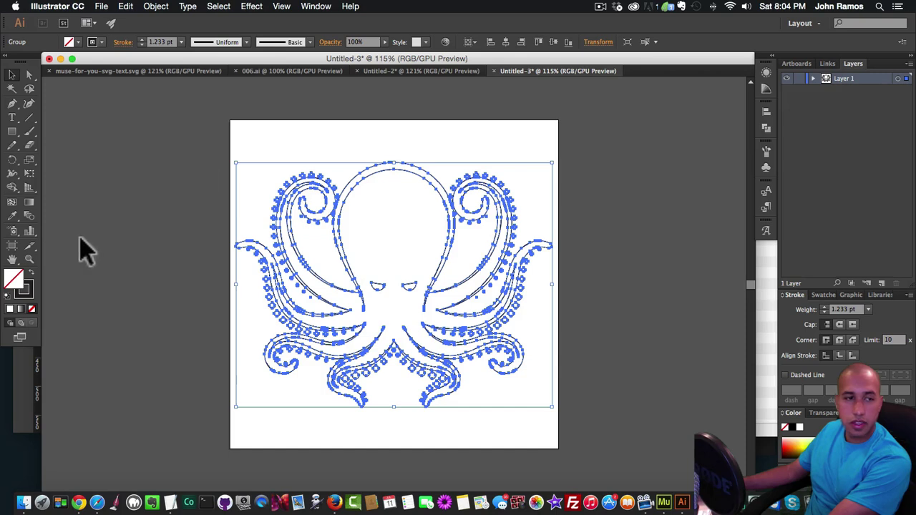
{"action": "double_click", "coordinate": [31, 292]}
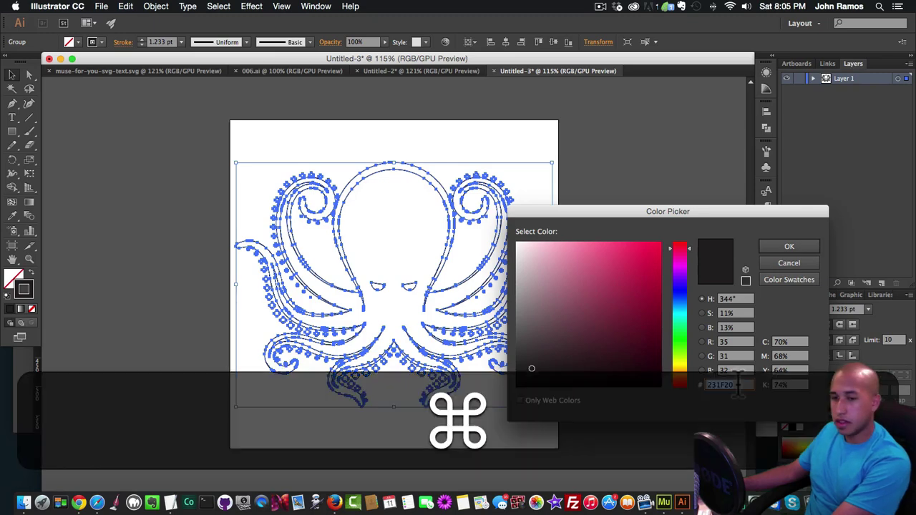
{"action": "key", "text": "super+v"}
{"action": "left_click", "coordinate": [784, 248]}
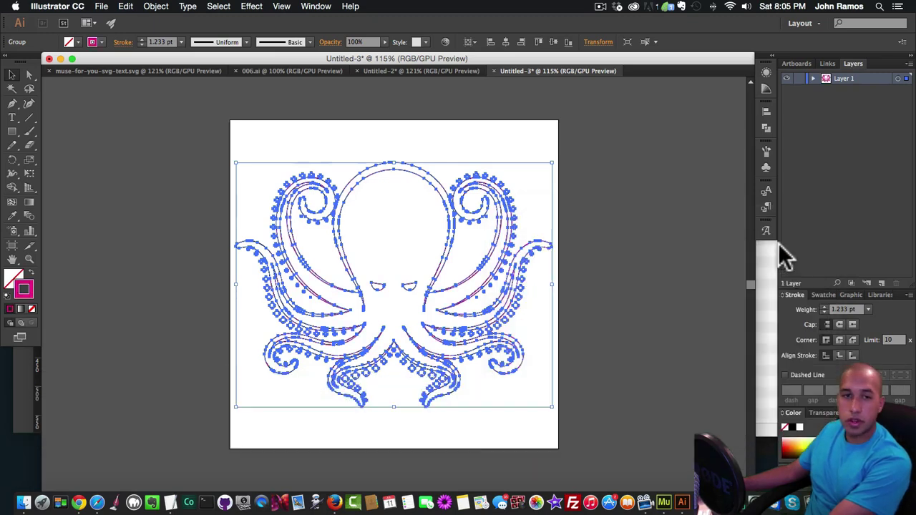
{"action": "left_click", "coordinate": [164, 166]}
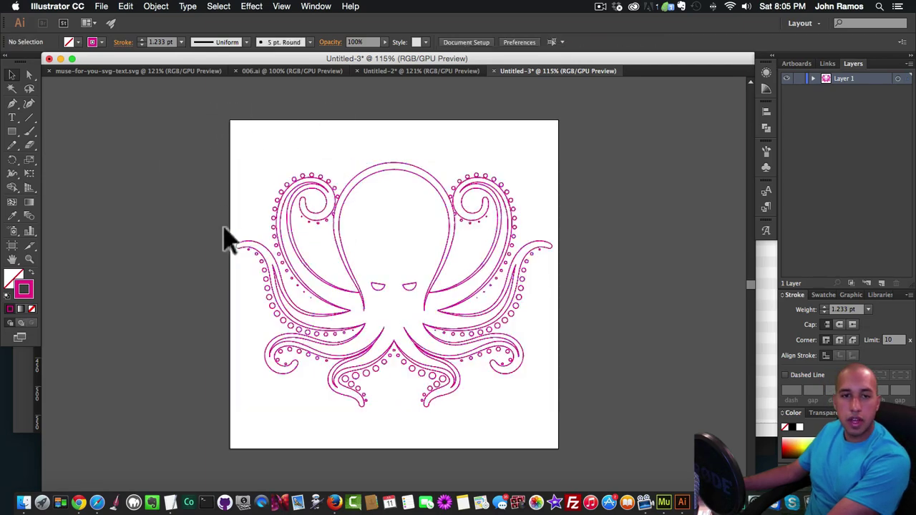
Switch to TextEdit, copy the blue hex color code, and return to the octopus document in Illustrator.
{"action": "left_click", "coordinate": [179, 487]}
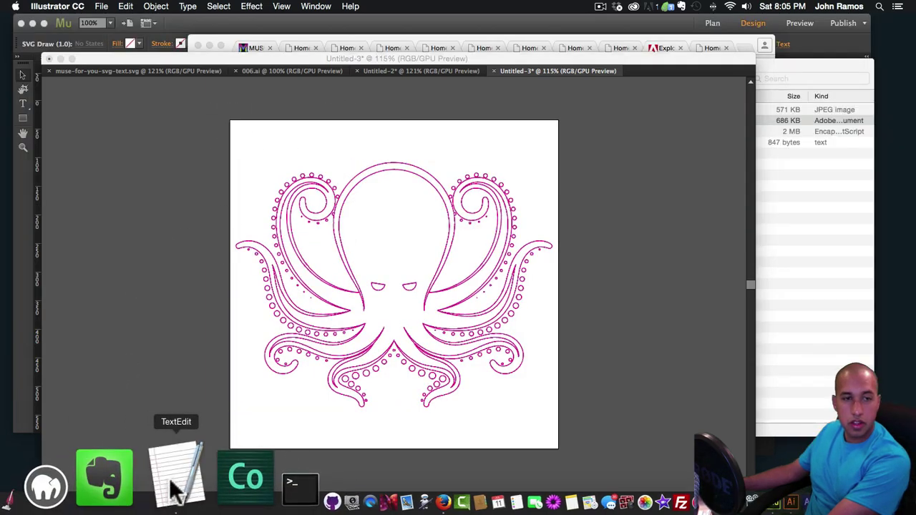
{"action": "key", "text": "super+c"}
{"action": "left_click", "coordinate": [64, 143]}
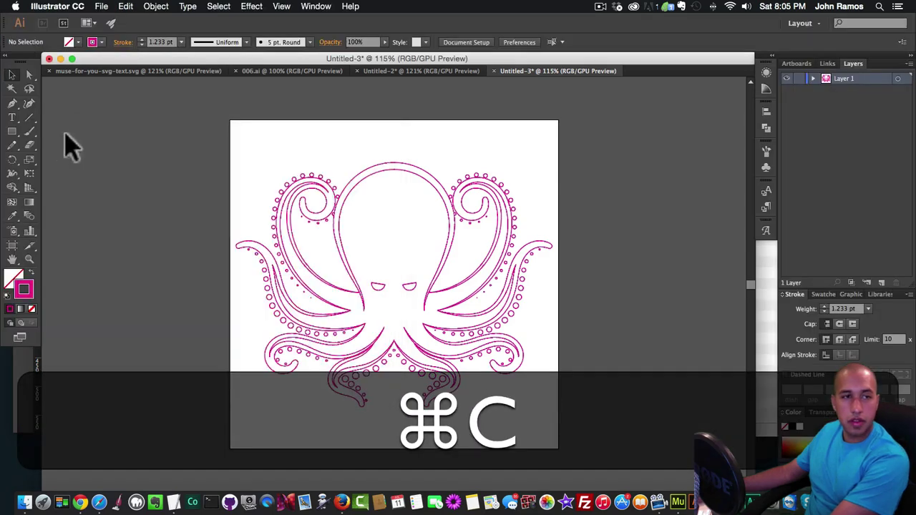
Set the stroke color of the whole octopus artwork to the copied blue, 29AAE1.
{"action": "left_click", "coordinate": [12, 88]}
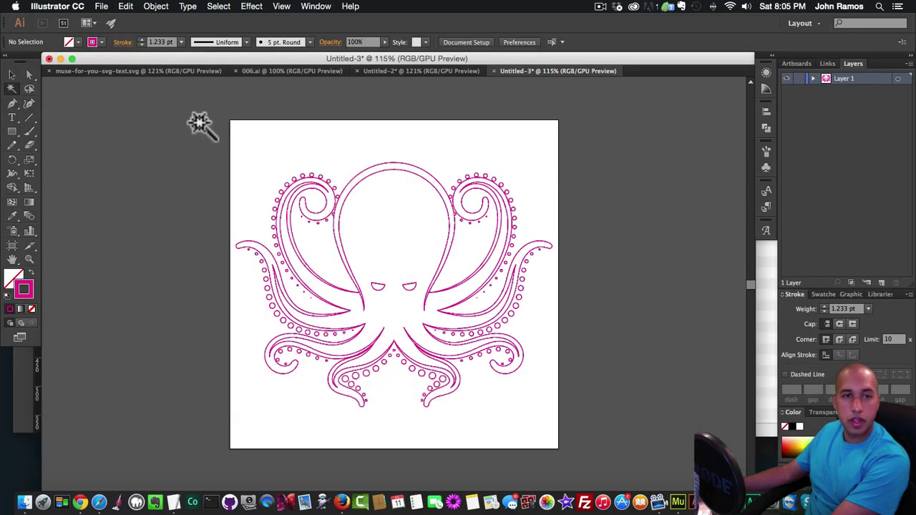
{"action": "left_click", "coordinate": [13, 74]}
{"action": "left_click_drag", "start_coordinate": [175, 125], "coordinate": [615, 430]}
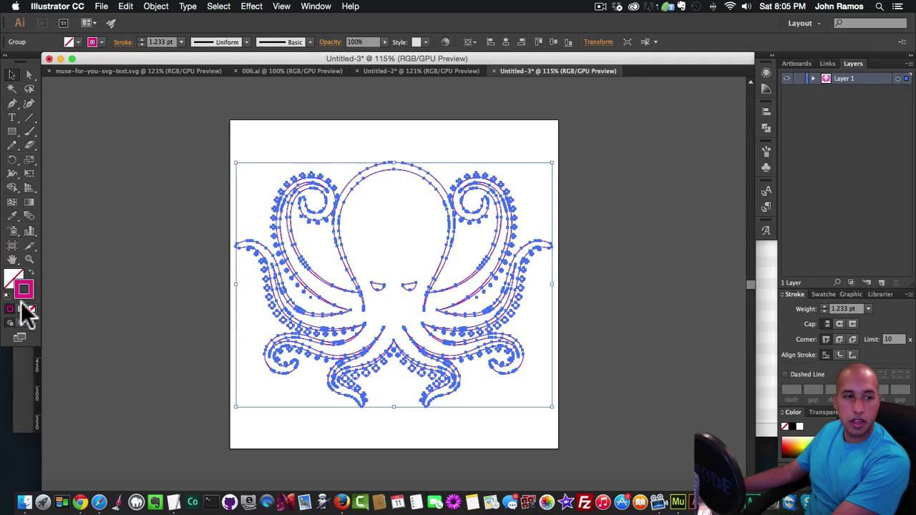
{"action": "double_click", "coordinate": [27, 293]}
{"action": "key", "text": "super+v"}
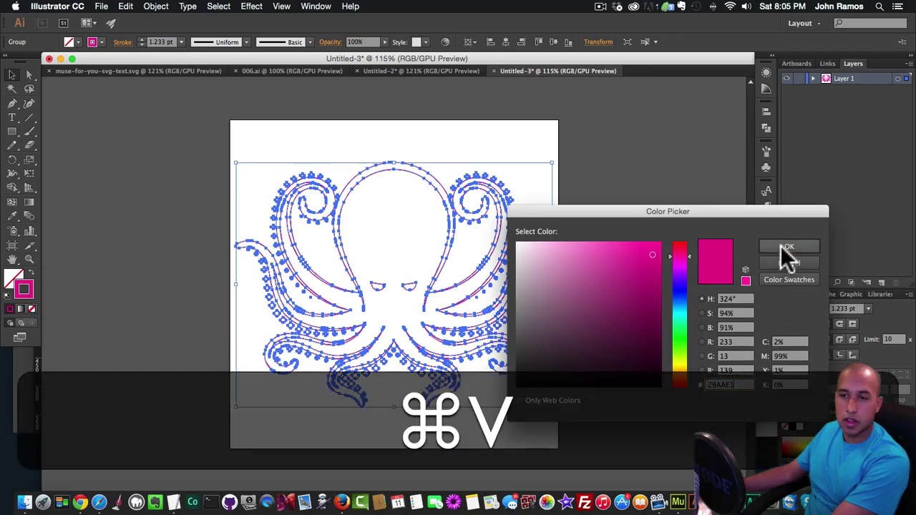
{"action": "left_click", "coordinate": [780, 246]}
{"action": "left_click", "coordinate": [630, 254]}
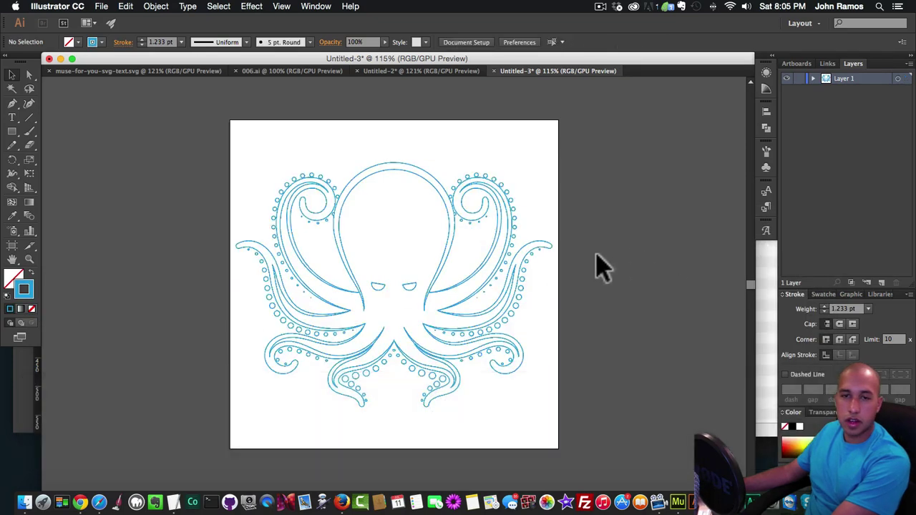
Set the stroke weight of the whole octopus artwork to 2 pt.
{"action": "left_click", "coordinate": [101, 5]}
{"action": "left_click", "coordinate": [39, 186]}
{"action": "key", "text": "super+a"}
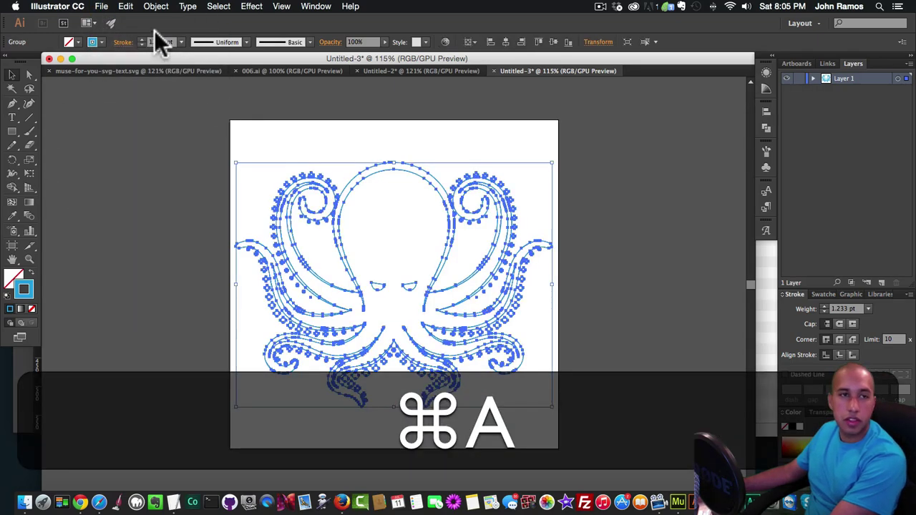
{"action": "left_click", "coordinate": [181, 42]}
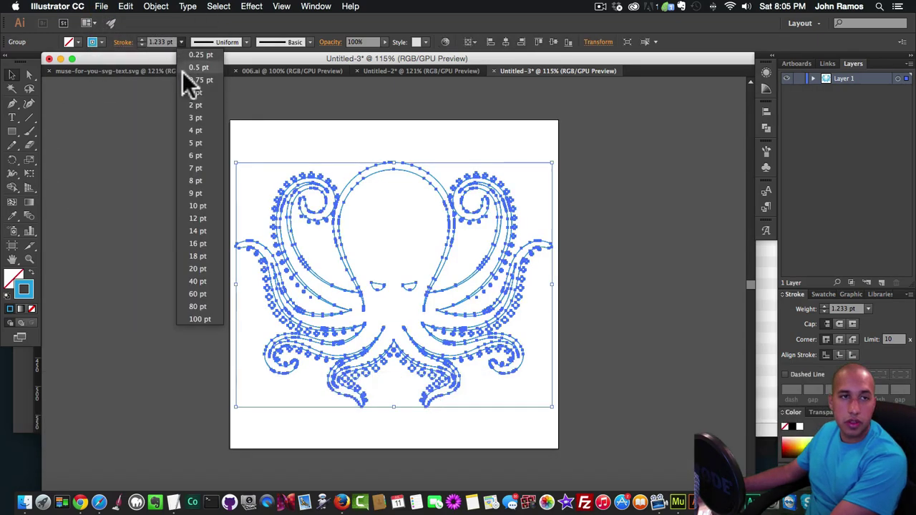
{"action": "left_click", "coordinate": [193, 112]}
{"action": "left_click", "coordinate": [163, 156]}
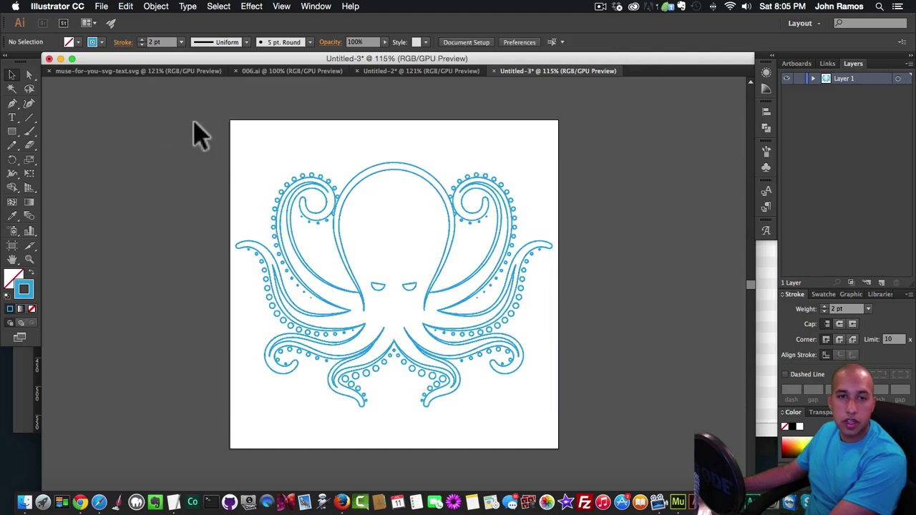
Set the stroke weight of the whole octopus artwork to 1 pt.
{"action": "key", "text": "super+a"}
{"action": "left_click", "coordinate": [181, 41]}
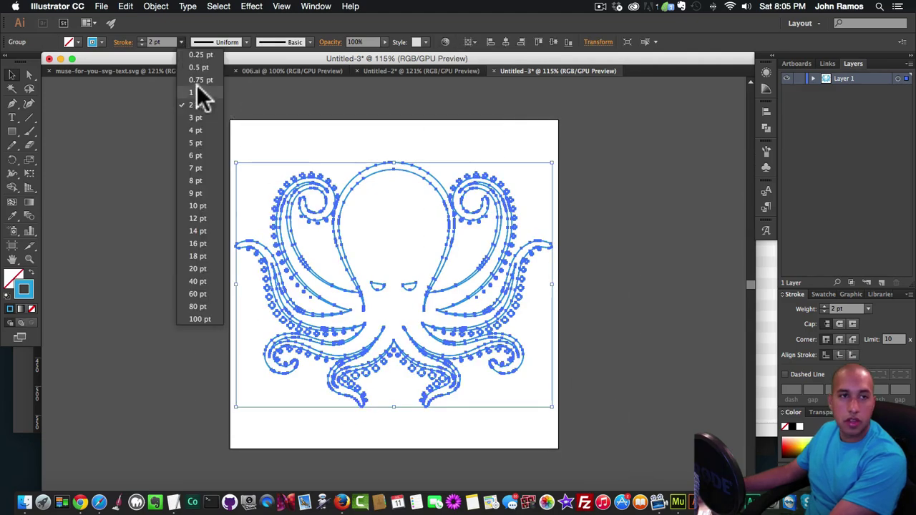
{"action": "left_click", "coordinate": [198, 92]}
{"action": "left_click", "coordinate": [173, 149]}
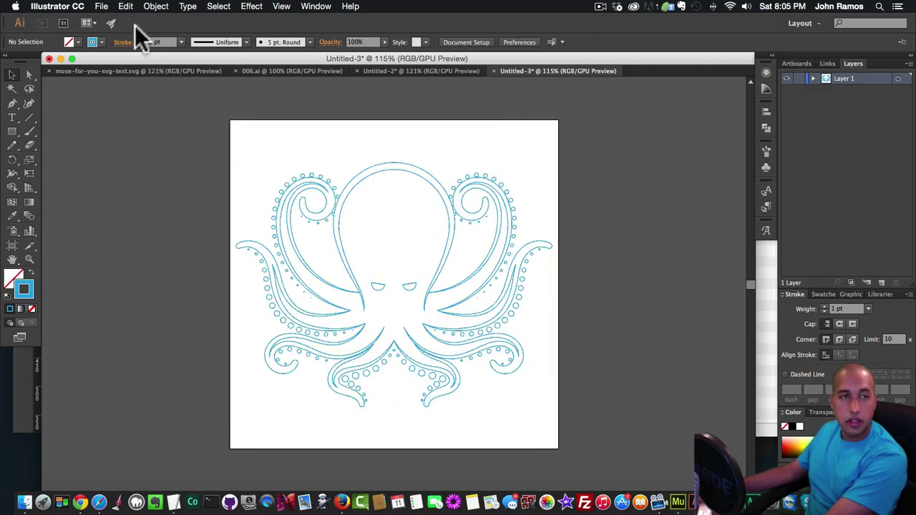
Save the artwork in the images folder as octupus-svg in SVG format, accepting the default SVG 1.1 options.
{"action": "left_click", "coordinate": [101, 6]}
{"action": "left_click", "coordinate": [128, 100]}
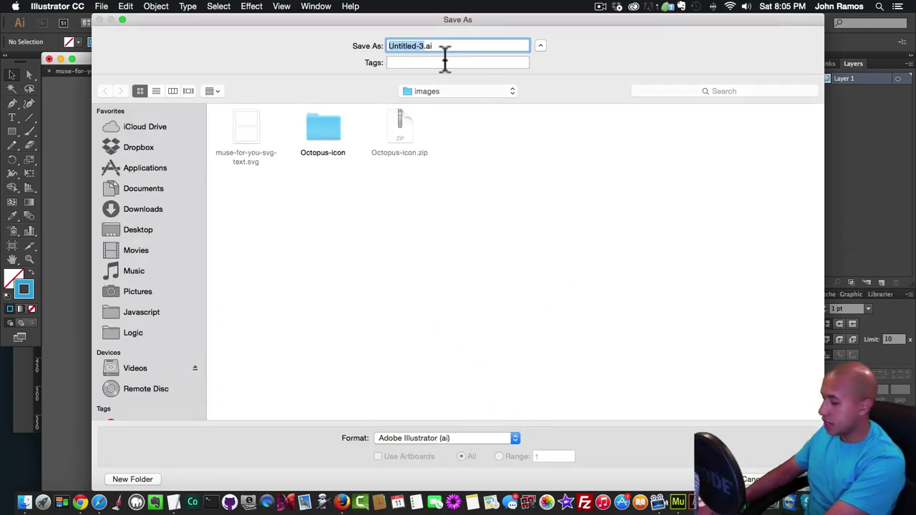
{"action": "type", "text": "octupus"}
{"action": "type", "text": "-svg"}
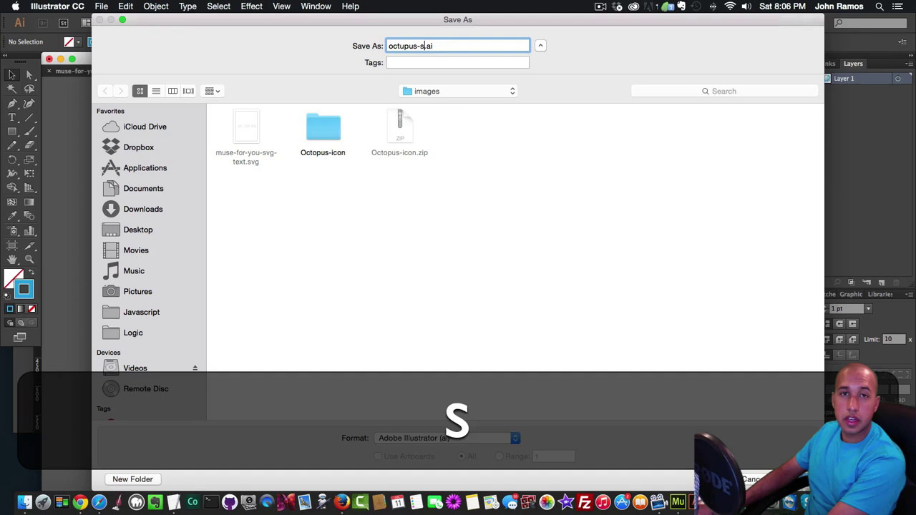
{"action": "left_click", "coordinate": [424, 435]}
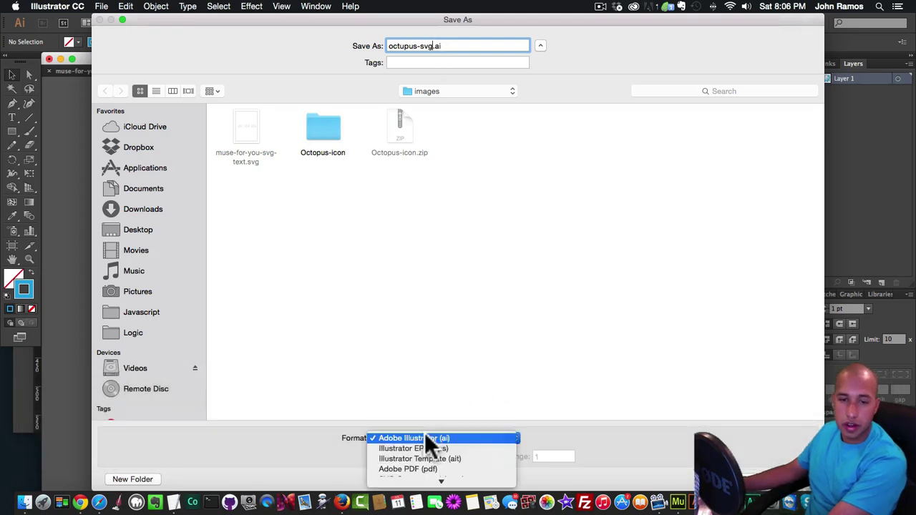
{"action": "left_click", "coordinate": [405, 470]}
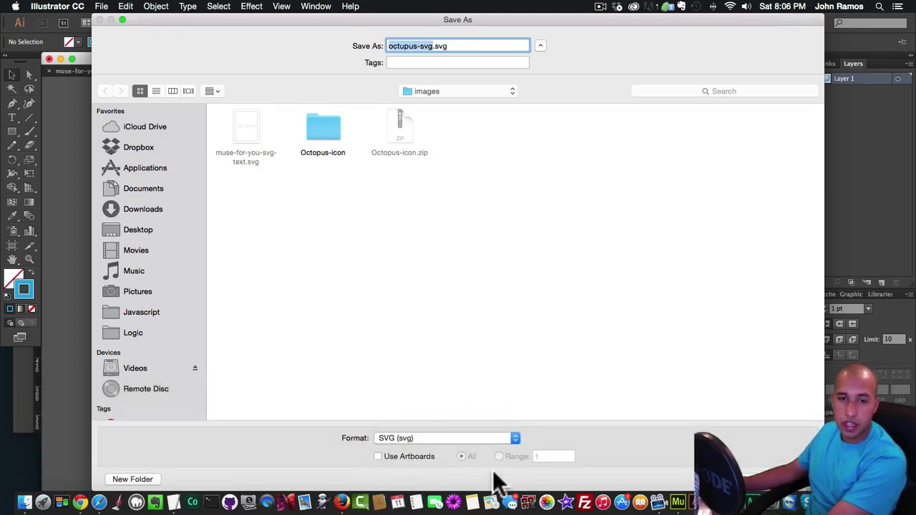
{"action": "key", "text": "Return"}
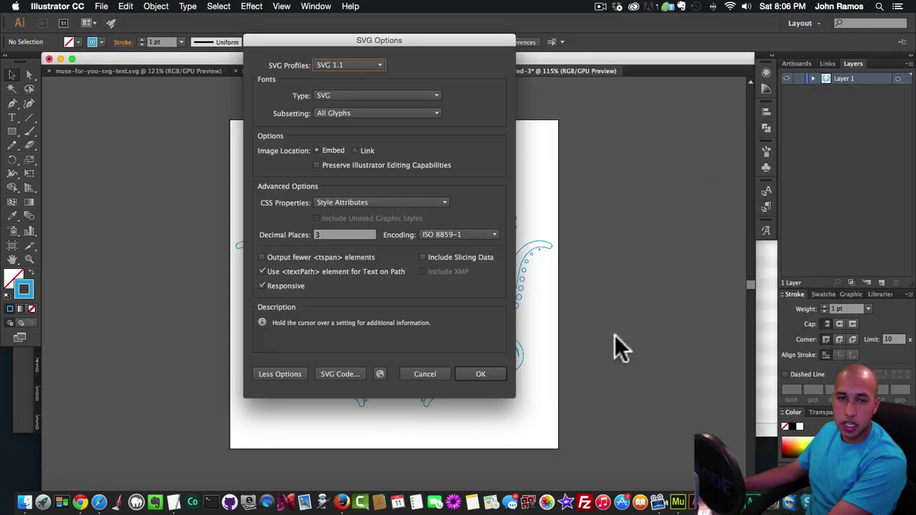
{"action": "left_click", "coordinate": [493, 375]}
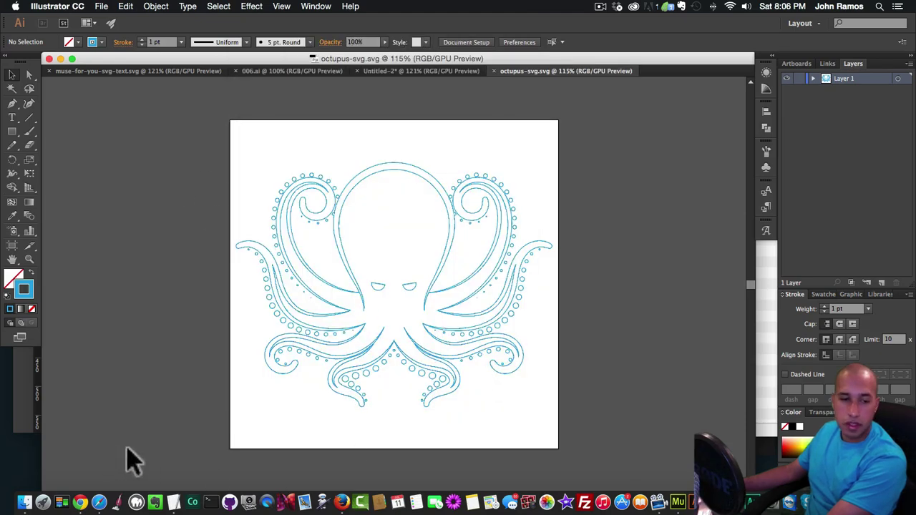
Switch to Adobe Muse, add a page named Octopus after the Home page, and open it for design.
{"action": "left_click", "coordinate": [648, 467]}
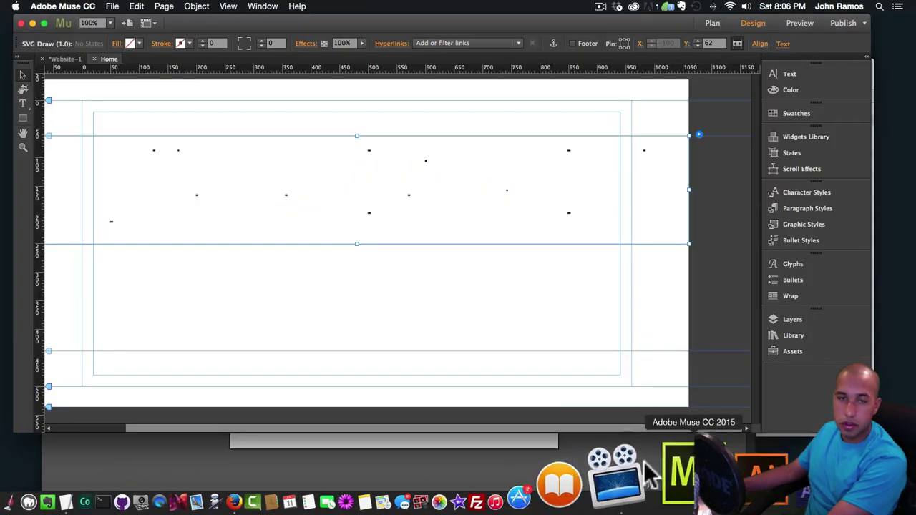
{"action": "left_click", "coordinate": [63, 59]}
{"action": "left_click", "coordinate": [165, 116]}
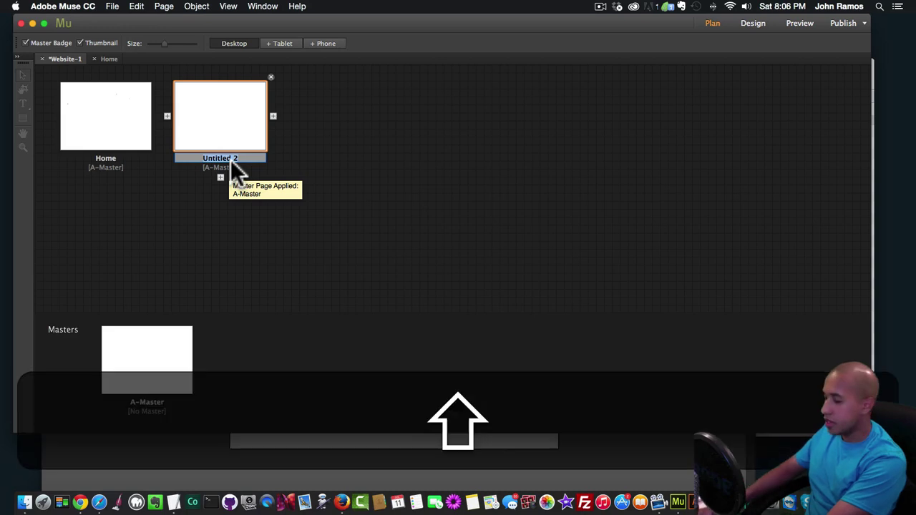
{"action": "type", "text": "Octopus"}
{"action": "double_click", "coordinate": [252, 136]}
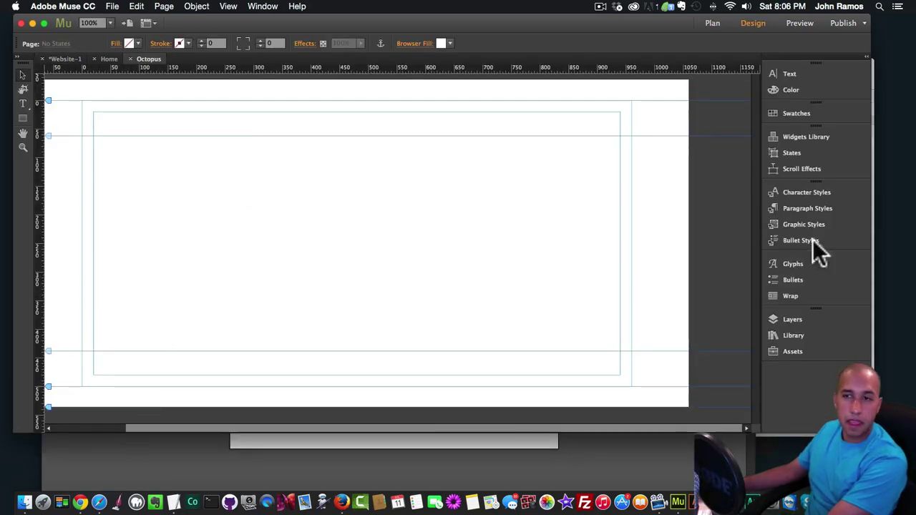
Place the Muse For You SVG Draw widget from the library on the page and load octupus-svg.svg into it.
{"action": "left_click", "coordinate": [791, 335]}
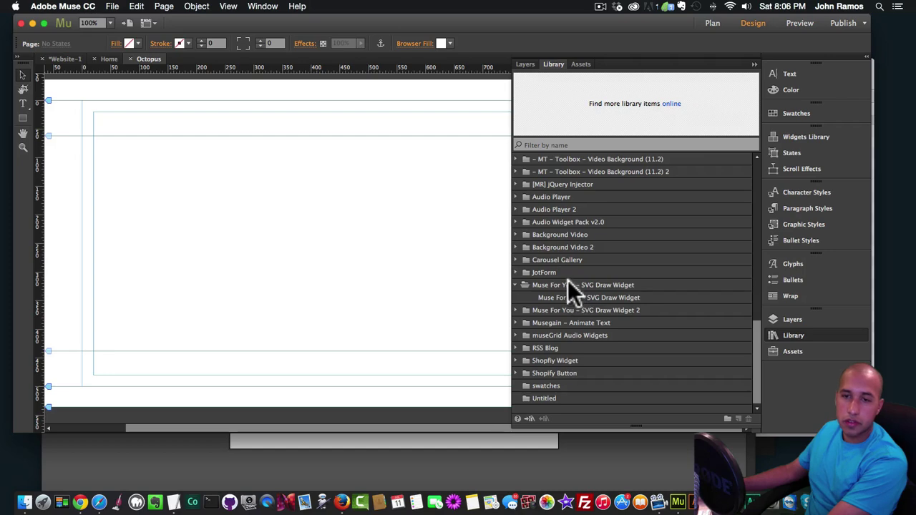
{"action": "left_click", "coordinate": [609, 297]}
{"action": "mouse_move", "coordinate": [625, 296]}
{"action": "left_mouse_down"}
{"action": "mouse_move", "coordinate": [563, 258]}
{"action": "mouse_move", "coordinate": [286, 166]}
{"action": "left_mouse_up"}
{"action": "left_click", "coordinate": [537, 188]}
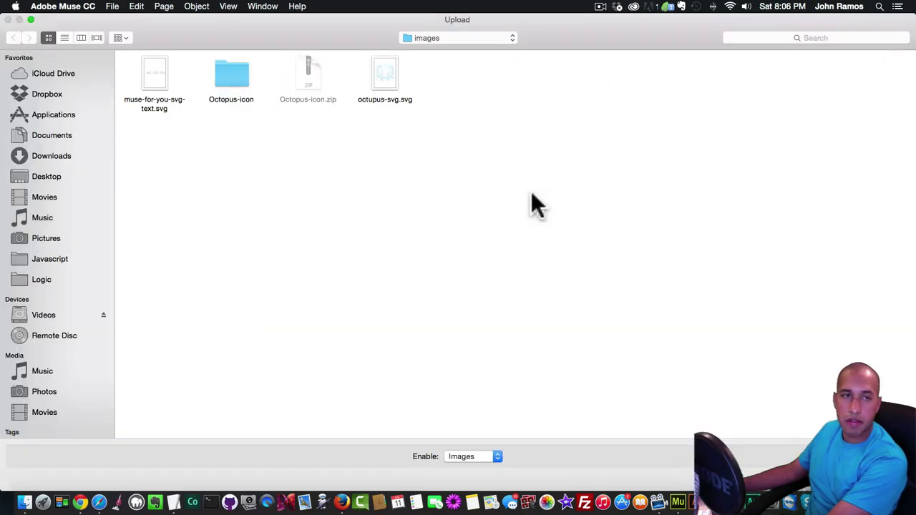
{"action": "double_click", "coordinate": [385, 75]}
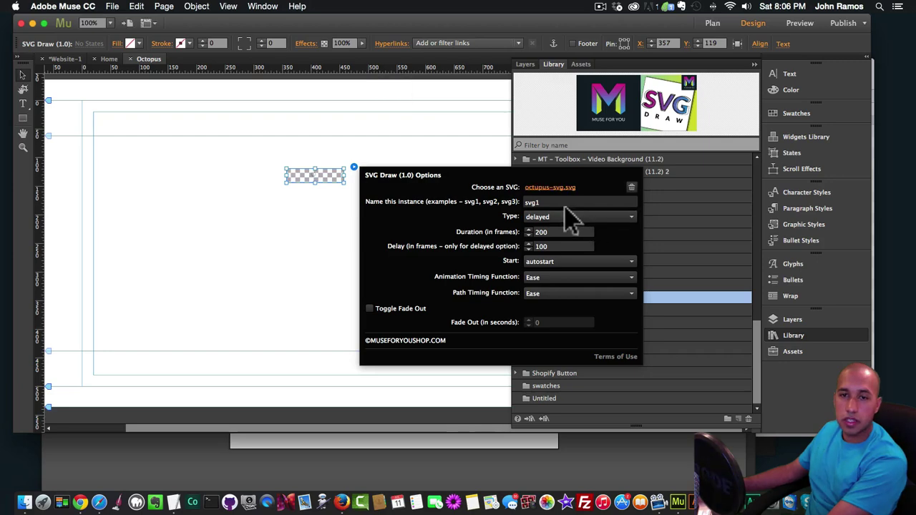
{"action": "left_click", "coordinate": [333, 175]}
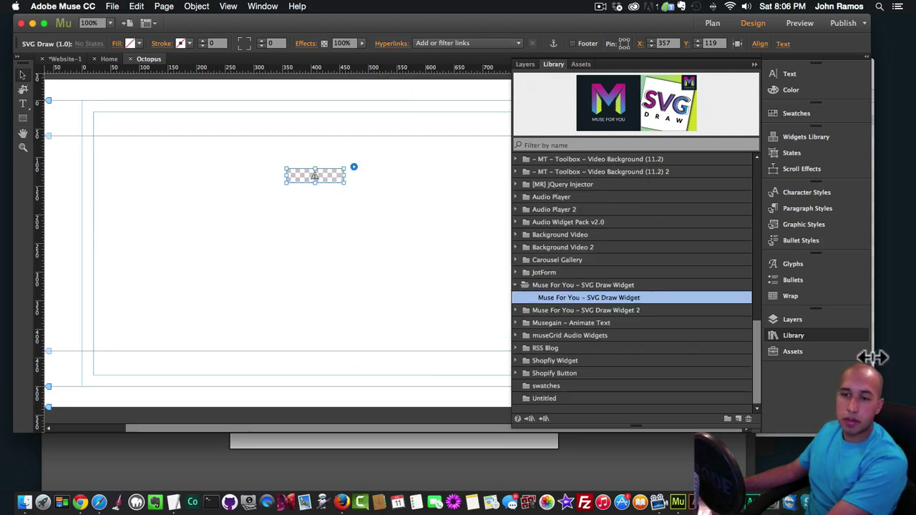
{"action": "left_click", "coordinate": [826, 339]}
Set the SVG Draw widget's width and height to 500 each.
{"action": "left_click_drag", "start_coordinate": [329, 179], "coordinate": [354, 188]}
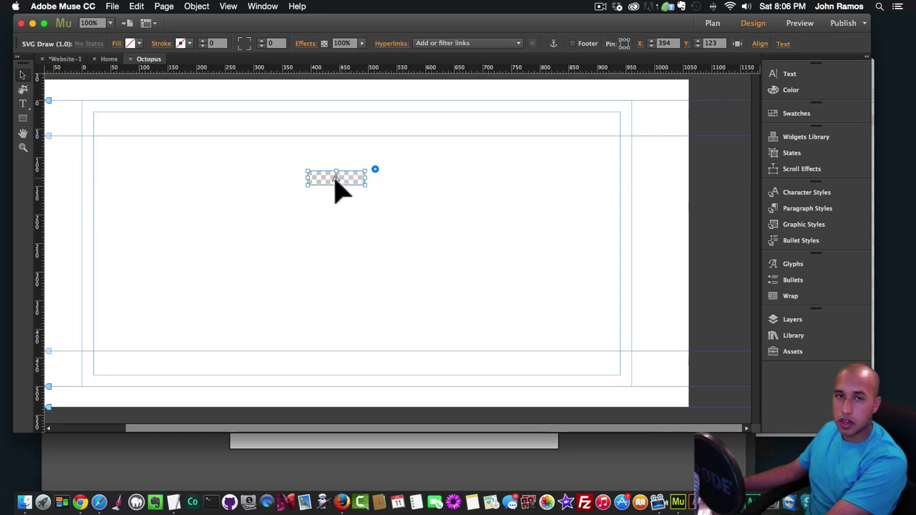
{"action": "left_click", "coordinate": [689, 46]}
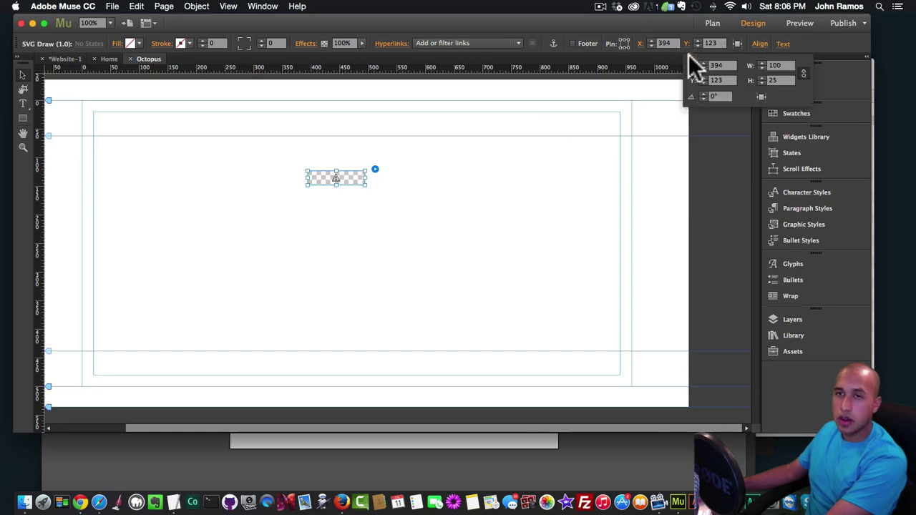
{"action": "left_click", "coordinate": [780, 66]}
{"action": "type", "text": "500"}
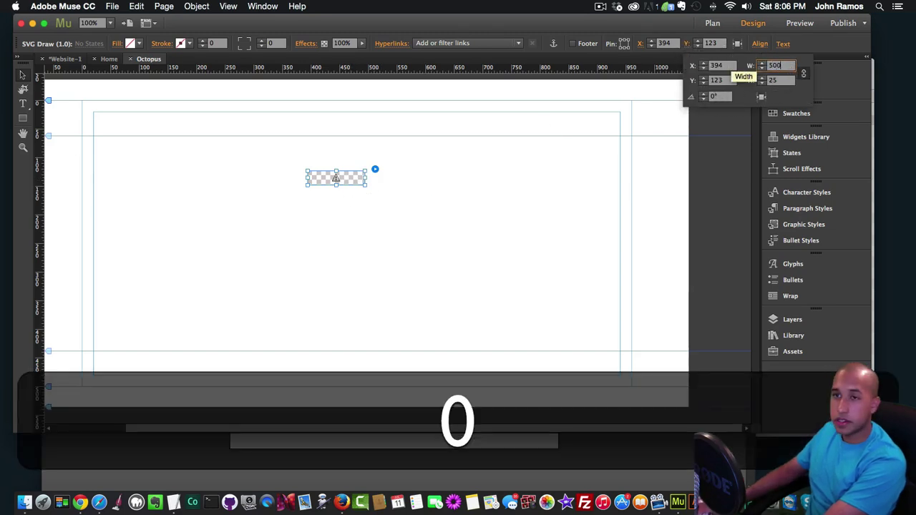
{"action": "key", "text": "Tab"}
{"action": "type", "text": "5"}
{"action": "key", "text": "BackSpace"}
{"action": "type", "text": "00"}
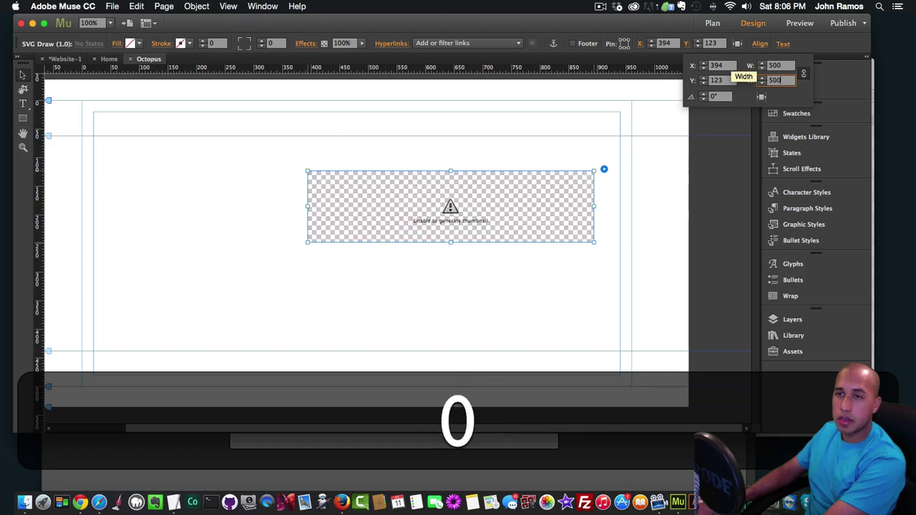
{"action": "key", "text": "Return"}
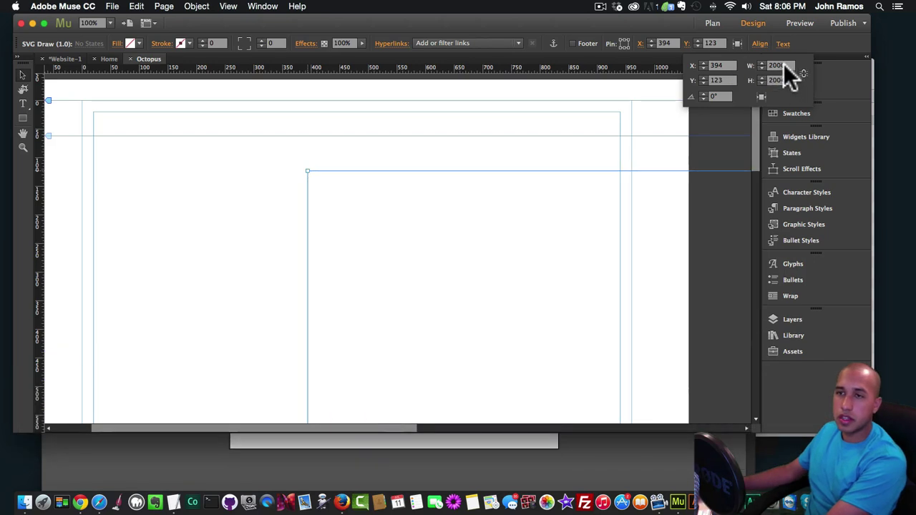
{"action": "type", "text": "500"}
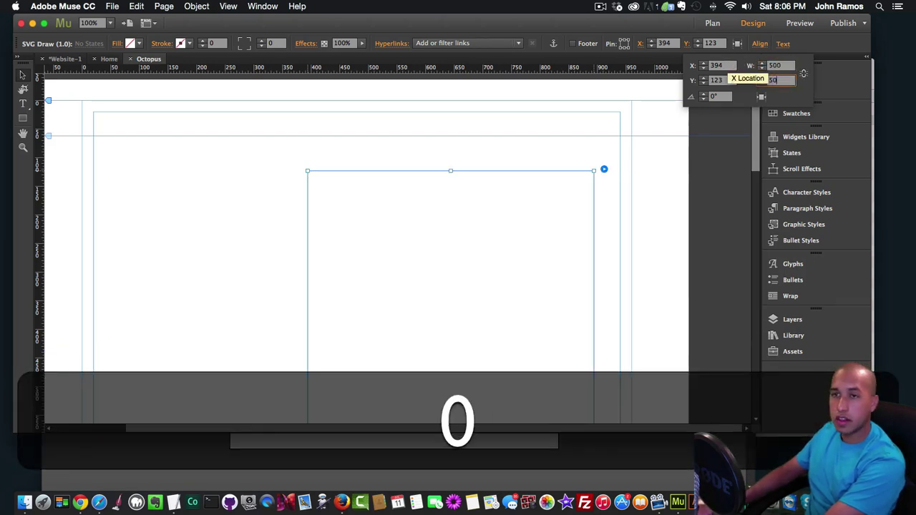
{"action": "key", "text": "Return"}
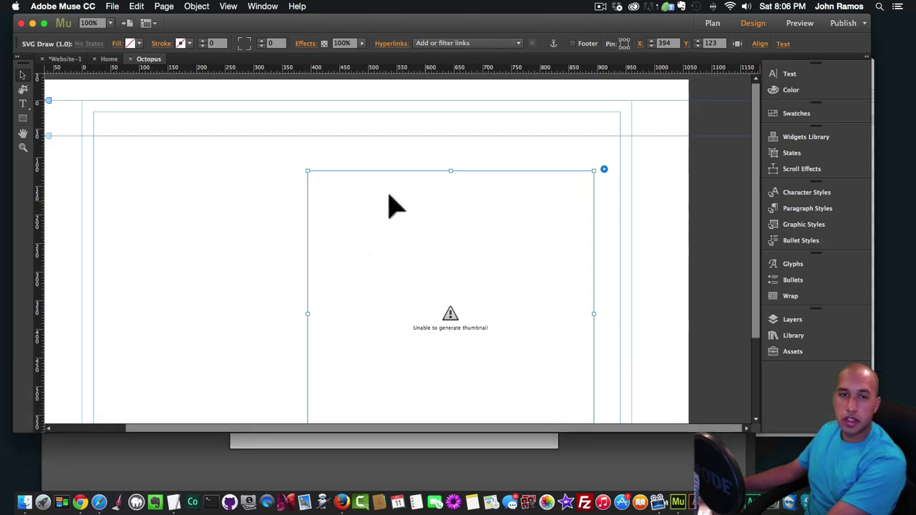
Move the SVG Draw widget to about X 230, Y 20 and enter svg1 as its instance name.
{"action": "mouse_move", "coordinate": [396, 206]}
{"action": "left_mouse_down"}
{"action": "mouse_move", "coordinate": [327, 164]}
{"action": "mouse_move", "coordinate": [321, 150]}
{"action": "mouse_move", "coordinate": [340, 153]}
{"action": "left_mouse_up"}
{"action": "left_click", "coordinate": [510, 111]}
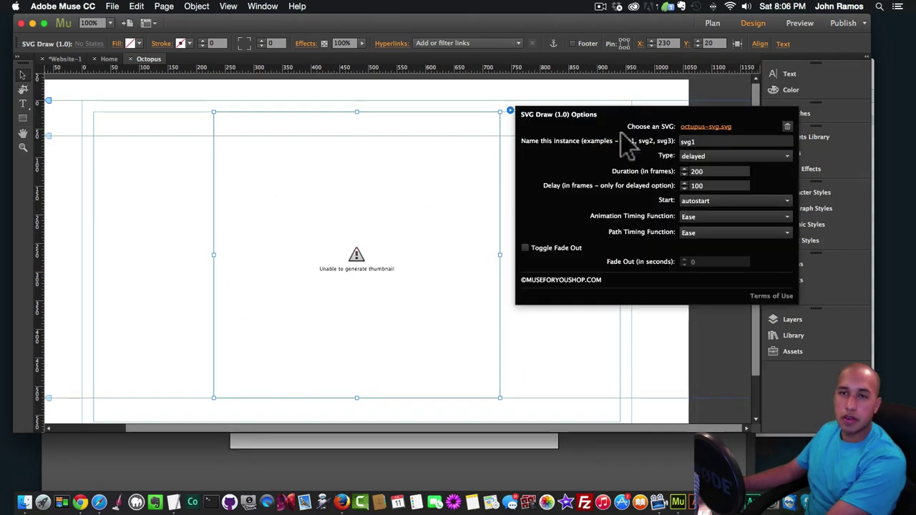
{"action": "left_click", "coordinate": [693, 141]}
{"action": "type", "text": "1"}
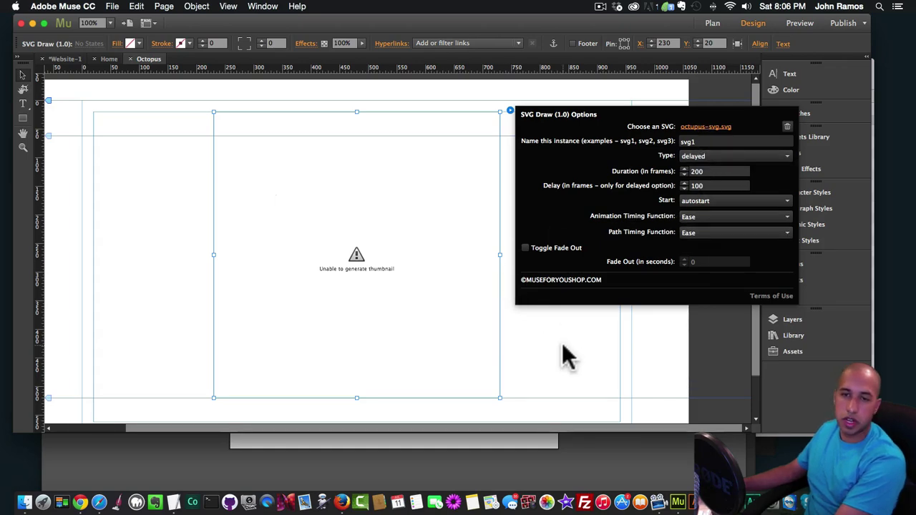
Preview the Octopus page in the browser and reload it to replay the drawing animation.
{"action": "left_click", "coordinate": [562, 322]}
{"action": "key", "text": "shift+super+e"}
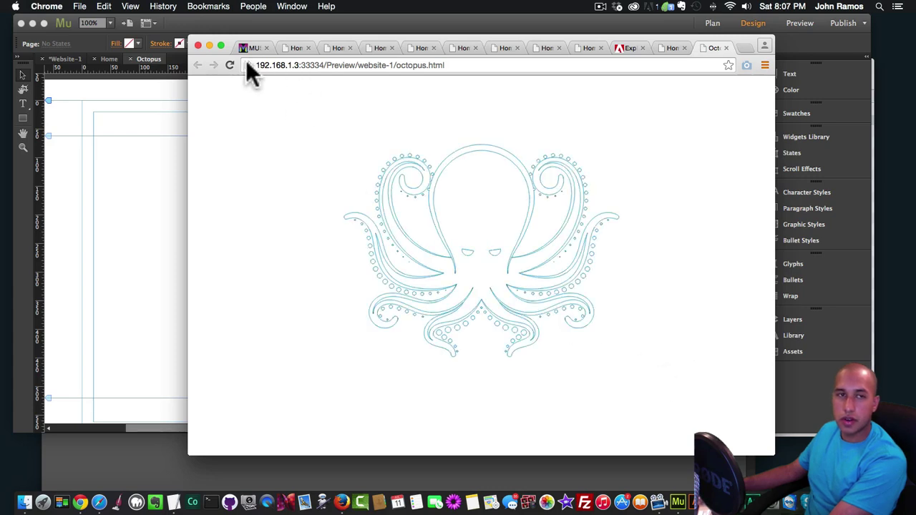
{"action": "left_click", "coordinate": [228, 64]}
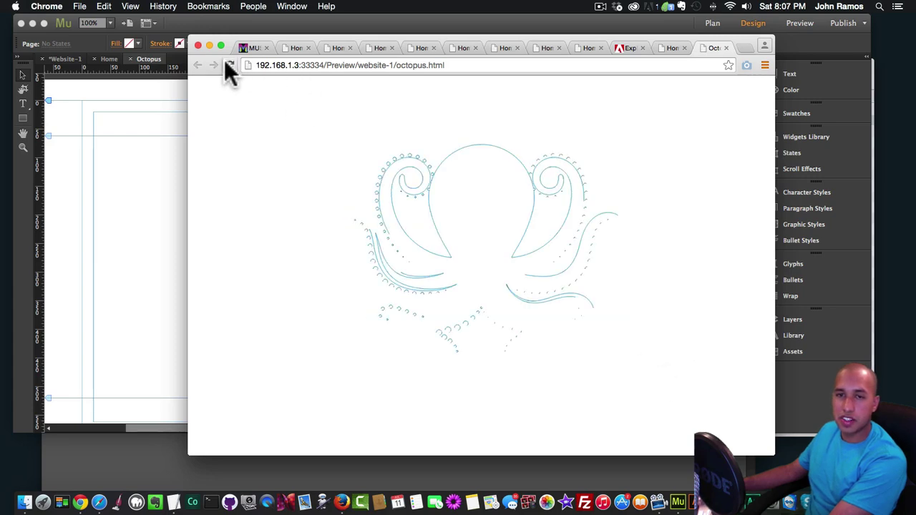
Back in Muse, set the SVG Draw widget's animation type to async and preview the page in the browser.
{"action": "left_click", "coordinate": [154, 172]}
{"action": "left_click", "coordinate": [462, 203]}
{"action": "left_click", "coordinate": [509, 112]}
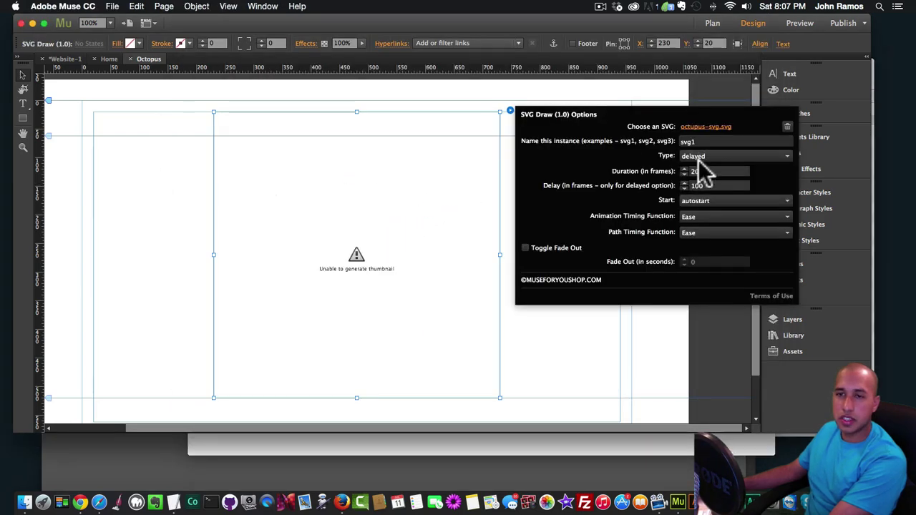
{"action": "left_click", "coordinate": [716, 155]}
{"action": "left_click", "coordinate": [702, 187]}
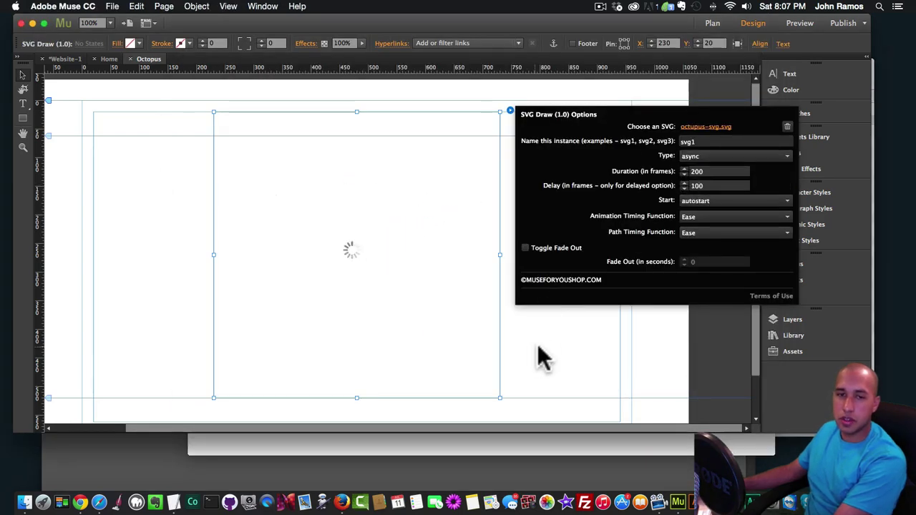
{"action": "key", "text": "shift+super+e"}
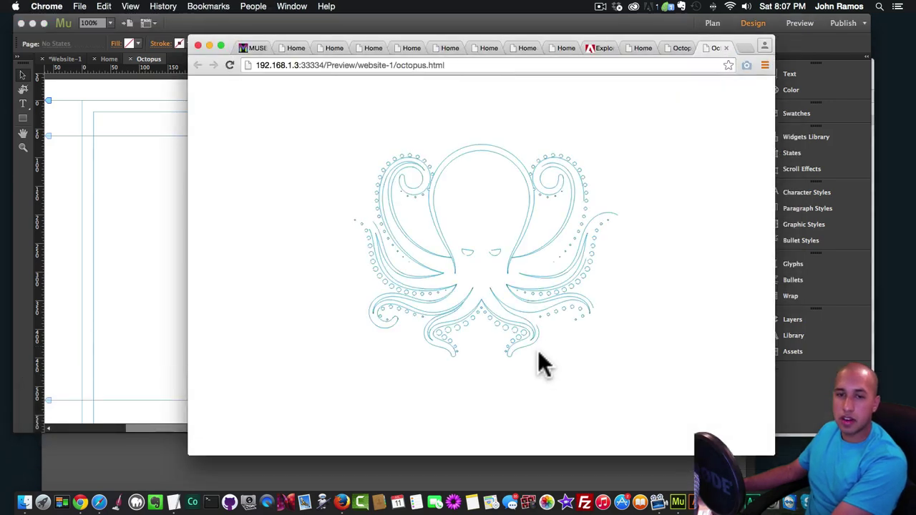
Back in Muse, change the SVG Draw widget's animation type to oneByOne and preview the page in the browser.
{"action": "left_click", "coordinate": [133, 176]}
{"action": "left_click", "coordinate": [385, 199]}
{"action": "left_click", "coordinate": [509, 110]}
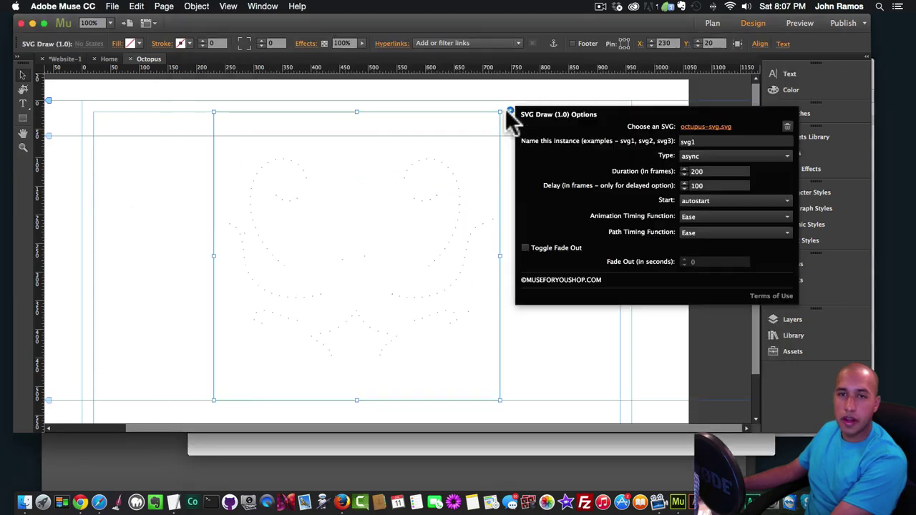
{"action": "left_click", "coordinate": [688, 155]}
{"action": "left_click", "coordinate": [690, 196]}
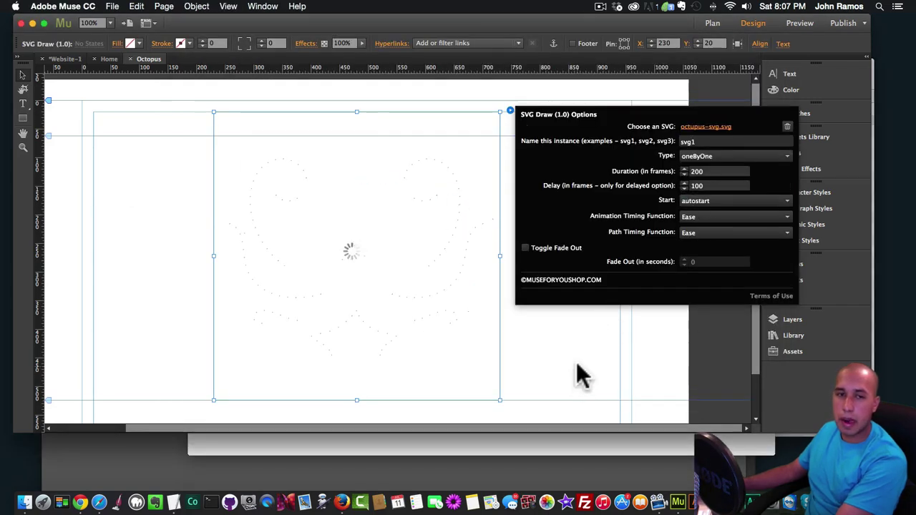
{"action": "key", "text": "shift+super+e"}
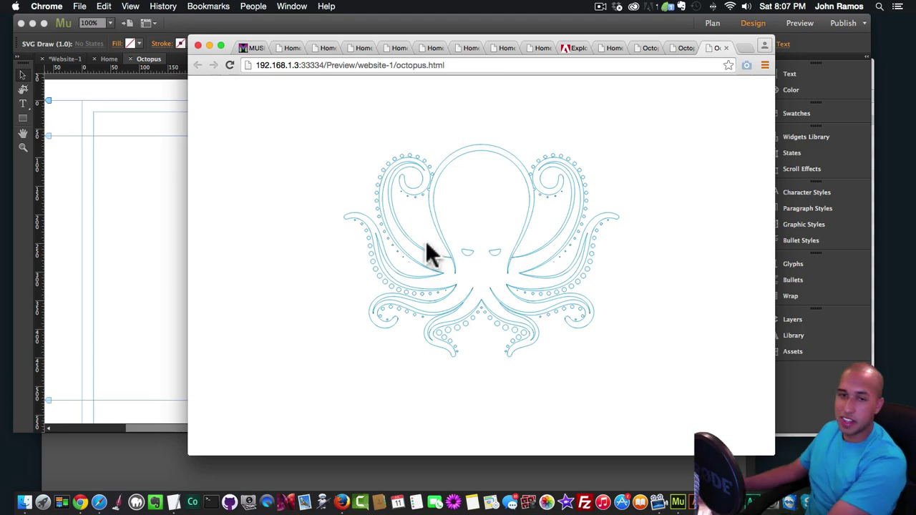
{"action": "left_click", "coordinate": [152, 207]}
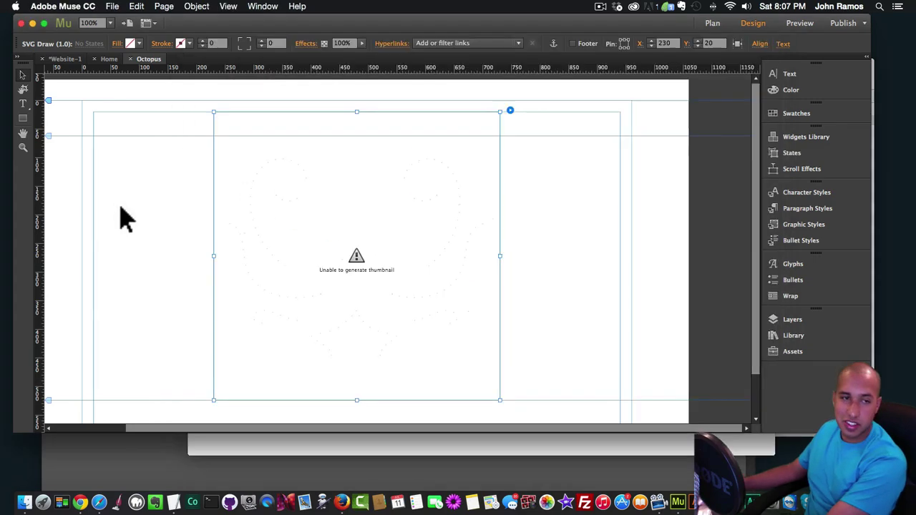
{"action": "left_click", "coordinate": [106, 483]}
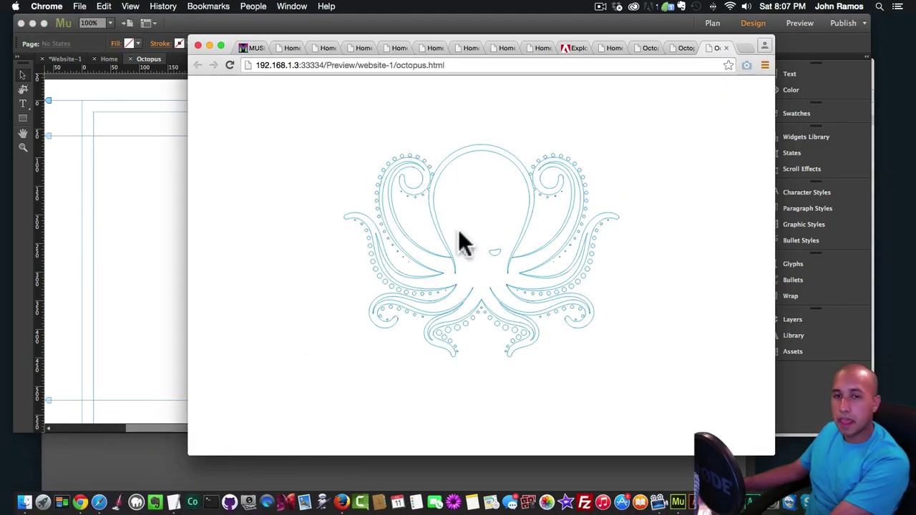
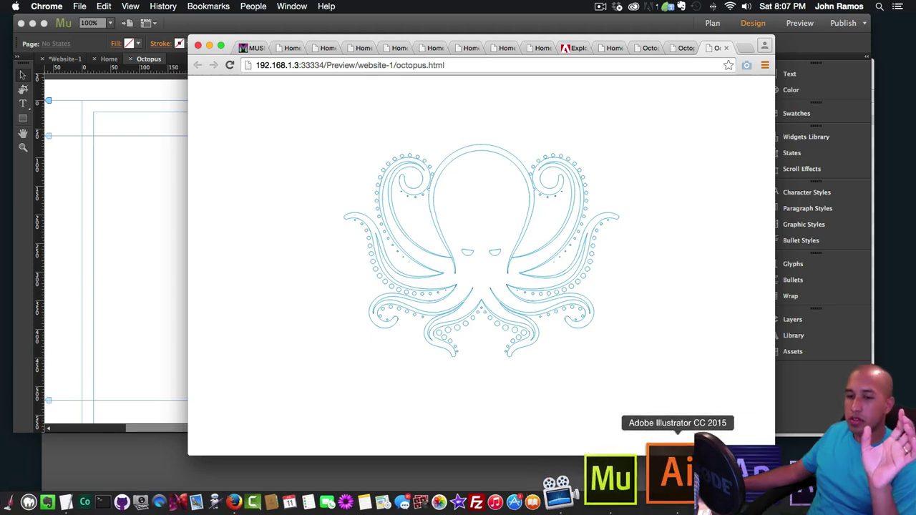
Switch to Illustrator, go to the 006.ai document and ungroup the group containing both octopuses.
{"action": "left_click", "coordinate": [723, 476]}
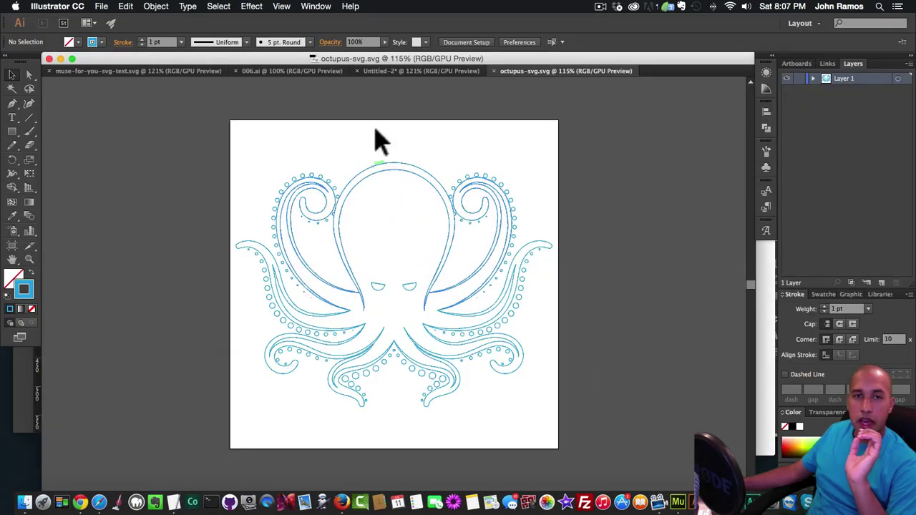
{"action": "left_click", "coordinate": [393, 69]}
{"action": "left_click", "coordinate": [304, 70]}
{"action": "left_click", "coordinate": [390, 70]}
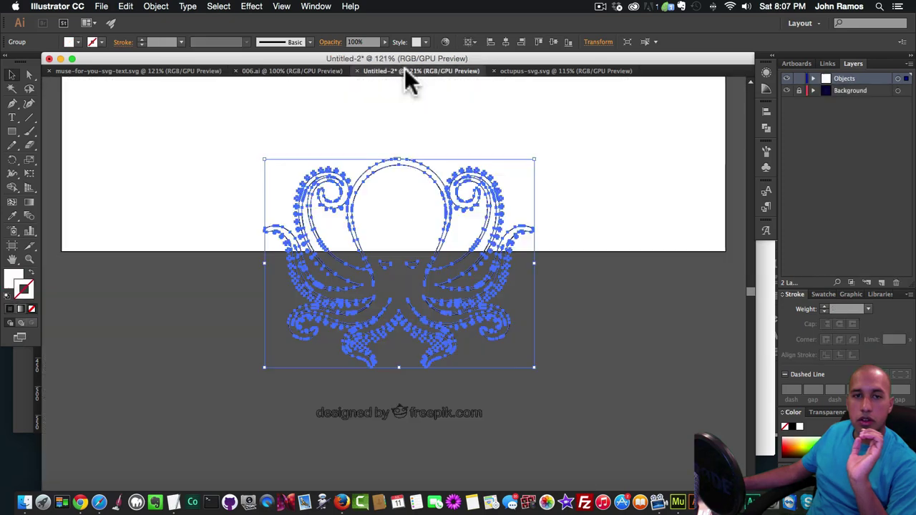
{"action": "left_click", "coordinate": [330, 118]}
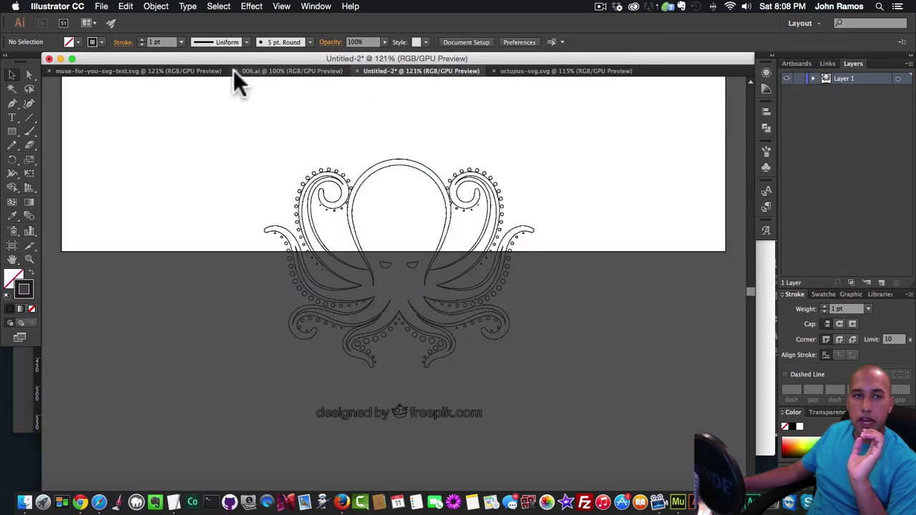
{"action": "left_click", "coordinate": [262, 69]}
{"action": "right_click", "coordinate": [352, 194]}
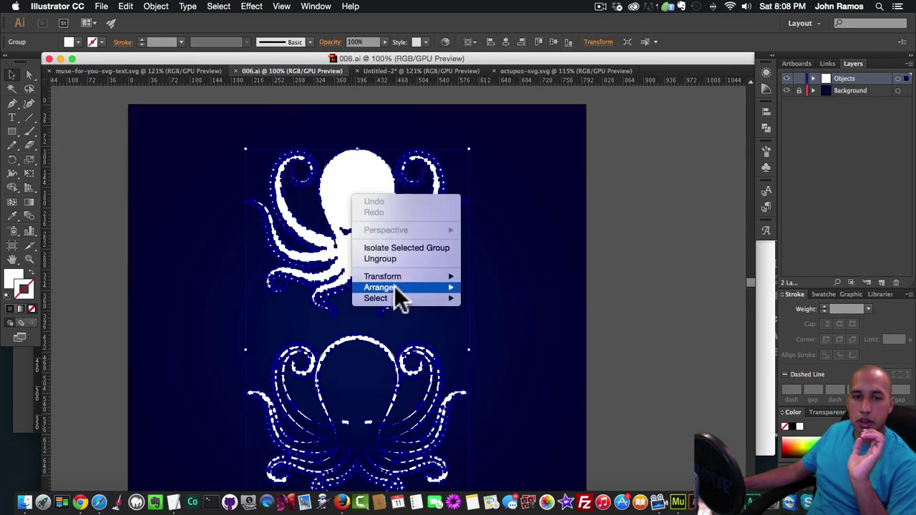
{"action": "left_click", "coordinate": [394, 259]}
{"action": "left_click", "coordinate": [595, 260]}
Select only the outlined octopus below the solid one and copy it.
{"action": "left_click", "coordinate": [357, 194]}
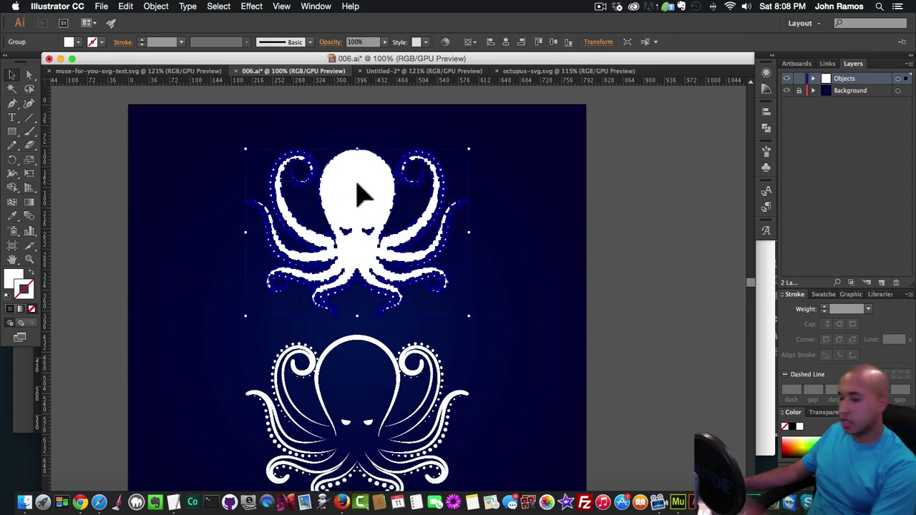
{"action": "left_click", "coordinate": [346, 352]}
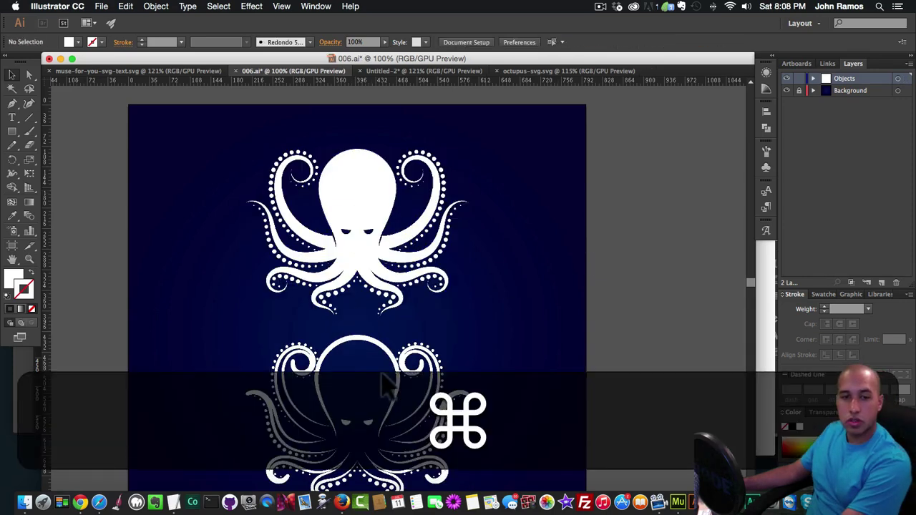
{"action": "left_click", "coordinate": [390, 364]}
{"action": "key", "text": "super+c"}
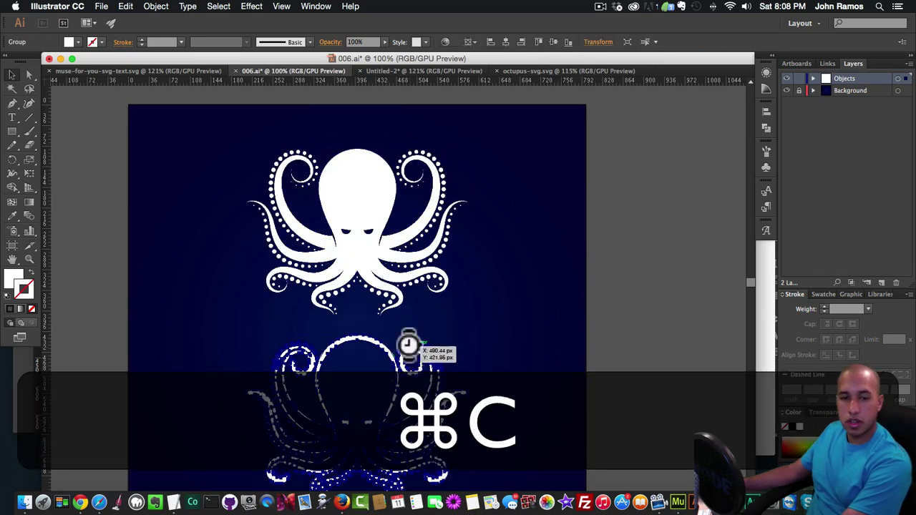
Create a new document with a 500 x 500 px artboard.
{"action": "left_click", "coordinate": [101, 6]}
{"action": "left_click", "coordinate": [109, 20]}
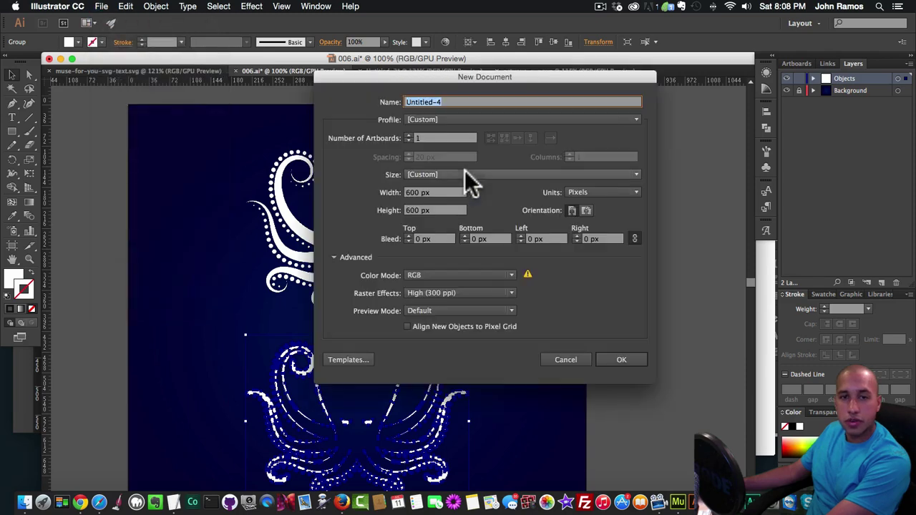
{"action": "double_click", "coordinate": [419, 194]}
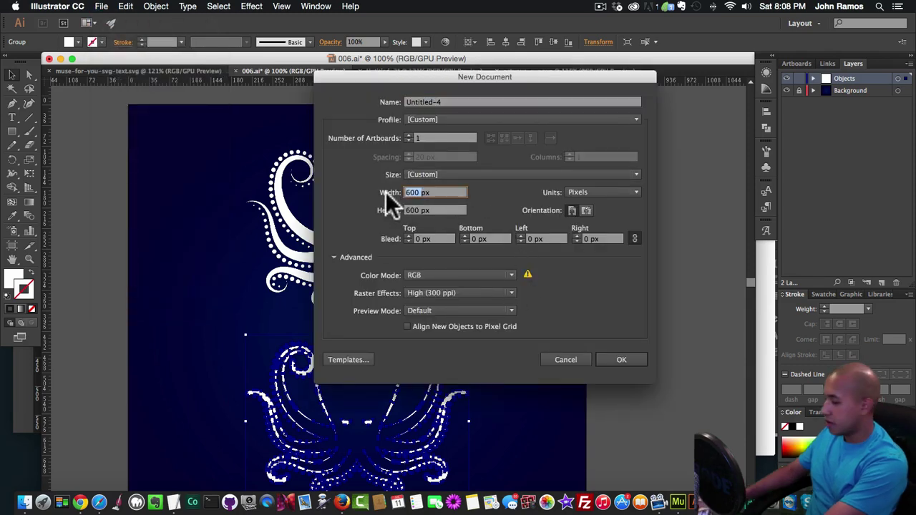
{"action": "type", "text": "500"}
{"action": "key", "text": "Tab"}
{"action": "type", "text": "500"}
{"action": "key", "text": "Return"}
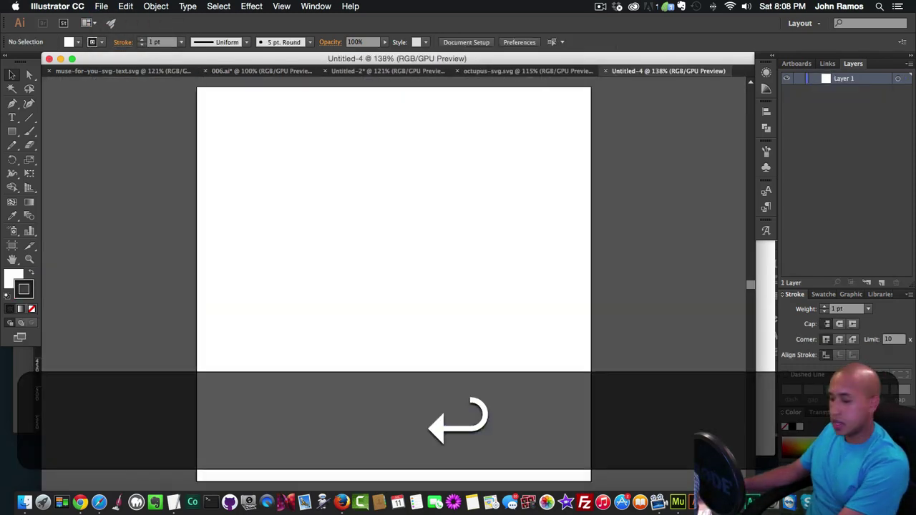
Paste the copied outlined octopus onto the new artboard.
{"action": "key", "text": "super+v"}
{"action": "key", "text": "super+z"}
{"action": "key", "text": "super+v"}
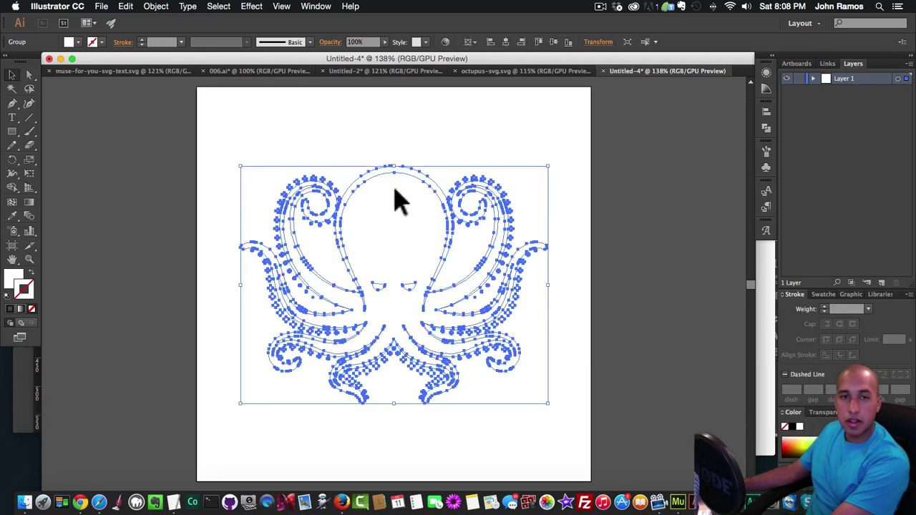
Set the outlined octopus's width to 480 px and center it horizontally and vertically on the artboard.
{"action": "left_click", "coordinate": [599, 42]}
{"action": "double_click", "coordinate": [573, 60]}
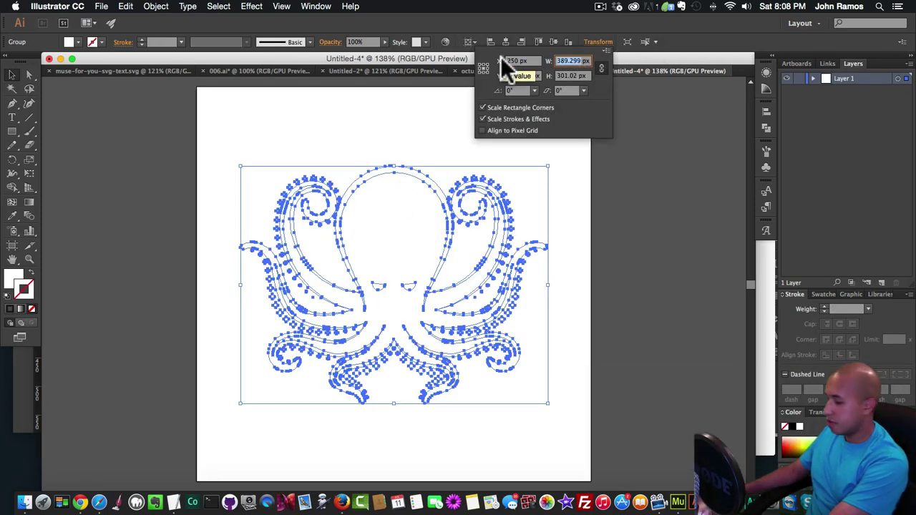
{"action": "type", "text": "480"}
{"action": "key", "text": "Return"}
{"action": "left_click", "coordinate": [620, 165]}
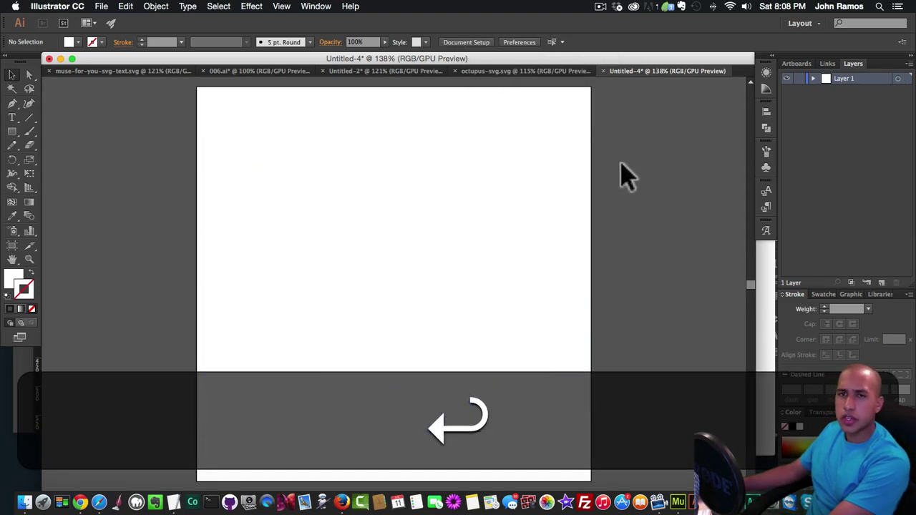
{"action": "left_click", "coordinate": [486, 237]}
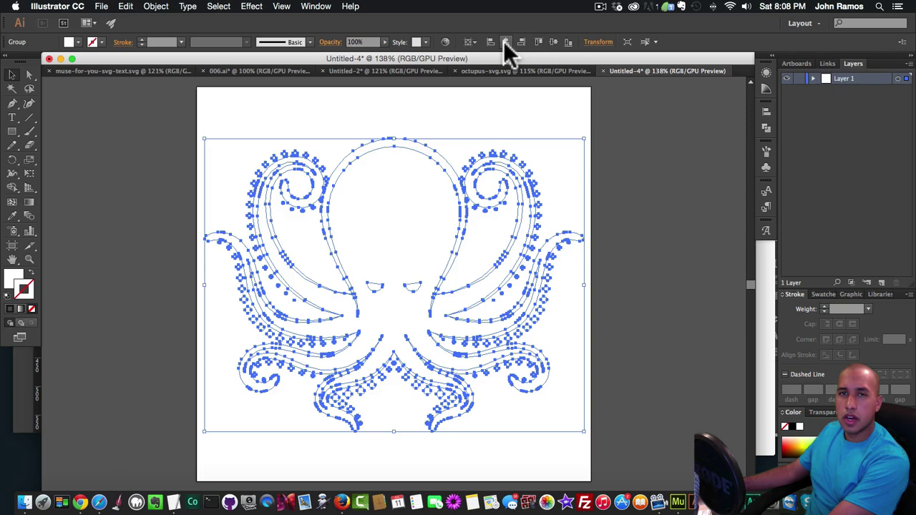
{"action": "left_click", "coordinate": [551, 41]}
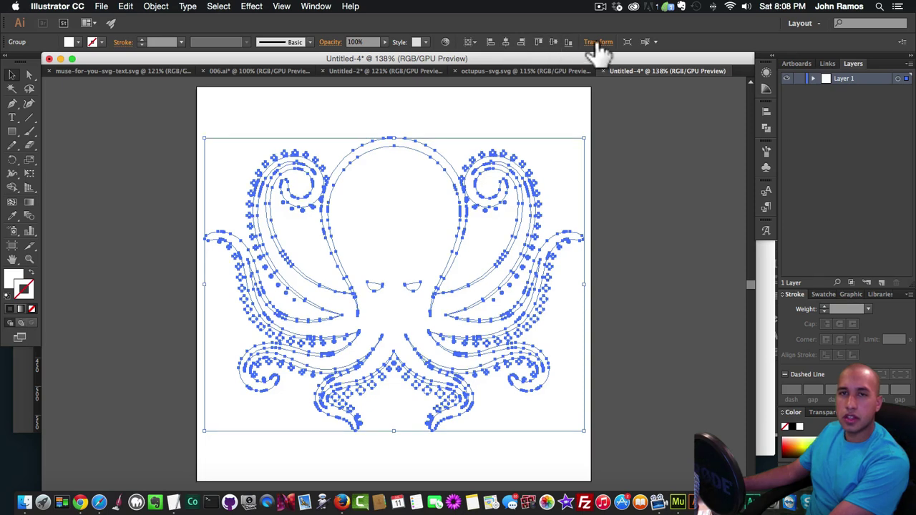
Check the artboard's dimensions and the octopus's placement on it.
{"action": "key", "text": "super+shift+a"}
{"action": "left_click", "coordinate": [16, 246]}
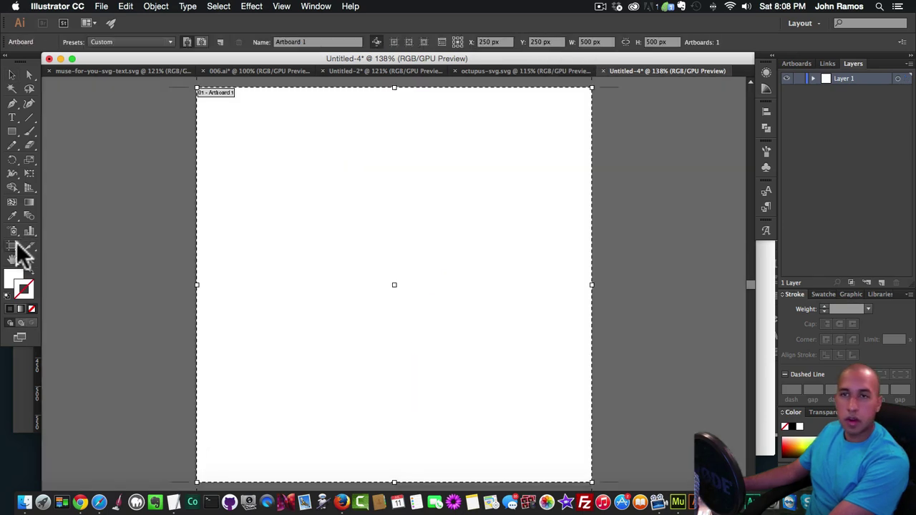
{"action": "left_click", "coordinate": [12, 75]}
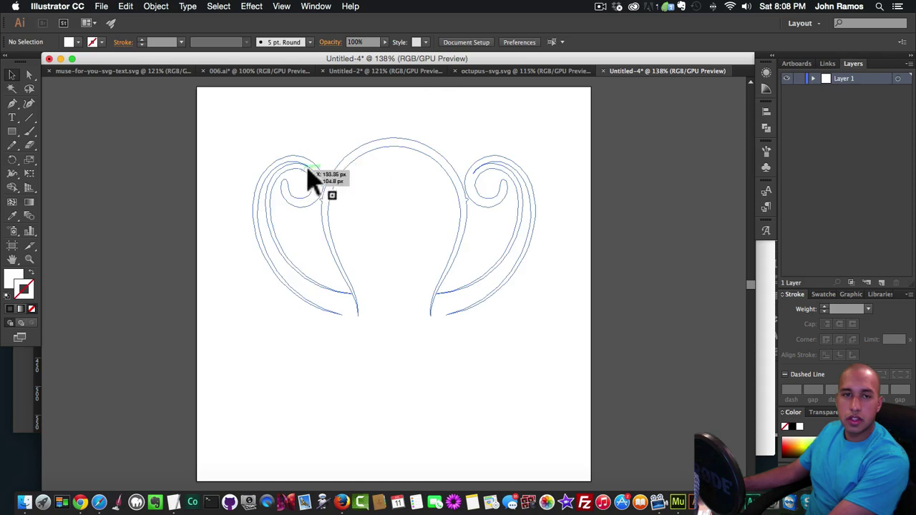
{"action": "left_click", "coordinate": [364, 169]}
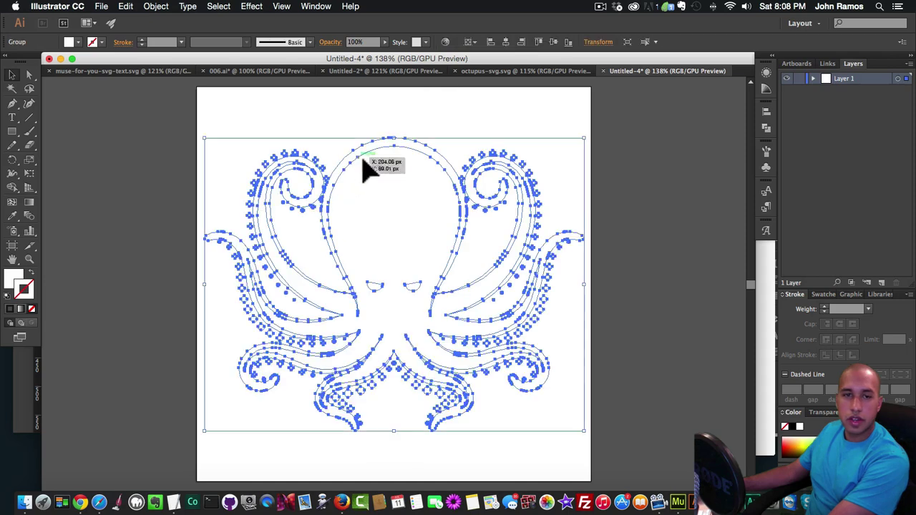
{"action": "left_click", "coordinate": [149, 113]}
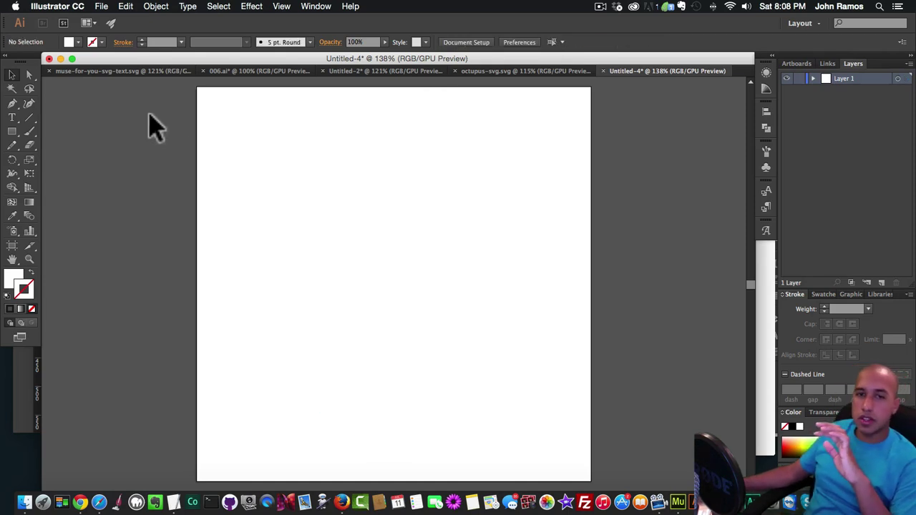
Set up a Save for Web export of the outlined octopus as PNG-24 with transparency and close the export.
{"action": "left_click", "coordinate": [102, 7]}
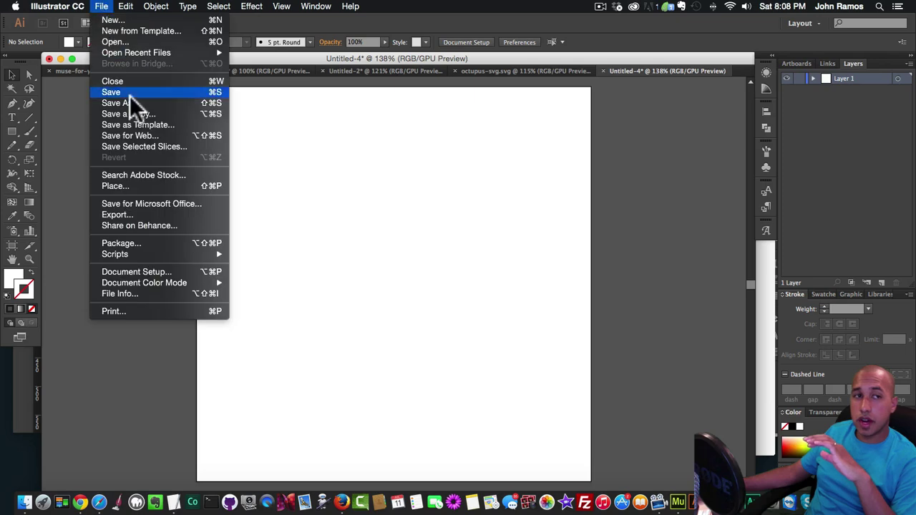
{"action": "left_click", "coordinate": [128, 133]}
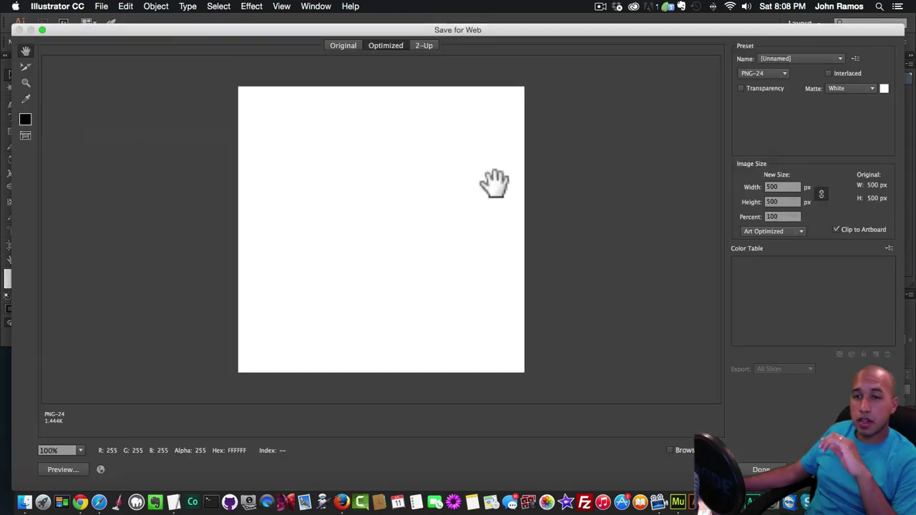
{"action": "left_click", "coordinate": [742, 88]}
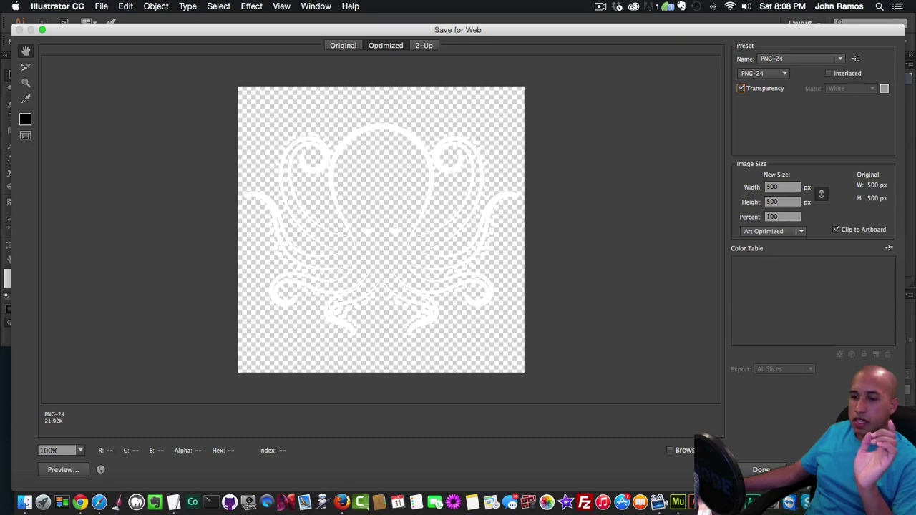
{"action": "key", "text": "Escape"}
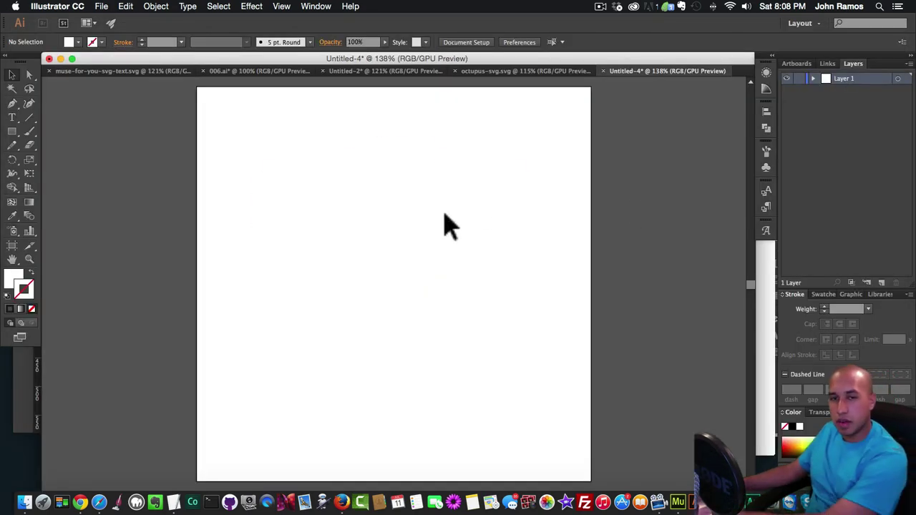
Delete the outlined octopus and paste in the solid octopus copied from the 006.ai document.
{"action": "left_click", "coordinate": [497, 199]}
{"action": "key", "text": "BackSpace"}
{"action": "left_click", "coordinate": [140, 70]}
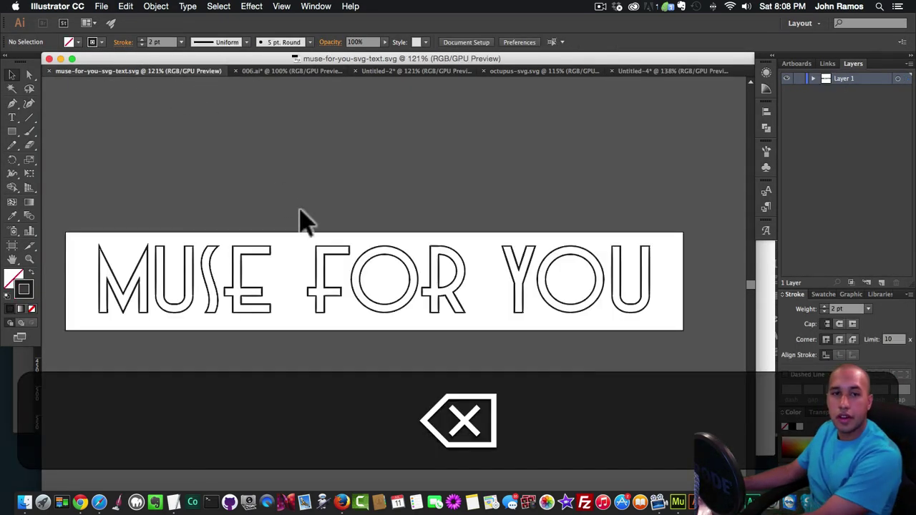
{"action": "left_click", "coordinate": [290, 71]}
{"action": "left_click_drag", "start_coordinate": [389, 303], "coordinate": [369, 208]}
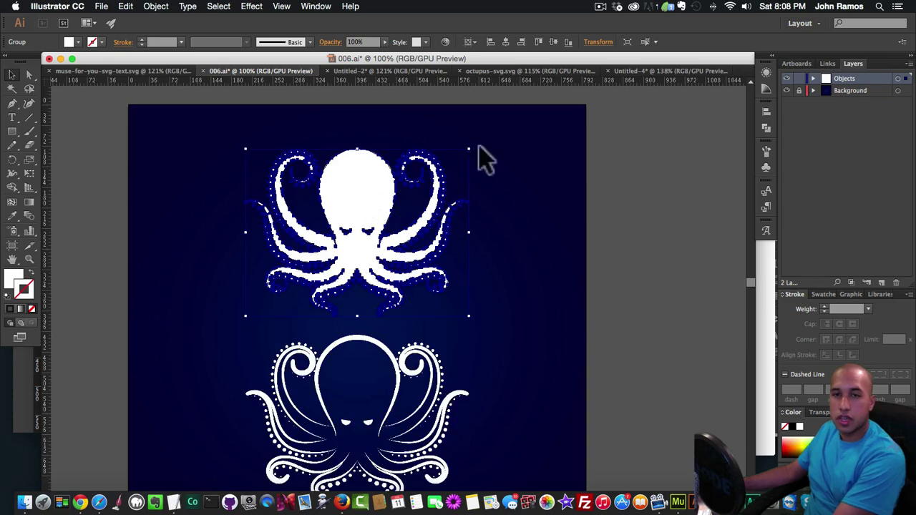
{"action": "key", "text": "super+c"}
{"action": "left_click", "coordinate": [638, 71]}
{"action": "key", "text": "super+v"}
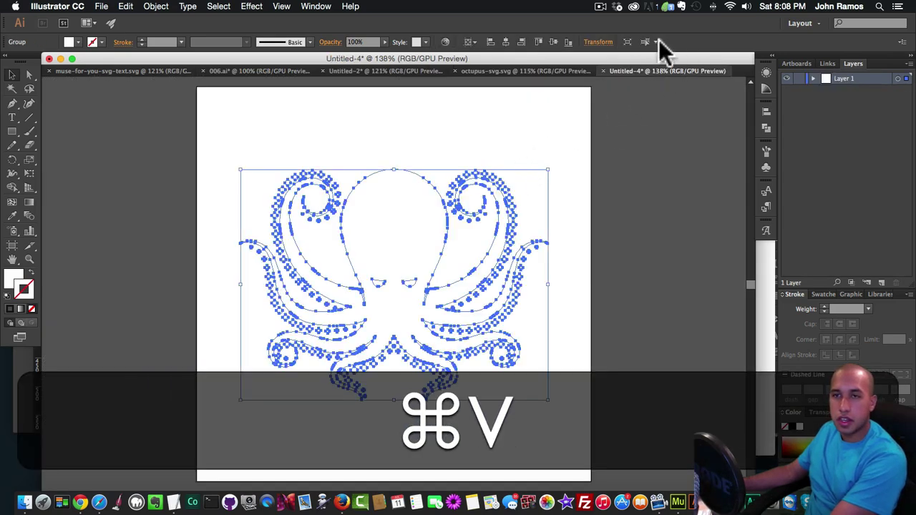
Set the solid octopus's width to 480 px and center it on the artboard.
{"action": "left_click", "coordinate": [597, 41]}
{"action": "left_click", "coordinate": [569, 60]}
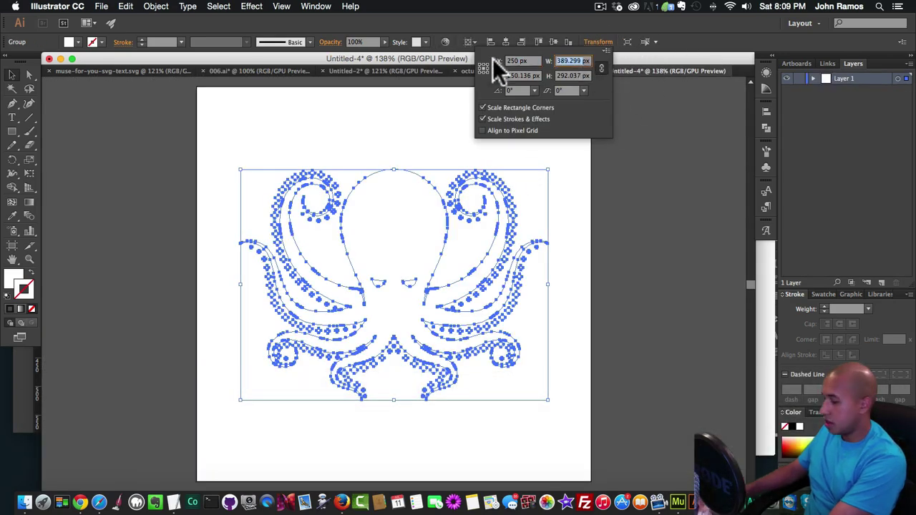
{"action": "type", "text": "480"}
{"action": "key", "text": "Return"}
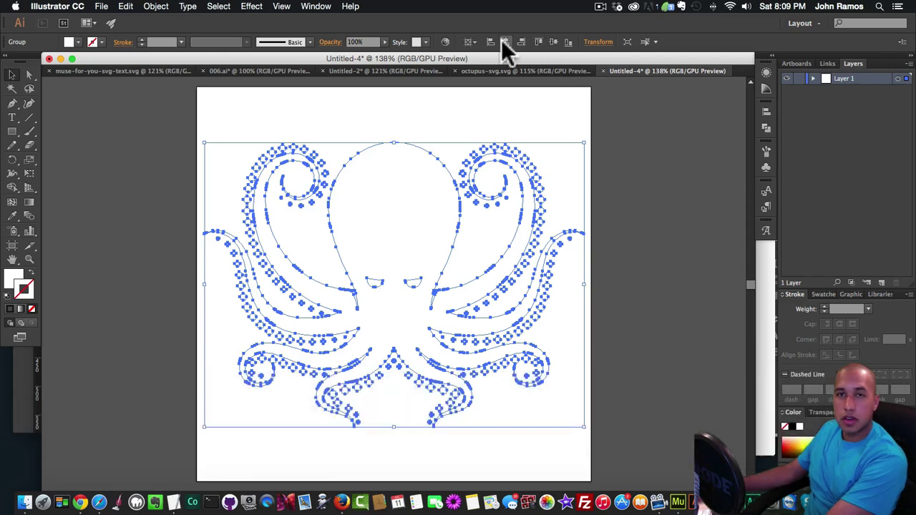
{"action": "left_click", "coordinate": [616, 207]}
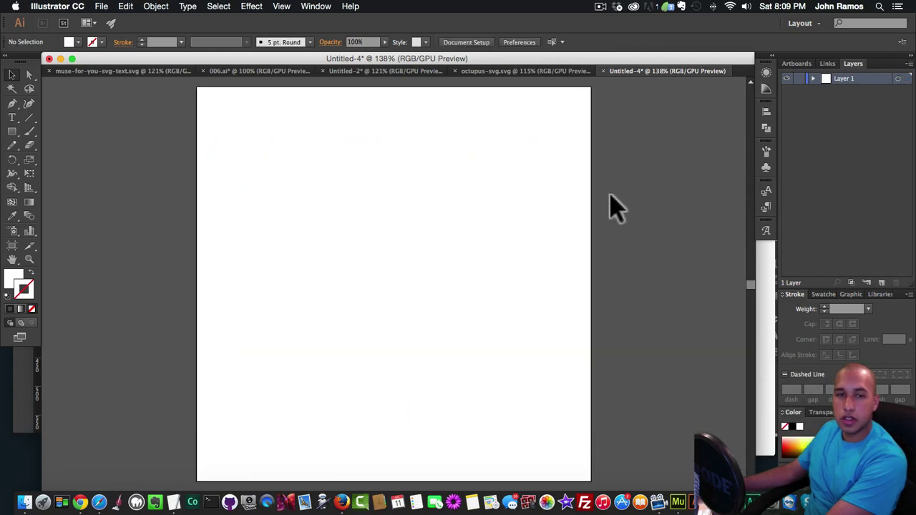
Set up a Save for Web export of the solid octopus as PNG-24 with transparency and close the export.
{"action": "left_click", "coordinate": [101, 6]}
{"action": "left_click", "coordinate": [114, 134]}
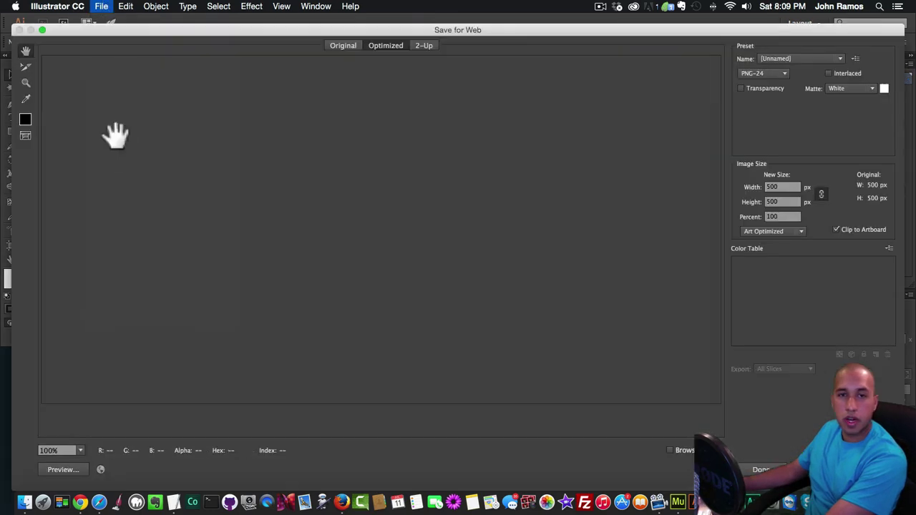
{"action": "left_click", "coordinate": [741, 88]}
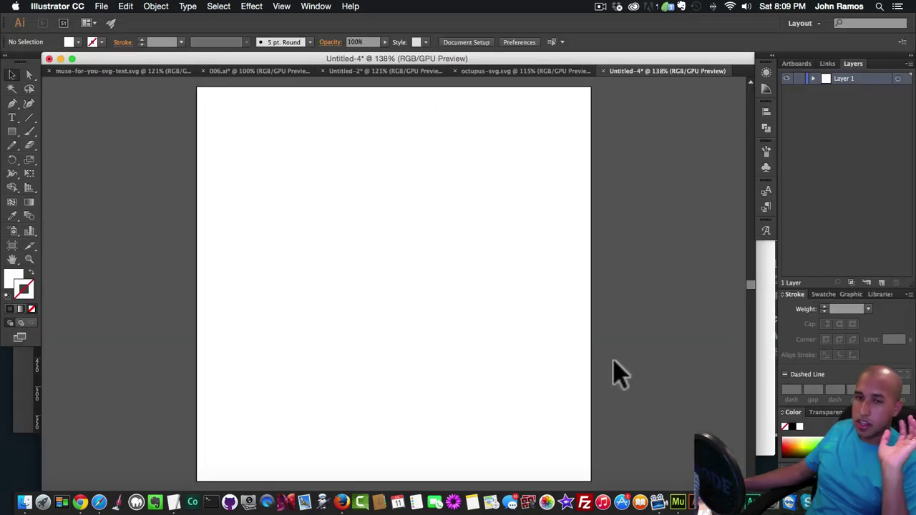
Fill the selected solid octopus with a linear white-to-black gradient.
{"action": "key", "text": "super+v"}
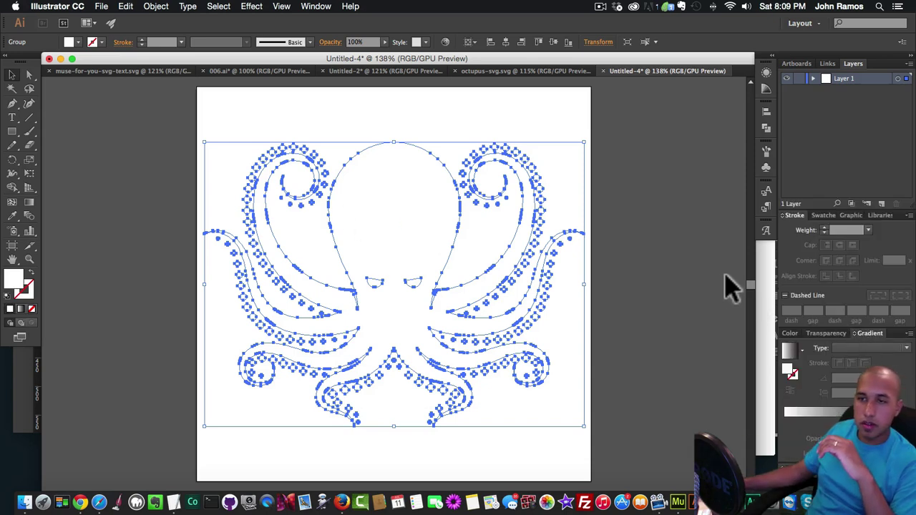
{"action": "left_click", "coordinate": [316, 6]}
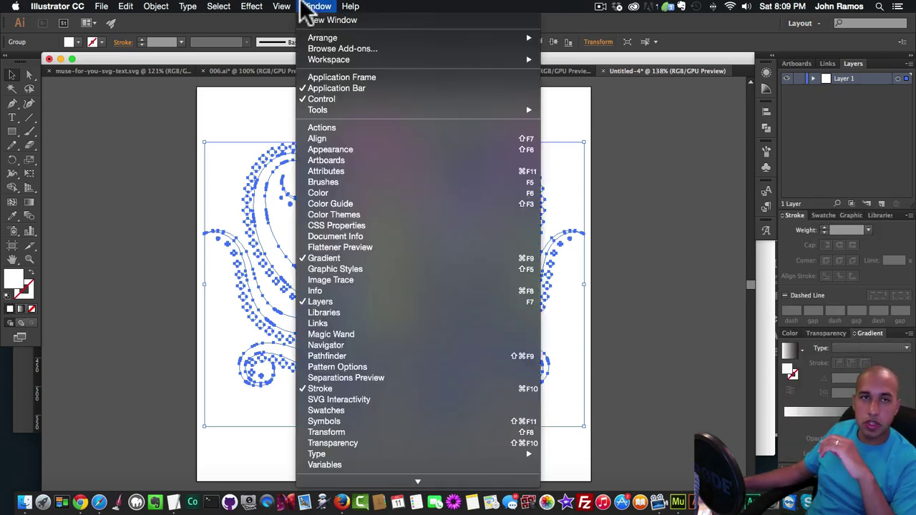
{"action": "left_click", "coordinate": [868, 338]}
{"action": "left_click", "coordinate": [842, 413]}
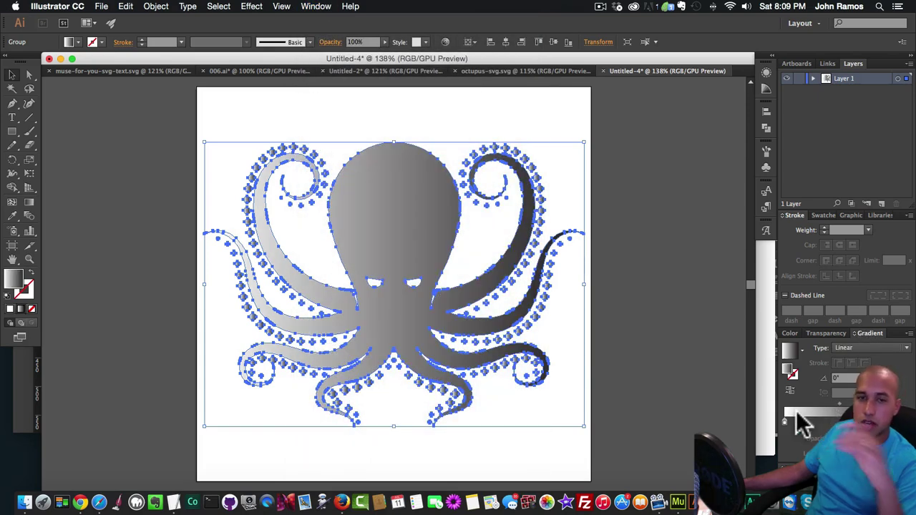
Copy the hex code 95D0AB from the "colors and code" document in TextEdit and return to Illustrator.
{"action": "left_click", "coordinate": [173, 503]}
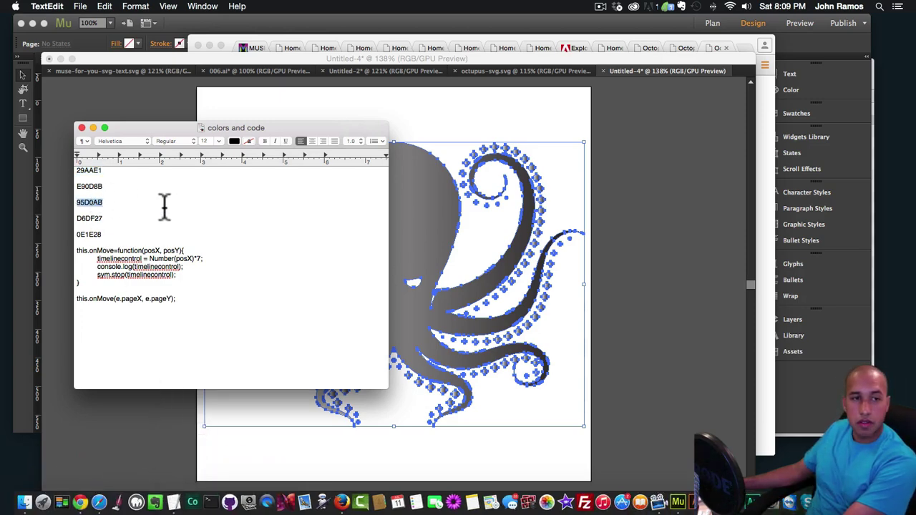
{"action": "key", "text": "super"}
{"action": "key", "text": "super+c"}
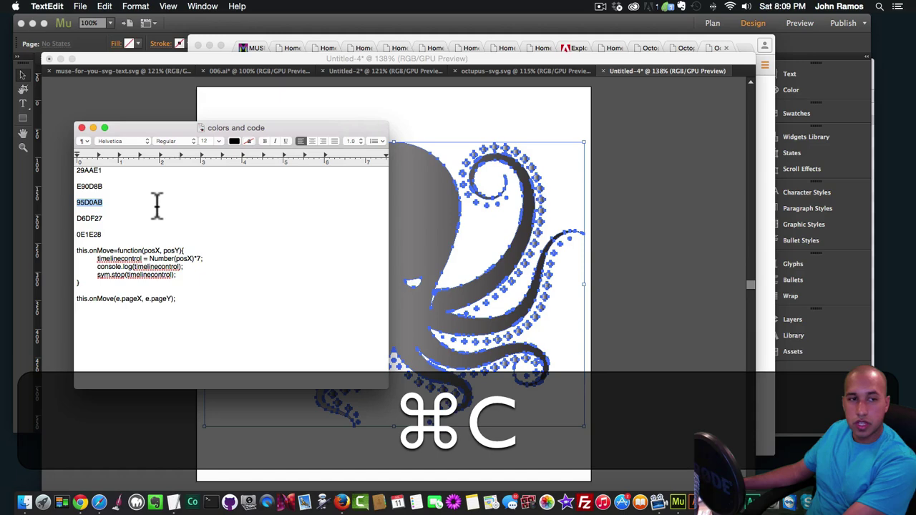
{"action": "left_click", "coordinate": [712, 325]}
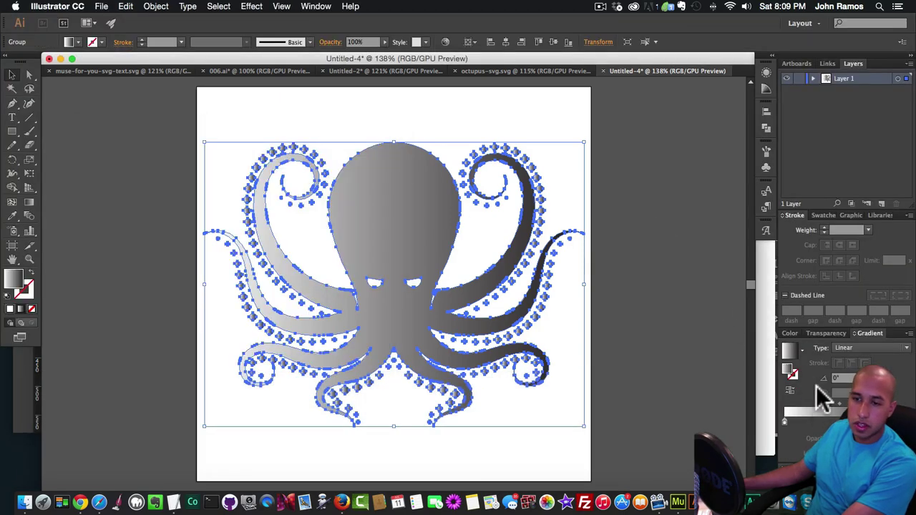
{"action": "double_click", "coordinate": [784, 421]}
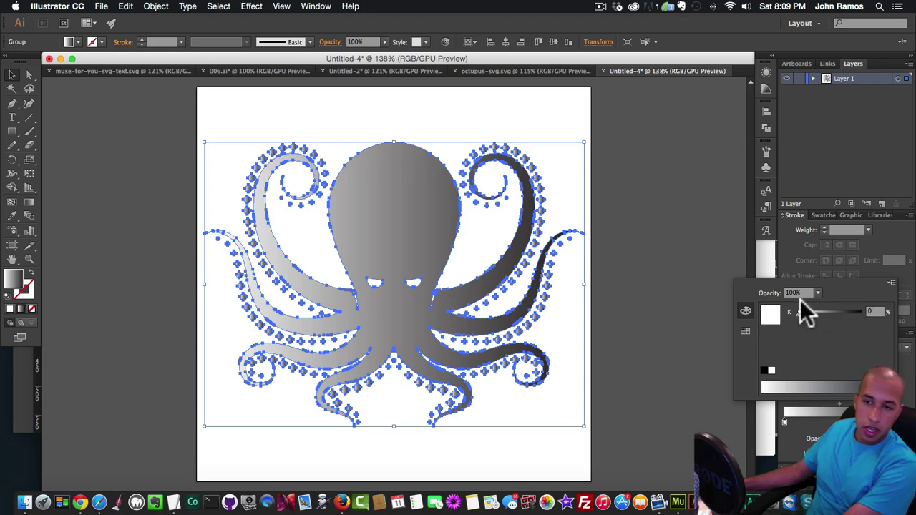
{"action": "left_click", "coordinate": [745, 331]}
{"action": "left_click", "coordinate": [745, 310]}
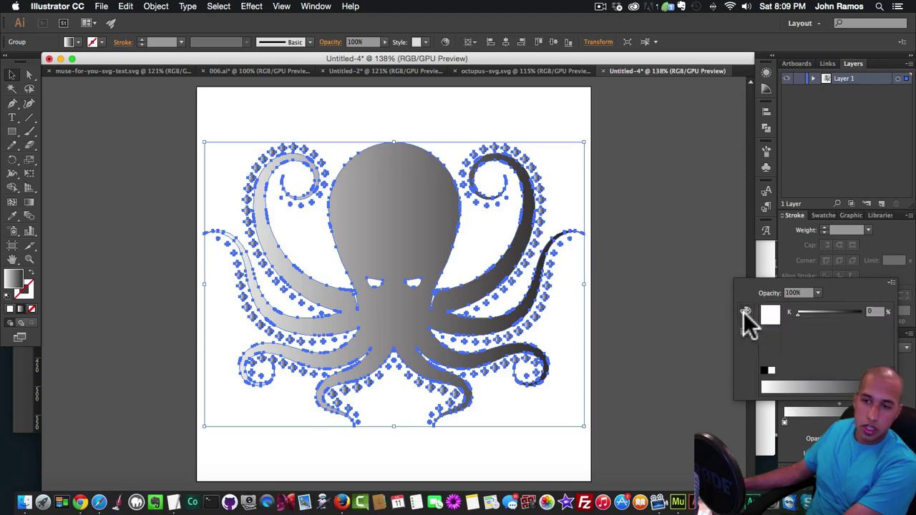
{"action": "left_click", "coordinate": [768, 265]}
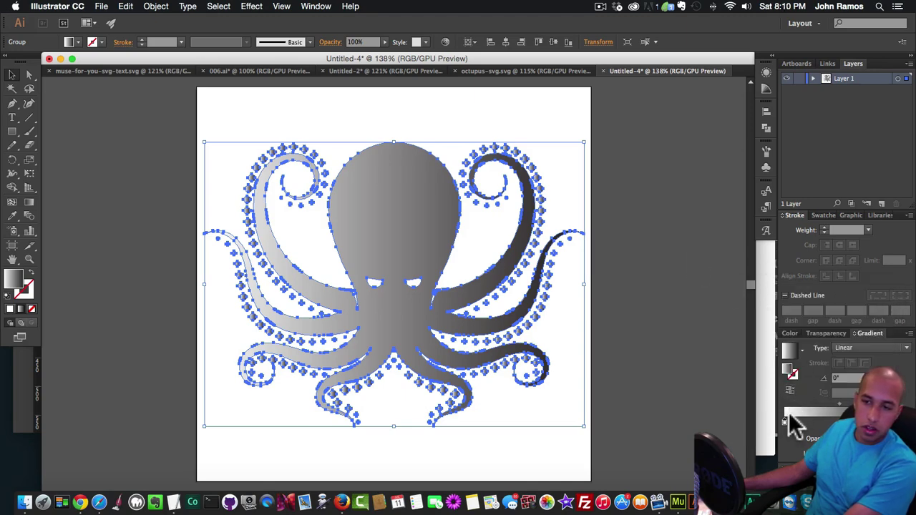
Draw a rectangle about 99 x 91 px beside the artboard and set its white gradient stop to 95D0AB.
{"action": "left_click", "coordinate": [12, 130]}
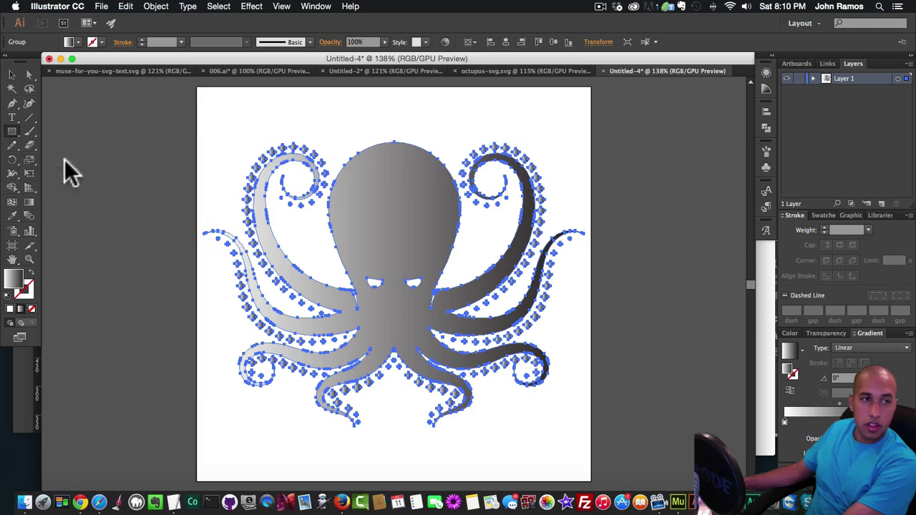
{"action": "left_click_drag", "start_coordinate": [70, 169], "coordinate": [149, 239]}
{"action": "left_click", "coordinate": [12, 74]}
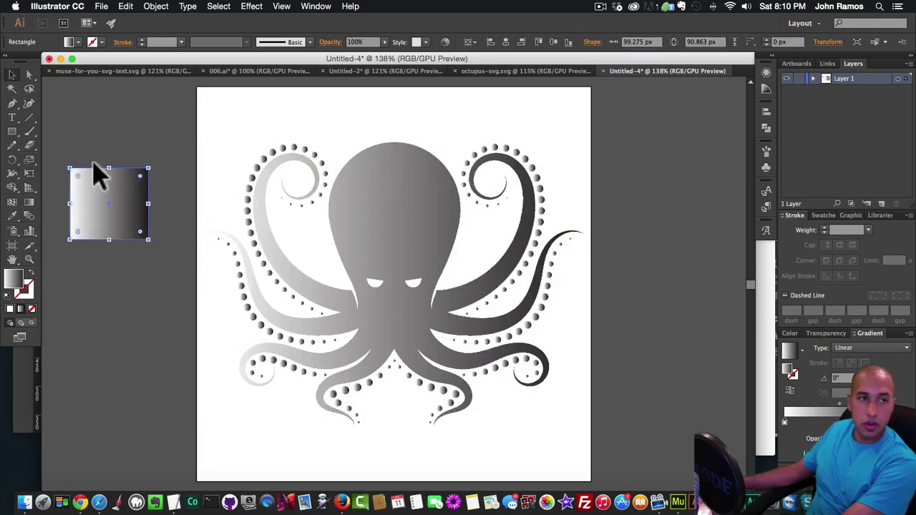
{"action": "double_click", "coordinate": [17, 277]}
{"action": "key", "text": "cmd+v"}
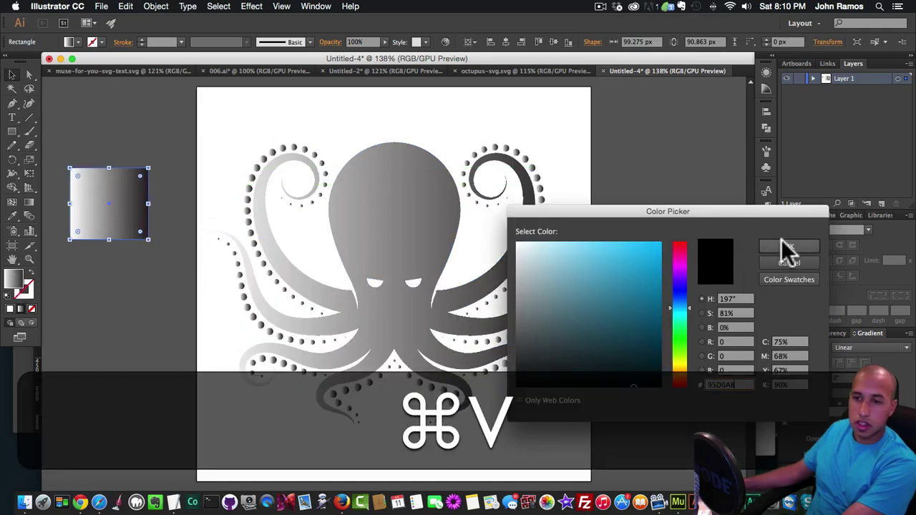
{"action": "left_click", "coordinate": [772, 245]}
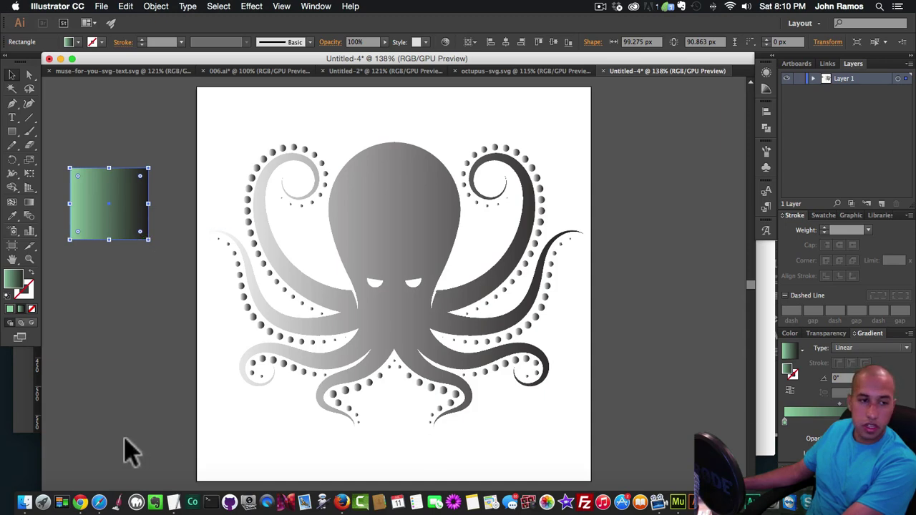
Copy the hex code D6DF27 from the "colors and code" document in TextEdit and return to Illustrator.
{"action": "left_click", "coordinate": [25, 494]}
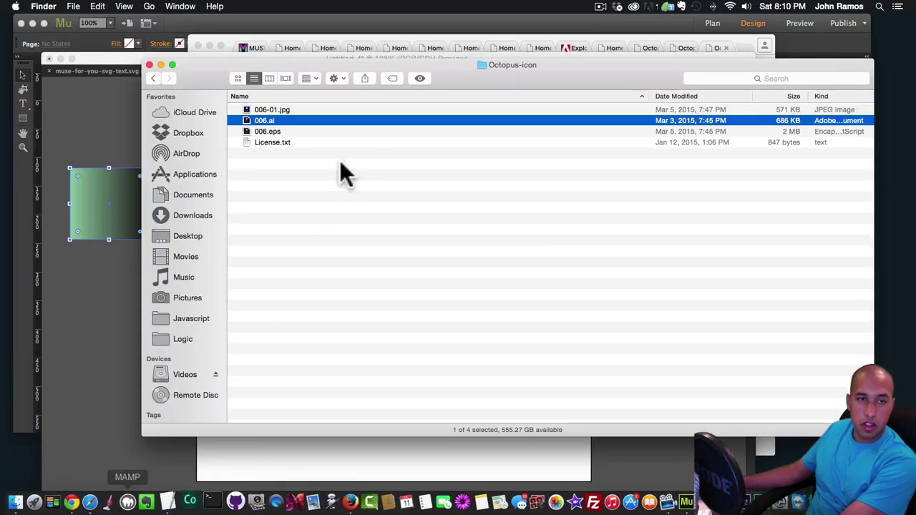
{"action": "key", "text": "super+w"}
{"action": "left_click", "coordinate": [192, 478]}
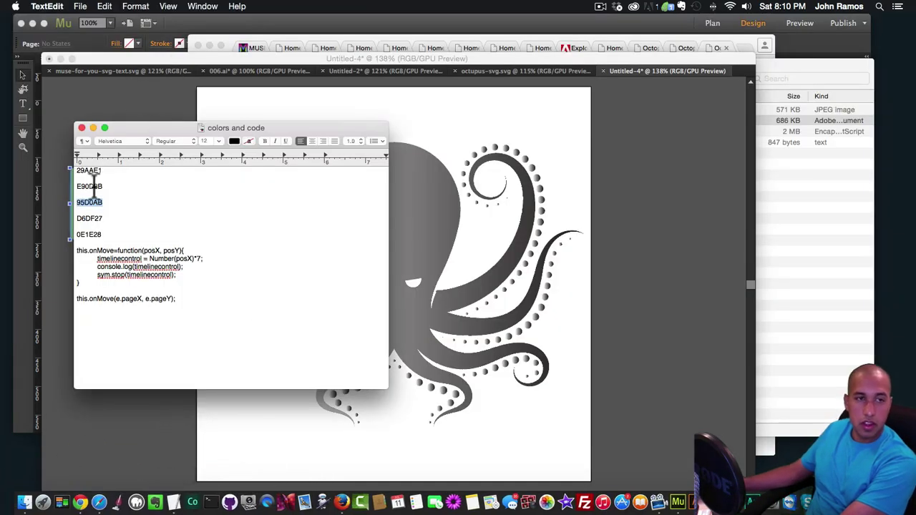
{"action": "key", "text": "super+c"}
{"action": "left_click", "coordinate": [70, 326]}
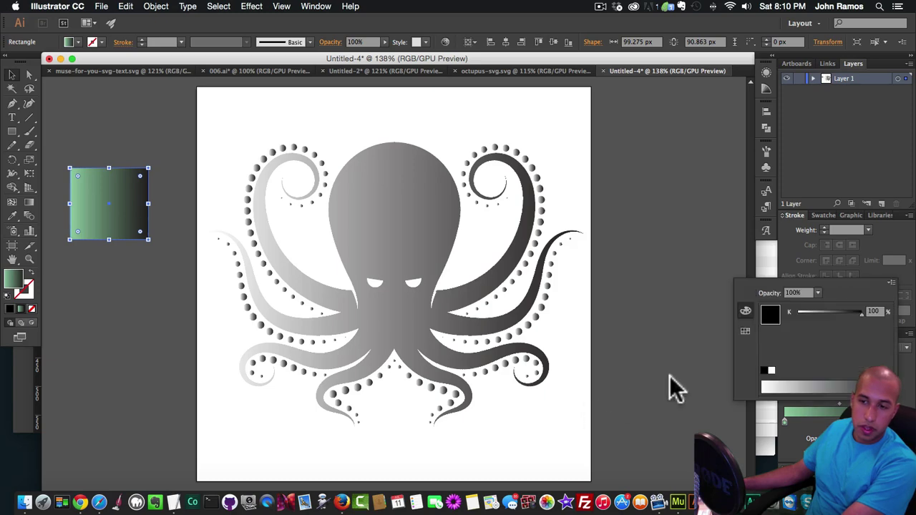
Set the black gradient stop of the rectangle beside the artboard to D6DF27.
{"action": "double_click", "coordinate": [15, 280]}
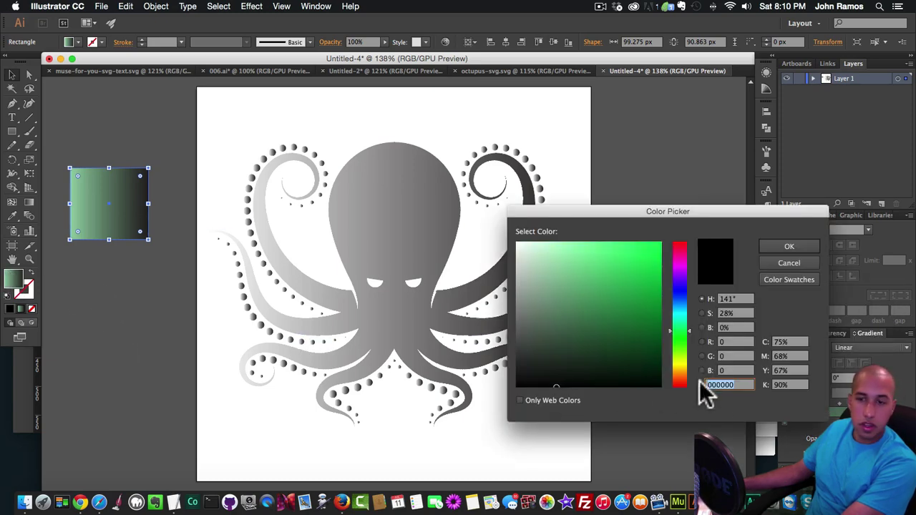
{"action": "double_click", "coordinate": [716, 381]}
{"action": "key", "text": "super+v"}
{"action": "left_click", "coordinate": [783, 245]}
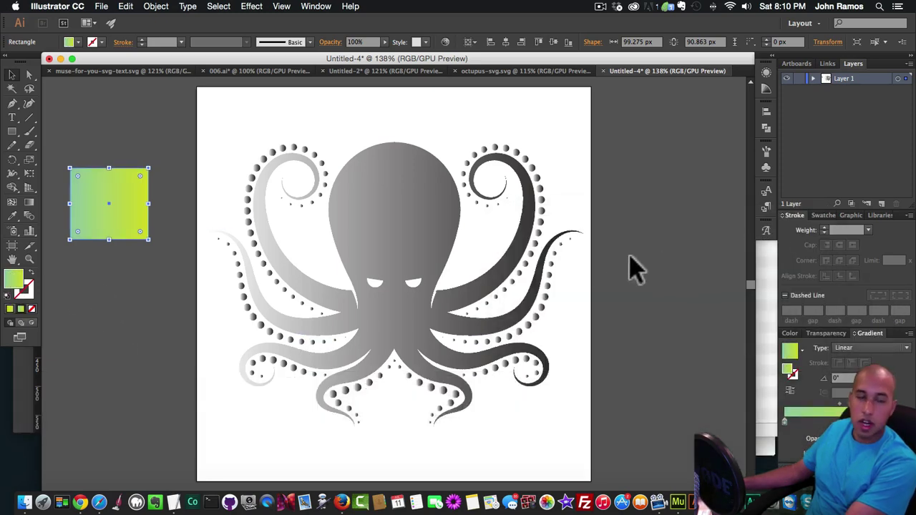
Select the octopus and apply the rectangle's green-to-yellow gradient to it with the Eyedropper.
{"action": "left_click", "coordinate": [274, 231], "text": "shift"}
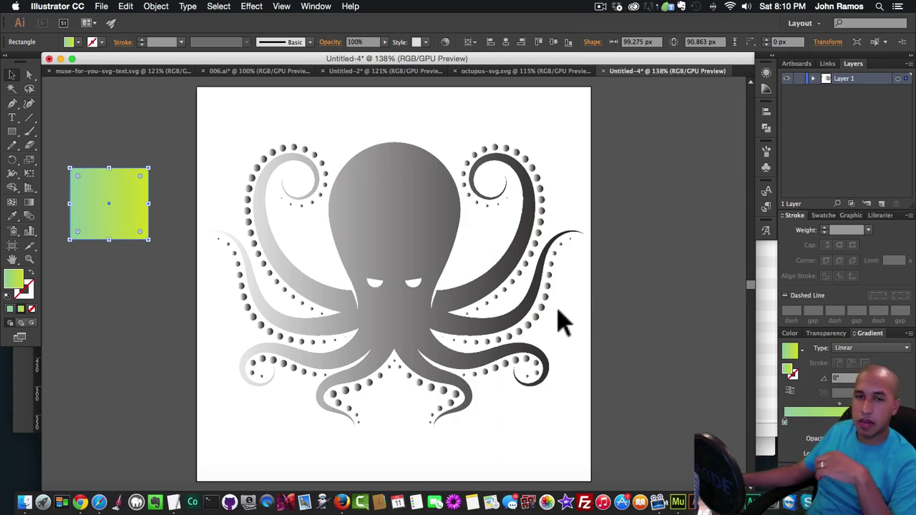
{"action": "left_click", "coordinate": [440, 223]}
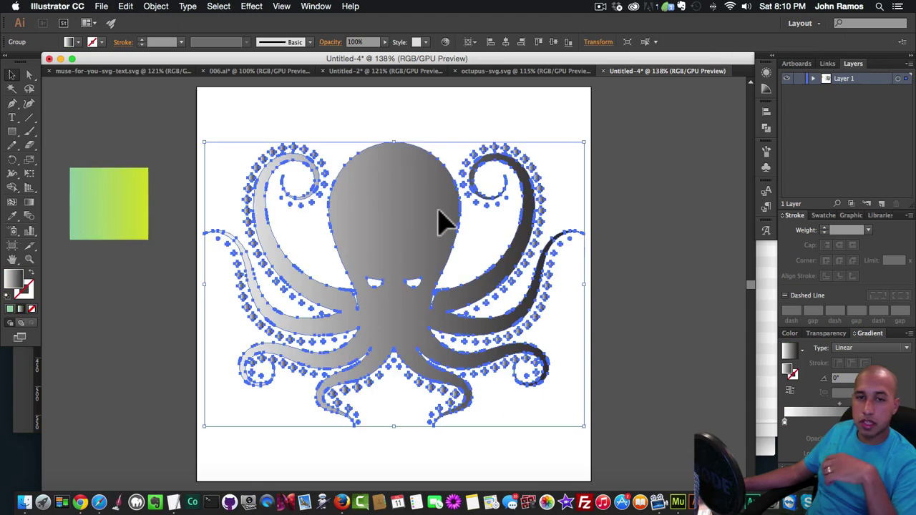
{"action": "left_click", "coordinate": [12, 216]}
{"action": "left_click", "coordinate": [119, 199]}
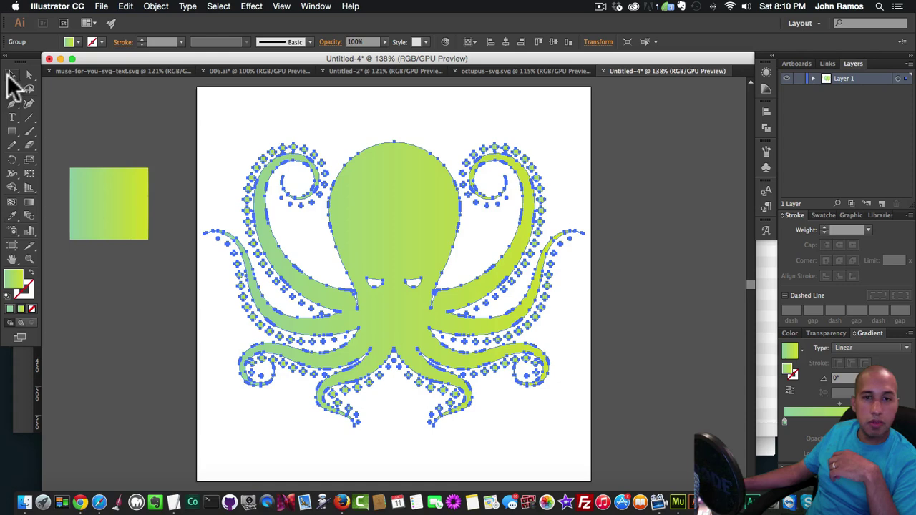
Change the octopus gradient type to Radial and deselect the artwork.
{"action": "left_click", "coordinate": [11, 75]}
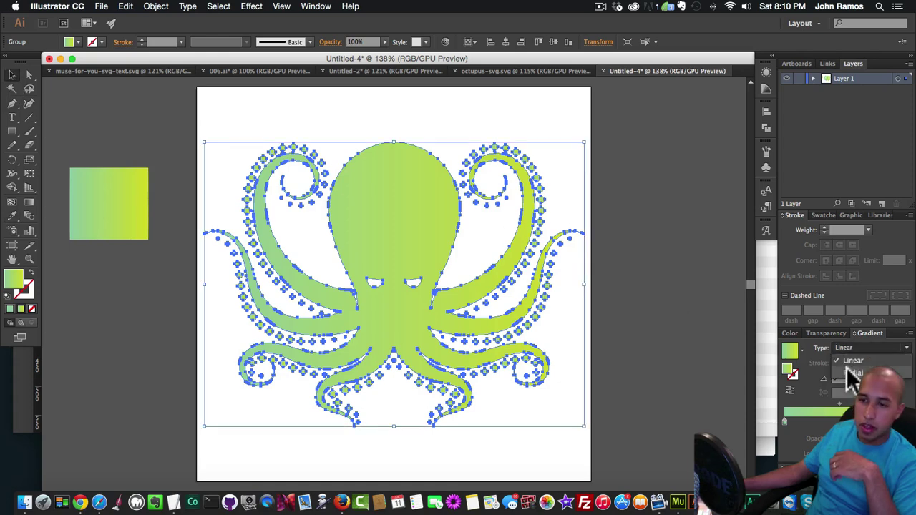
{"action": "left_click", "coordinate": [851, 373]}
{"action": "left_click", "coordinate": [674, 328]}
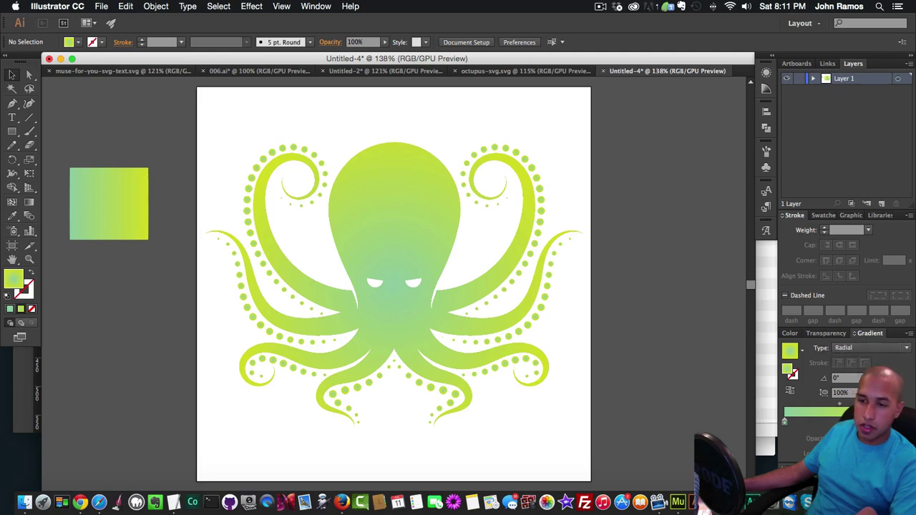
Try a 200% aspect ratio for the radial gradient, then restore 100%.
{"action": "left_click", "coordinate": [864, 378]}
{"action": "left_click", "coordinate": [863, 393]}
{"action": "left_click", "coordinate": [863, 392]}
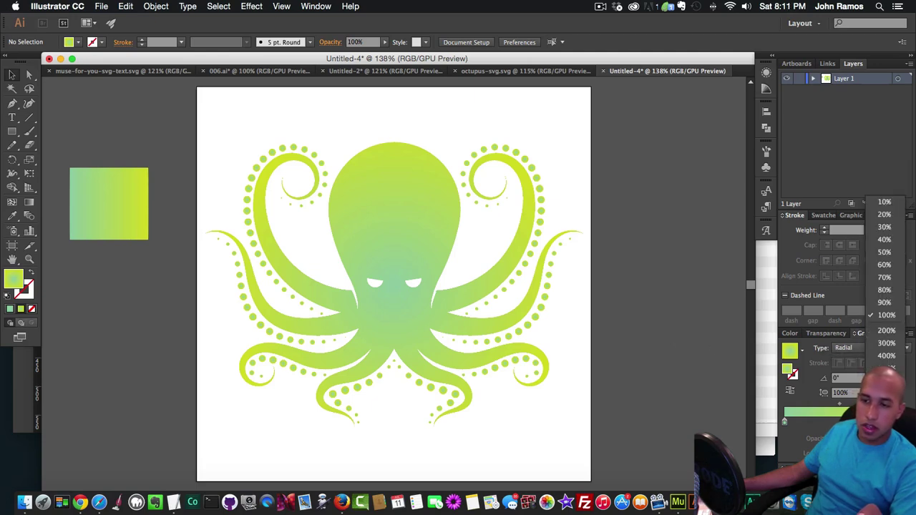
{"action": "left_click", "coordinate": [886, 330]}
{"action": "left_click", "coordinate": [864, 393]}
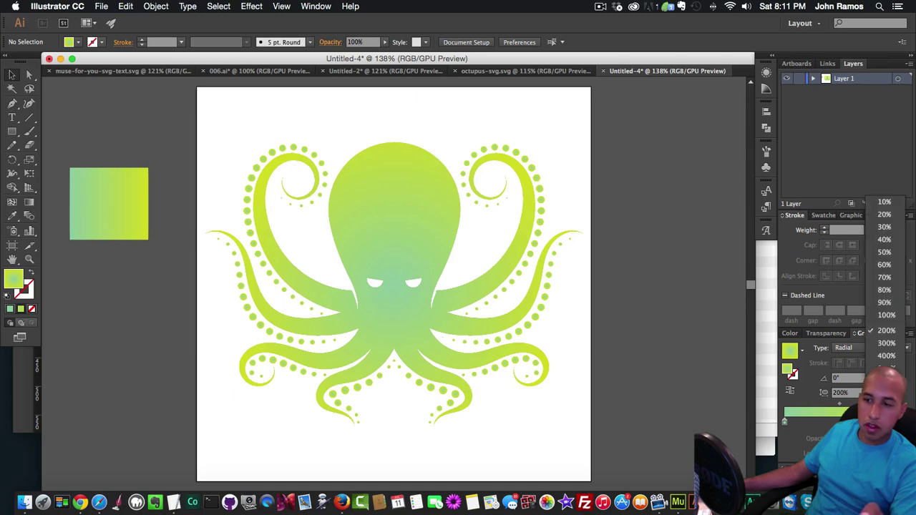
{"action": "left_click", "coordinate": [886, 331]}
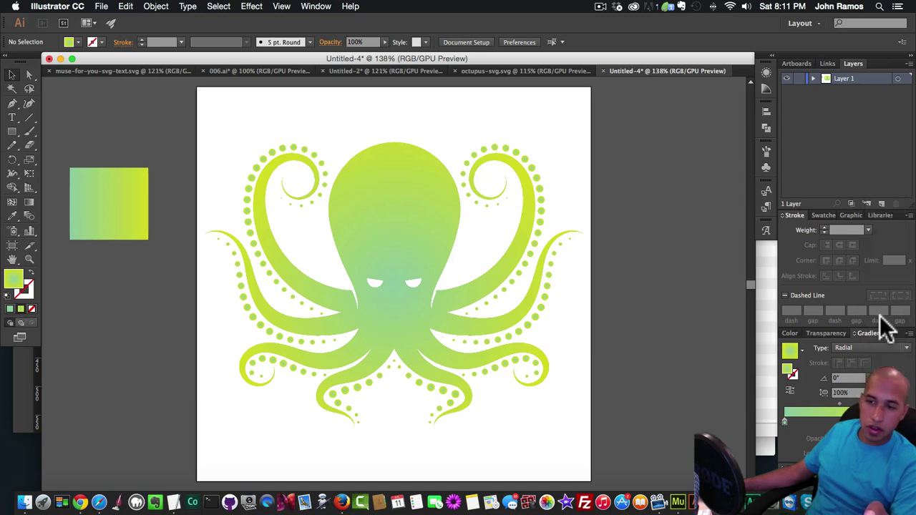
{"action": "left_click", "coordinate": [801, 348]}
{"action": "left_click", "coordinate": [802, 348]}
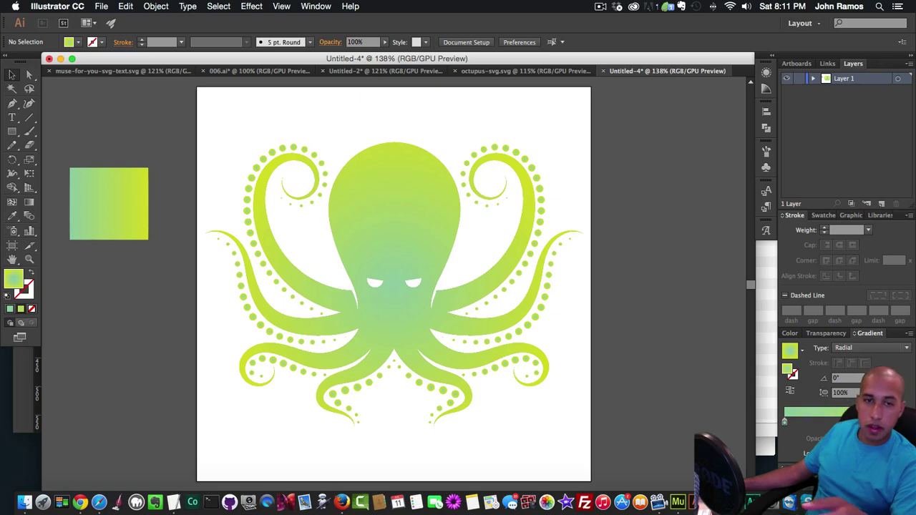
{"action": "key", "text": "super+z"}
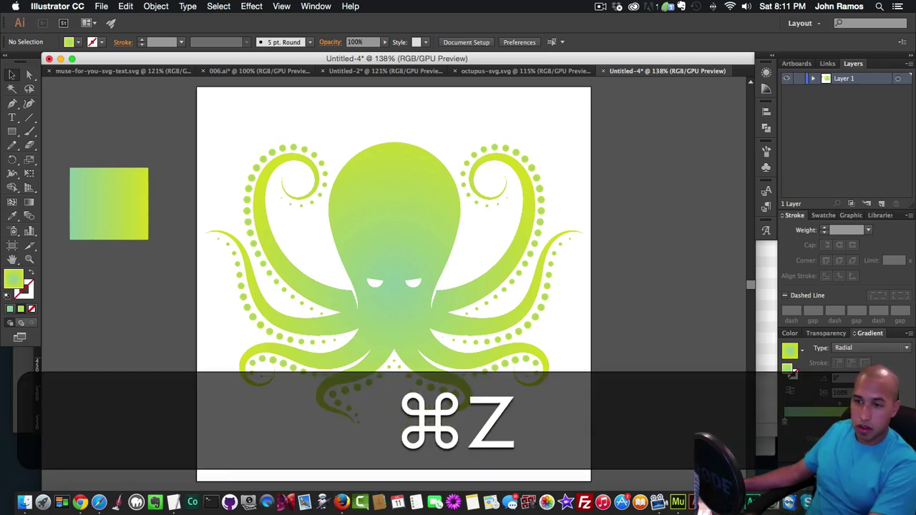
Try a 90° angle for the radial gradient and reset it to 0°.
{"action": "left_click", "coordinate": [886, 350]}
{"action": "left_click", "coordinate": [866, 377]}
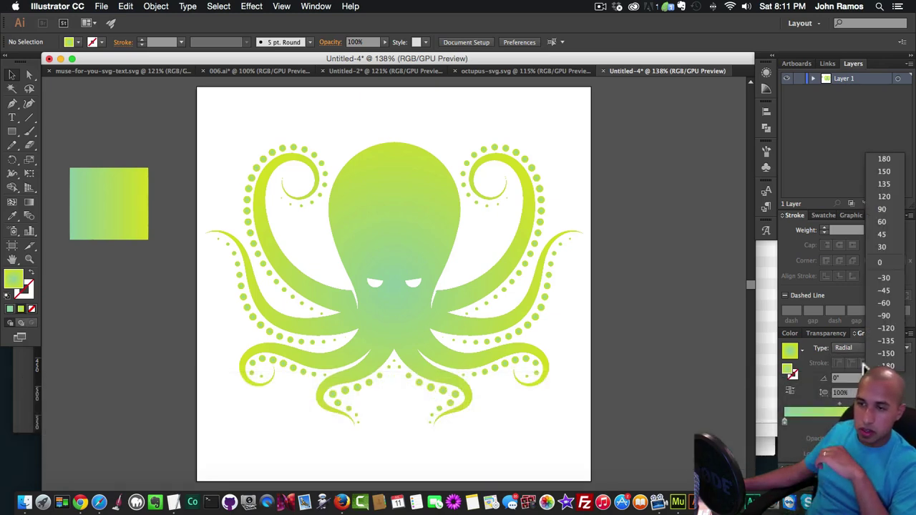
{"action": "left_click", "coordinate": [881, 209]}
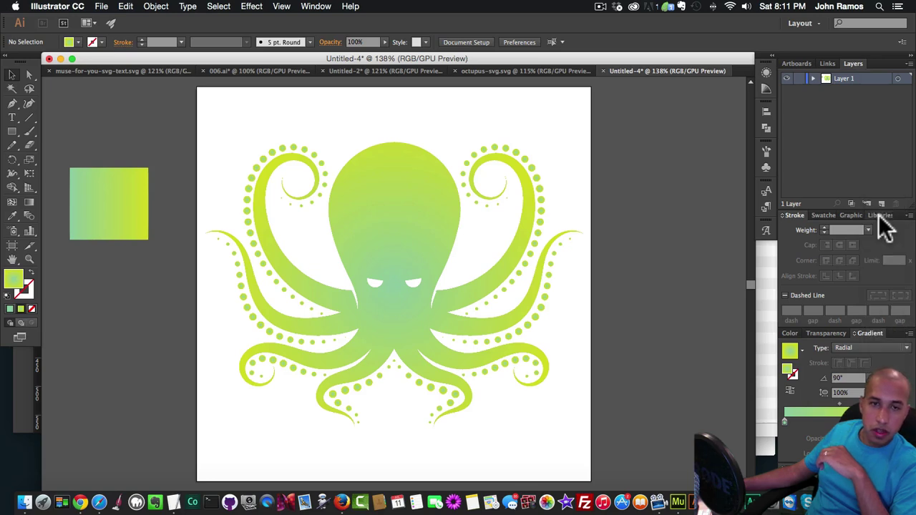
{"action": "left_click", "coordinate": [876, 347]}
{"action": "left_click", "coordinate": [869, 377]}
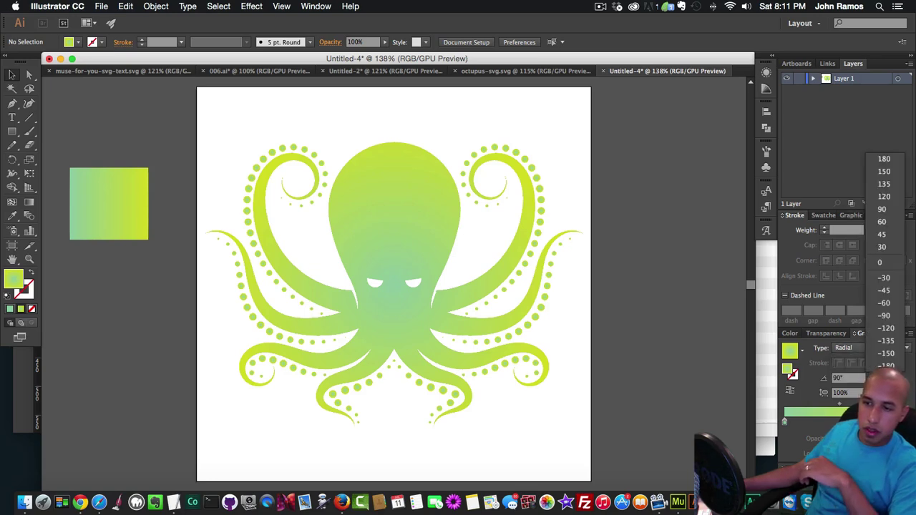
{"action": "left_click", "coordinate": [885, 274]}
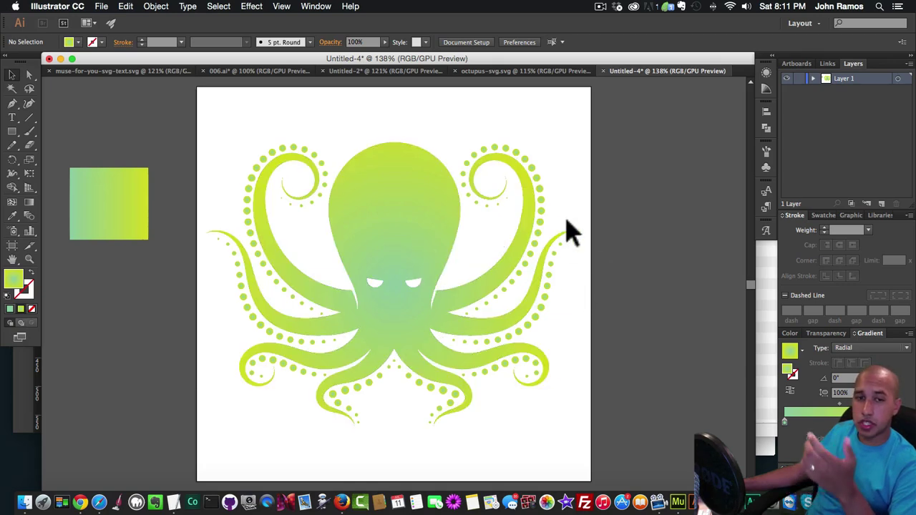
Set up a Save for Web export of the gradient octopus as PNG-24 with transparency and proceed to saving.
{"action": "left_click", "coordinate": [100, 6]}
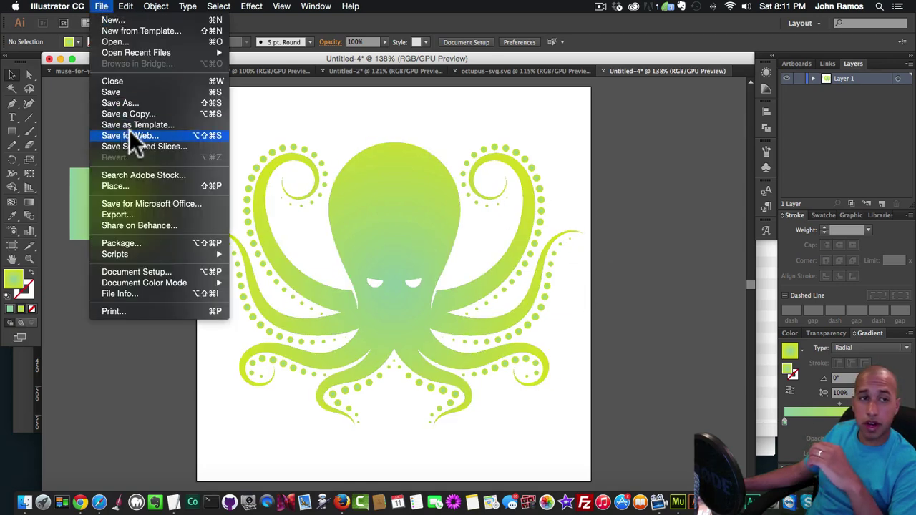
{"action": "left_click", "coordinate": [129, 135]}
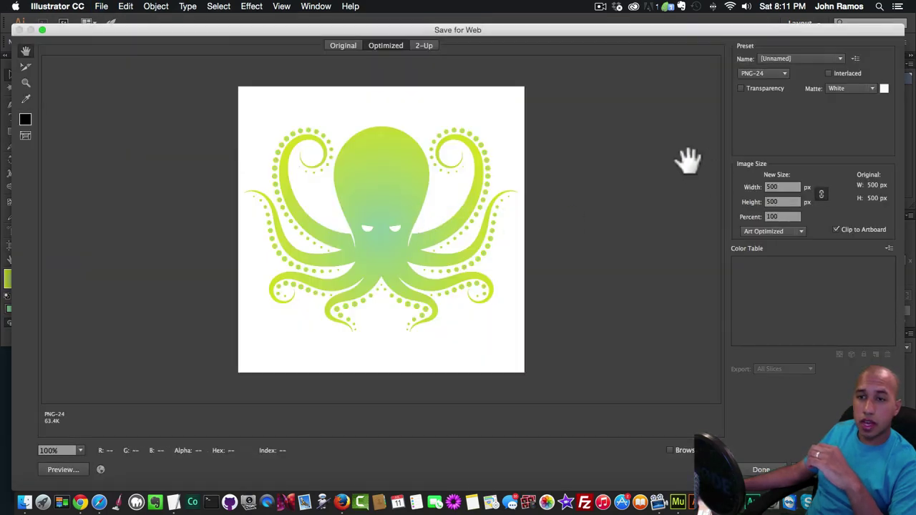
{"action": "left_click", "coordinate": [742, 88]}
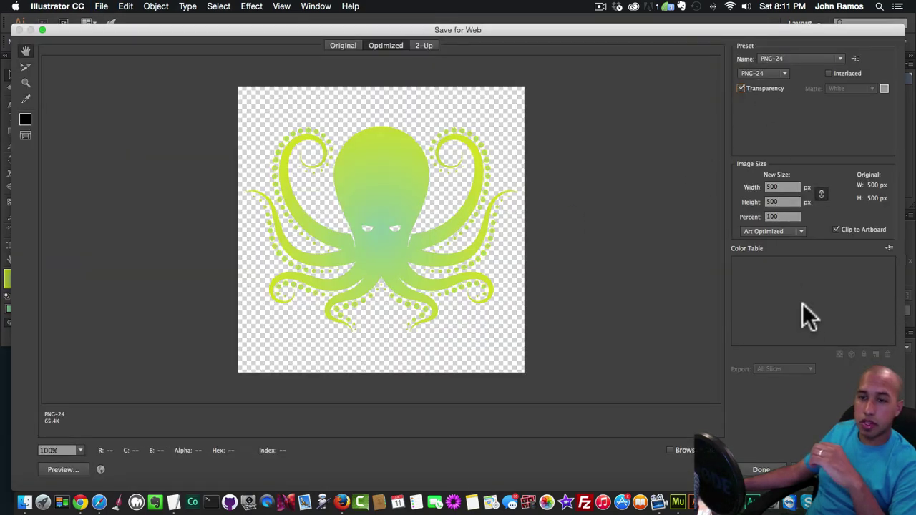
{"action": "key", "text": "Return"}
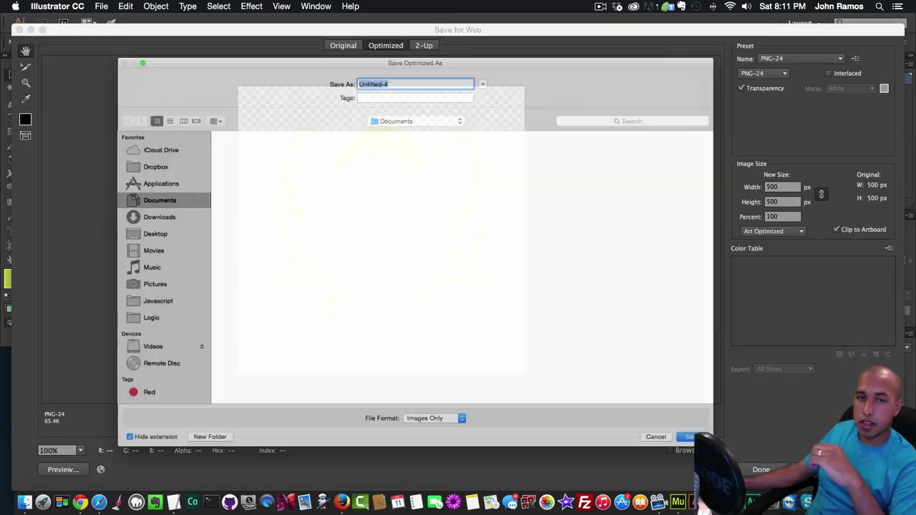
Save the exported image in the images folder as octopus-fill.
{"action": "left_click", "coordinate": [413, 92]}
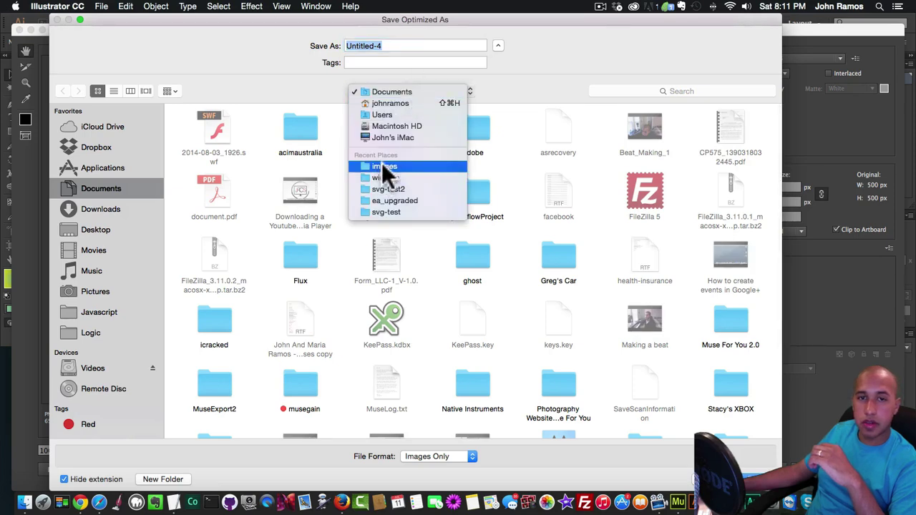
{"action": "left_click", "coordinate": [385, 166]}
{"action": "type", "text": "oc"}
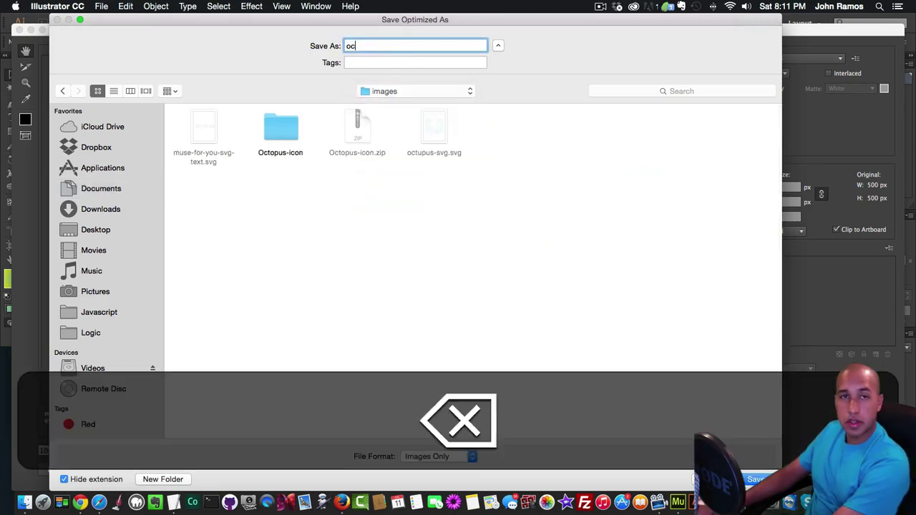
{"action": "type", "text": "topus-fill"}
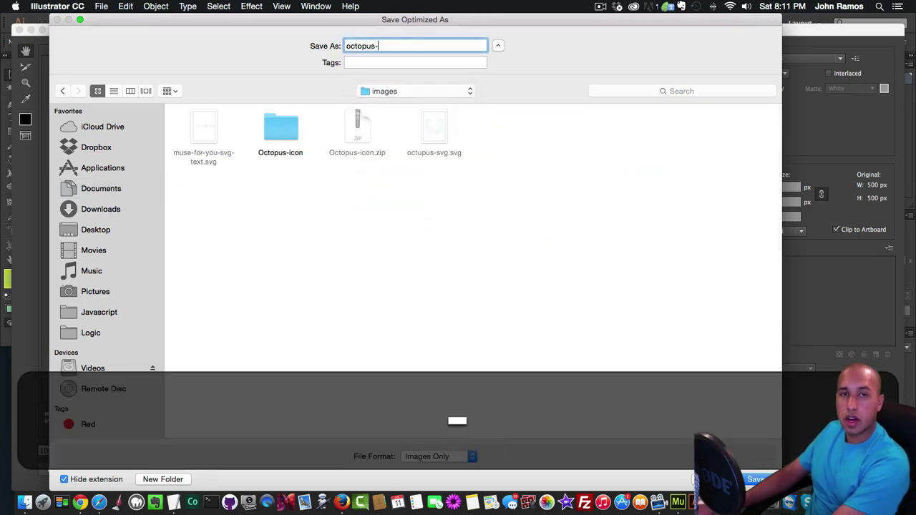
{"action": "key", "text": "Return"}
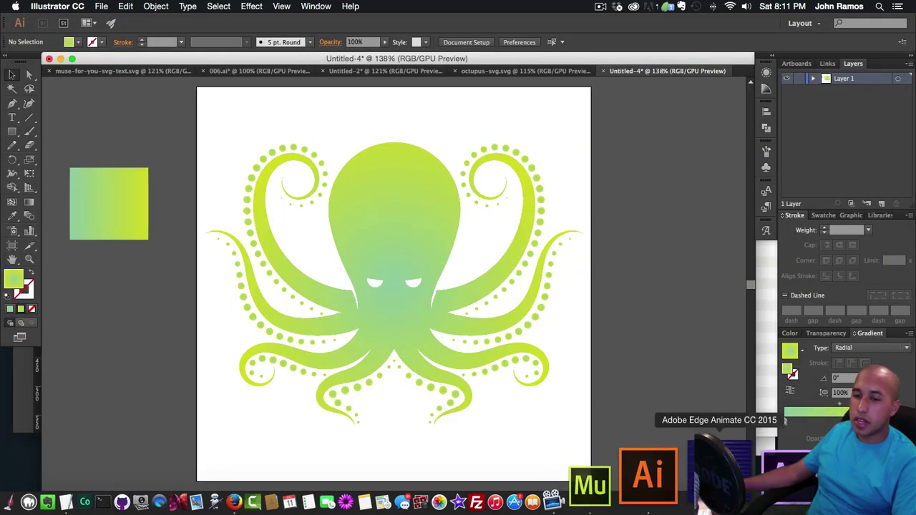
Switch to Adobe Edge Animate and create a new composition.
{"action": "left_click", "coordinate": [627, 486]}
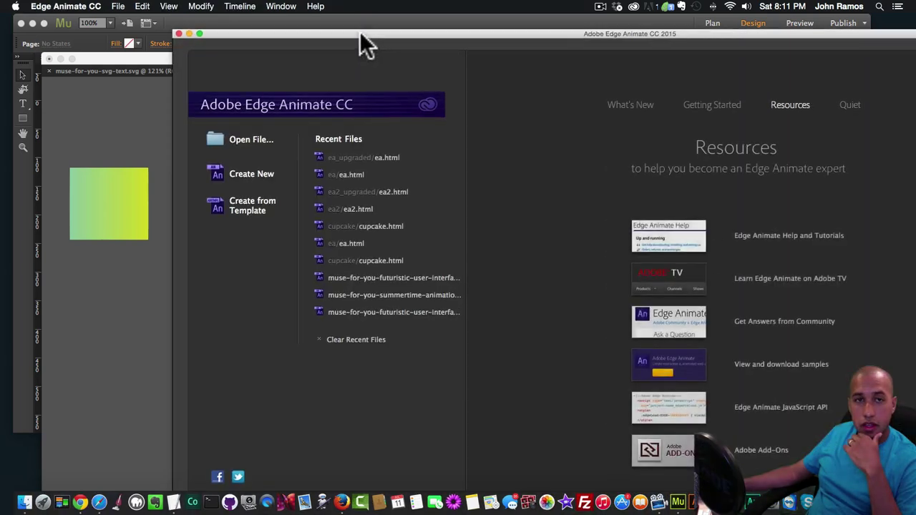
{"action": "left_click_drag", "start_coordinate": [360, 33], "coordinate": [279, 16]}
{"action": "left_click", "coordinate": [174, 165]}
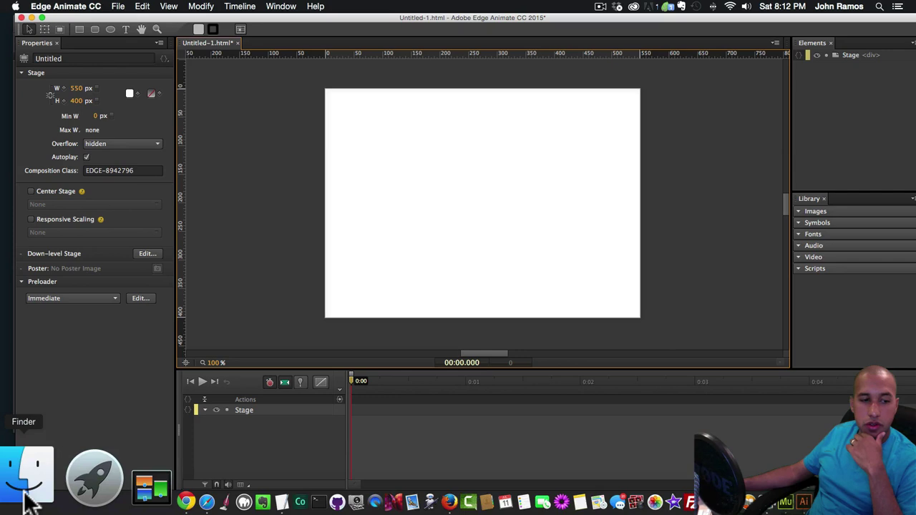
Set the stage's width and height to 500 px each.
{"action": "left_click", "coordinate": [81, 101]}
{"action": "left_click", "coordinate": [78, 88]}
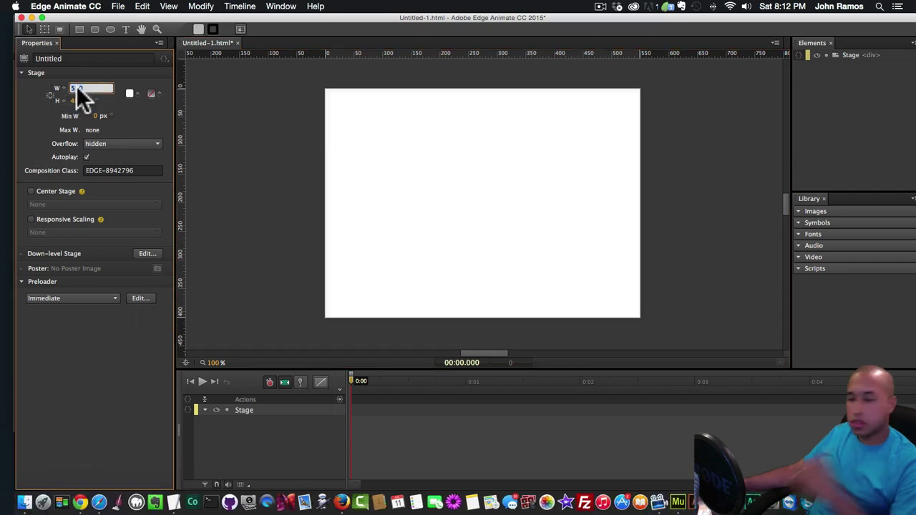
{"action": "type", "text": "500"}
{"action": "key", "text": "Tab"}
{"action": "type", "text": "500"}
{"action": "key", "text": "Return"}
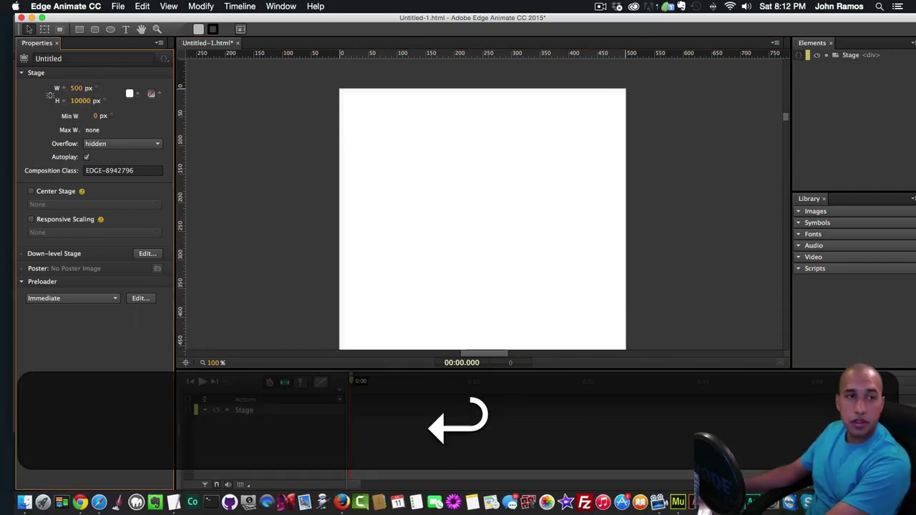
{"action": "left_click", "coordinate": [68, 100]}
{"action": "type", "text": "500"}
{"action": "key", "text": "Return"}
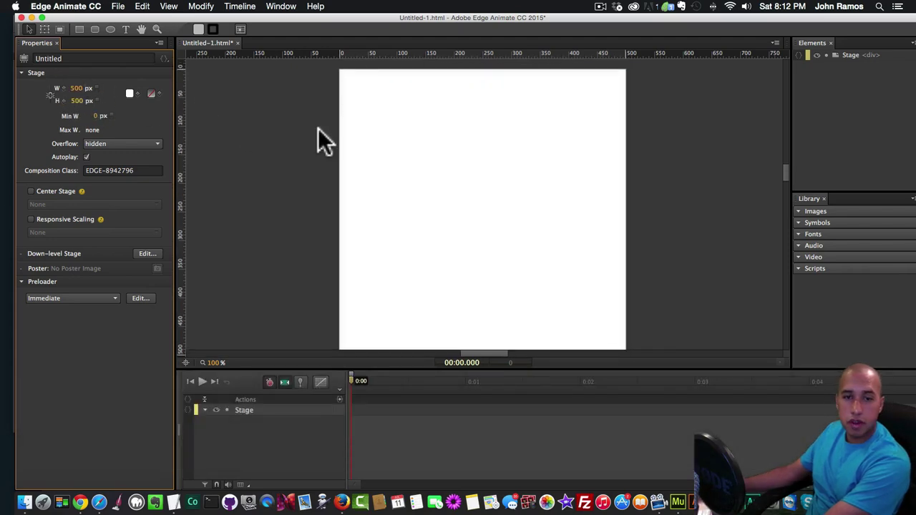
Place octopus-fill.png from the images folder onto the stage using Finder.
{"action": "left_click", "coordinate": [25, 501]}
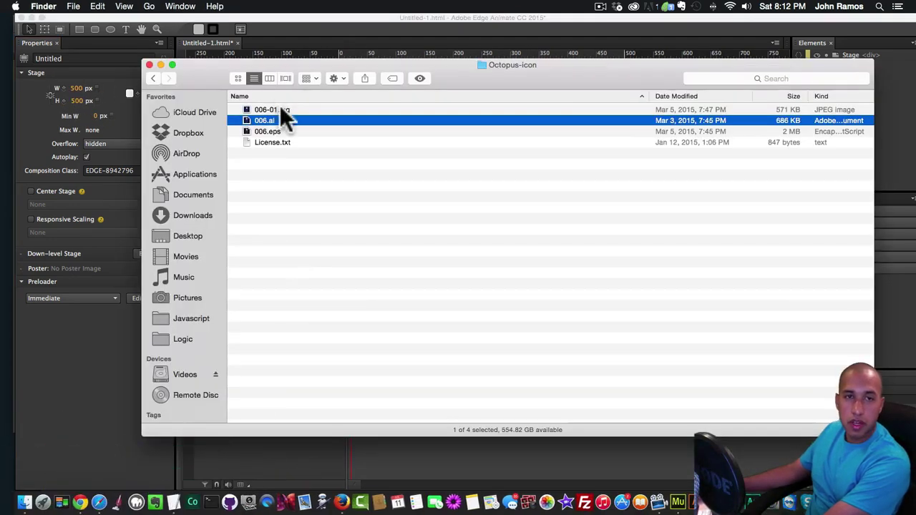
{"action": "left_click", "coordinate": [168, 77]}
{"action": "left_click_drag", "start_coordinate": [279, 87], "coordinate": [542, 176]}
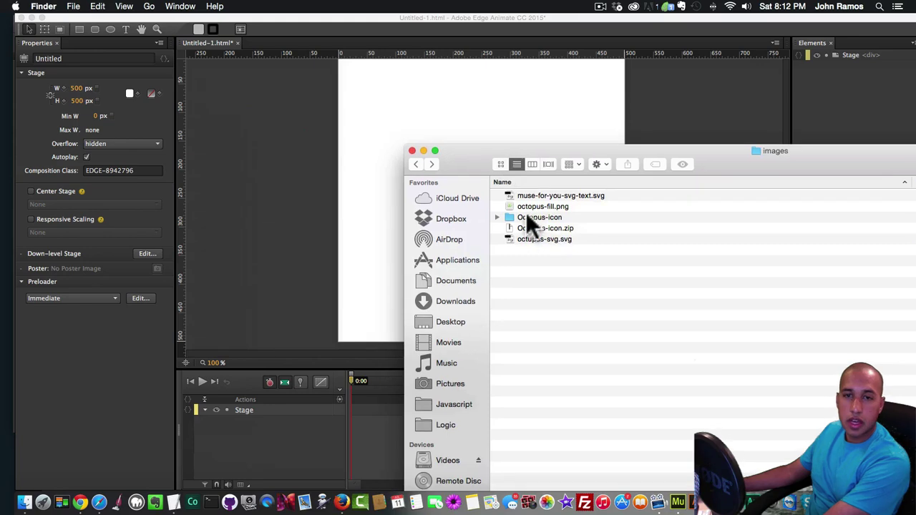
{"action": "left_click", "coordinate": [547, 206]}
{"action": "left_click_drag", "start_coordinate": [549, 207], "coordinate": [365, 100]}
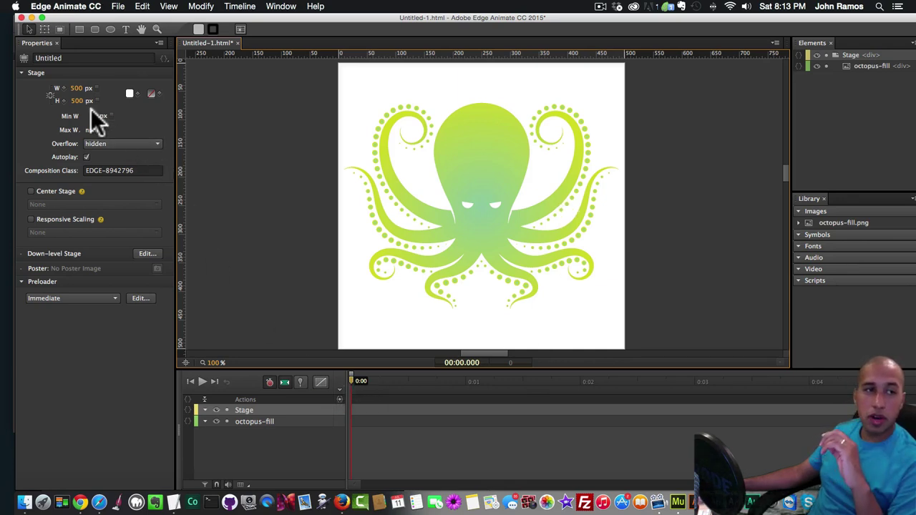
Add an opacity keyframe to the octopus-fill image at 0:00 and set its opacity to 0%.
{"action": "left_click", "coordinate": [456, 207]}
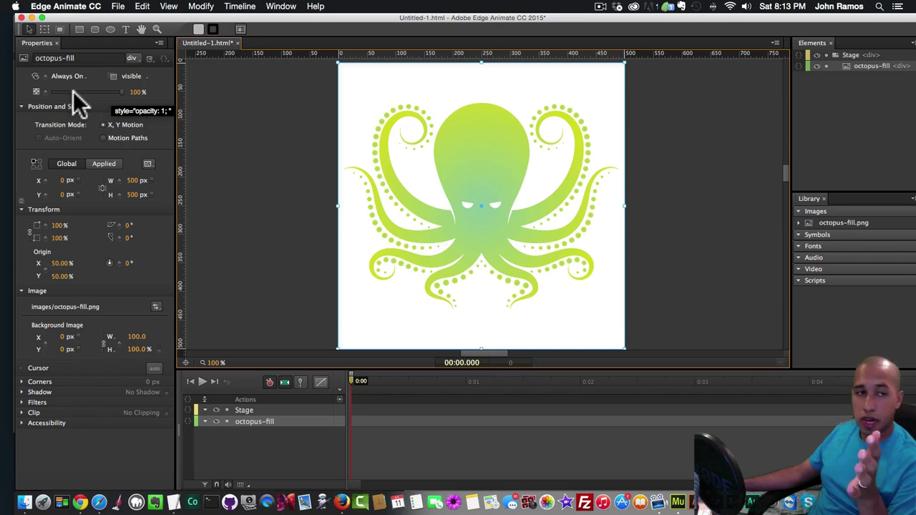
{"action": "left_click", "coordinate": [36, 92]}
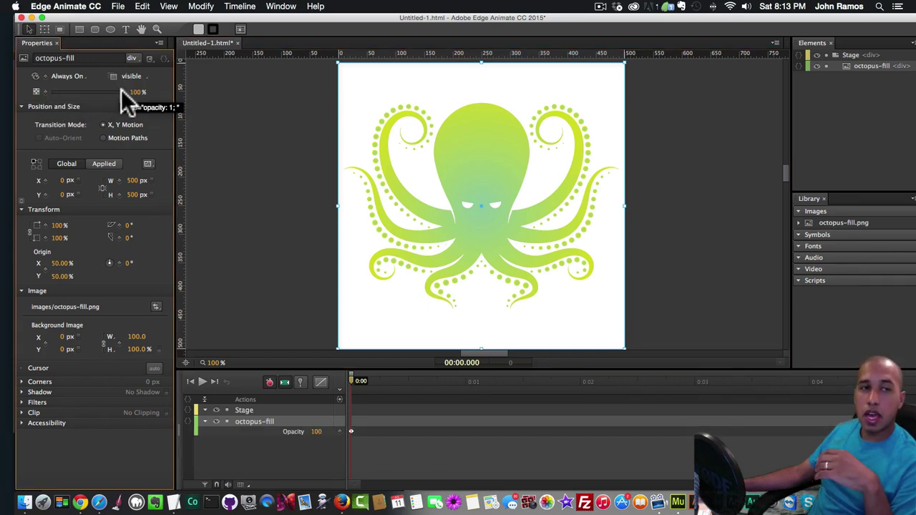
{"action": "left_click_drag", "start_coordinate": [121, 91], "coordinate": [37, 91]}
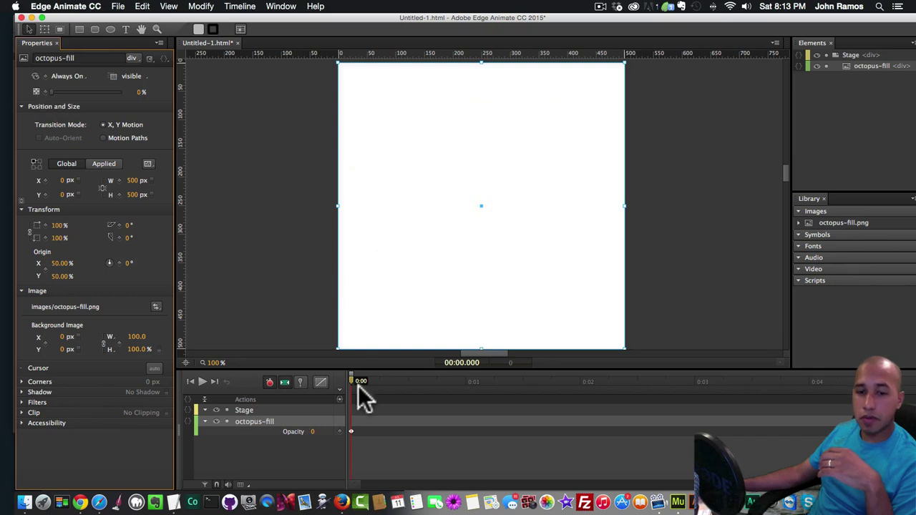
Set the octopus-fill image's opacity to 100% at the 7-second mark and play the fade-in from the start.
{"action": "left_click_drag", "start_coordinate": [358, 386], "coordinate": [914, 383]}
{"action": "left_click_drag", "start_coordinate": [881, 485], "coordinate": [864, 485]}
{"action": "left_click_drag", "start_coordinate": [534, 381], "coordinate": [655, 403]}
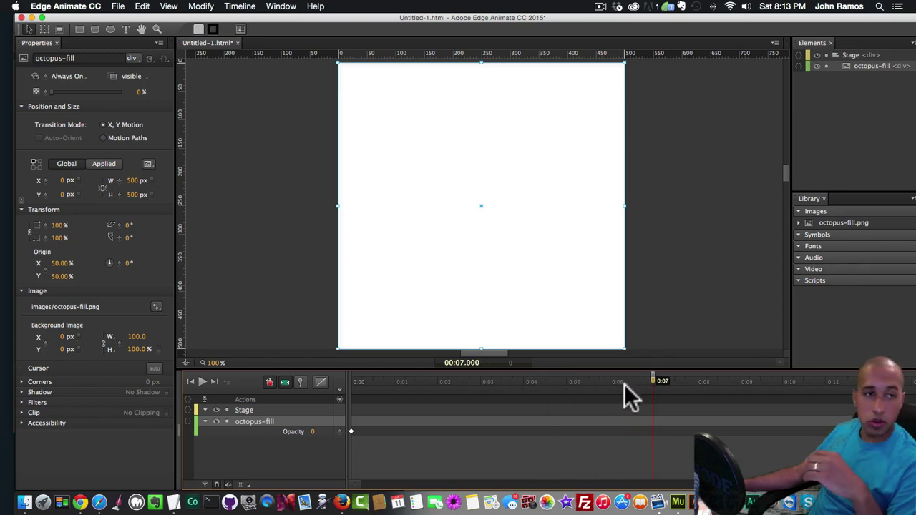
{"action": "left_click_drag", "start_coordinate": [52, 91], "coordinate": [148, 95]}
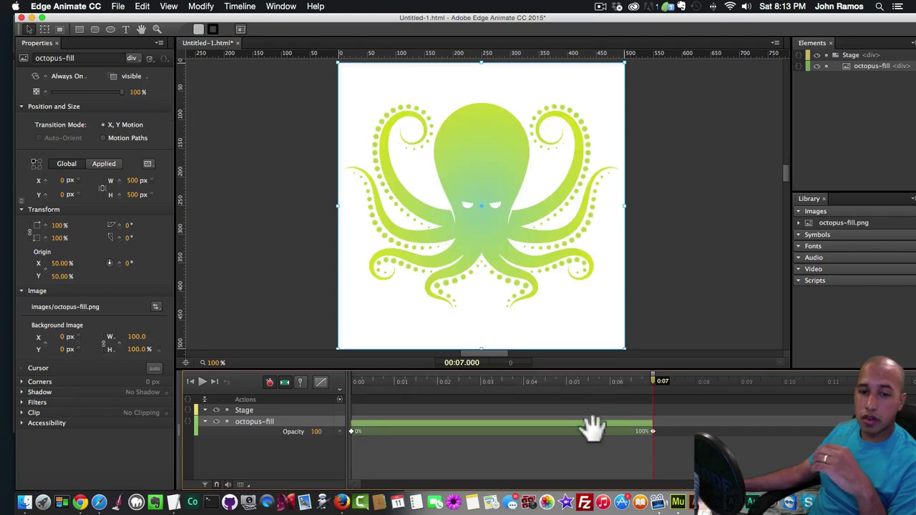
{"action": "left_click_drag", "start_coordinate": [394, 387], "coordinate": [327, 387]}
{"action": "key", "text": "space"}
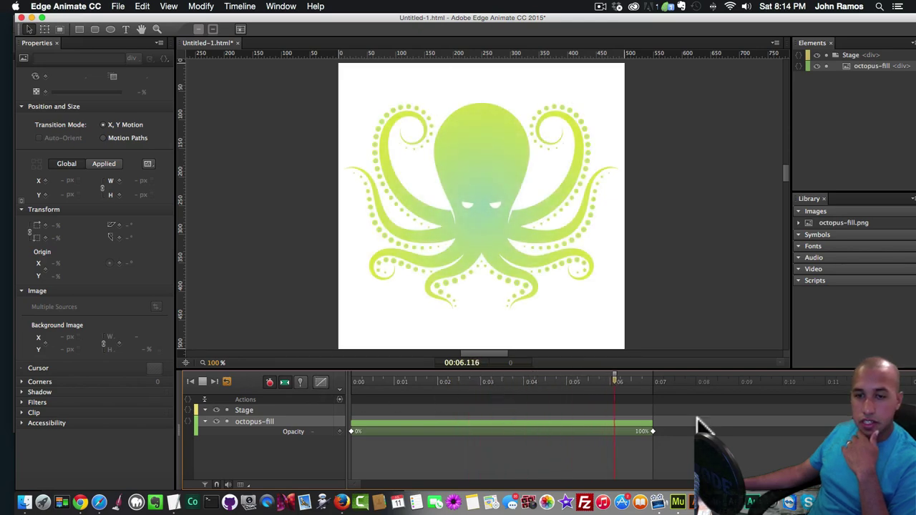
Shorten the fade-in by moving its end keyframe to 5 seconds, and replay it from the start.
{"action": "left_click_drag", "start_coordinate": [652, 431], "coordinate": [563, 432]}
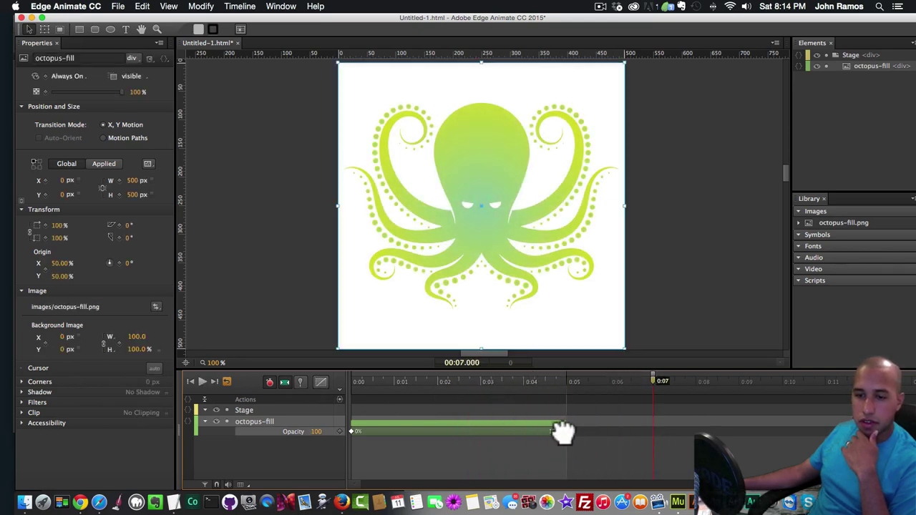
{"action": "left_click_drag", "start_coordinate": [458, 386], "coordinate": [298, 380]}
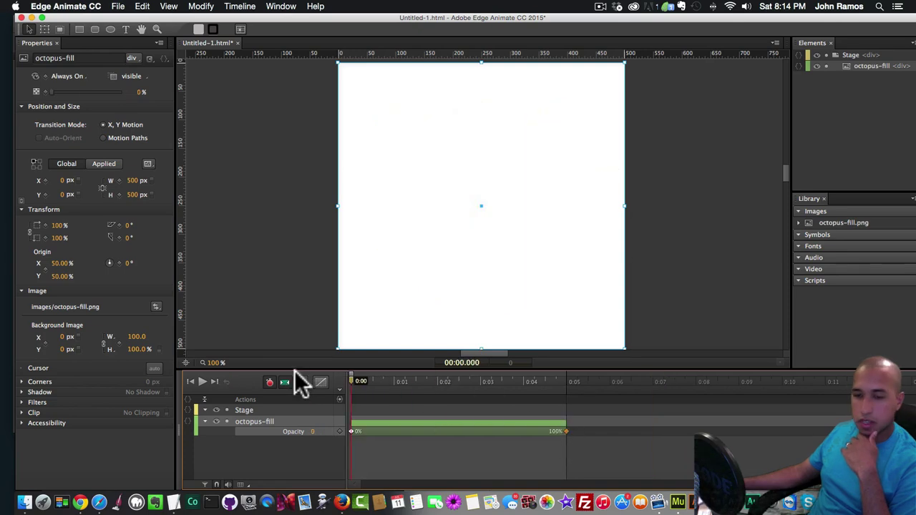
{"action": "key", "text": "space"}
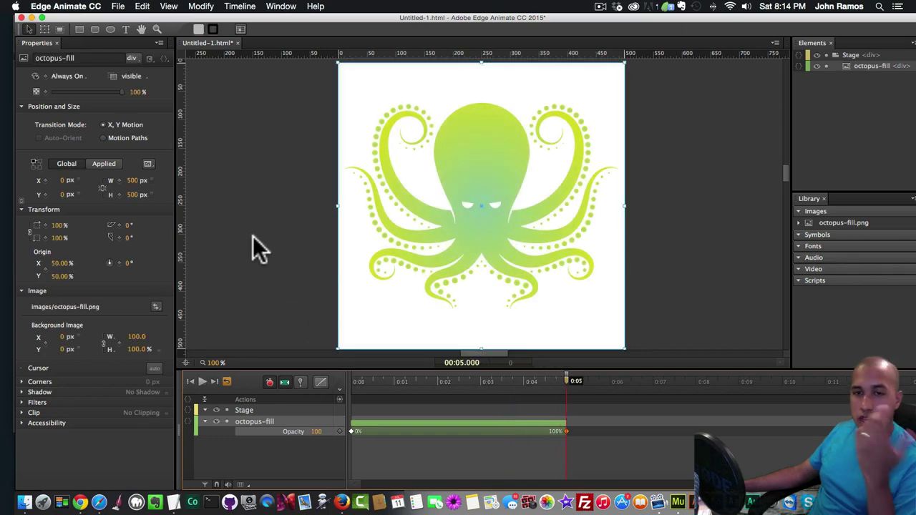
Make the stage background fully transparent with the colour rgba(255,255,255,0.00).
{"action": "left_click", "coordinate": [234, 129]}
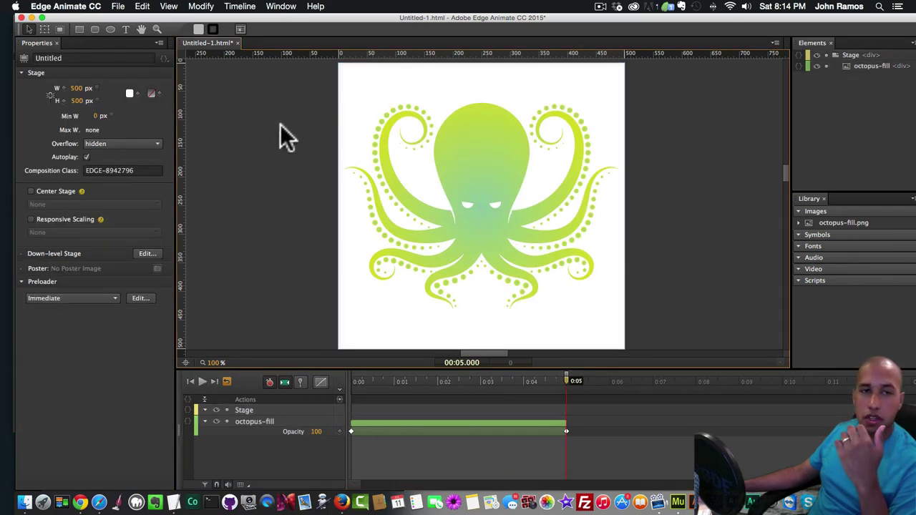
{"action": "left_click", "coordinate": [129, 93]}
{"action": "left_click", "coordinate": [131, 93]}
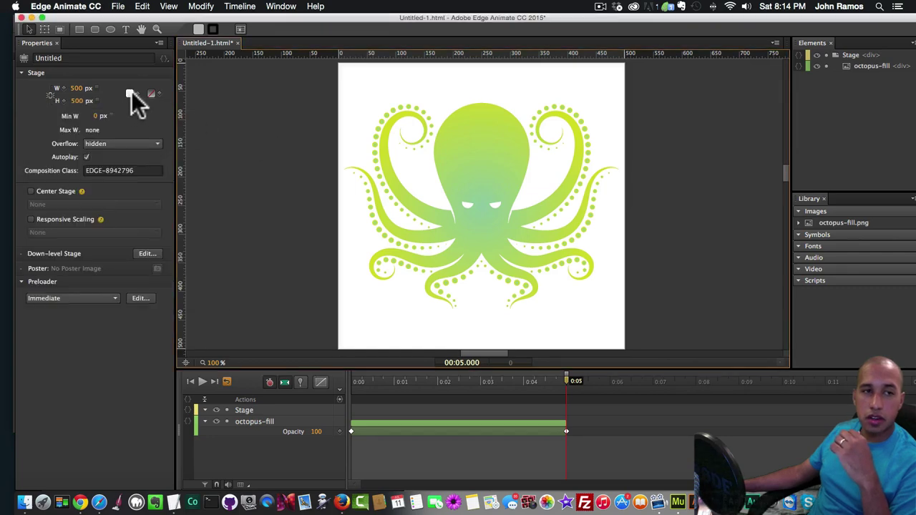
{"action": "left_click", "coordinate": [130, 94]}
{"action": "left_click_drag", "start_coordinate": [213, 161], "coordinate": [212, 263]}
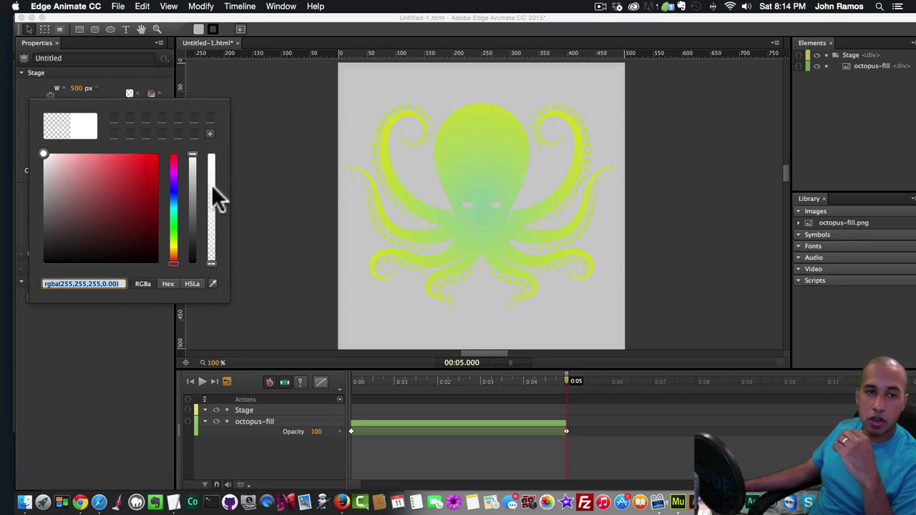
{"action": "left_click", "coordinate": [272, 256]}
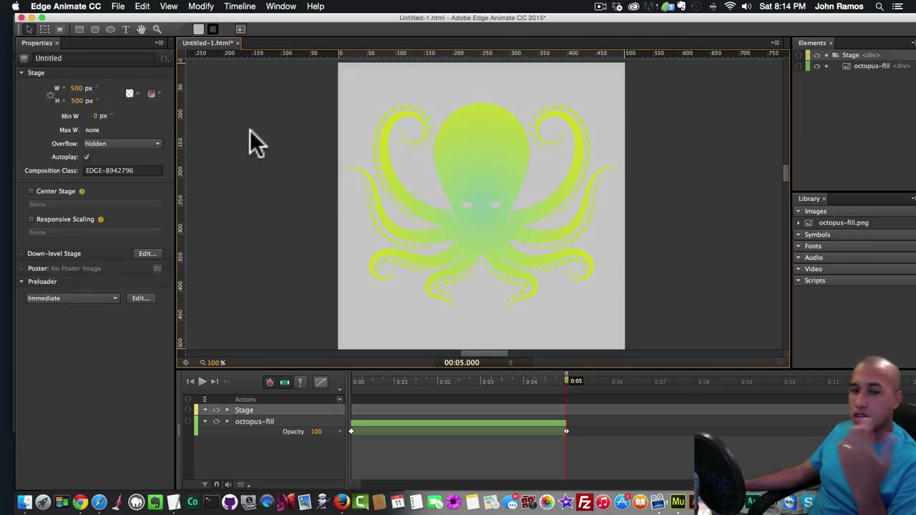
Start saving the composition and choose the images folder as its location.
{"action": "left_click", "coordinate": [118, 6]}
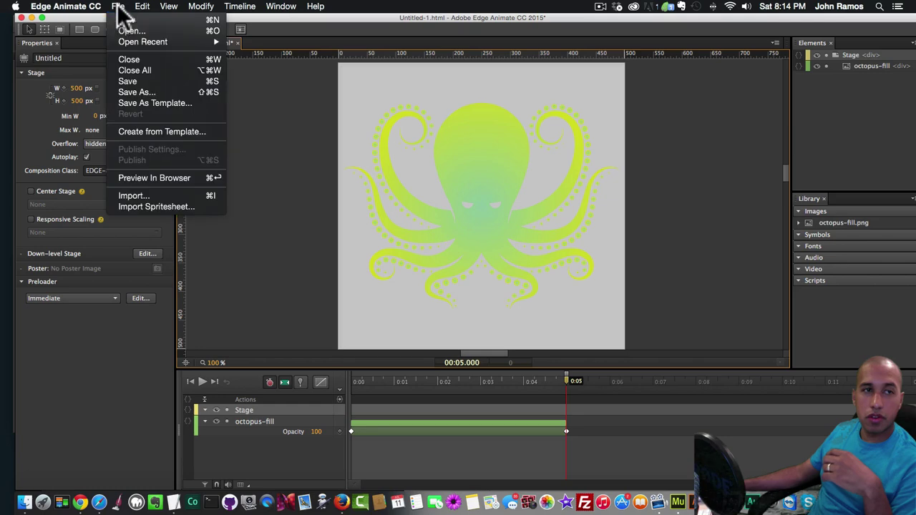
{"action": "left_click", "coordinate": [137, 81]}
{"action": "left_click", "coordinate": [454, 120]}
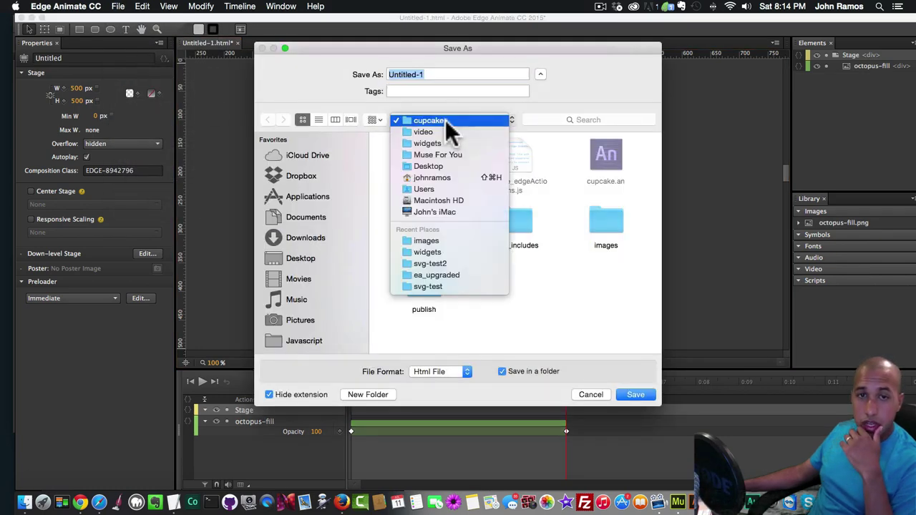
{"action": "left_click", "coordinate": [443, 240]}
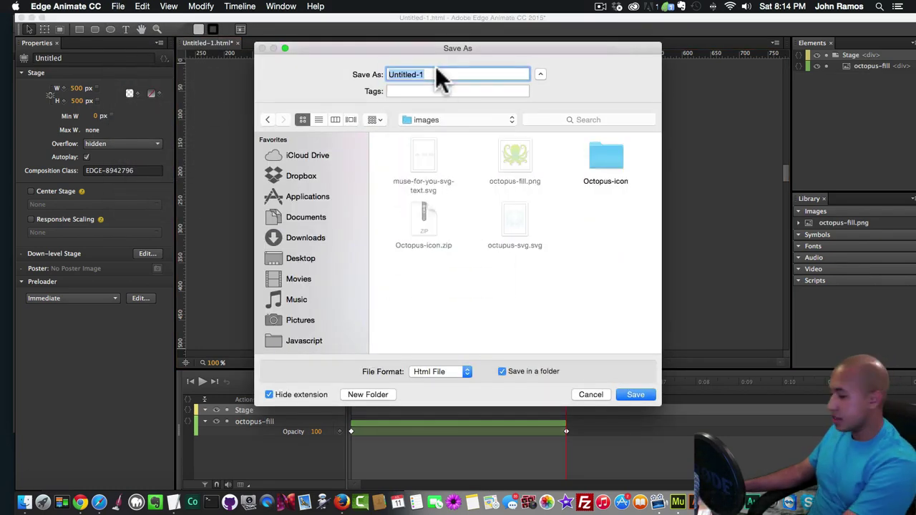
{"action": "type", "text": "ea"}
{"action": "key", "text": "BackSpace"}
{"action": "type", "text": "dge-an"}
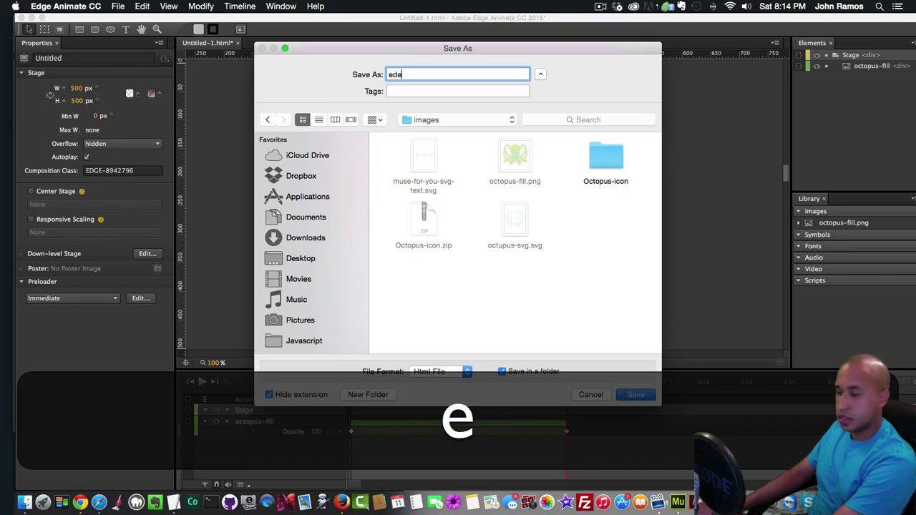
{"action": "type", "text": "imat"}
{"action": "key", "text": "super+BackSpace"}
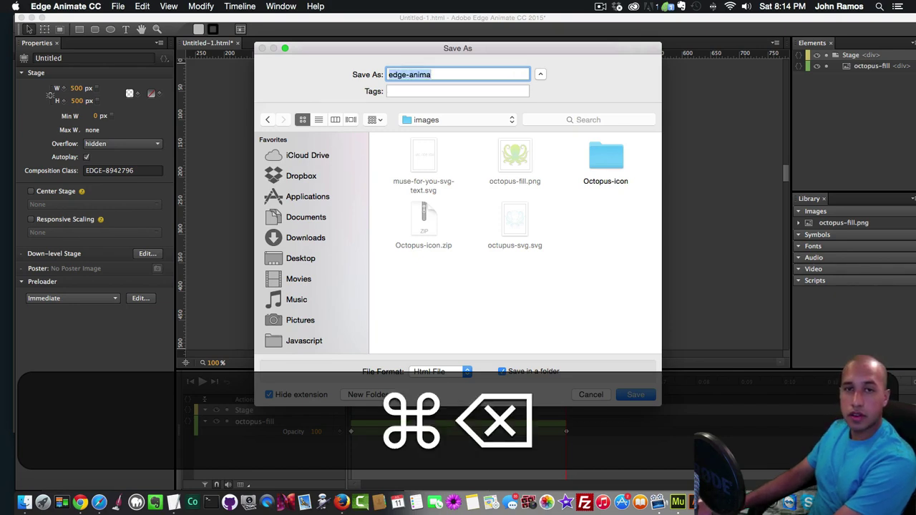
Save the composition under the name octupus.
{"action": "type", "text": "octupus"}
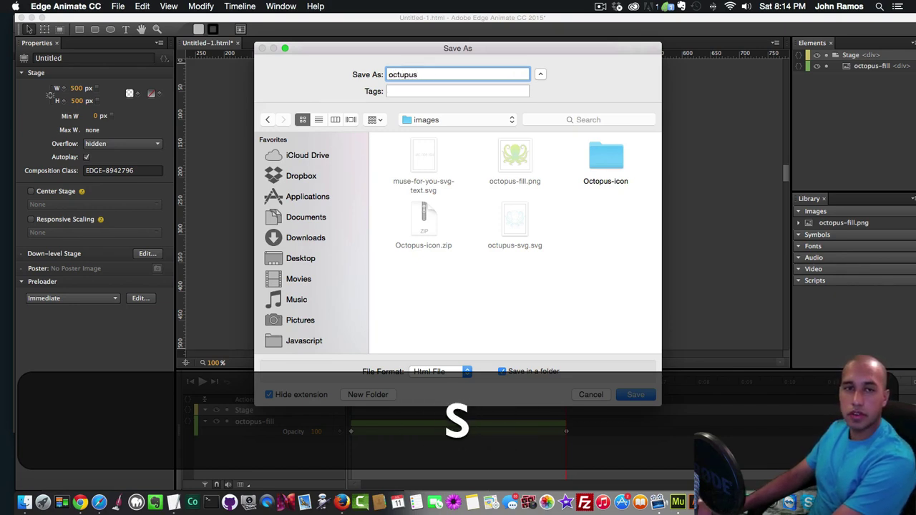
{"action": "key", "text": "Return"}
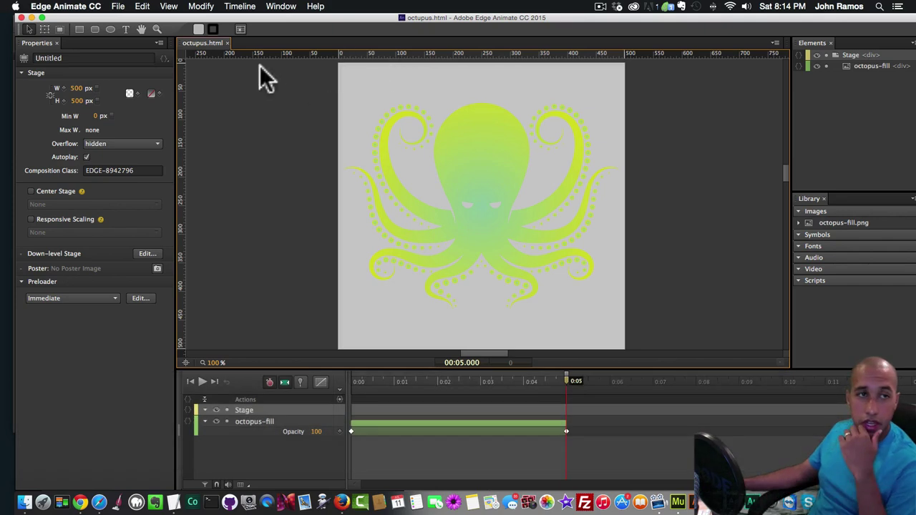
Set publishing to an Animate Deployment Package only, with runtime files hosted on Adobe CDN, and publish the composition.
{"action": "left_click", "coordinate": [118, 7]}
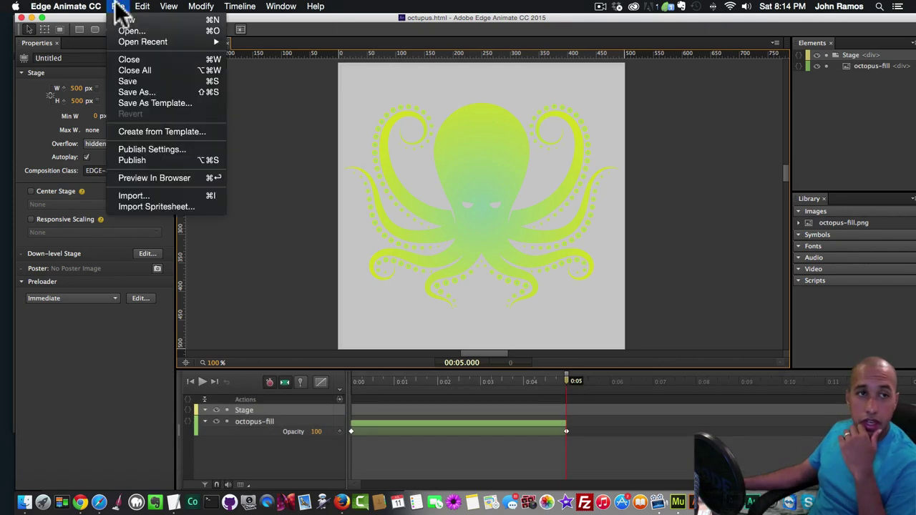
{"action": "left_click", "coordinate": [149, 149]}
{"action": "left_click", "coordinate": [299, 119]}
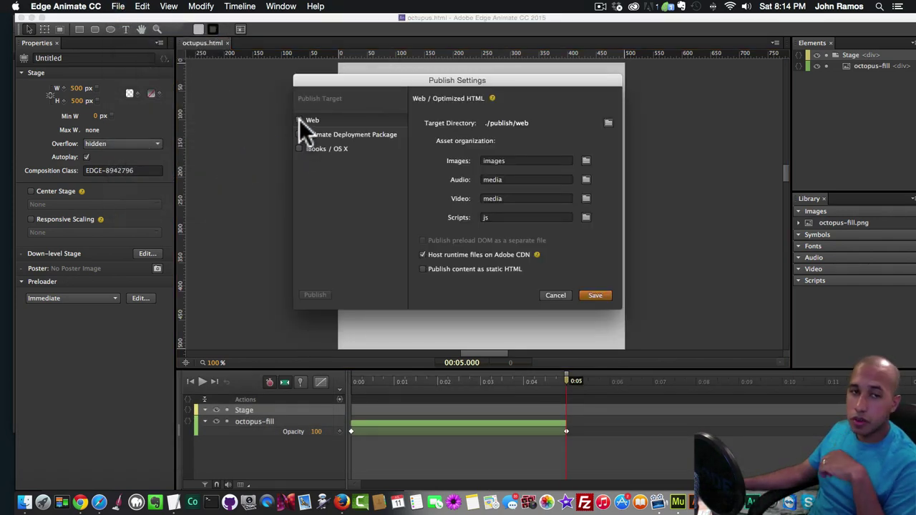
{"action": "left_click", "coordinate": [299, 133]}
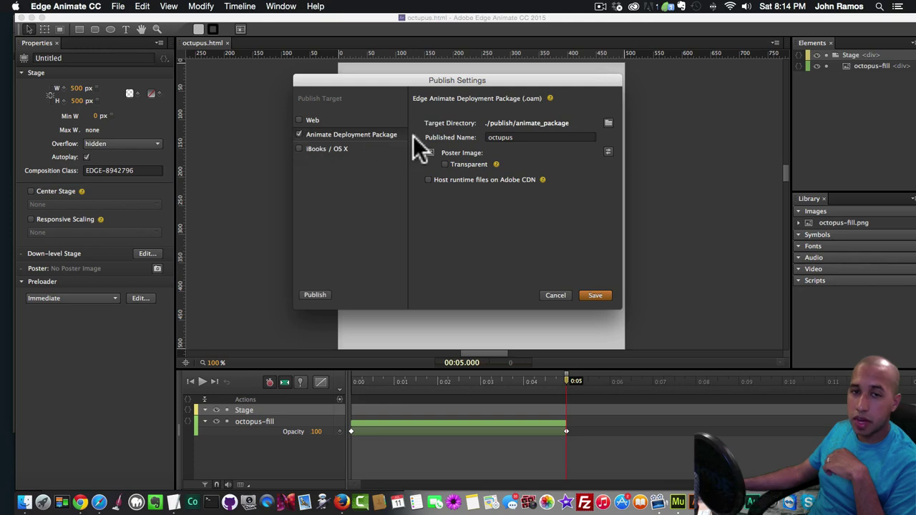
{"action": "left_click", "coordinate": [609, 124]}
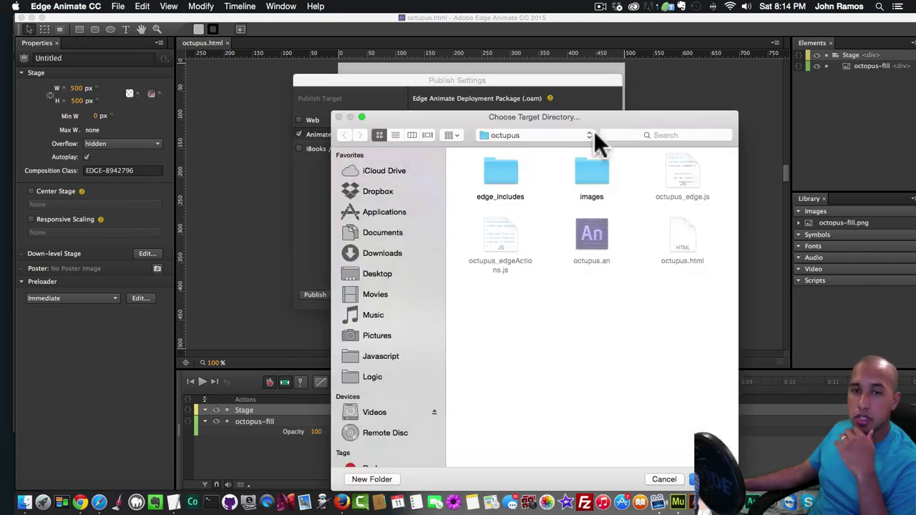
{"action": "left_click", "coordinate": [665, 480]}
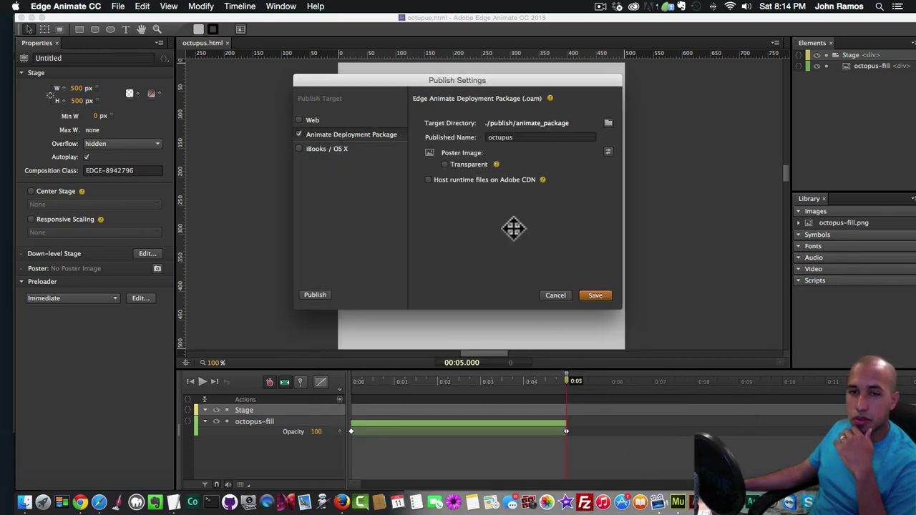
{"action": "left_click", "coordinate": [427, 179]}
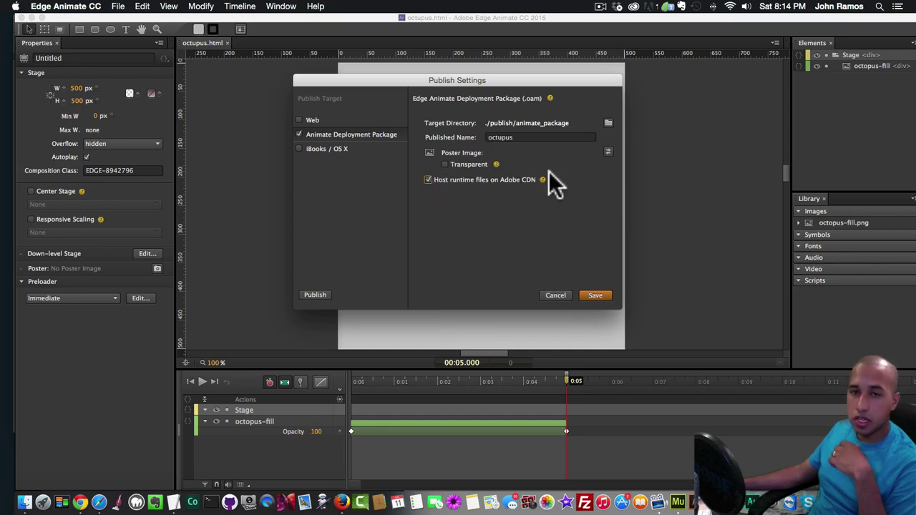
{"action": "left_click", "coordinate": [595, 296]}
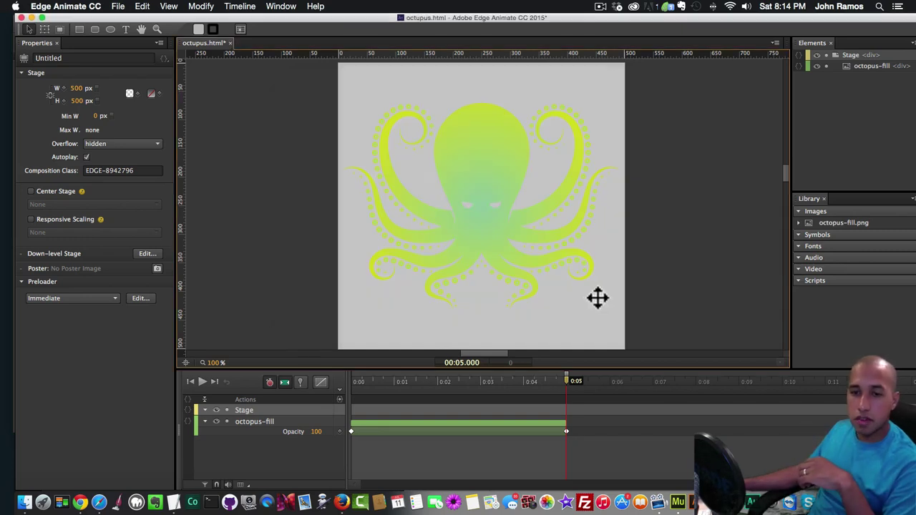
{"action": "left_click", "coordinate": [118, 6]}
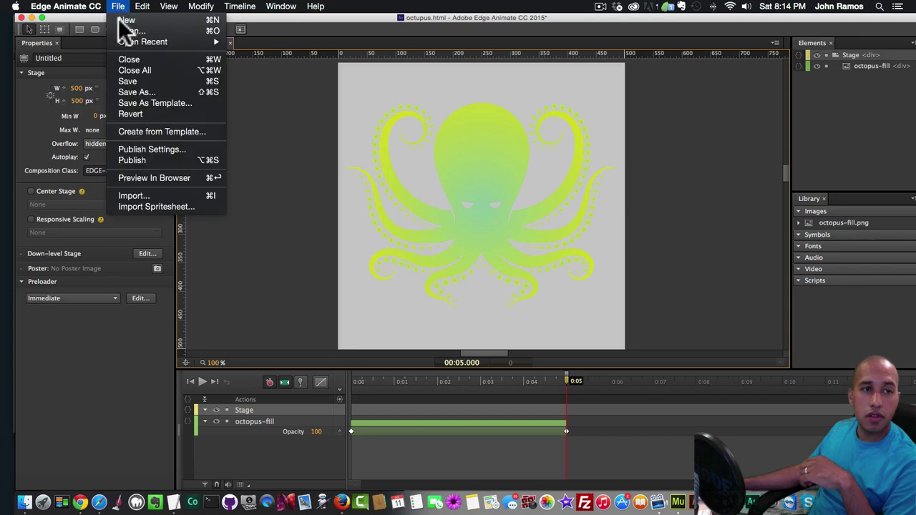
{"action": "left_click", "coordinate": [134, 158]}
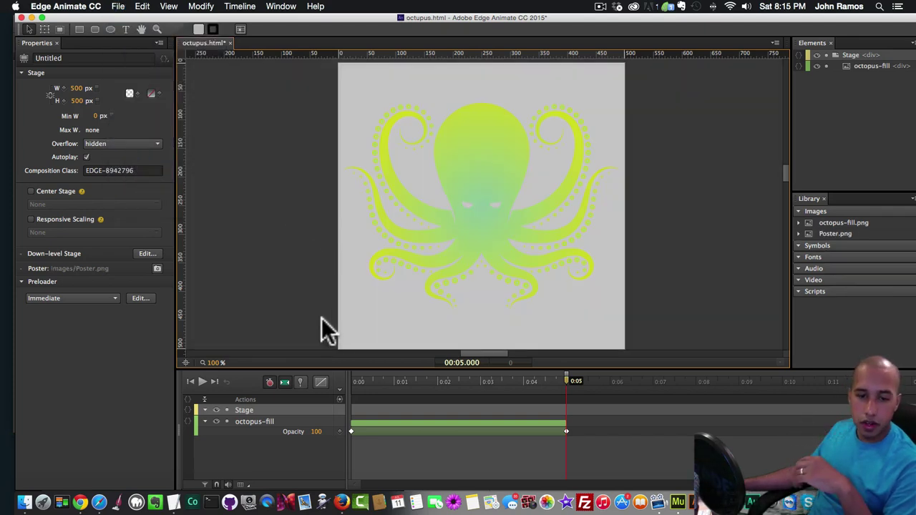
Switch to Adobe Muse, bring up Finder over it and open the animate_package folder inside octupus/publish.
{"action": "left_click", "coordinate": [677, 476]}
{"action": "left_click", "coordinate": [312, 166]}
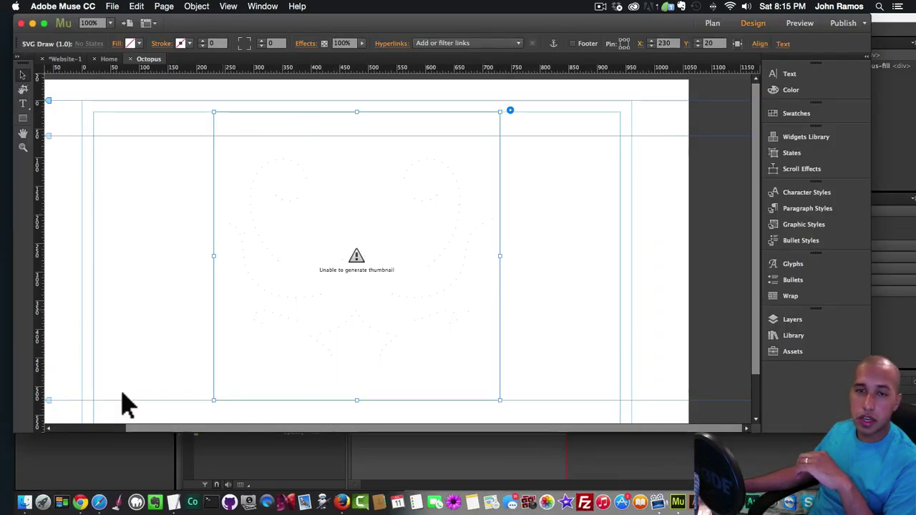
{"action": "left_click", "coordinate": [26, 478]}
{"action": "left_click_drag", "start_coordinate": [554, 151], "coordinate": [552, 130]}
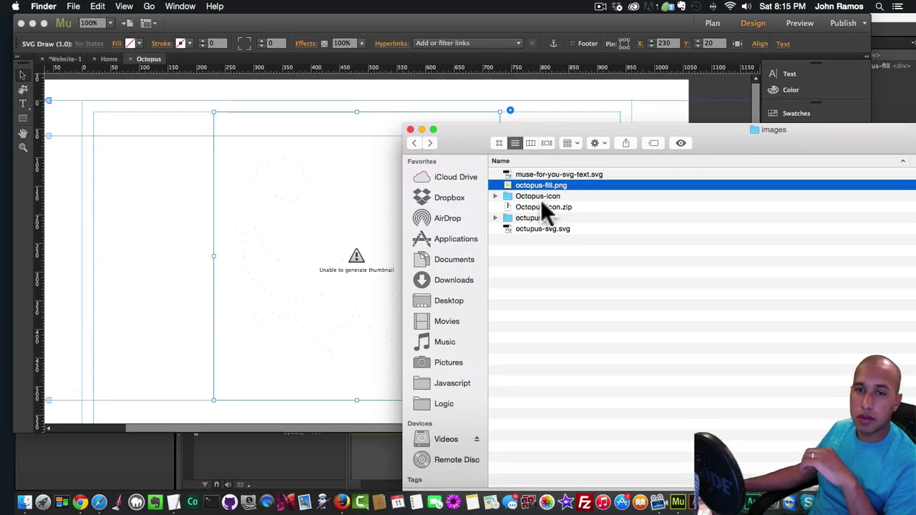
{"action": "double_click", "coordinate": [529, 218]}
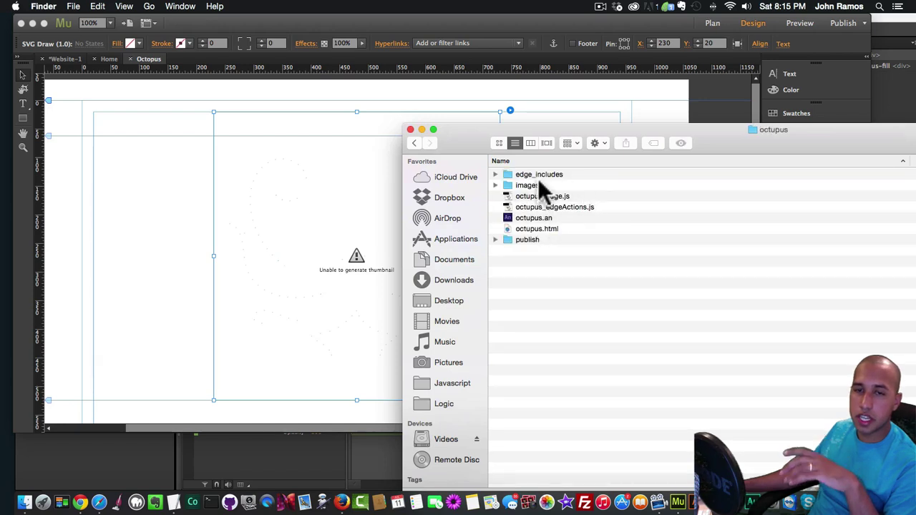
{"action": "double_click", "coordinate": [522, 240]}
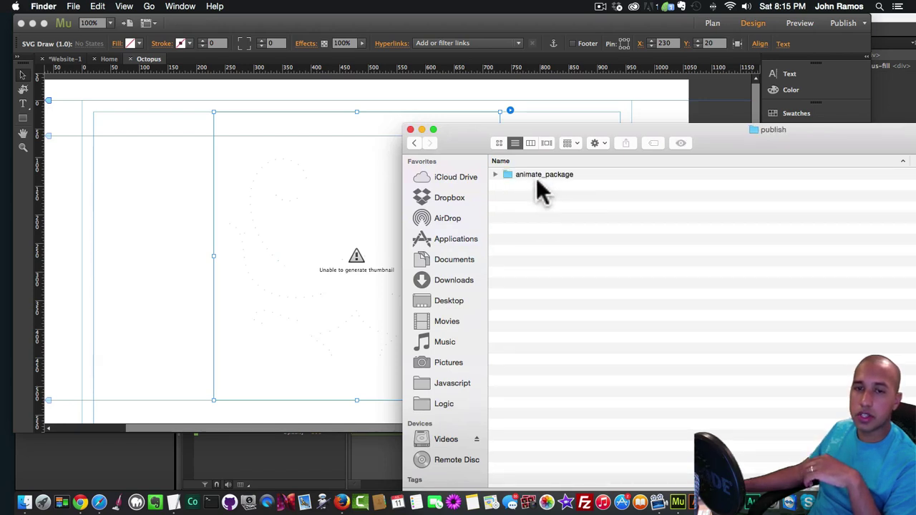
{"action": "double_click", "coordinate": [535, 174]}
Place octupus.oam on the Octopus page over the SVG drawing, at X 230 and Y 62.
{"action": "left_click", "coordinate": [522, 174]}
{"action": "left_click_drag", "start_coordinate": [523, 176], "coordinate": [194, 177]}
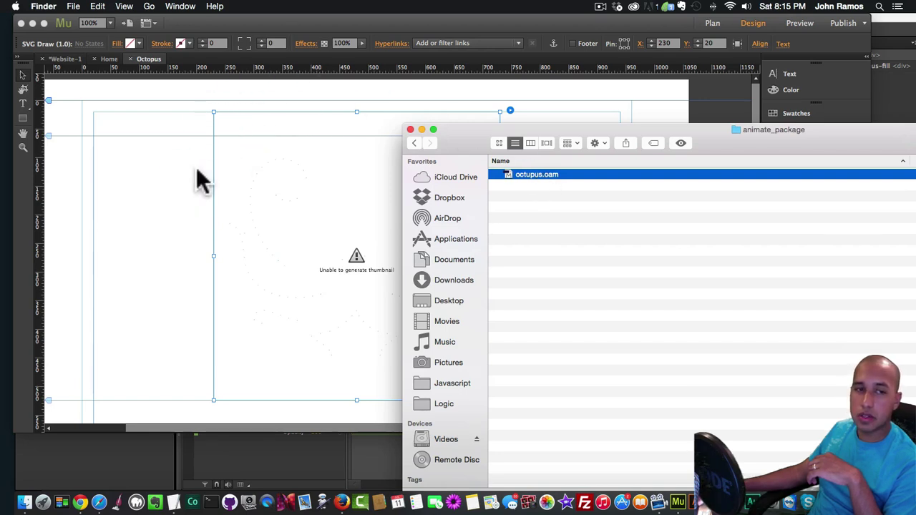
{"action": "mouse_move", "coordinate": [367, 195]}
{"action": "left_mouse_down"}
{"action": "mouse_move", "coordinate": [378, 191]}
{"action": "mouse_move", "coordinate": [363, 185]}
{"action": "left_mouse_up"}
Arrange the placed octopus animation behind the SVG Draw widget on the Octopus page.
{"action": "right_click", "coordinate": [375, 174]}
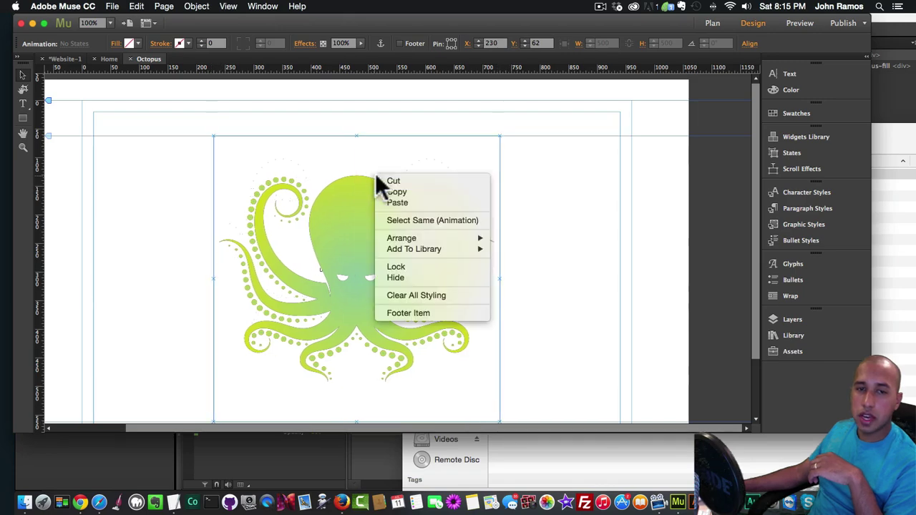
{"action": "mouse_move", "coordinate": [430, 239]}
{"action": "left_click", "coordinate": [526, 250]}
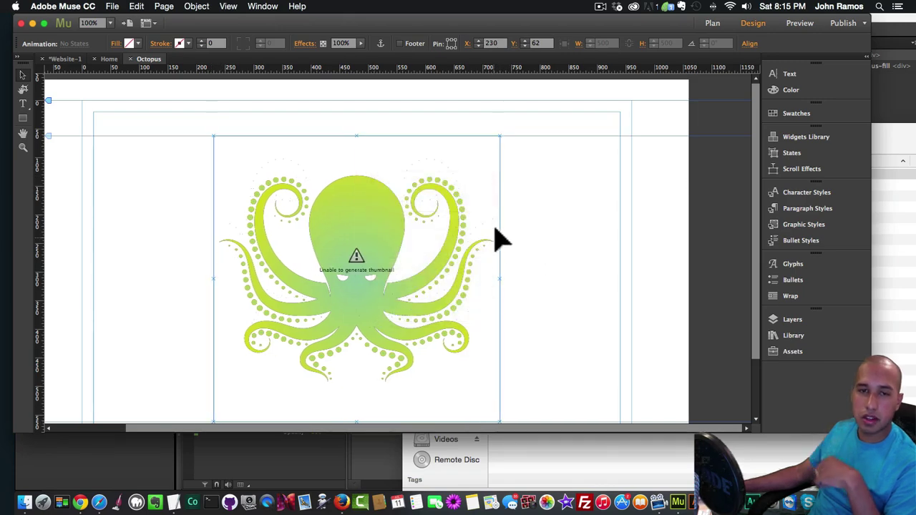
Move the octopus animation up so its frame lines up exactly with the SVG Draw widget's frame.
{"action": "left_click", "coordinate": [481, 193]}
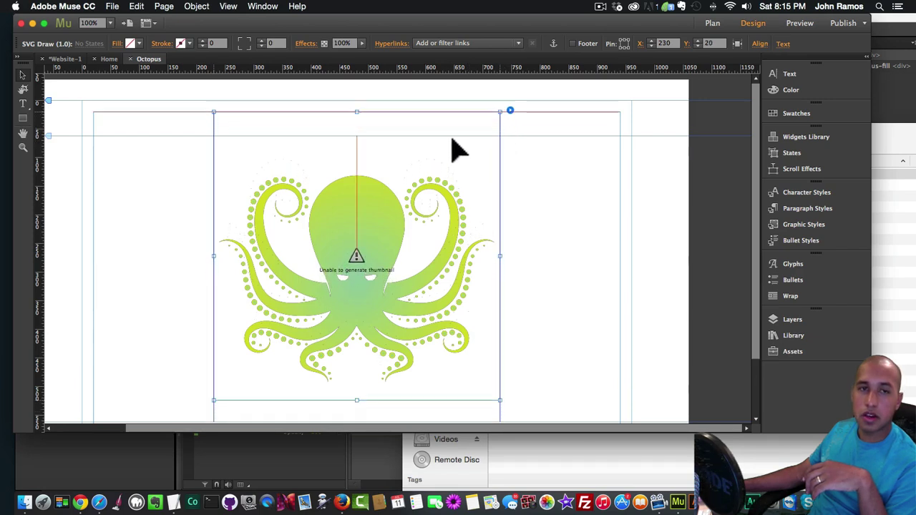
{"action": "left_click", "coordinate": [561, 253]}
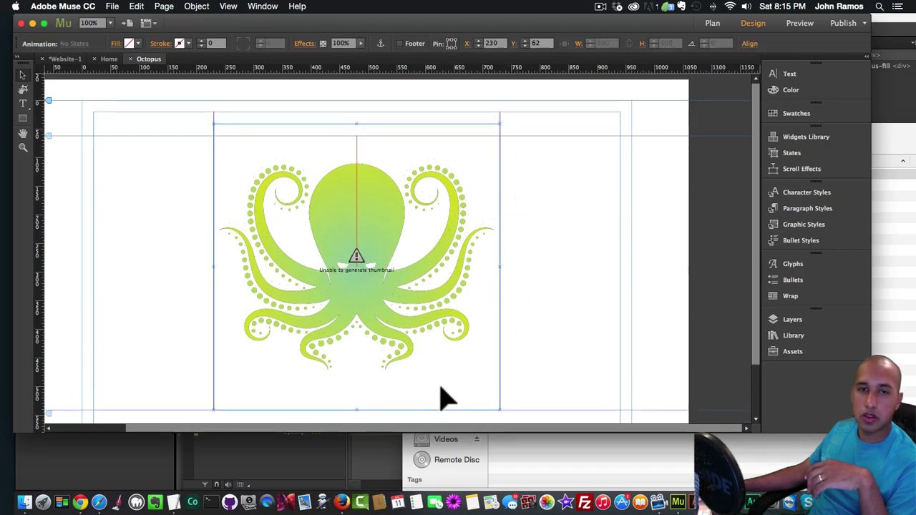
{"action": "left_click", "coordinate": [440, 380]}
{"action": "left_click", "coordinate": [476, 319]}
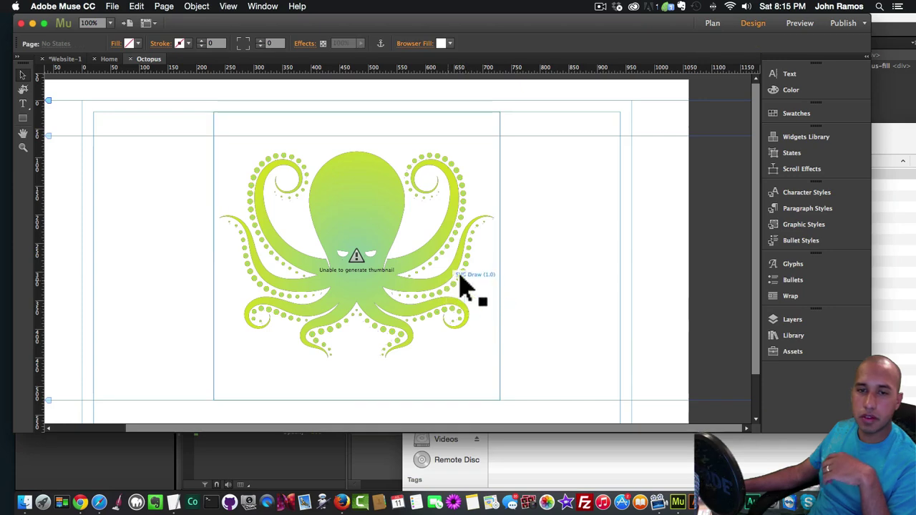
Check the SVG Draw widget's options and preview the Octopus page in the browser.
{"action": "left_click", "coordinate": [510, 110]}
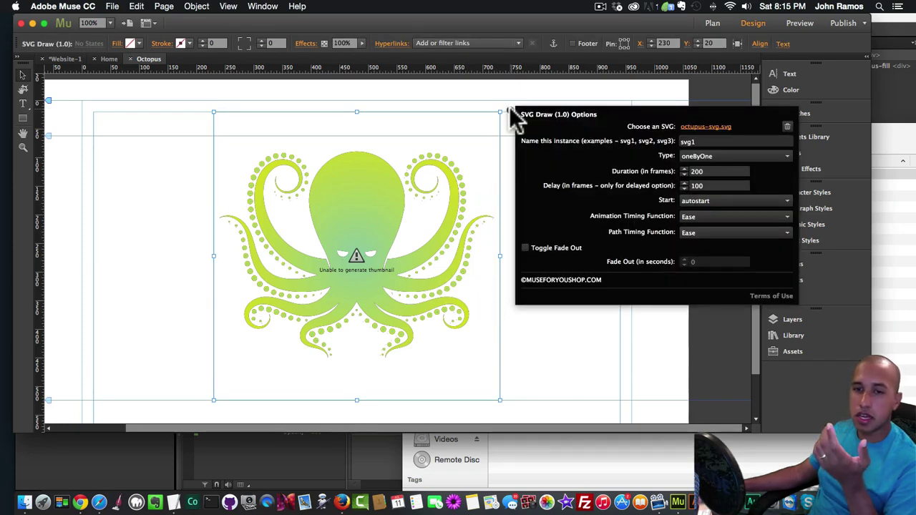
{"action": "left_click", "coordinate": [507, 195]}
{"action": "key", "text": "super+shift+e"}
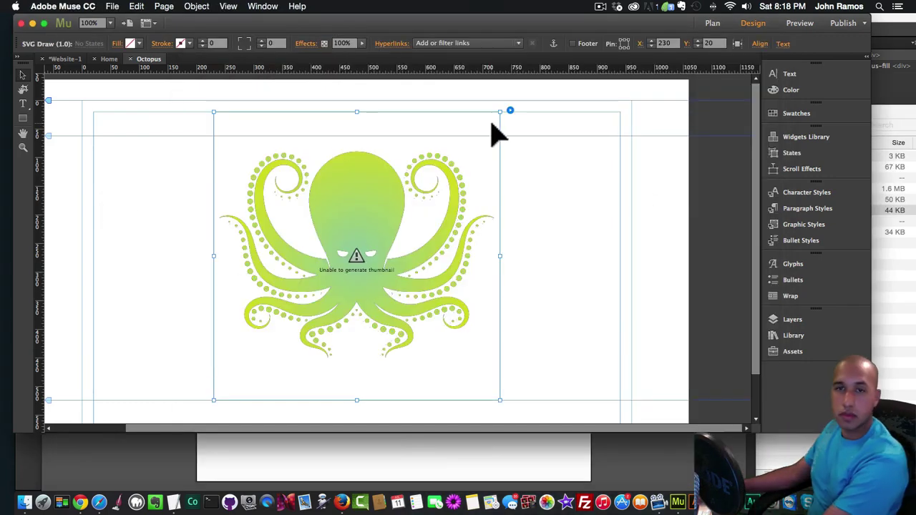
Replace the SVG Draw widget's source file with octopus-svg.svg from the images folder.
{"action": "left_click", "coordinate": [509, 111]}
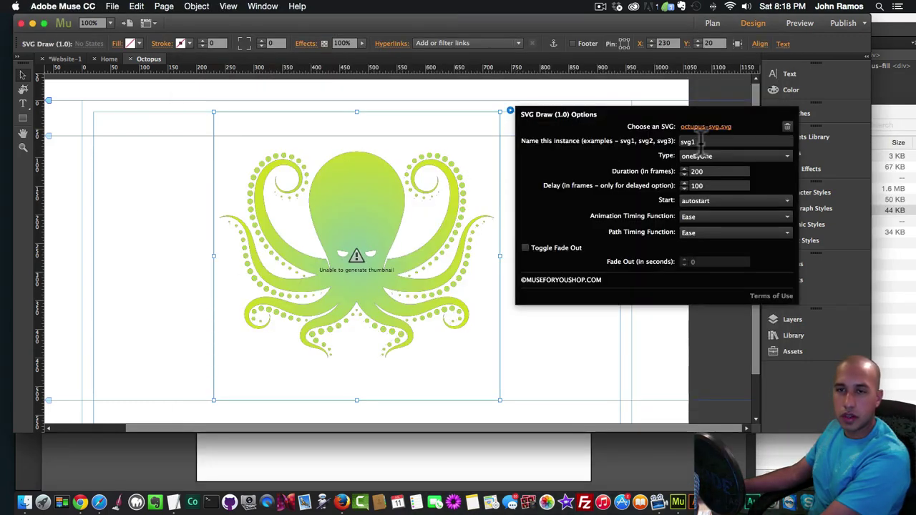
{"action": "left_click", "coordinate": [693, 127]}
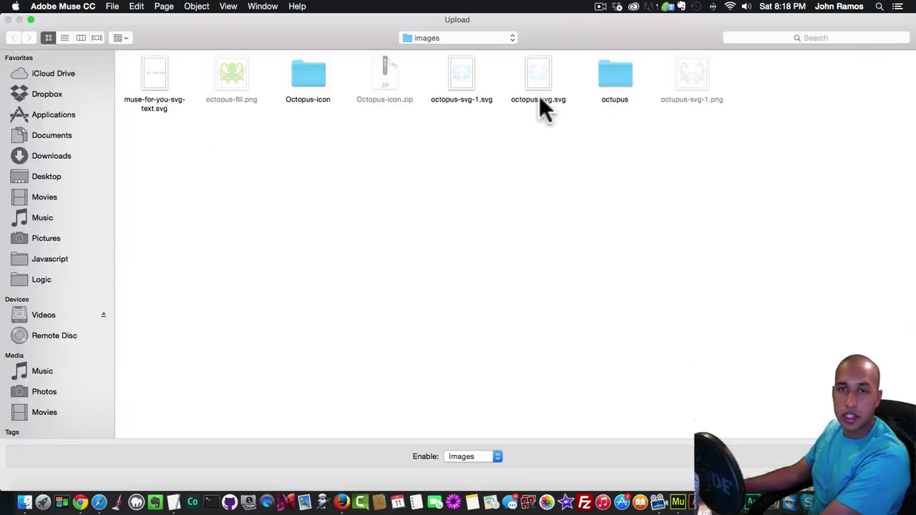
{"action": "double_click", "coordinate": [540, 82]}
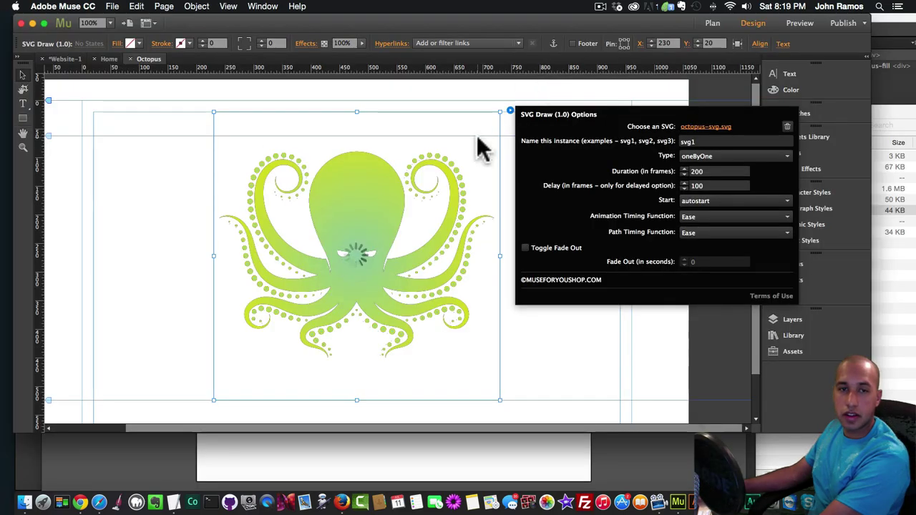
{"action": "left_click", "coordinate": [558, 358]}
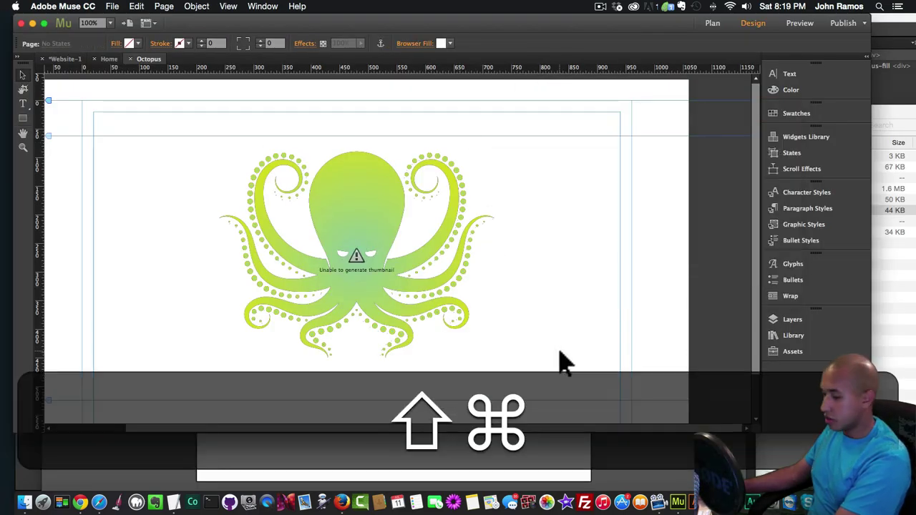
Preview the Octopus page in the browser and compare the drawn outline and fill with the Muse layout.
{"action": "key", "text": "shift+super+e"}
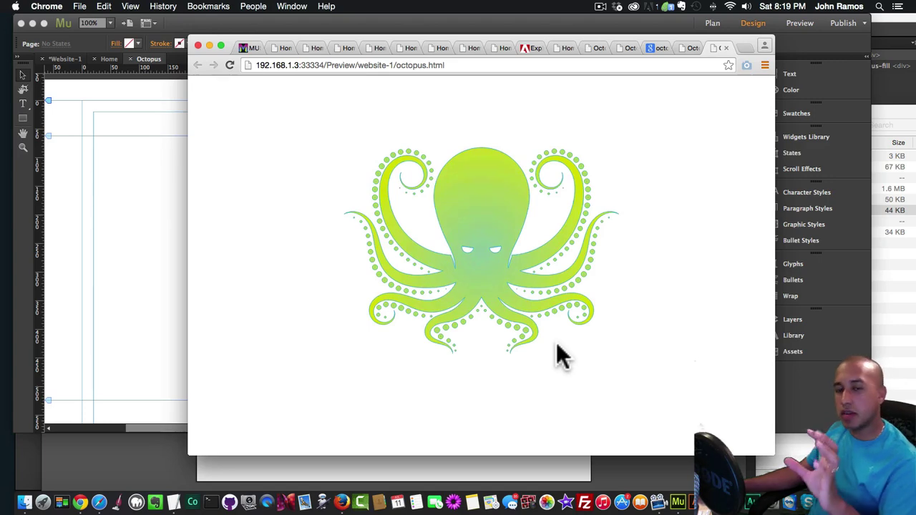
{"action": "left_click", "coordinate": [133, 196]}
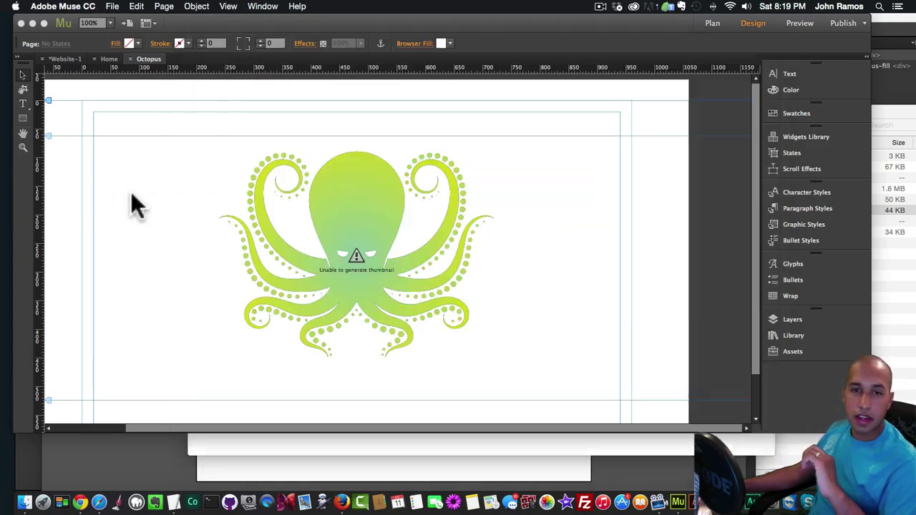
{"action": "left_click", "coordinate": [403, 215]}
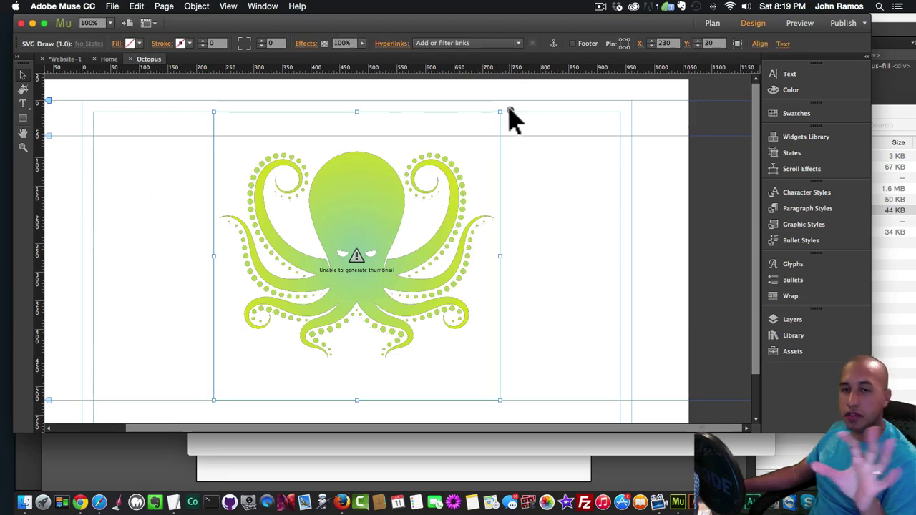
{"action": "left_click", "coordinate": [81, 501]}
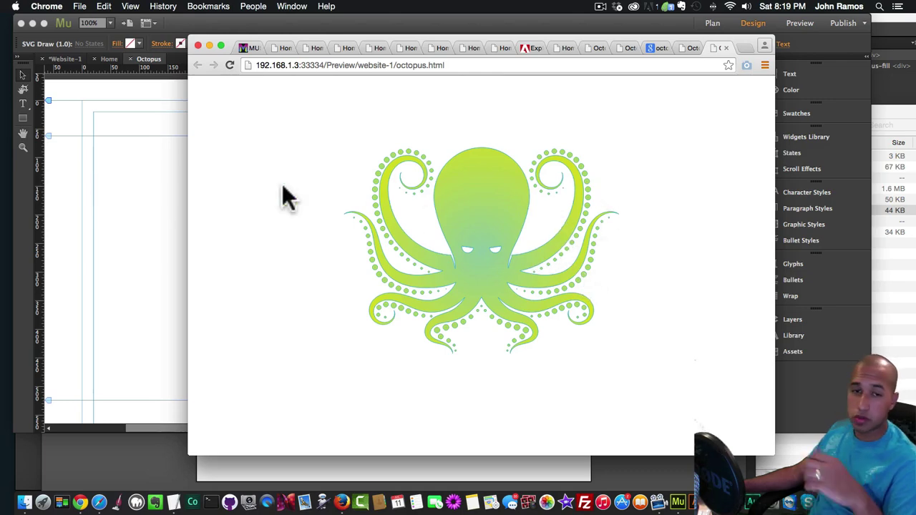
{"action": "left_click", "coordinate": [132, 203]}
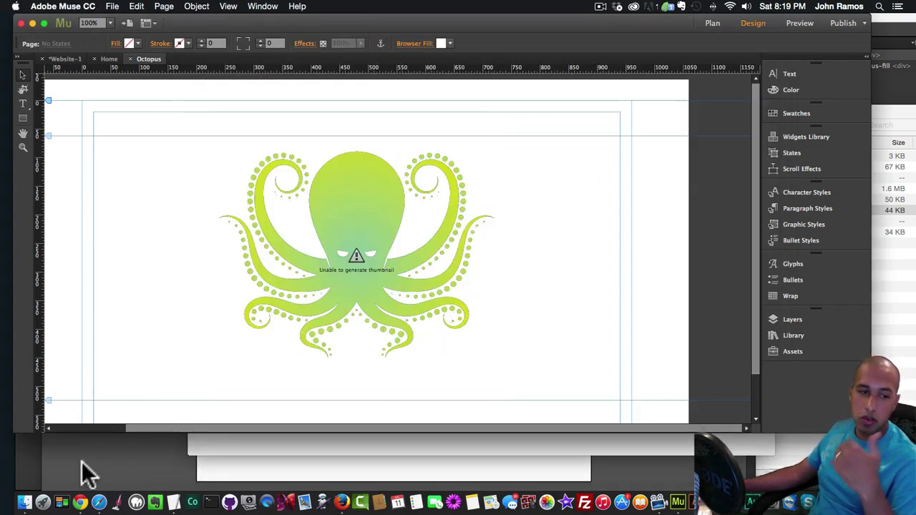
{"action": "left_click", "coordinate": [81, 501]}
{"action": "left_click", "coordinate": [139, 214]}
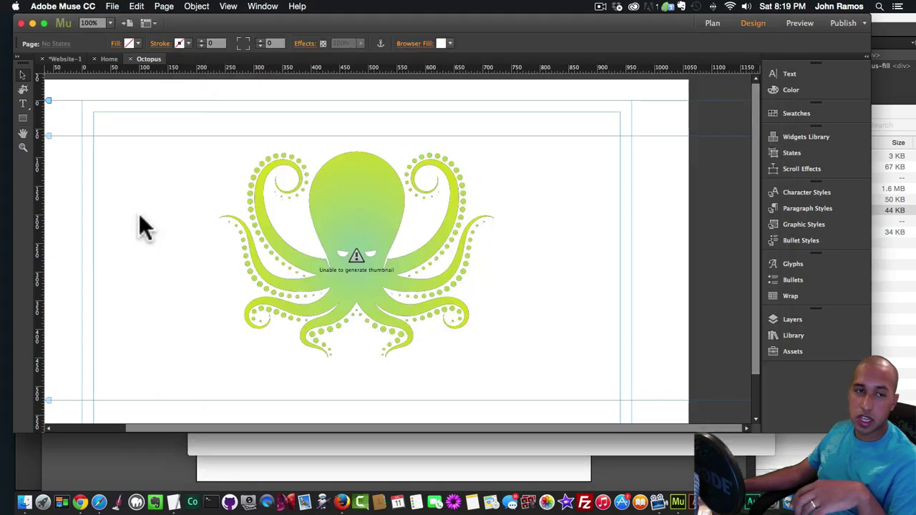
Turn on fade-out for the SVG Draw widget with a value of 7000 and preview the page in the browser.
{"action": "left_click", "coordinate": [496, 188]}
{"action": "left_click", "coordinate": [510, 110]}
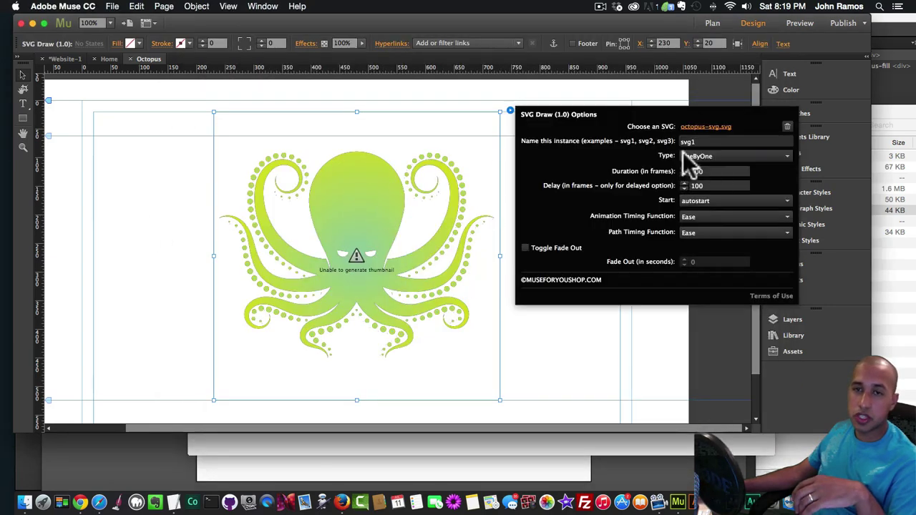
{"action": "left_click", "coordinate": [525, 247]}
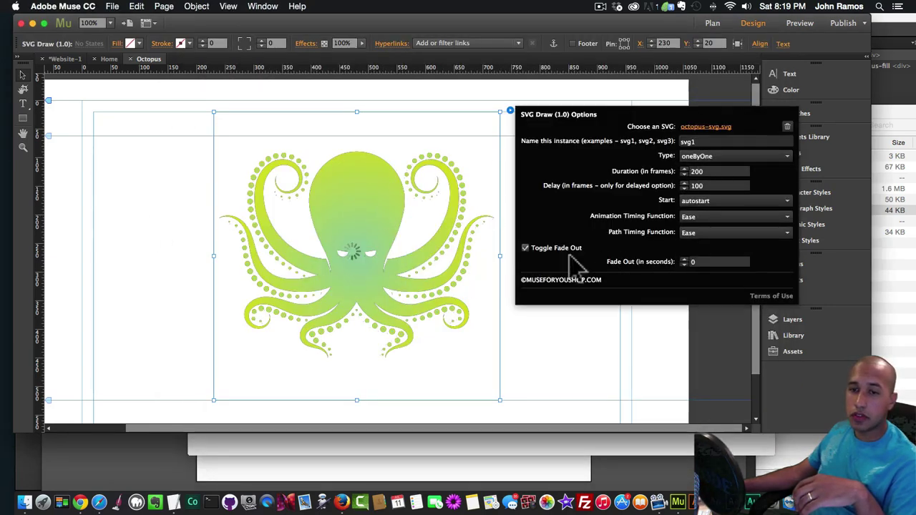
{"action": "left_click", "coordinate": [726, 261]}
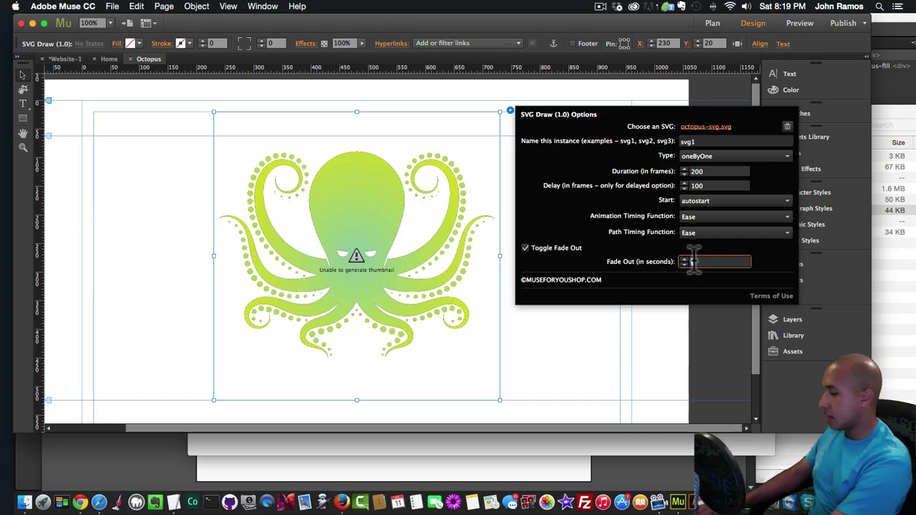
{"action": "type", "text": "7000"}
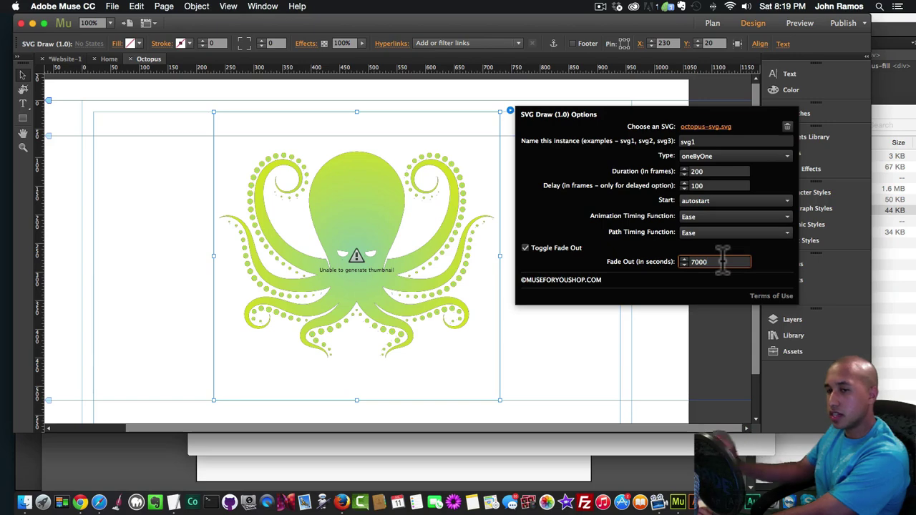
{"action": "key", "text": "Return"}
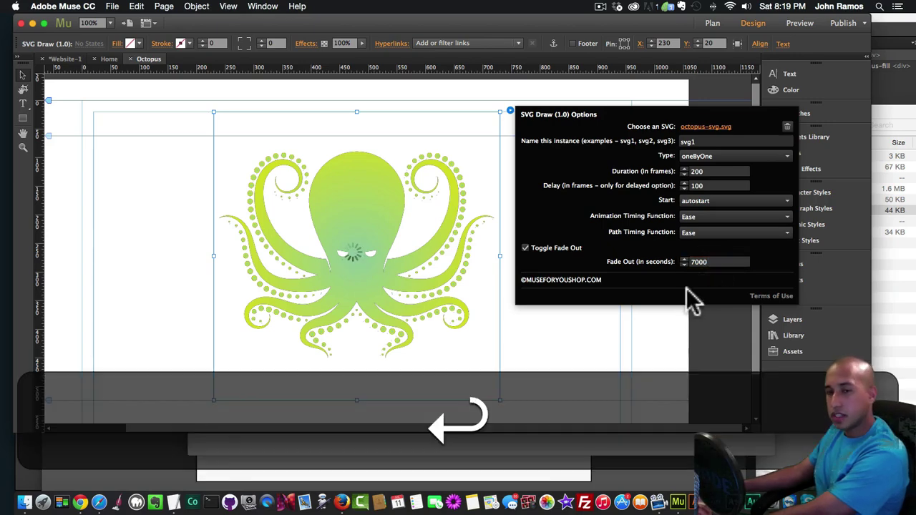
{"action": "left_click", "coordinate": [583, 349]}
{"action": "key", "text": "shift+super+e"}
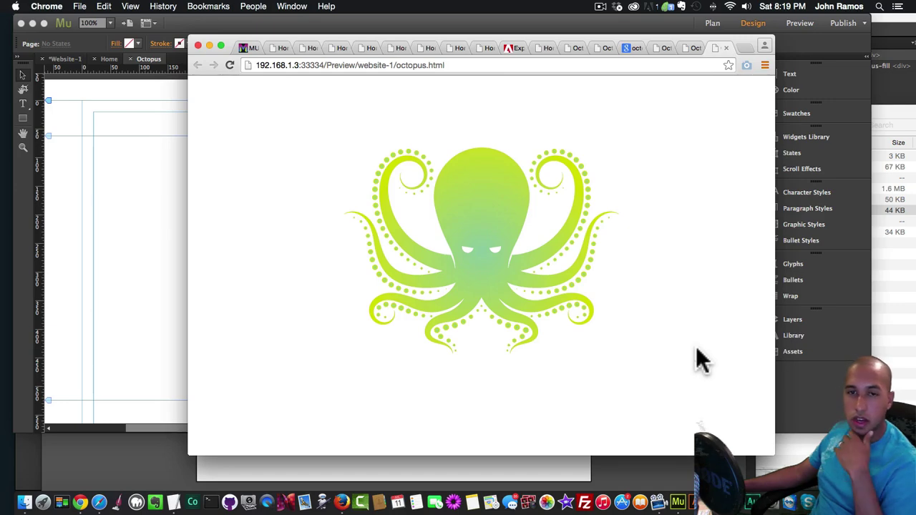
{"action": "left_click", "coordinate": [169, 279]}
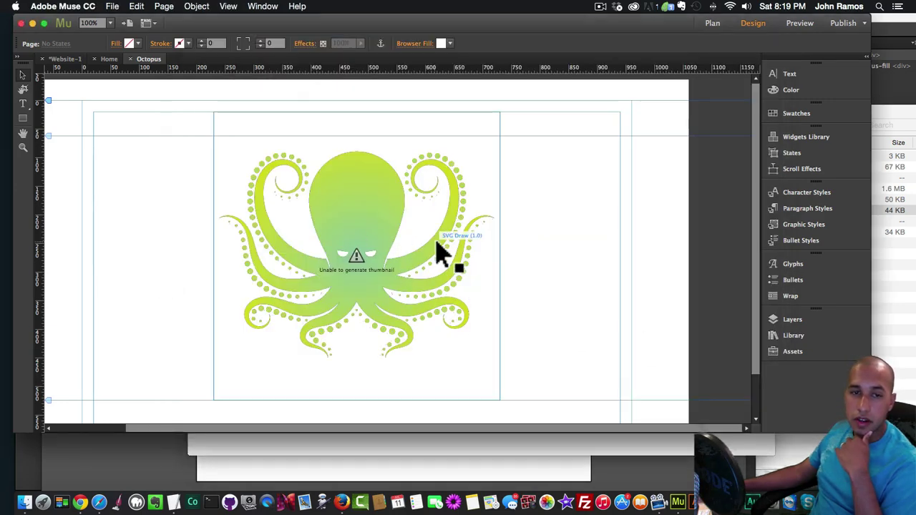
Reset the SVG Draw widget's fade-out to 0, turn the fade-out off and preview the page again in the browser.
{"action": "left_click", "coordinate": [438, 240]}
{"action": "left_click", "coordinate": [510, 112]}
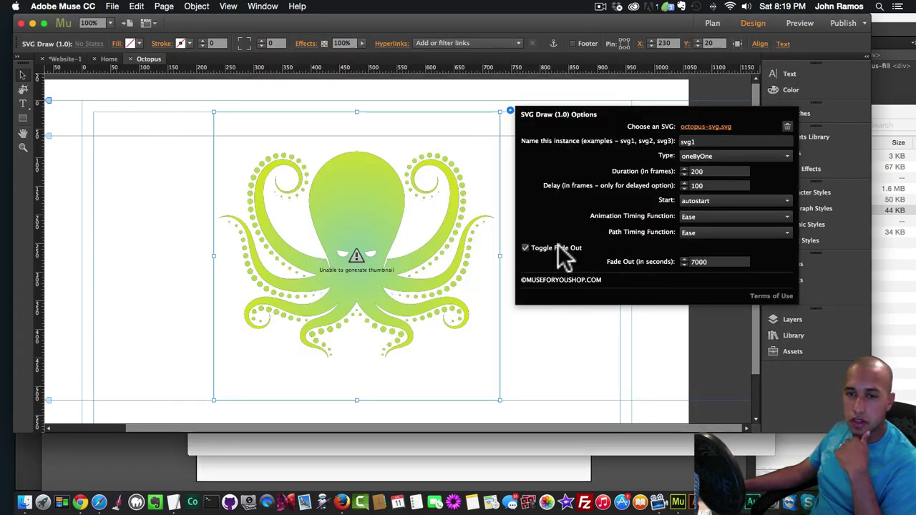
{"action": "double_click", "coordinate": [715, 262]}
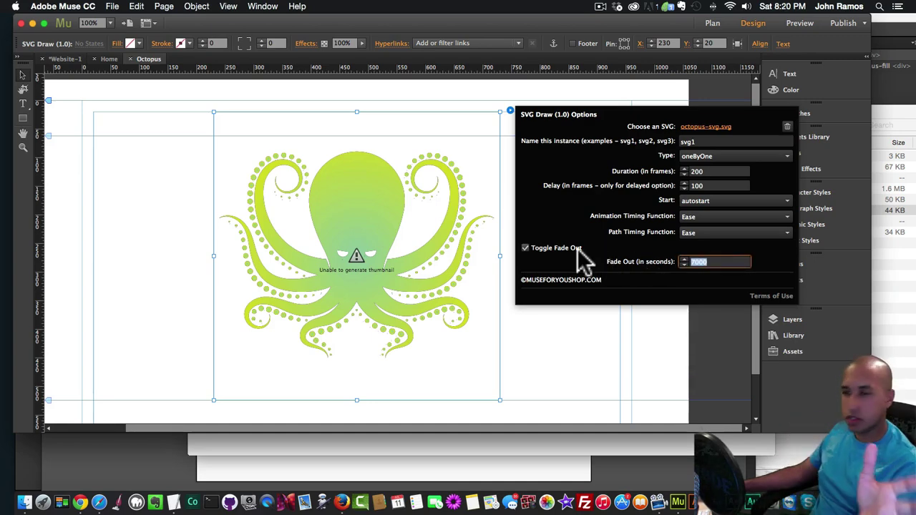
{"action": "type", "text": "0"}
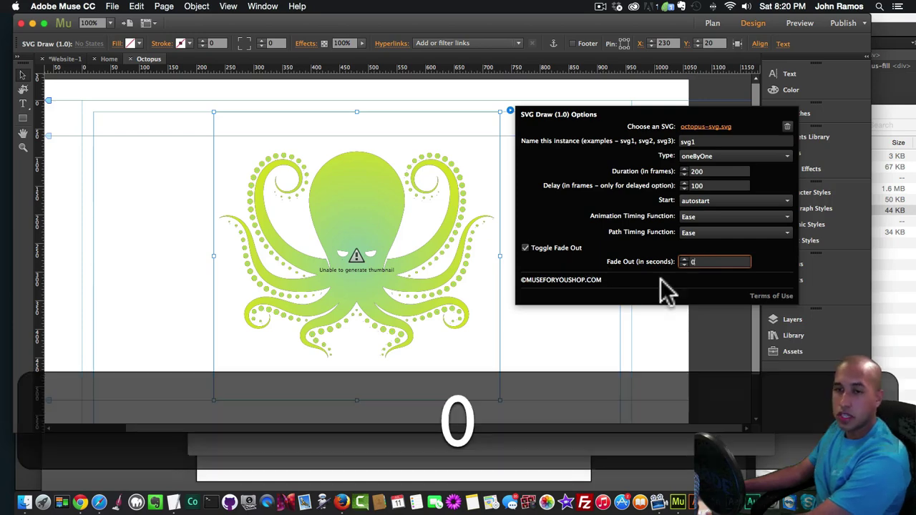
{"action": "left_click", "coordinate": [526, 249]}
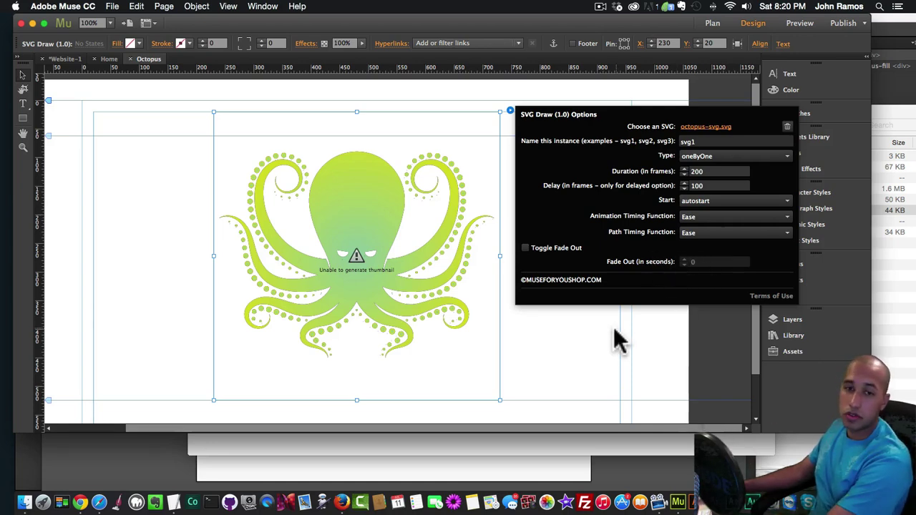
{"action": "key", "text": "Escape"}
{"action": "key", "text": "shift+super+e"}
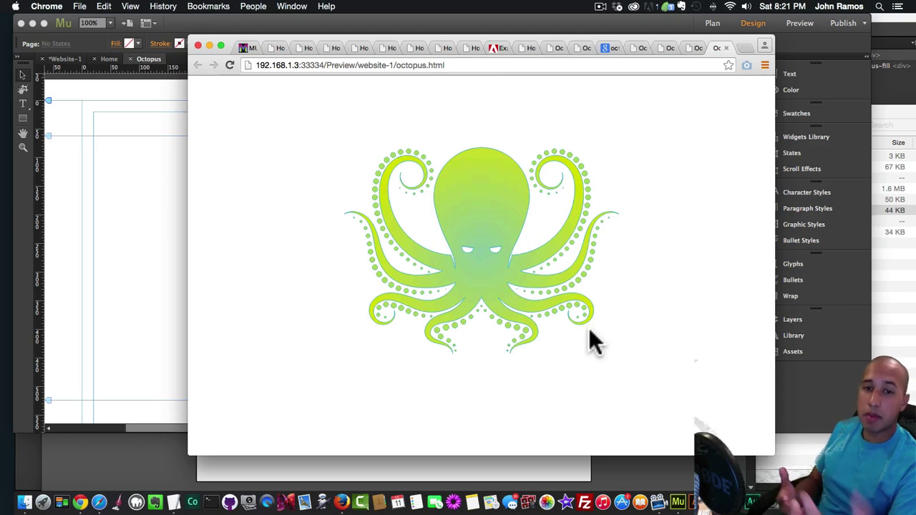
Browse the Shop and Home pages of museforyoushop.com and read the SVG Draw Widget page reached from the home page promotion.
{"action": "left_click", "coordinate": [250, 48]}
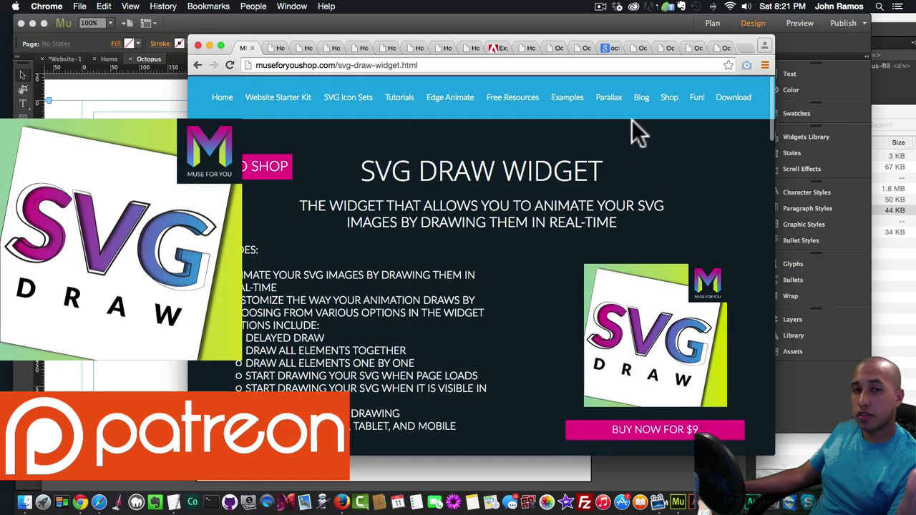
{"action": "left_click", "coordinate": [669, 104]}
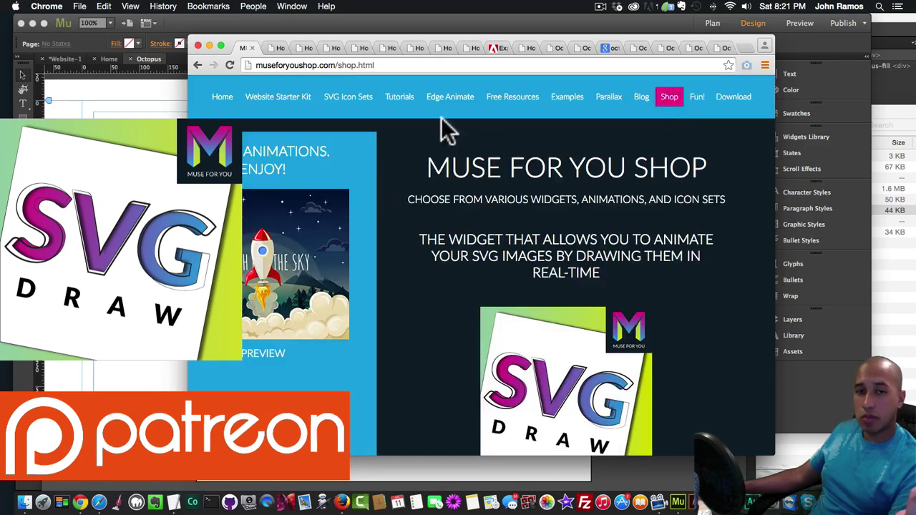
{"action": "left_click", "coordinate": [227, 104]}
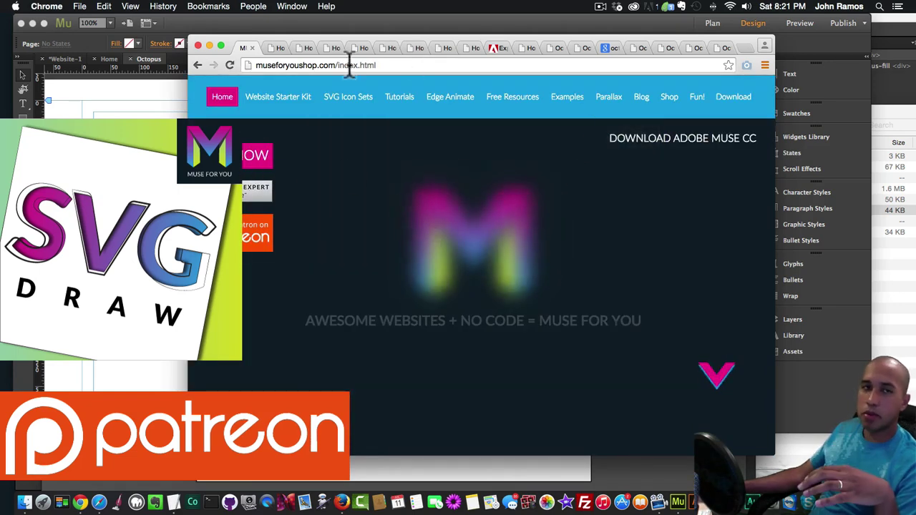
{"action": "left_click", "coordinate": [230, 65]}
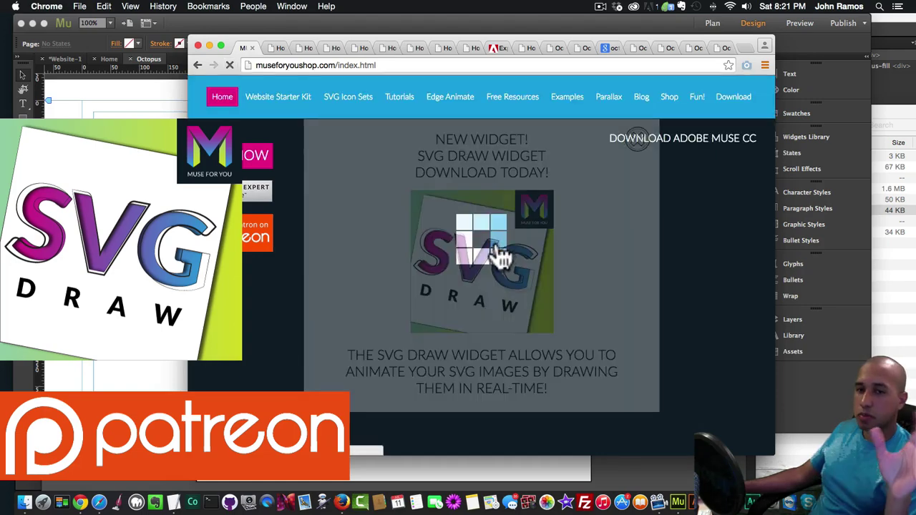
{"action": "left_click", "coordinate": [501, 254]}
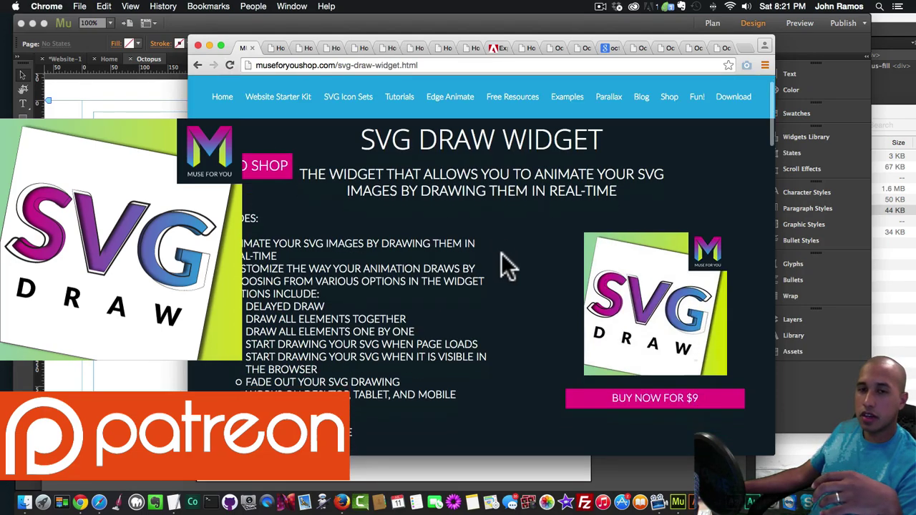
{"action": "scroll", "coordinate": [501, 254], "scroll_direction": "down", "scroll_amount": 4}
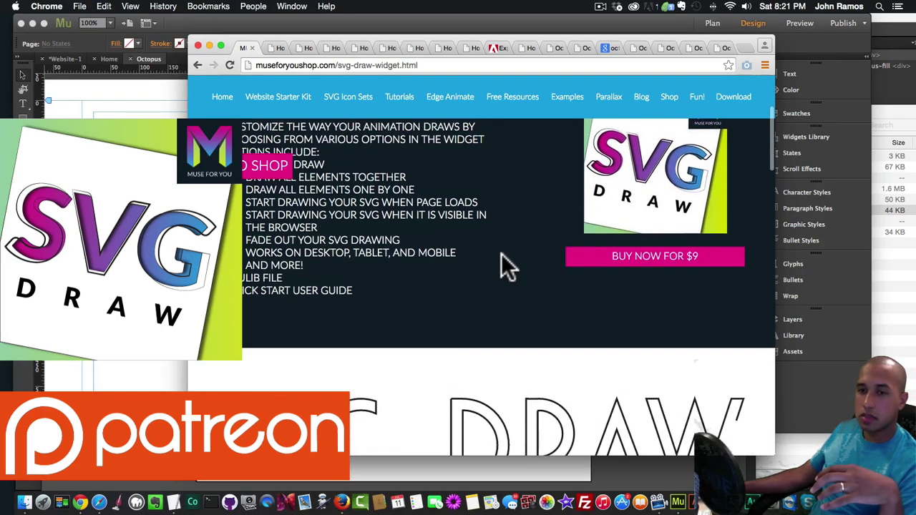
{"action": "scroll", "coordinate": [501, 255], "scroll_direction": "up", "scroll_amount": 2}
{"action": "scroll", "coordinate": [573, 283], "scroll_direction": "up", "scroll_amount": 3}
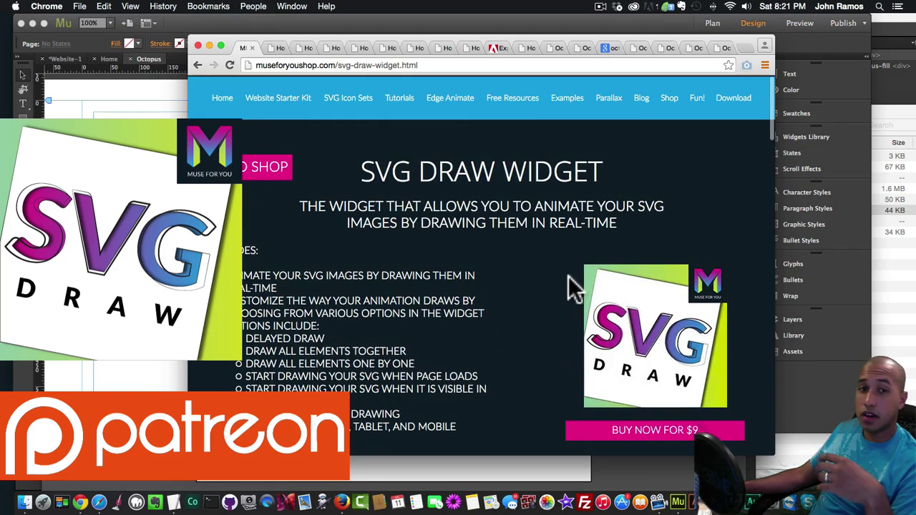